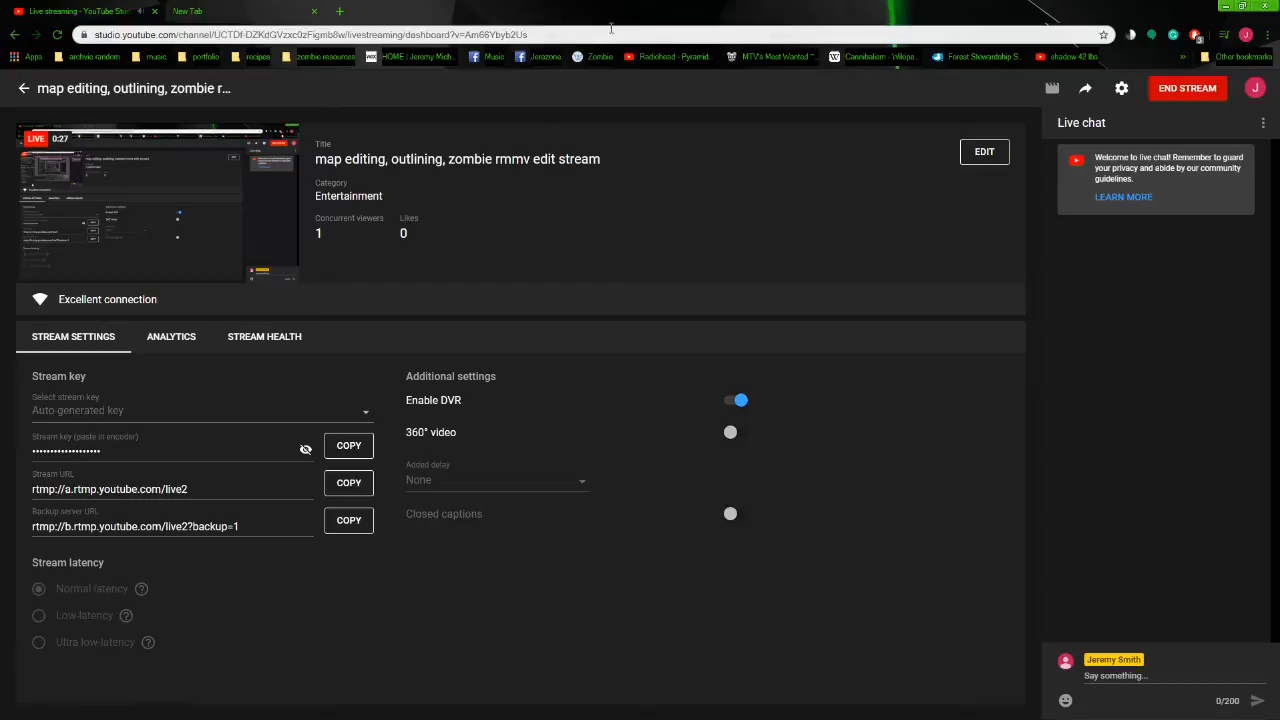
Copy the live stream's share link and open the bookmarked 2034-2015 photo page on Facebook in the other browser tab.
{"action": "left_click", "coordinate": [1086, 89]}
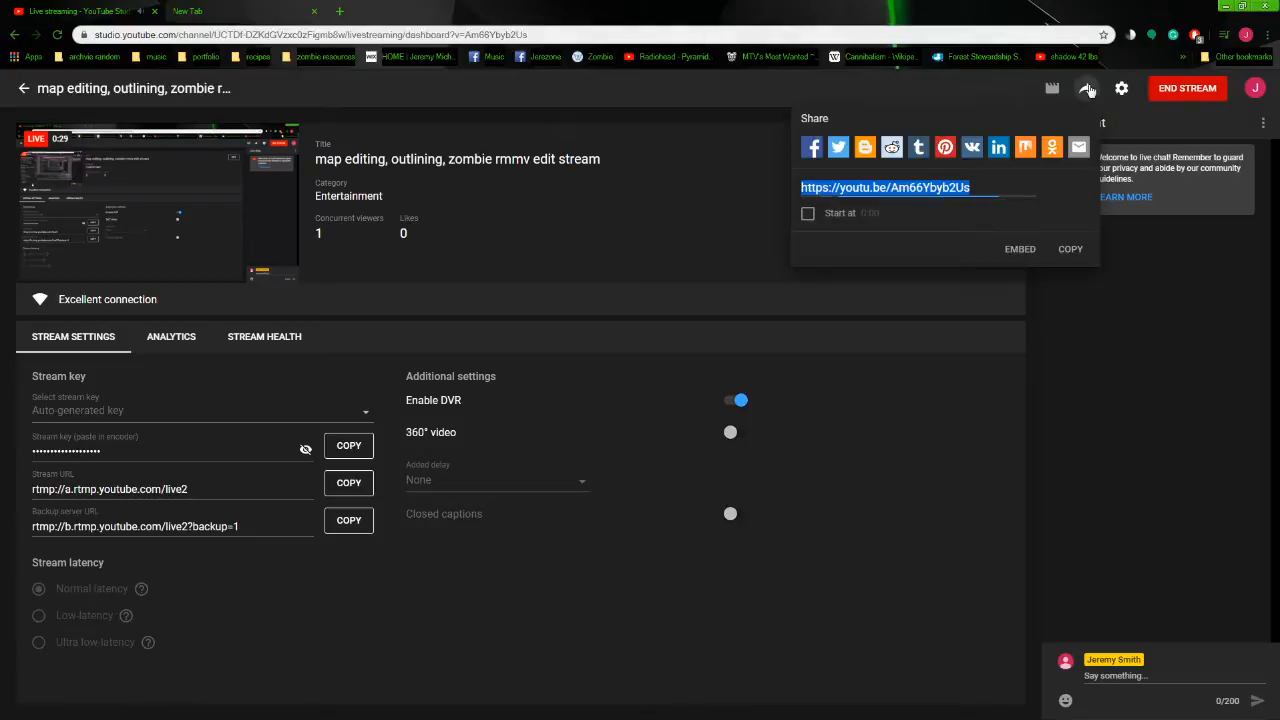
{"action": "left_click", "coordinate": [1070, 249]}
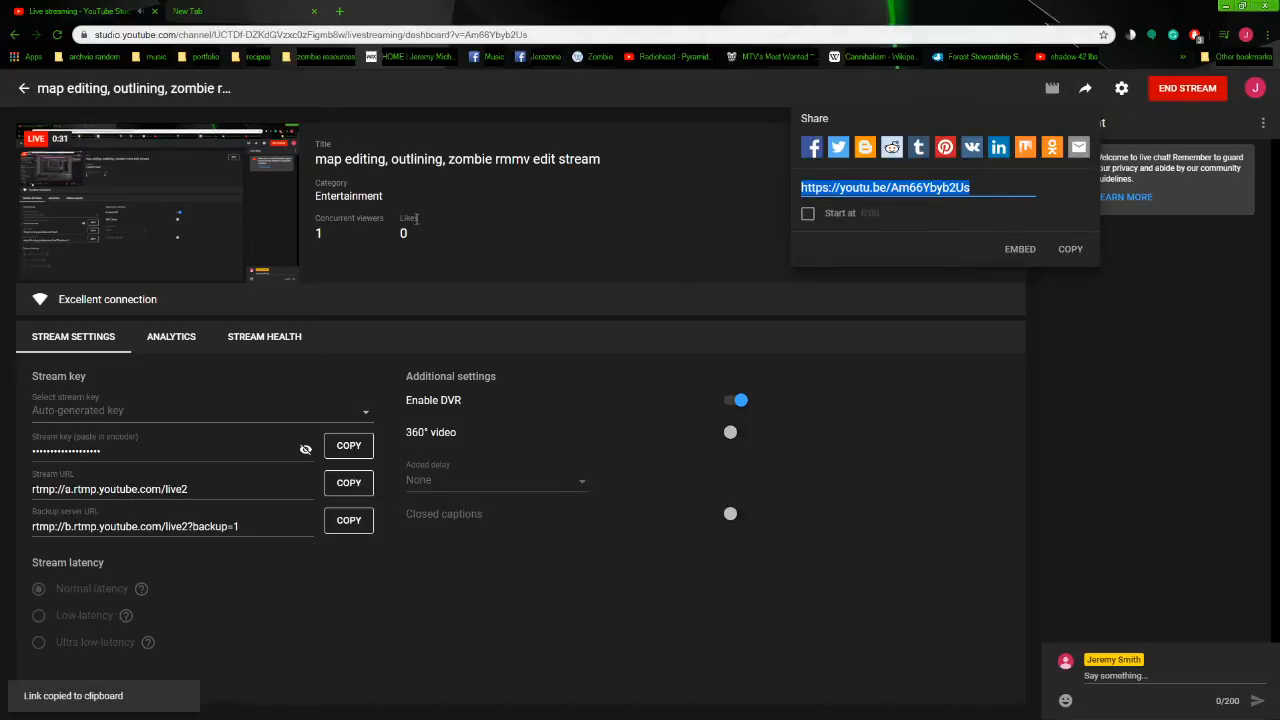
{"action": "left_click", "coordinate": [242, 10]}
{"action": "left_click", "coordinate": [540, 56]}
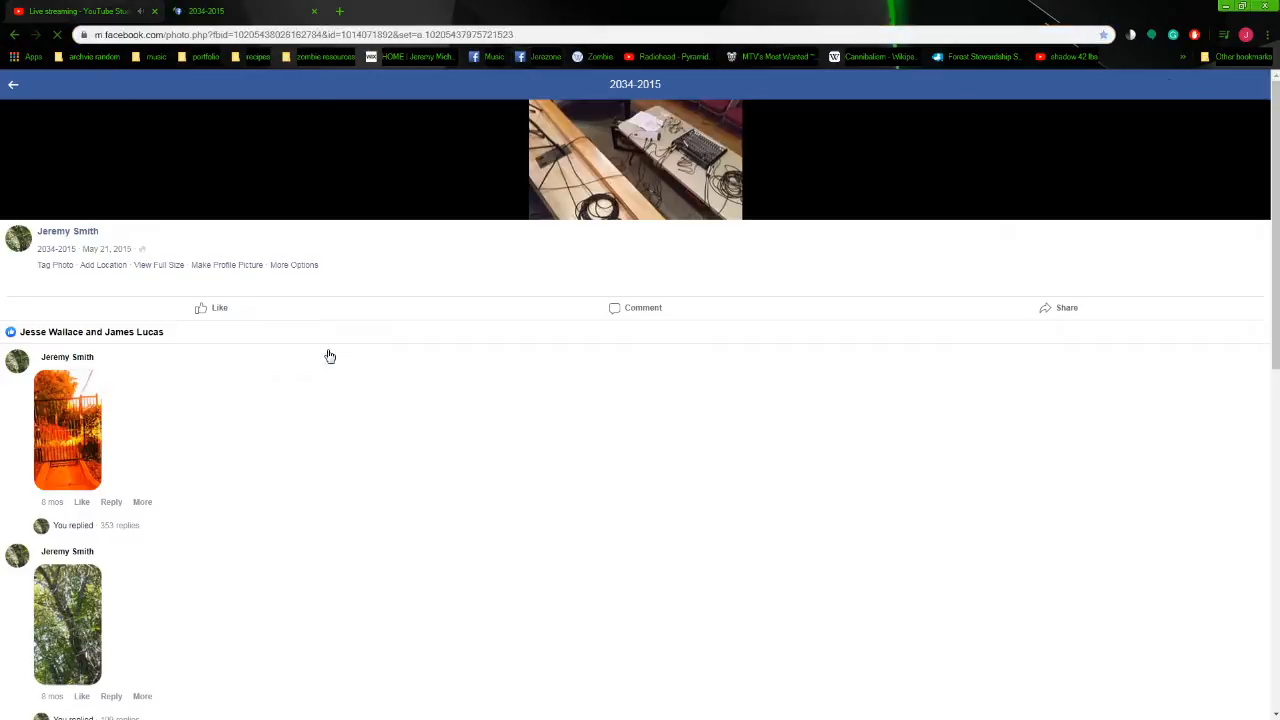
Expand the photo's comment replies and post the copied stream link as a reply below "ill stream while im editing".
{"action": "scroll", "coordinate": [337, 359], "scroll_direction": "down", "scroll_amount": 8}
{"action": "left_click", "coordinate": [120, 631]}
{"action": "scroll", "coordinate": [265, 570], "scroll_direction": "down", "scroll_amount": 10}
{"action": "scroll", "coordinate": [275, 549], "scroll_direction": "down", "scroll_amount": 8}
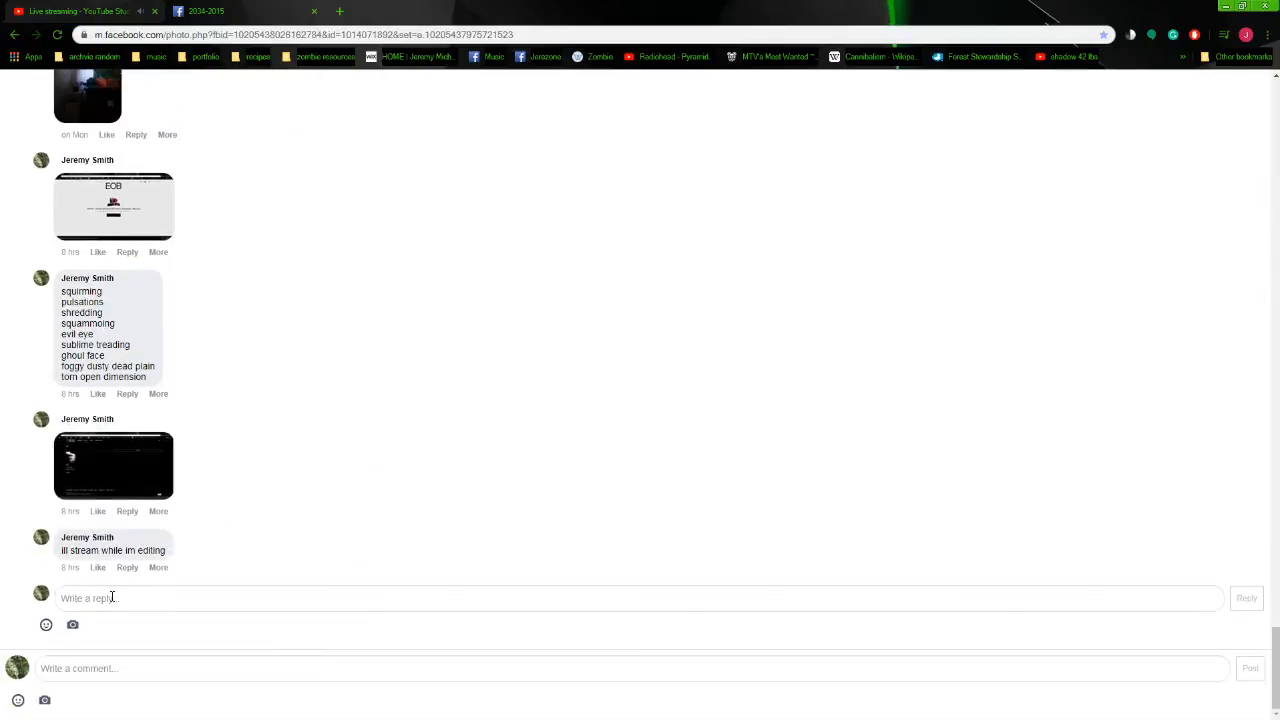
{"action": "right_click", "coordinate": [112, 598]}
{"action": "left_click", "coordinate": [135, 470]}
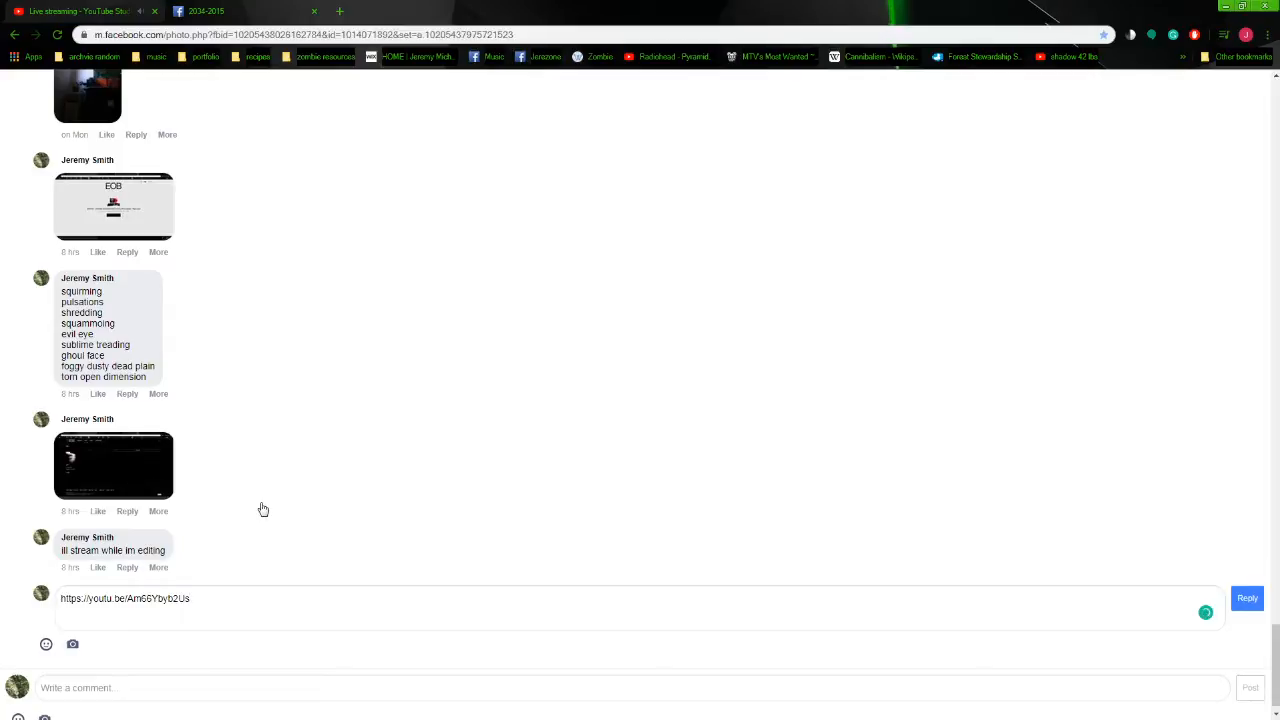
{"action": "left_click", "coordinate": [1247, 598]}
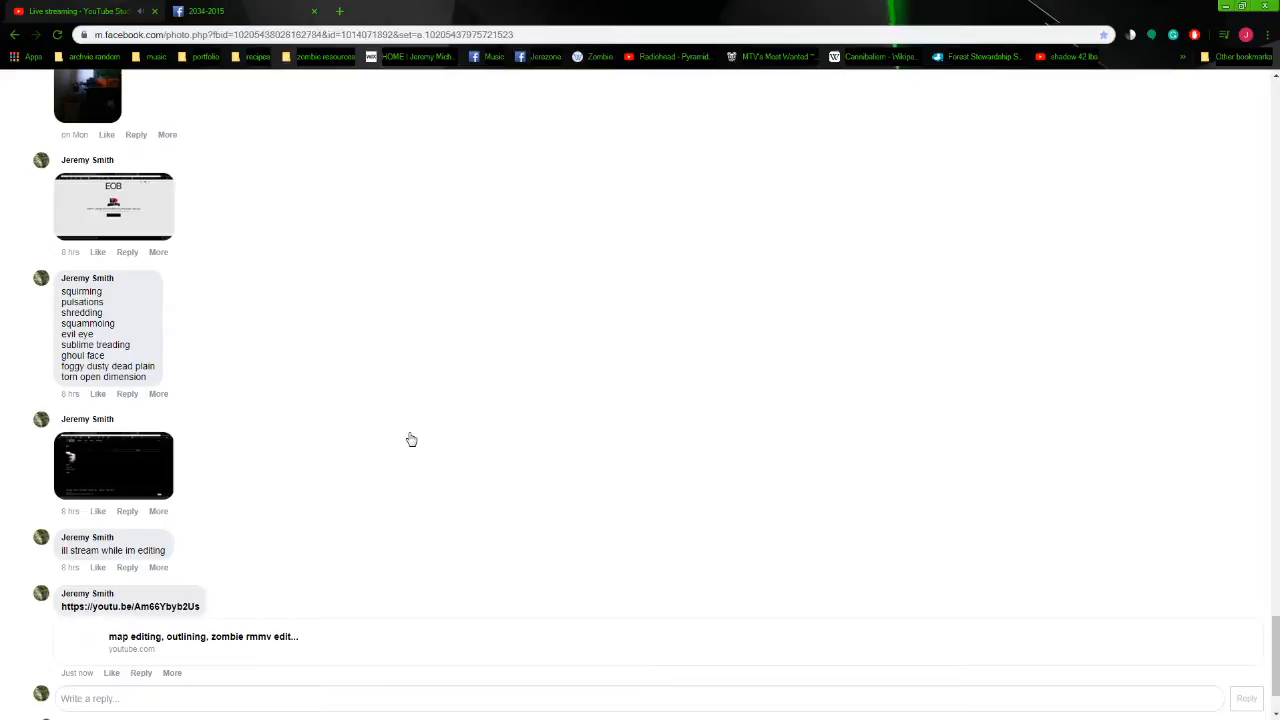
{"action": "scroll", "coordinate": [335, 563], "scroll_direction": "down", "scroll_amount": 1}
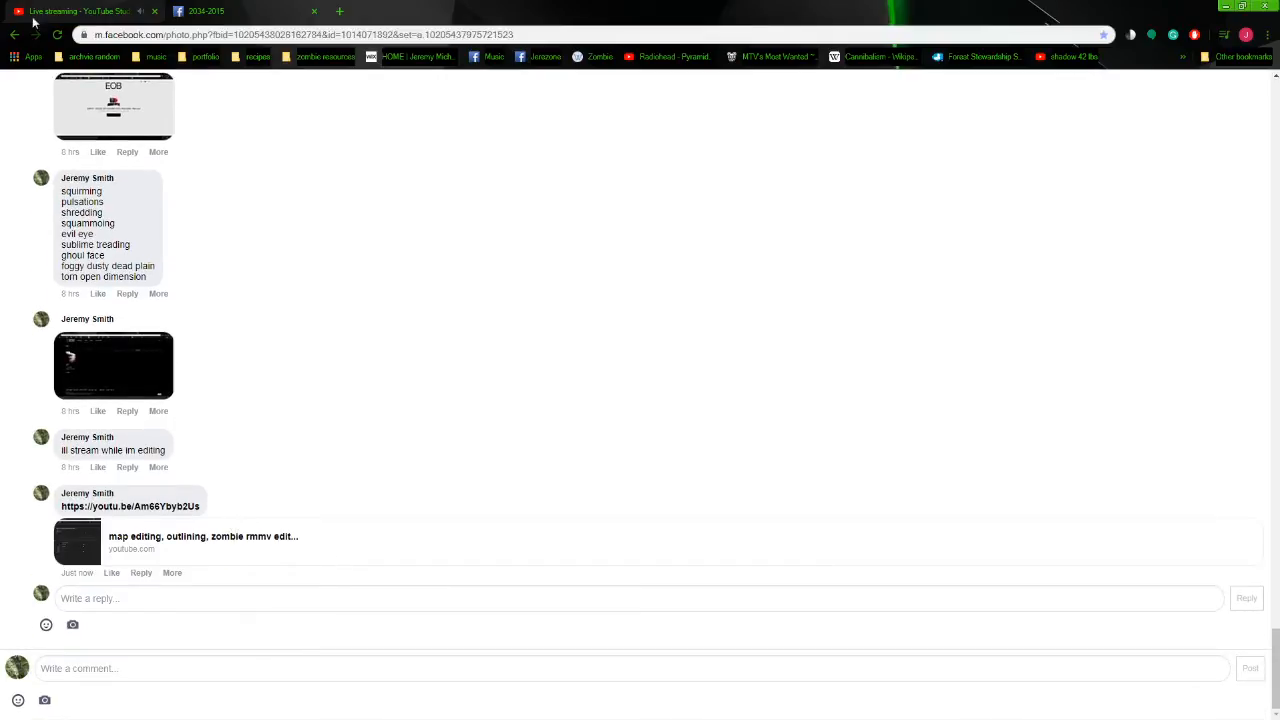
Return to the stream dashboard and switch to the Zombie project in RPG Maker MV.
{"action": "left_click", "coordinate": [75, 11]}
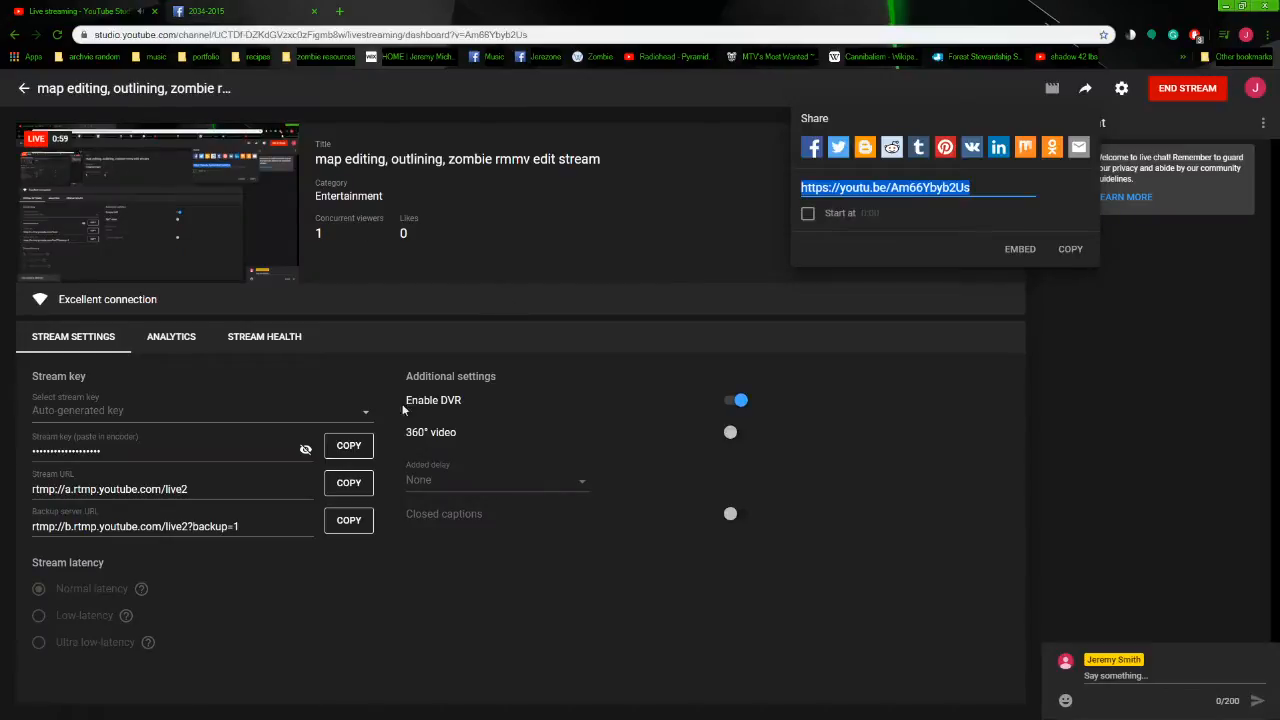
{"action": "left_click", "coordinate": [193, 708]}
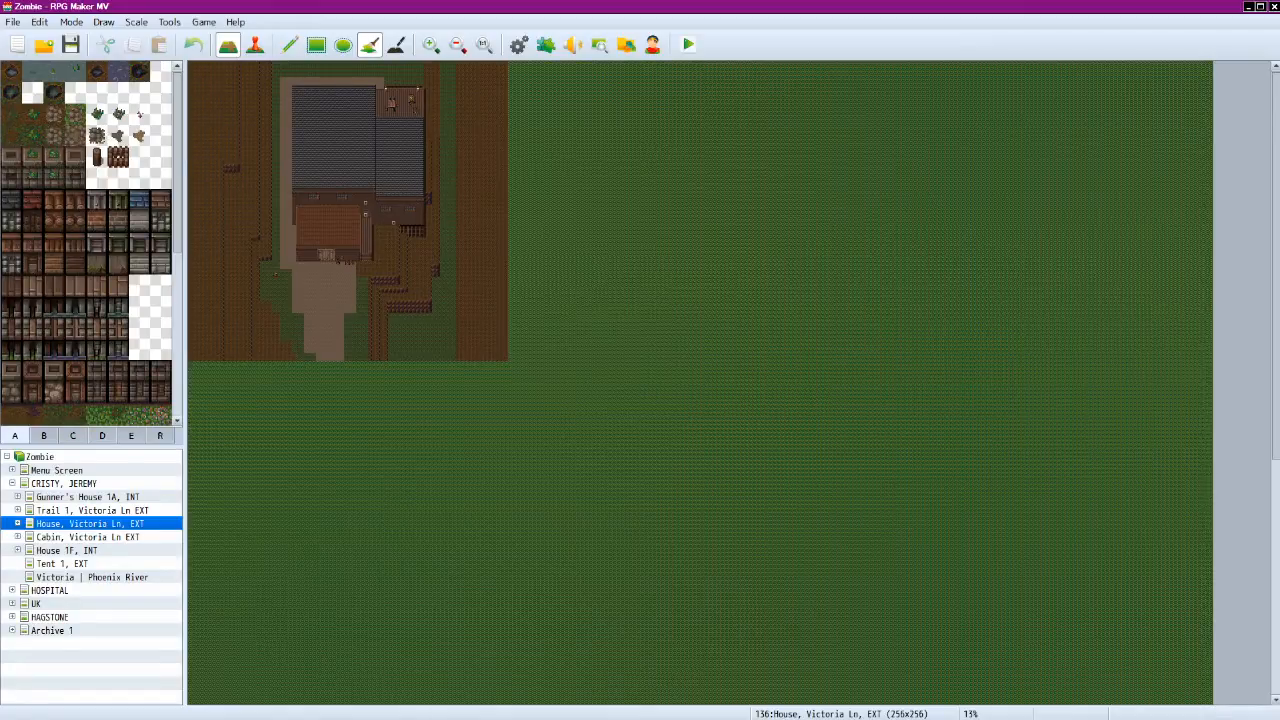
{"action": "left_click", "coordinate": [123, 714]}
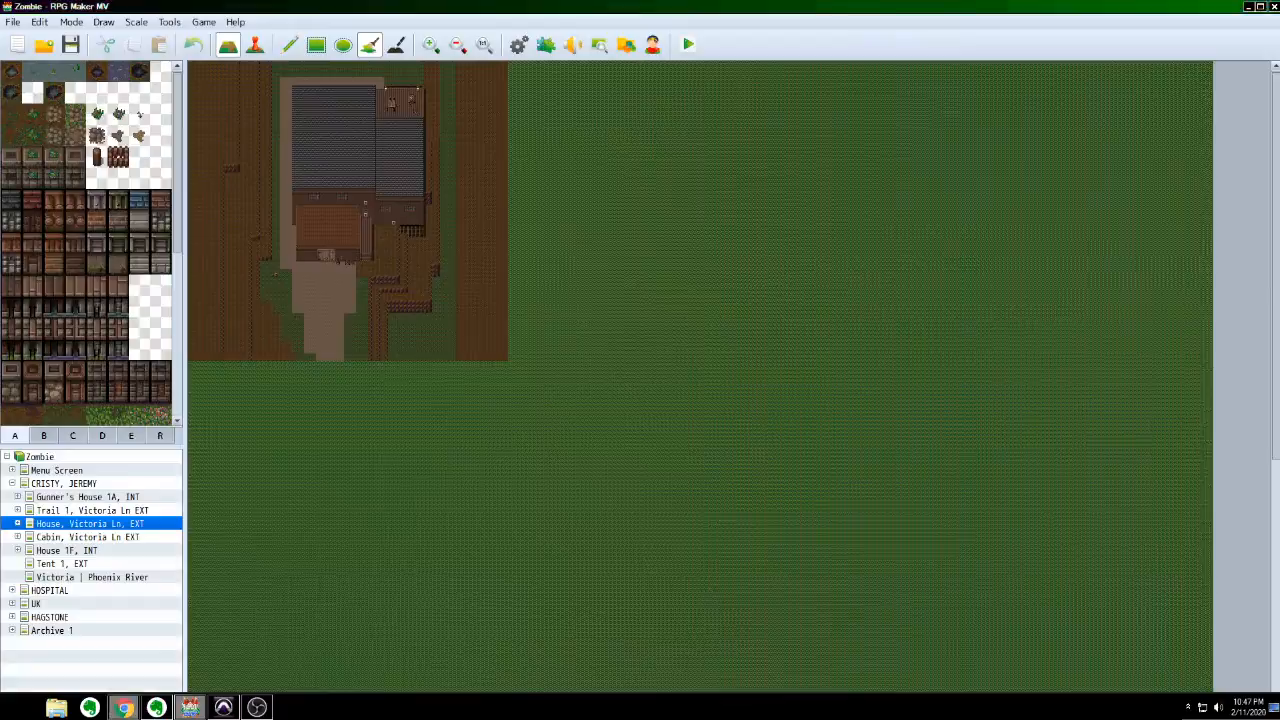
{"action": "left_click", "coordinate": [67, 272]}
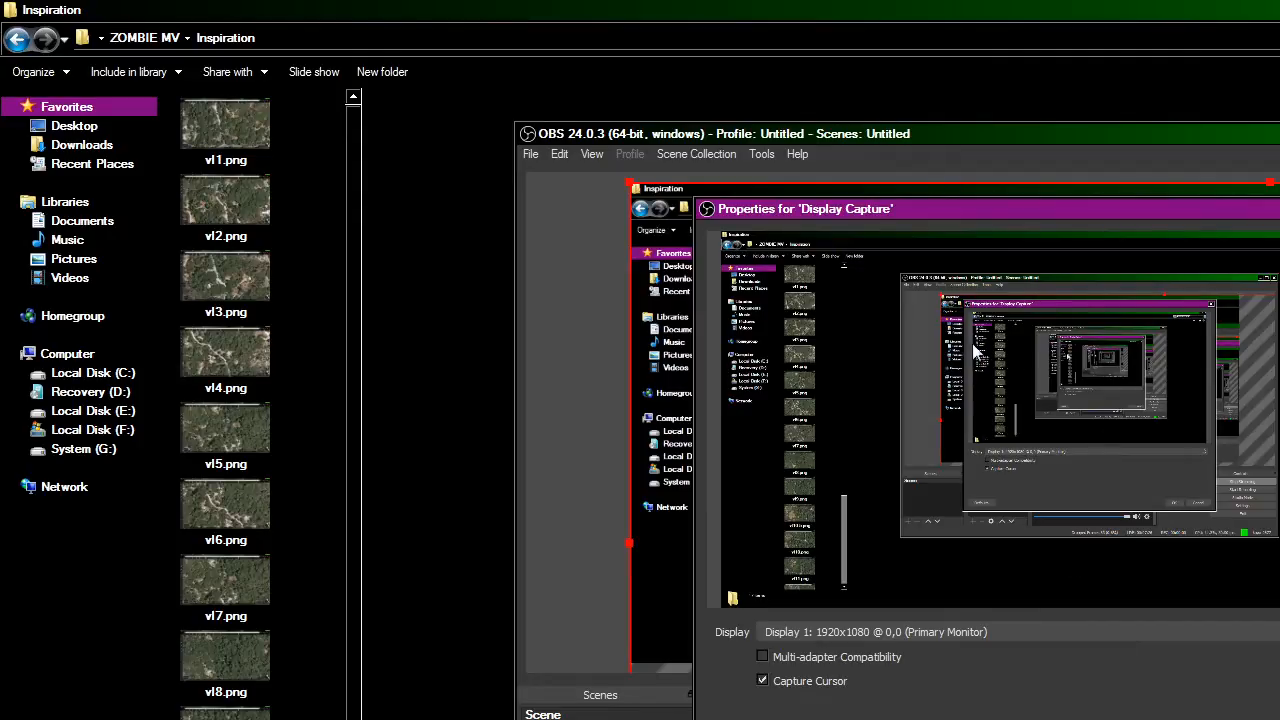
Close the Display Capture properties in OBS and resize and reposition the source so that it fills the whole canvas.
{"action": "left_click_drag", "start_coordinate": [1243, 224], "coordinate": [1157, 236]}
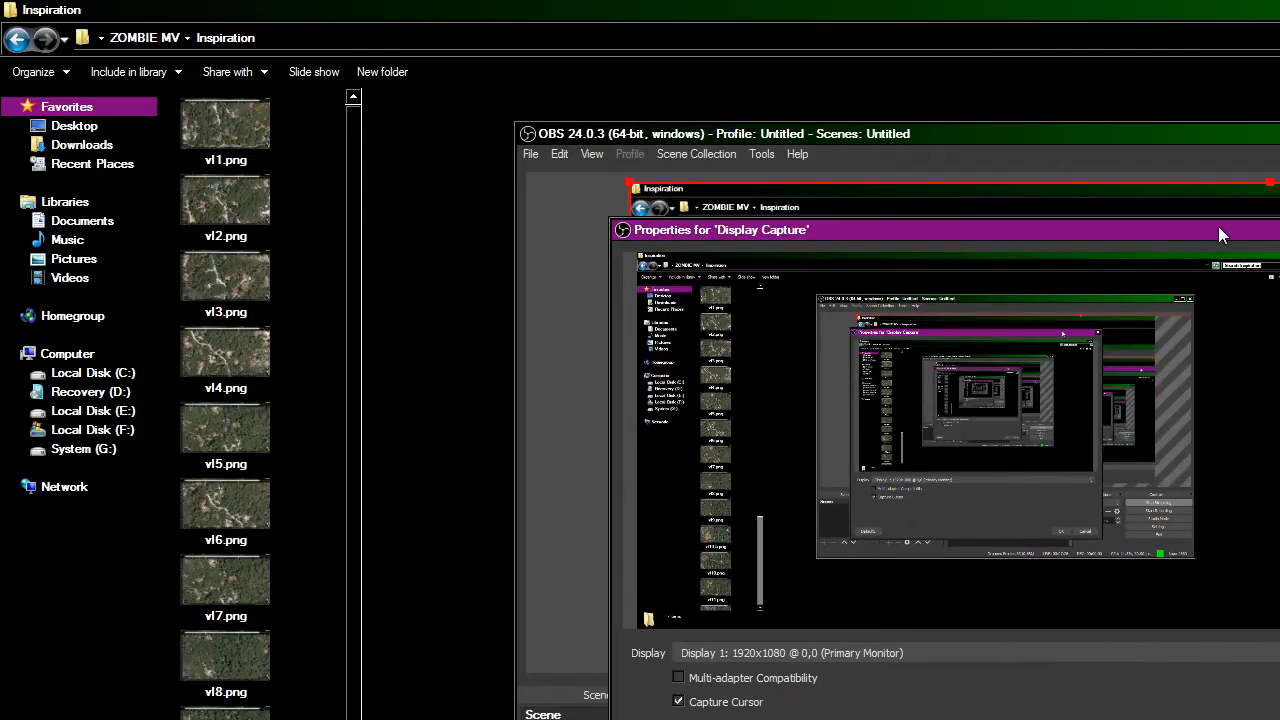
{"action": "left_click", "coordinate": [1218, 719]}
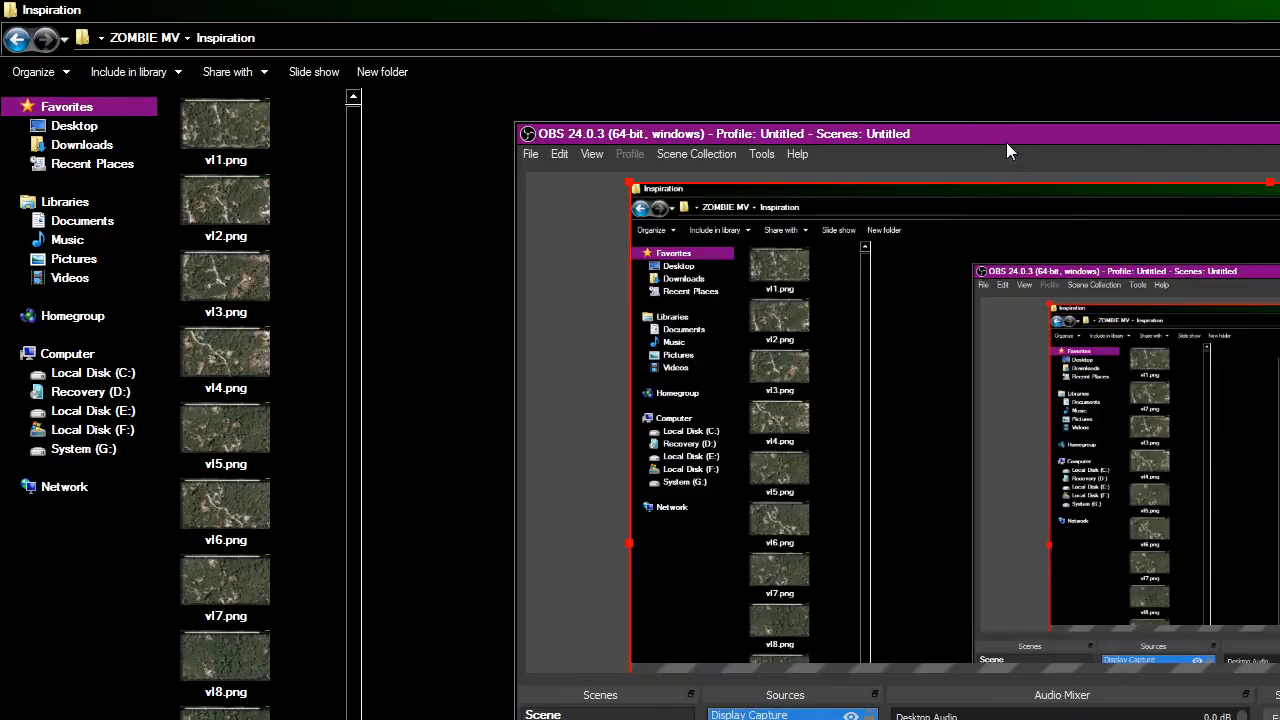
{"action": "left_click_drag", "start_coordinate": [630, 183], "coordinate": [960, 369]}
{"action": "left_click_drag", "start_coordinate": [1213, 560], "coordinate": [1225, 568]}
{"action": "left_click_drag", "start_coordinate": [1279, 672], "coordinate": [686, 291]}
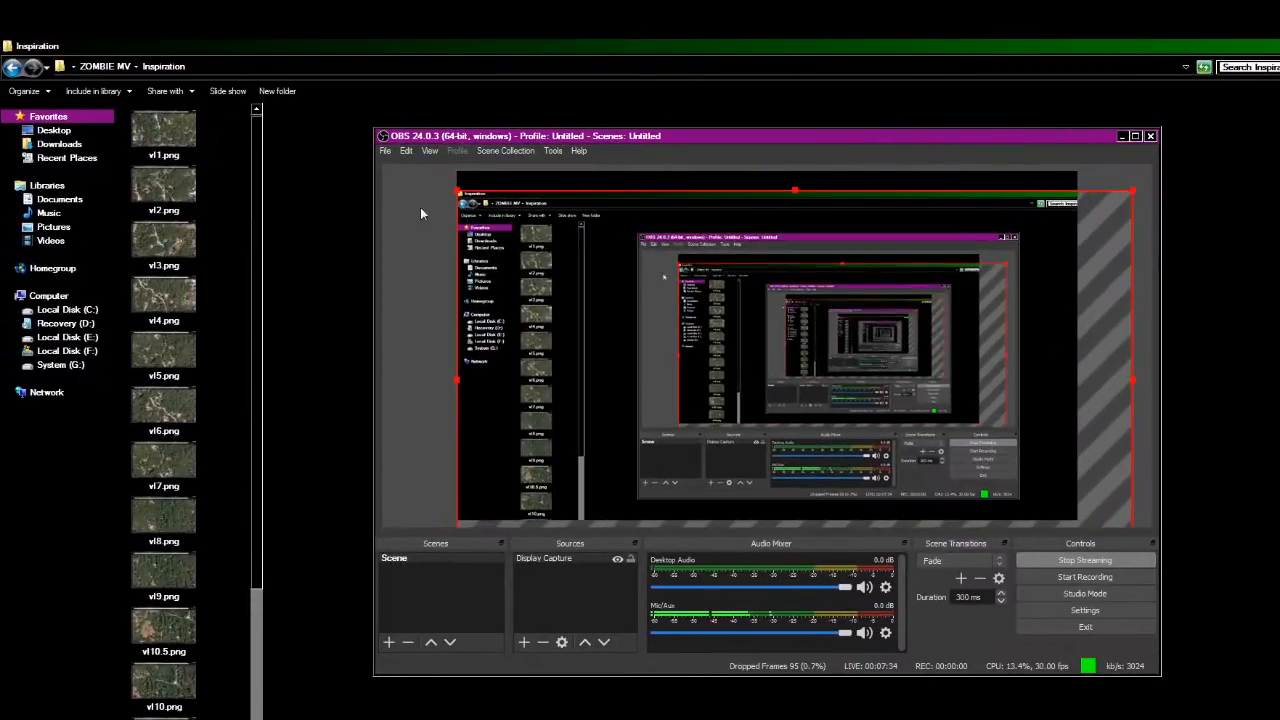
{"action": "left_click_drag", "start_coordinate": [457, 190], "coordinate": [697, 325]}
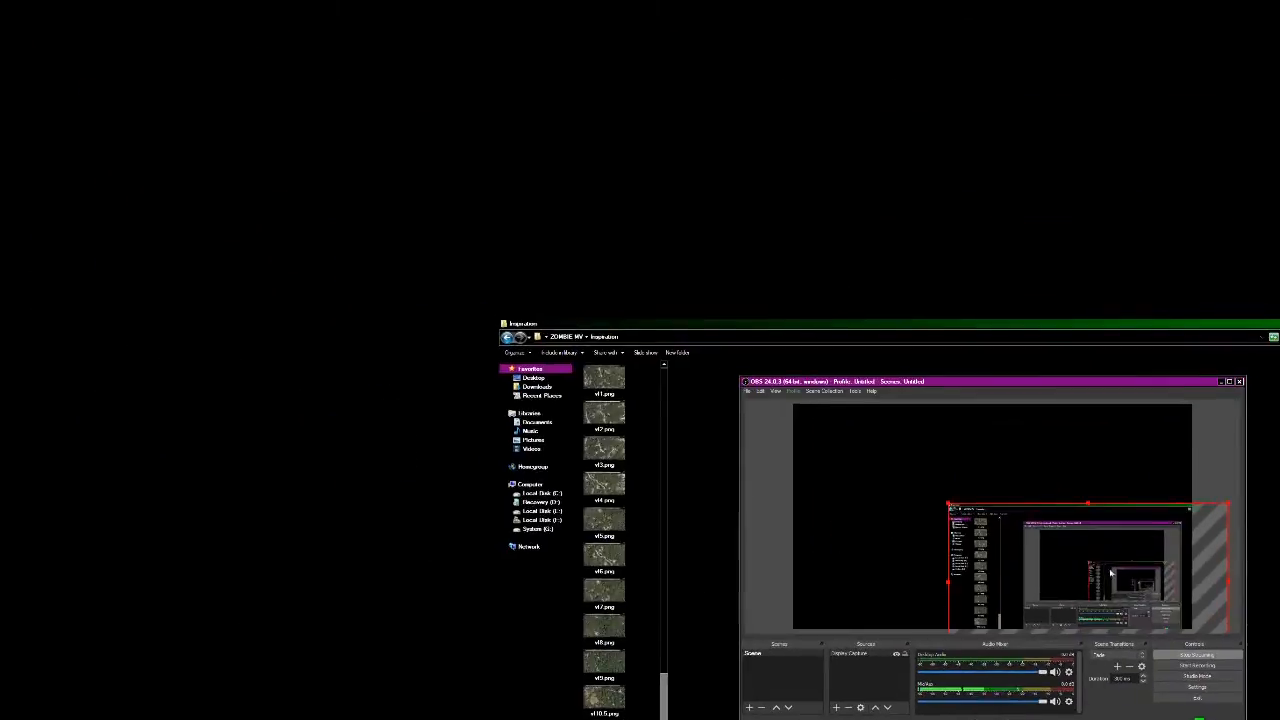
{"action": "left_click_drag", "start_coordinate": [935, 429], "coordinate": [726, 287]}
{"action": "left_click_drag", "start_coordinate": [506, 180], "coordinate": [453, 155]}
{"action": "left_click_drag", "start_coordinate": [573, 243], "coordinate": [990, 445]}
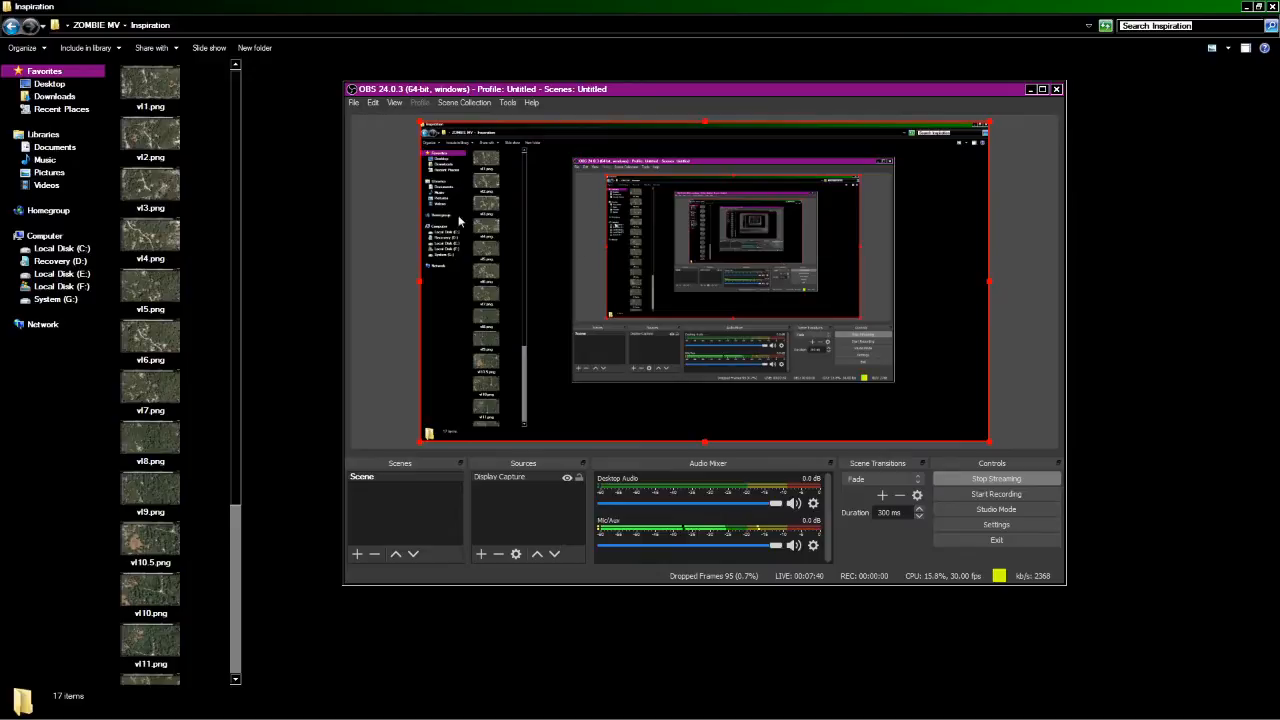
Switch to the Inspiration folder, widen its file list to show all images, and open vl1.png in the photo viewer.
{"action": "left_click", "coordinate": [704, 6]}
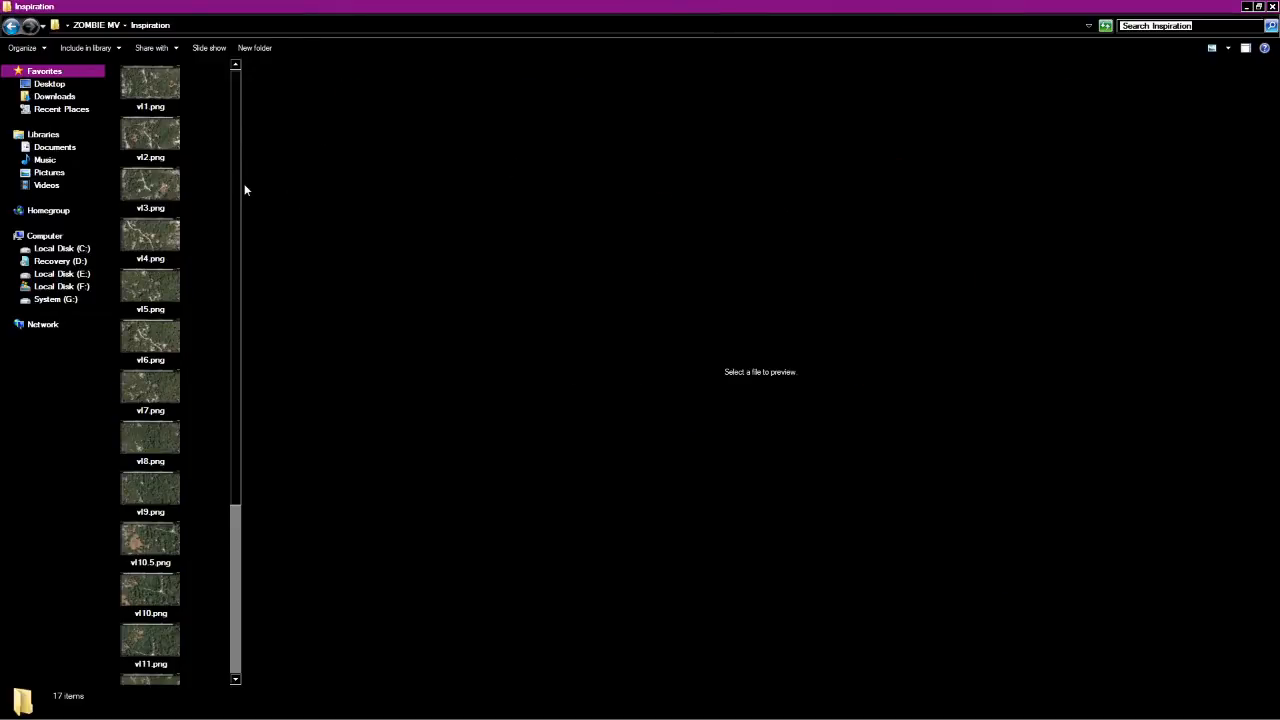
{"action": "left_click_drag", "start_coordinate": [244, 184], "coordinate": [758, 211]}
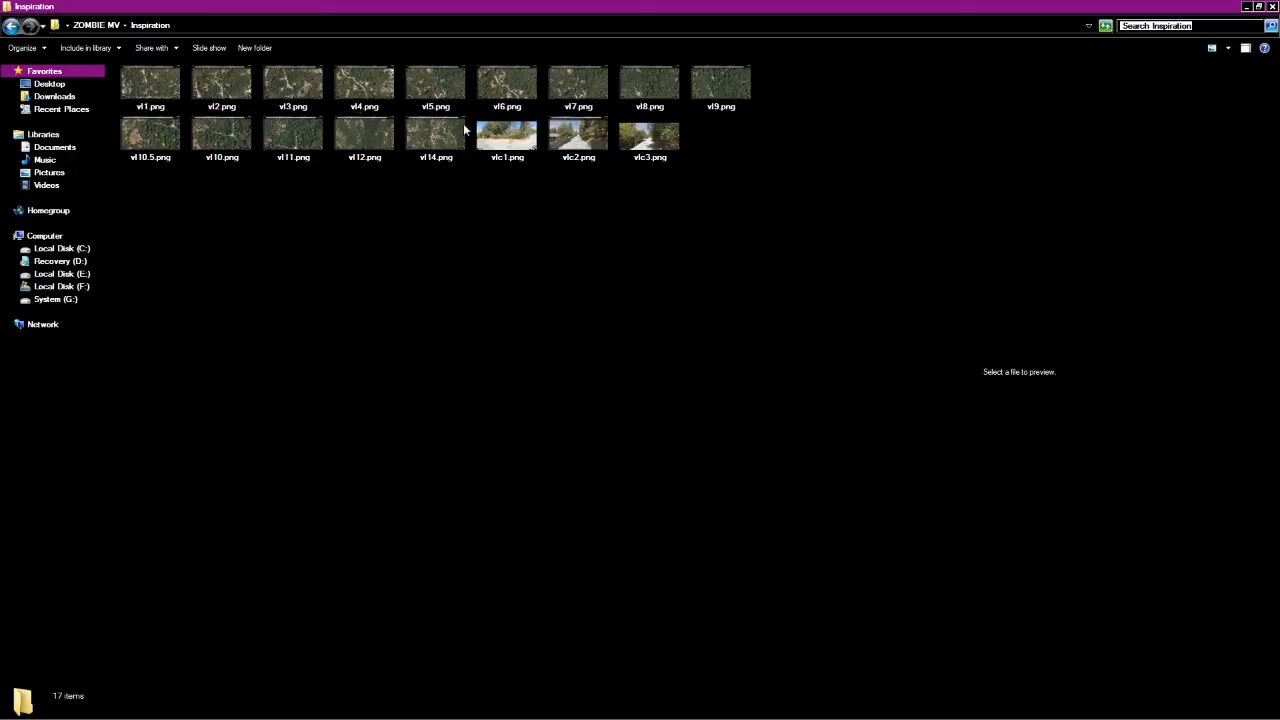
{"action": "left_click", "coordinate": [154, 97]}
{"action": "double_click", "coordinate": [154, 96]}
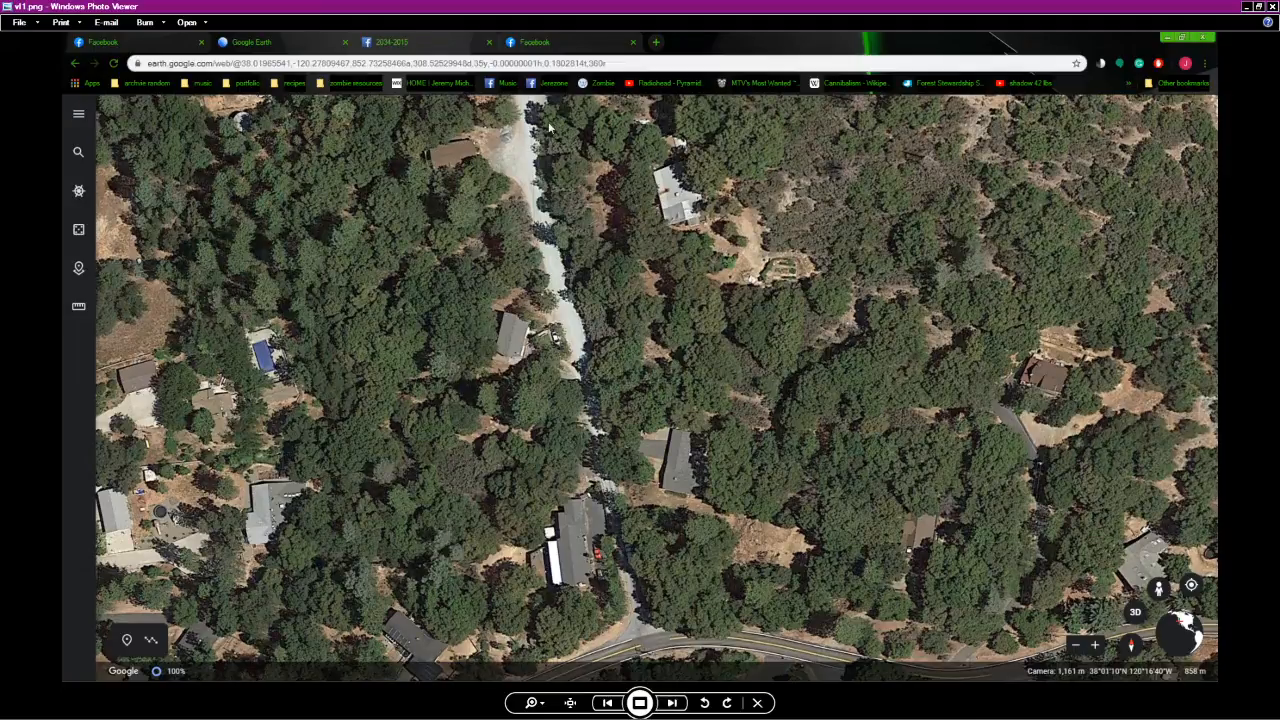
Go through the aerial reference images from vl2.png to vl14.png, examining the road's course and the neighbouring houses and ponds.
{"action": "left_click", "coordinate": [673, 703]}
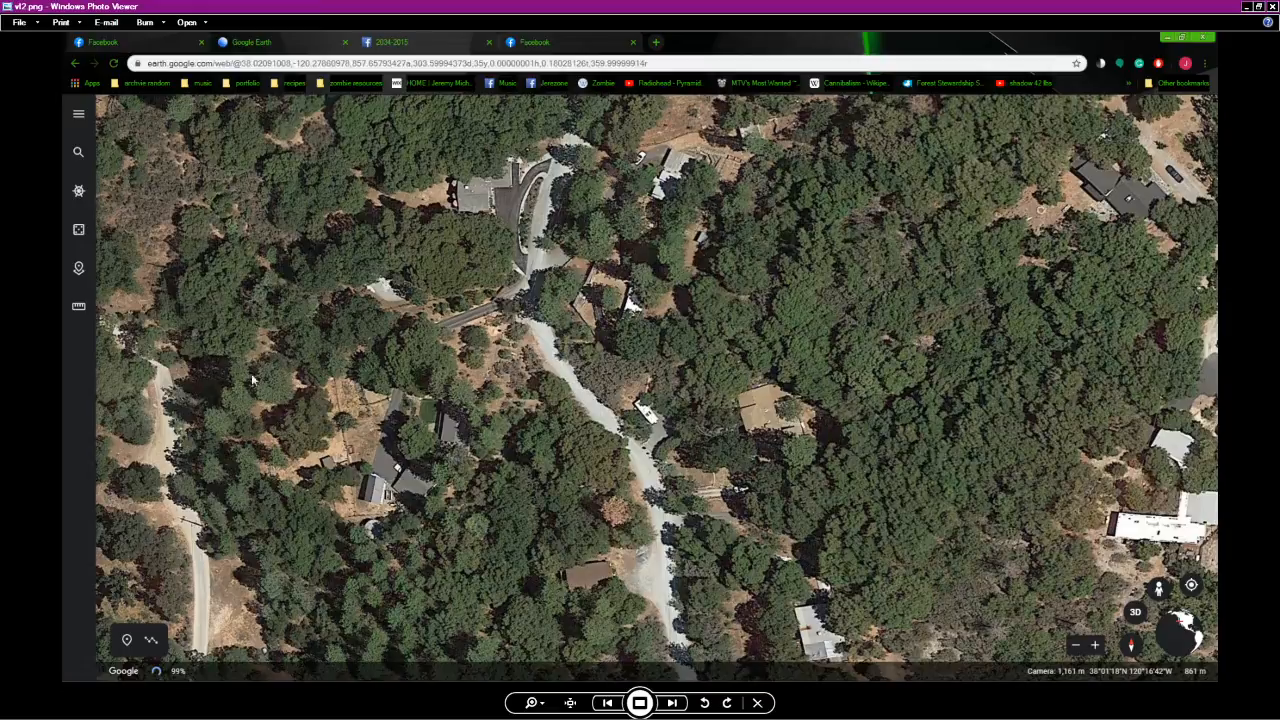
{"action": "left_click", "coordinate": [672, 703]}
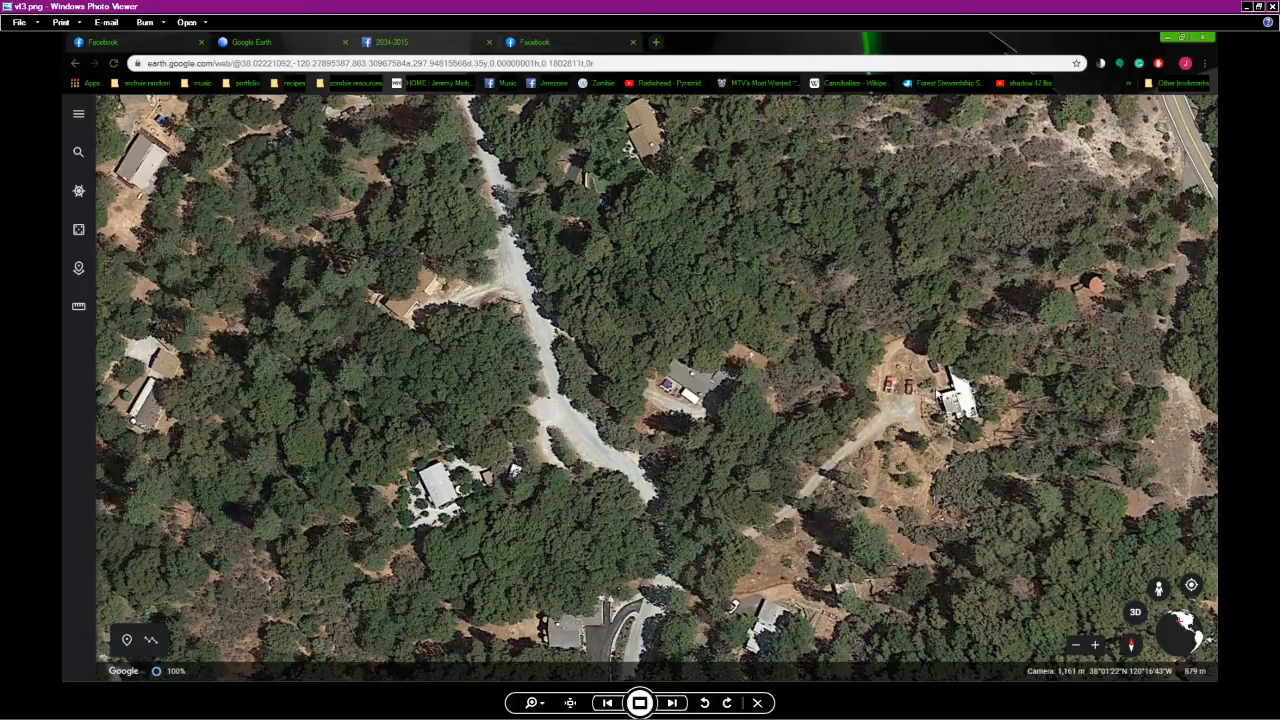
{"action": "left_click", "coordinate": [664, 707]}
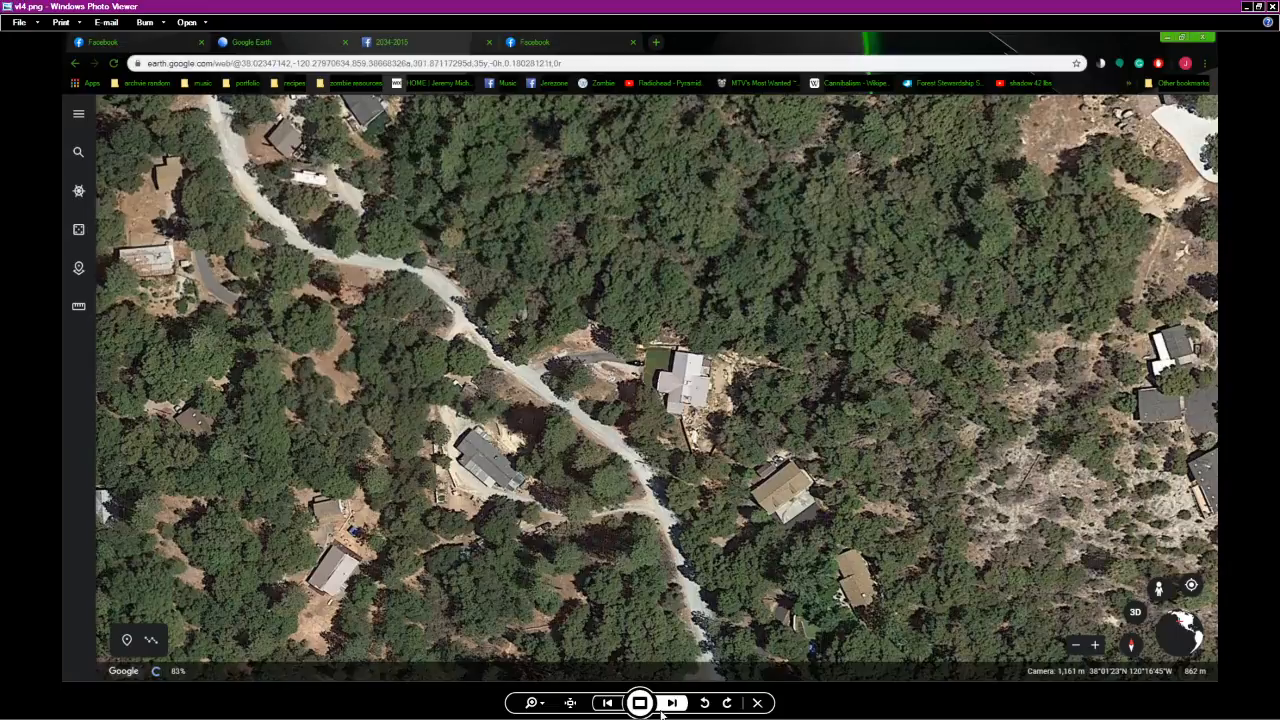
{"action": "left_click", "coordinate": [664, 707]}
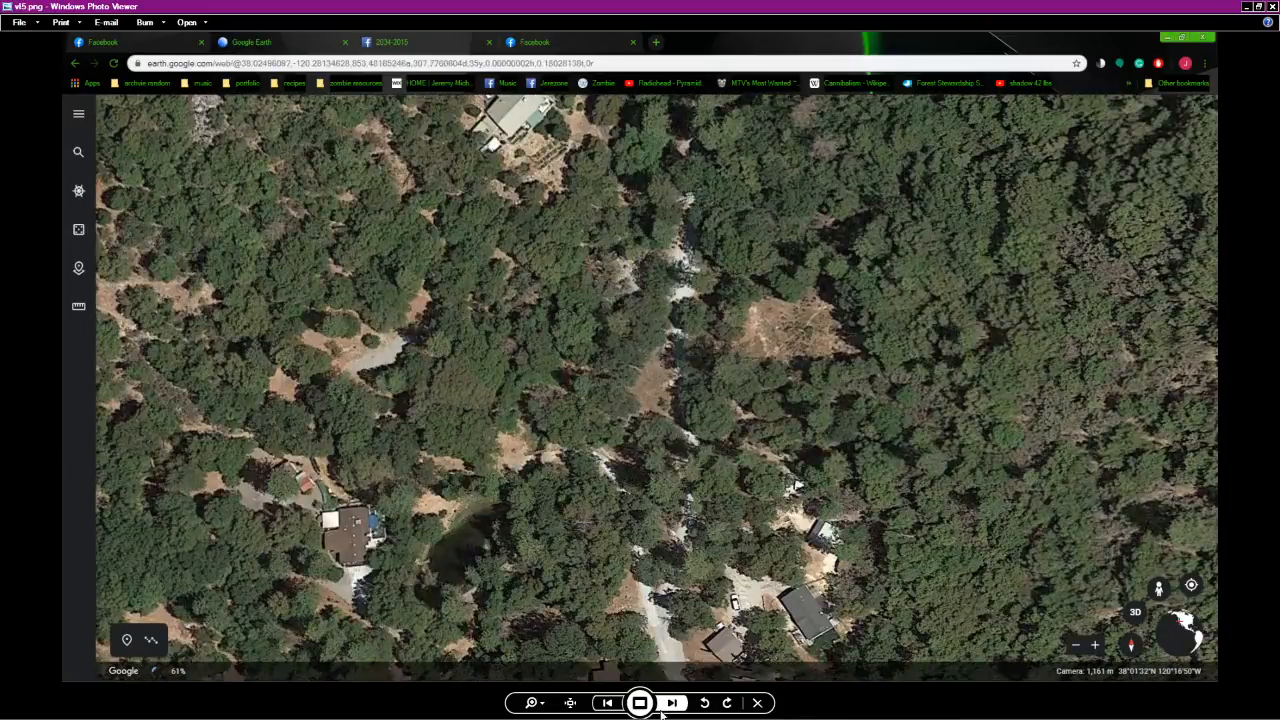
{"action": "left_click", "coordinate": [664, 707]}
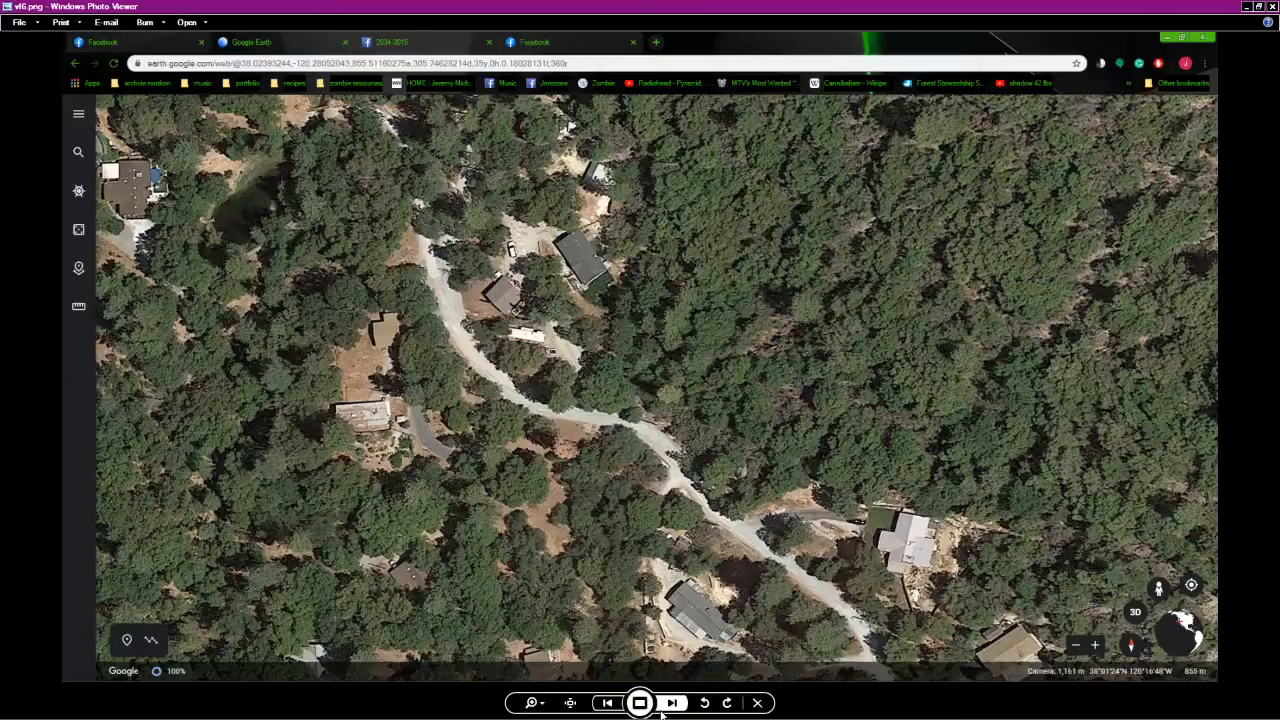
{"action": "left_click", "coordinate": [662, 708]}
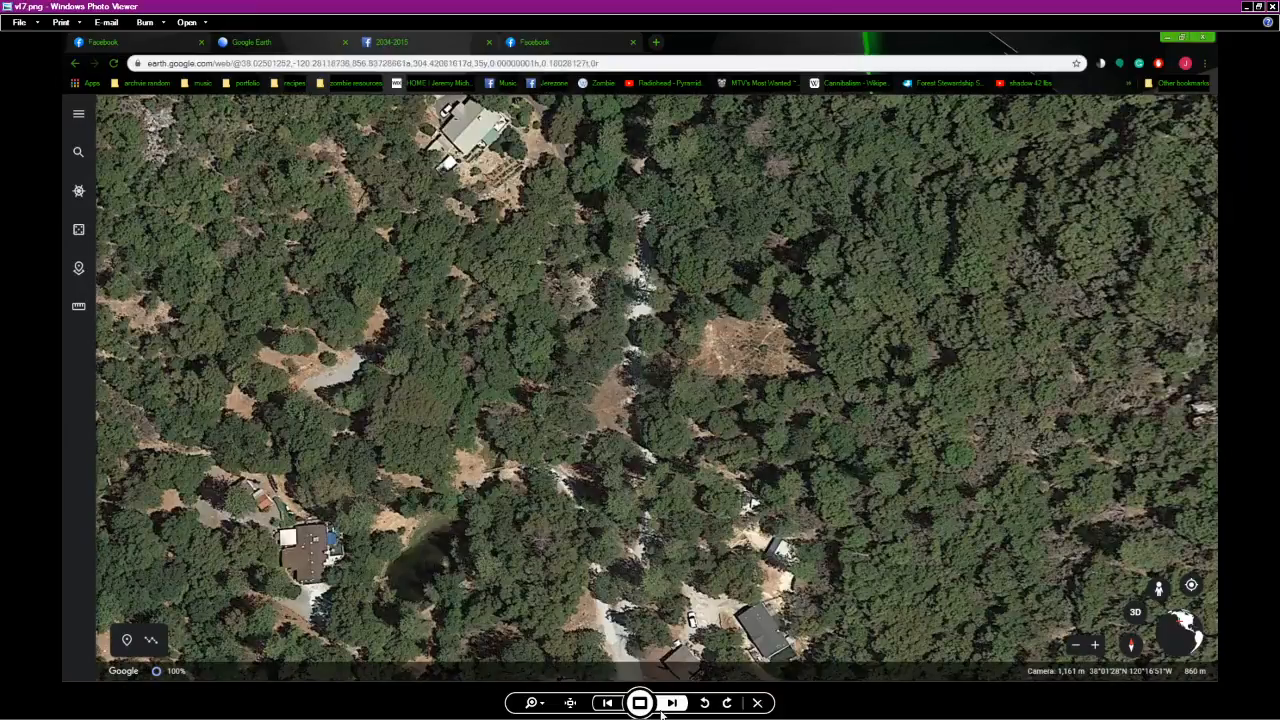
{"action": "left_click", "coordinate": [662, 710]}
{"action": "left_click", "coordinate": [662, 710]}
{"action": "left_click", "coordinate": [662, 710]}
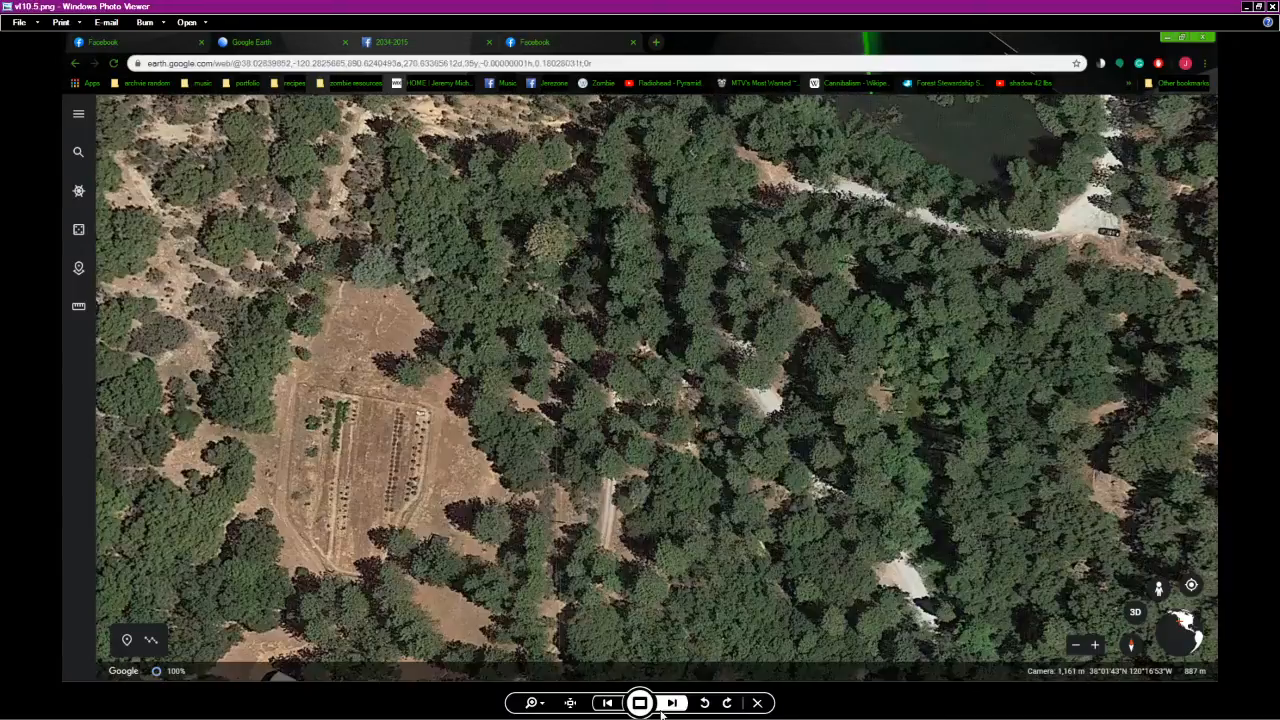
{"action": "left_click", "coordinate": [662, 710]}
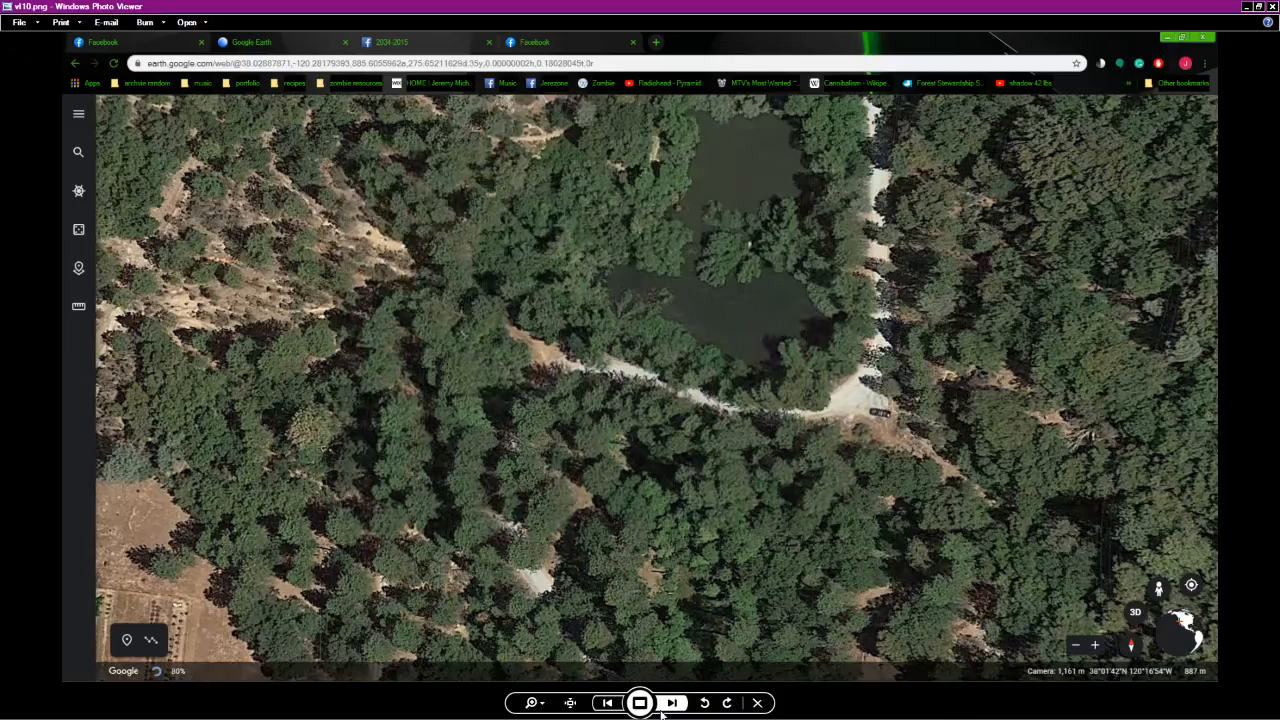
{"action": "left_click", "coordinate": [662, 710]}
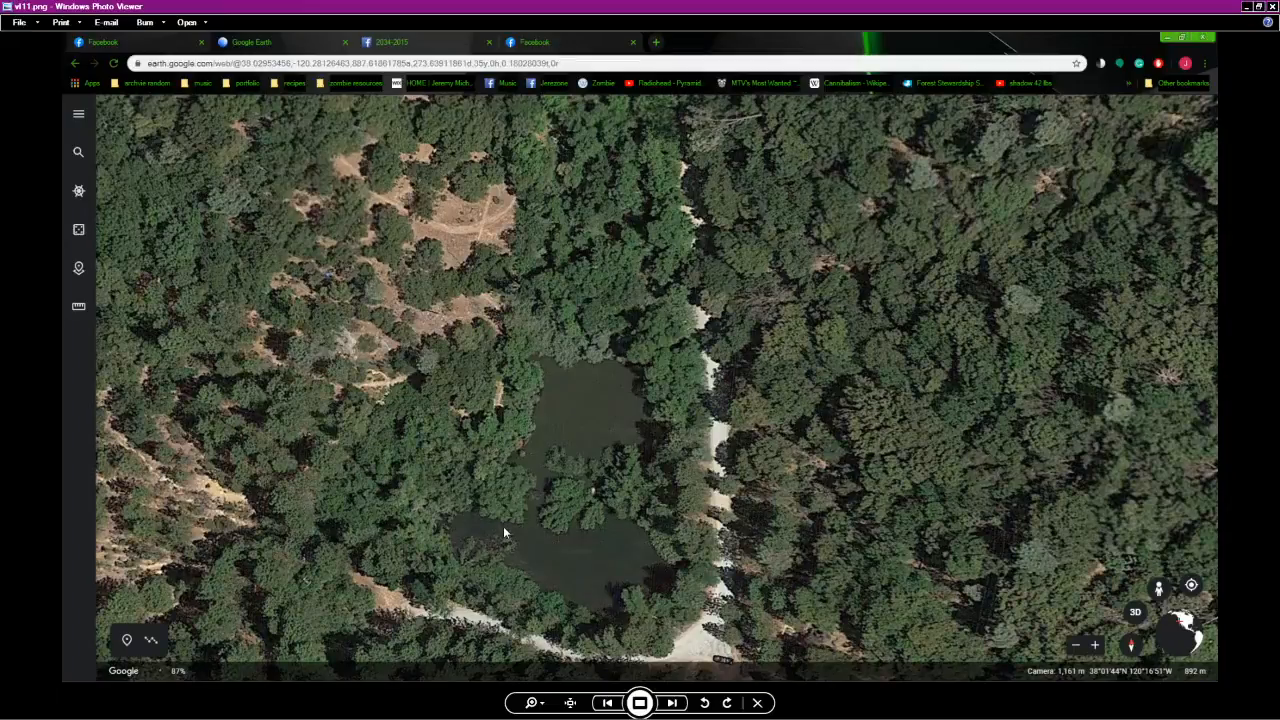
{"action": "left_click", "coordinate": [672, 703]}
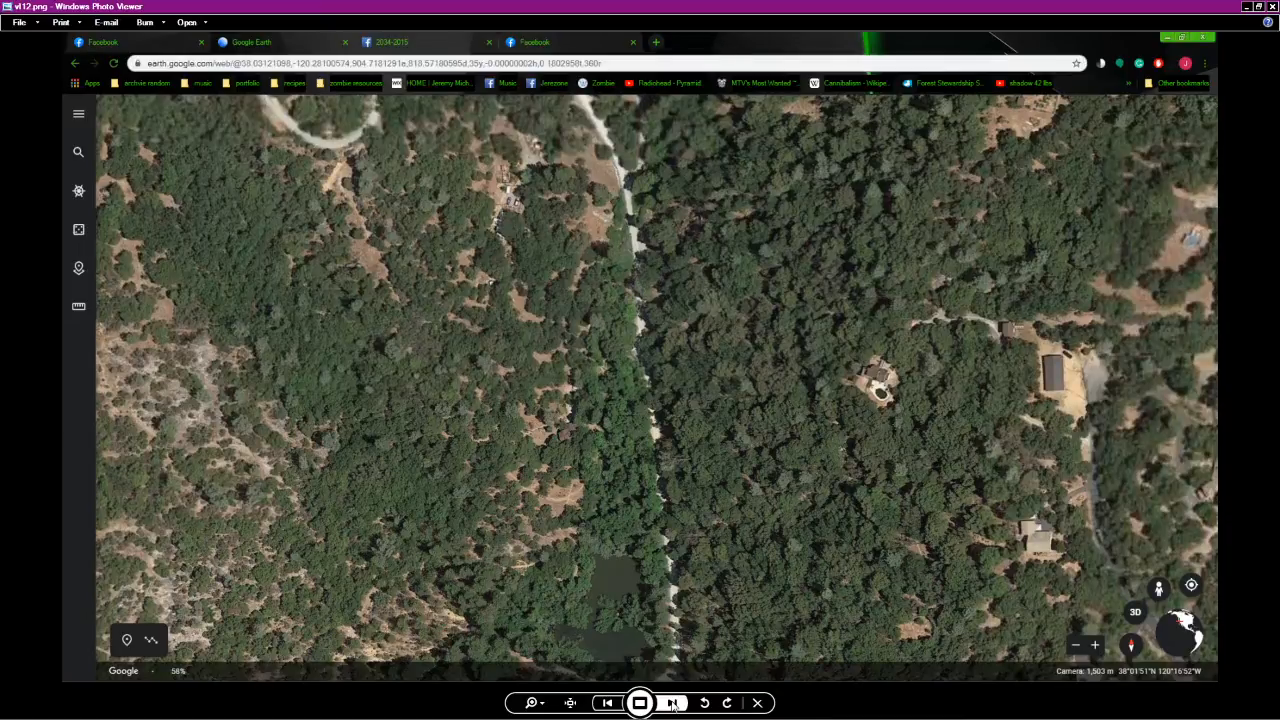
{"action": "left_click", "coordinate": [672, 703]}
{"action": "left_click", "coordinate": [673, 703]}
{"action": "left_click", "coordinate": [607, 703]}
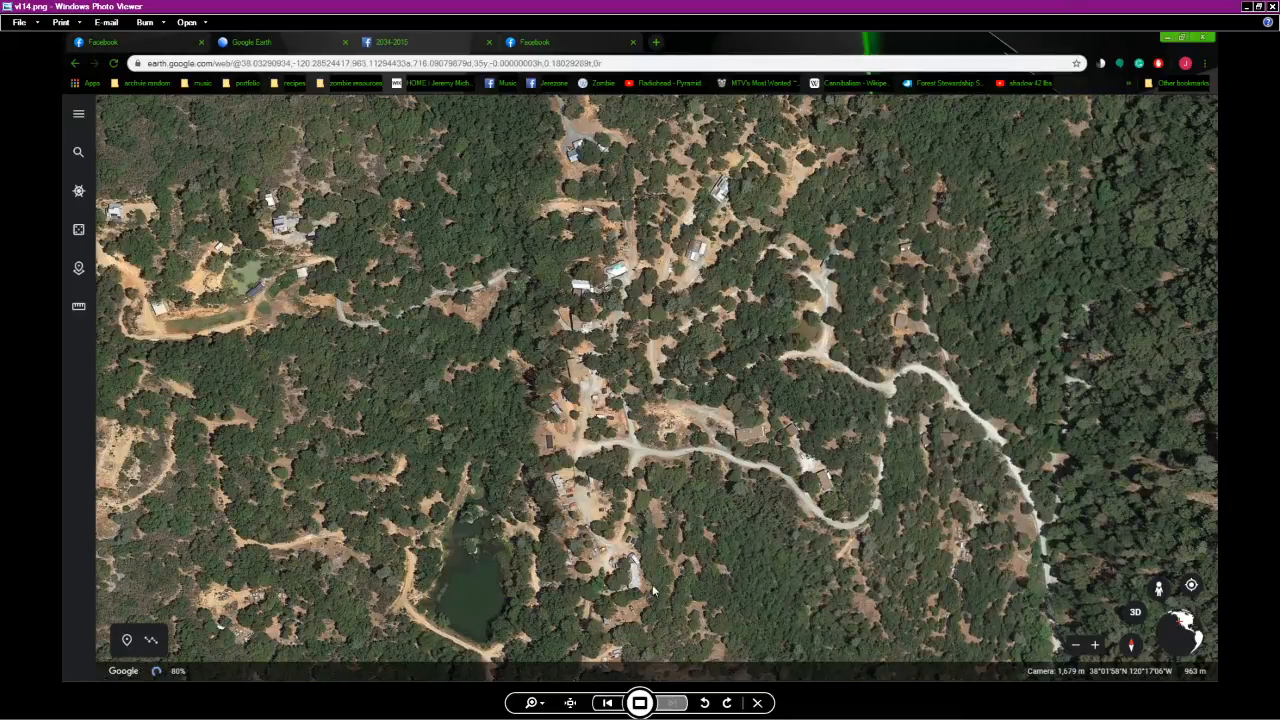
Examine the road junction and the buildings around it in vl14.png up close and in the full view.
{"action": "scroll", "coordinate": [586, 462], "scroll_direction": "up", "scroll_amount": 2}
{"action": "scroll", "coordinate": [590, 486], "scroll_direction": "up", "scroll_amount": 5}
{"action": "scroll", "coordinate": [598, 360], "scroll_direction": "down", "scroll_amount": 3}
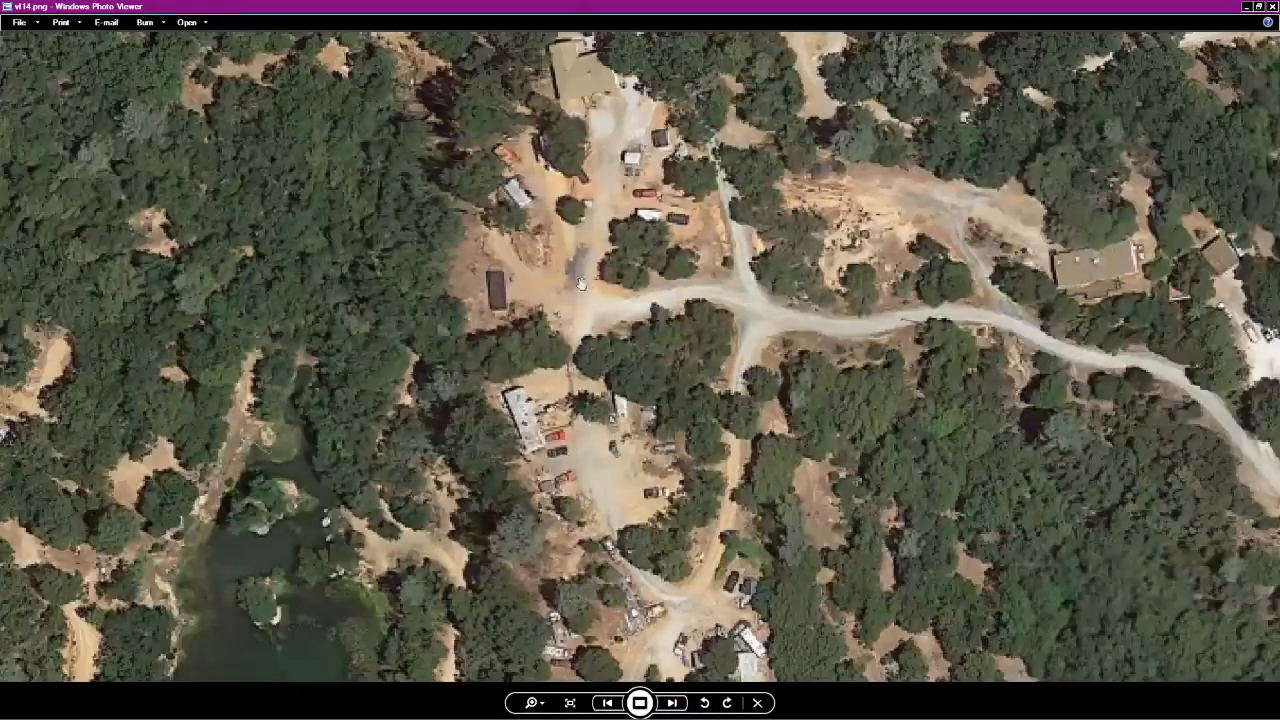
{"action": "left_click_drag", "start_coordinate": [587, 292], "coordinate": [618, 450]}
{"action": "scroll", "coordinate": [618, 450], "scroll_direction": "down", "scroll_amount": 3}
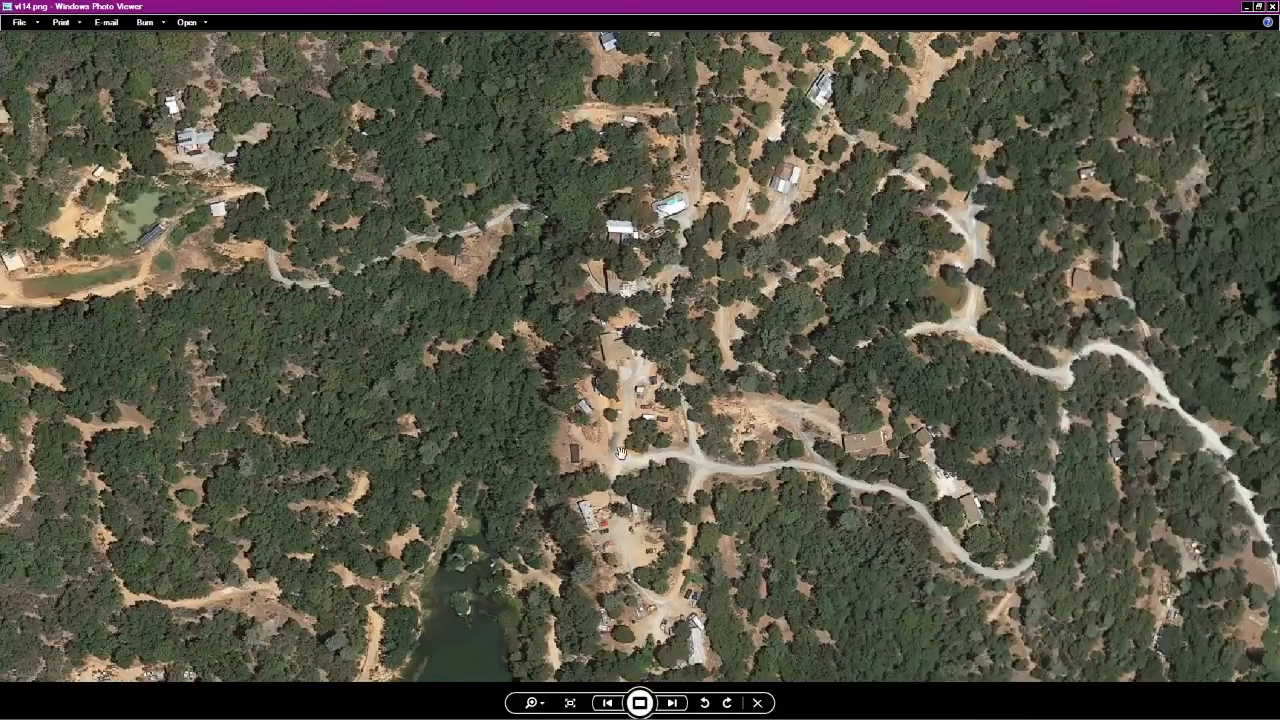
{"action": "scroll", "coordinate": [620, 452], "scroll_direction": "down", "scroll_amount": 2}
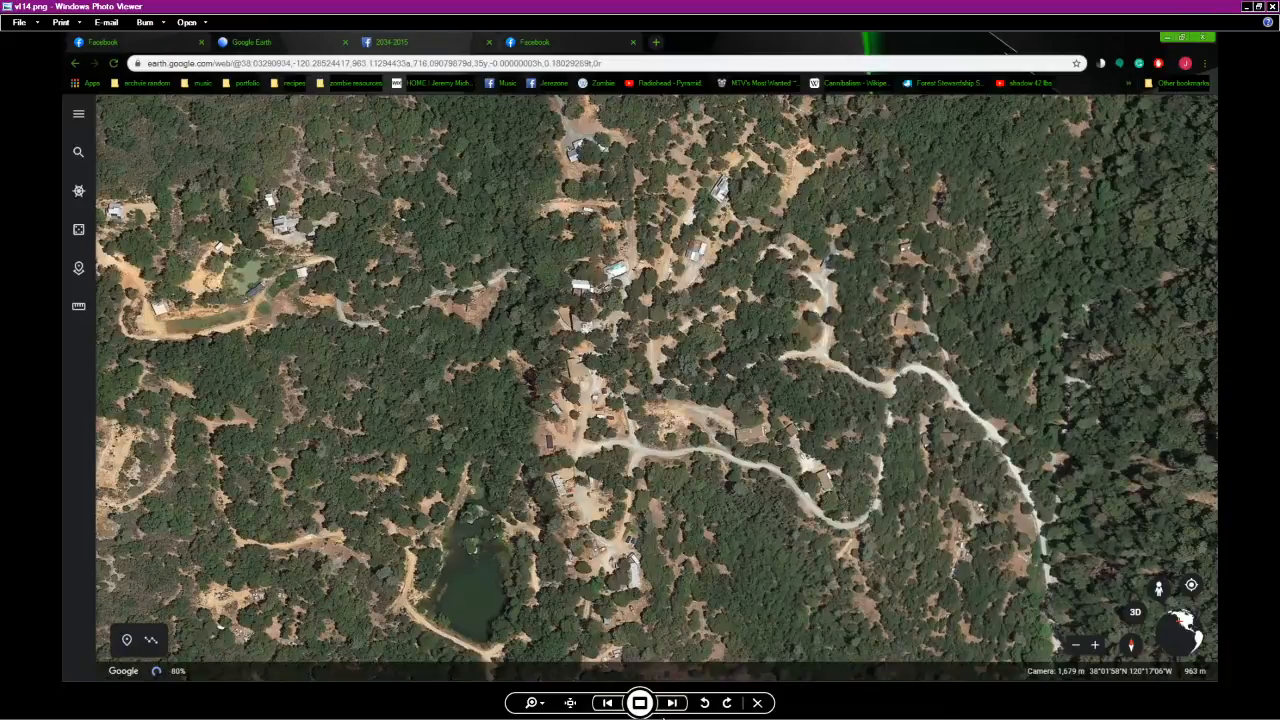
View the street-level reference images vlc1.png to vlc3.png and return to vl1.png.
{"action": "left_click", "coordinate": [665, 706]}
{"action": "left_click", "coordinate": [665, 706]}
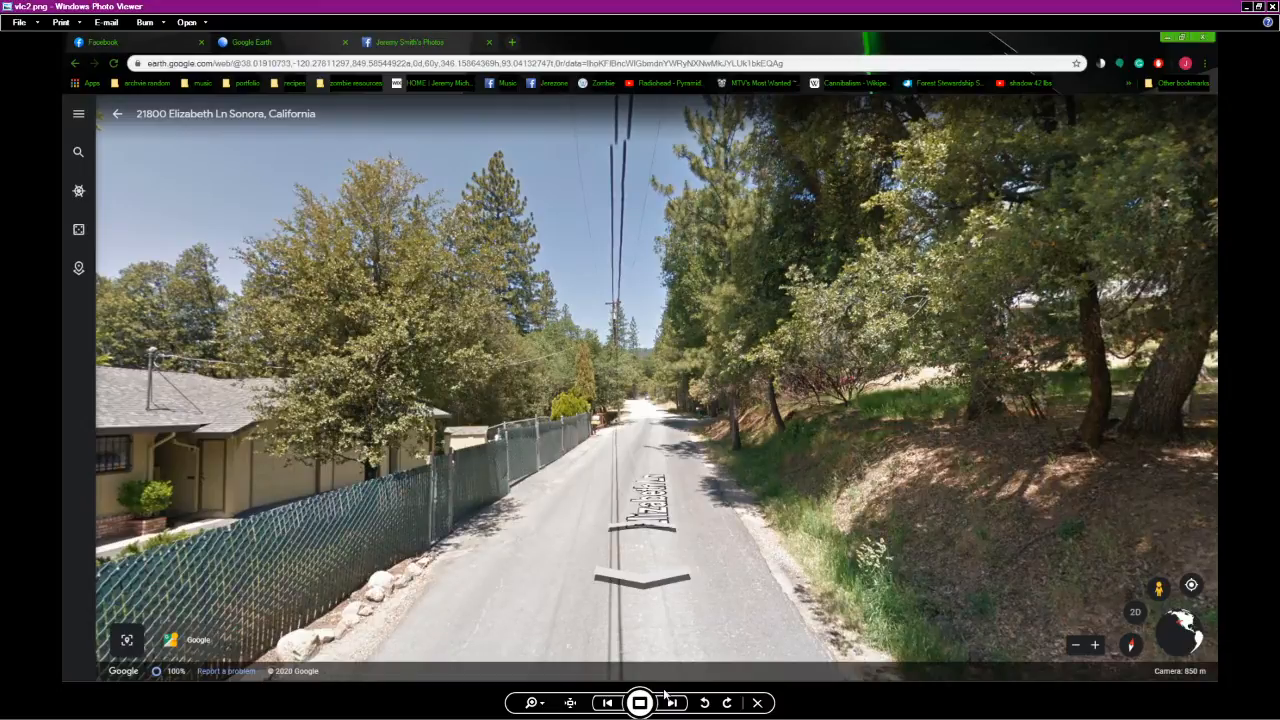
{"action": "left_click", "coordinate": [672, 704]}
{"action": "left_click", "coordinate": [678, 705]}
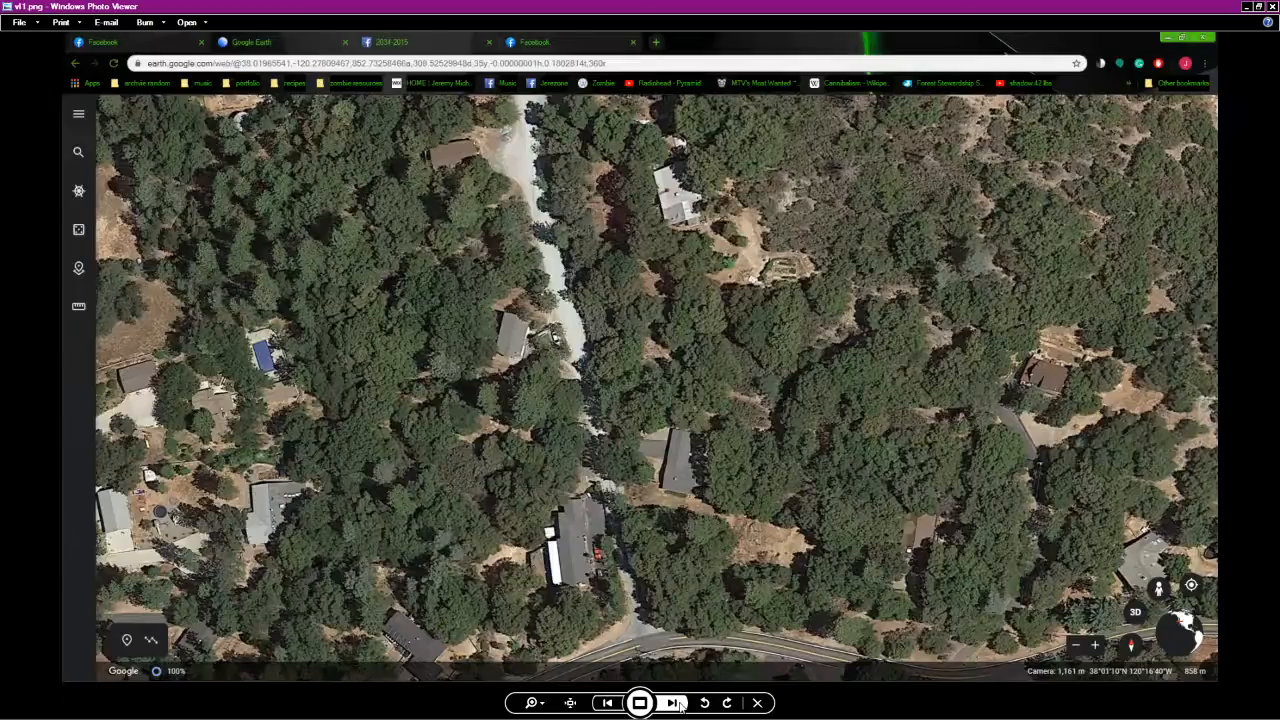
Go through the aerial reference images from vl1.png to vl10.5.png, following the road past the houses to the pond.
{"action": "left_click", "coordinate": [678, 705]}
{"action": "left_click", "coordinate": [678, 705]}
{"action": "left_click", "coordinate": [678, 705]}
{"action": "left_click", "coordinate": [678, 705]}
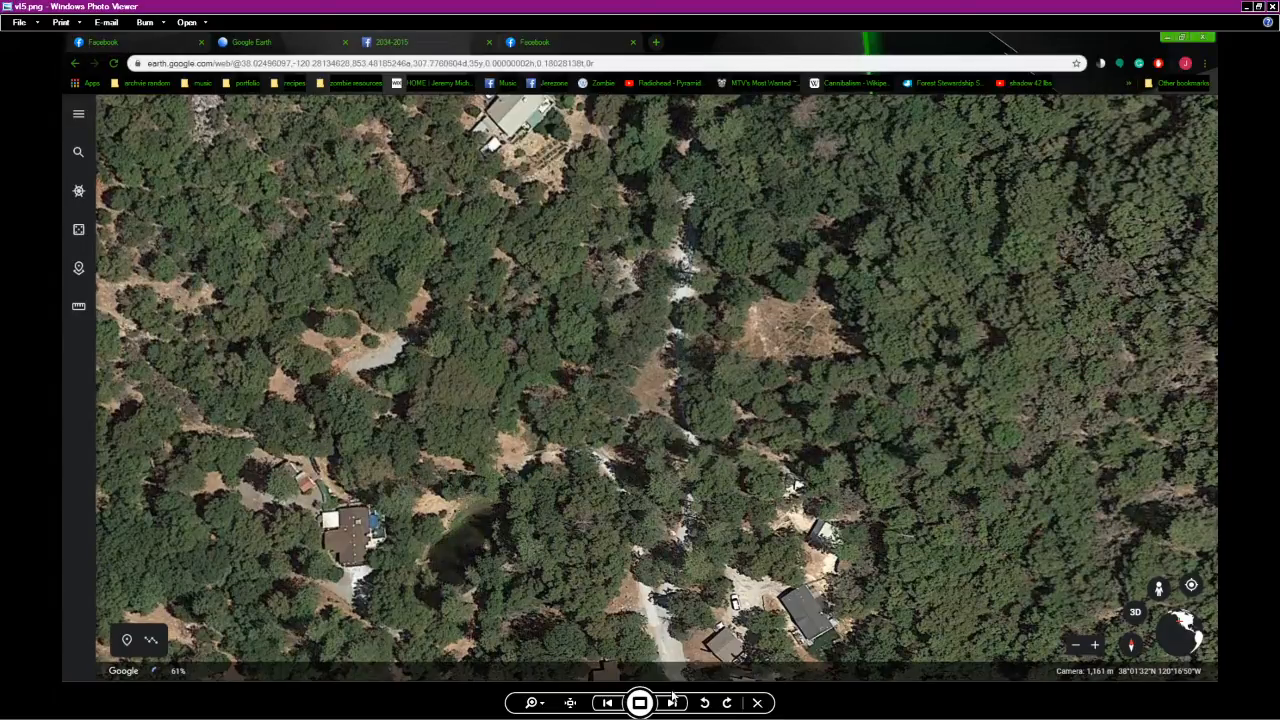
{"action": "left_click", "coordinate": [674, 702]}
{"action": "left_click", "coordinate": [674, 702]}
{"action": "left_click", "coordinate": [674, 702]}
{"action": "left_click", "coordinate": [674, 702]}
{"action": "left_click", "coordinate": [674, 702]}
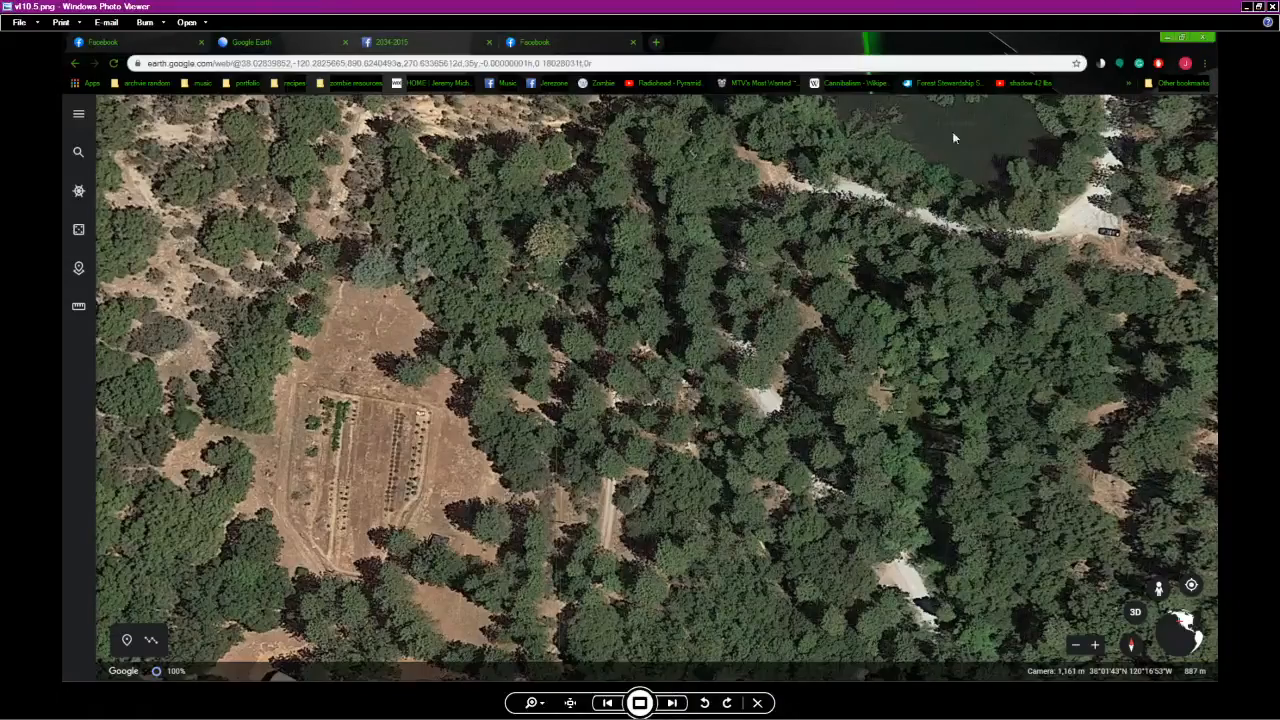
Minimize the photo viewer and the Inspiration folder, move the OBS window aside, and switch to the Zombie project in RPG Maker MV.
{"action": "left_click", "coordinate": [1248, 7]}
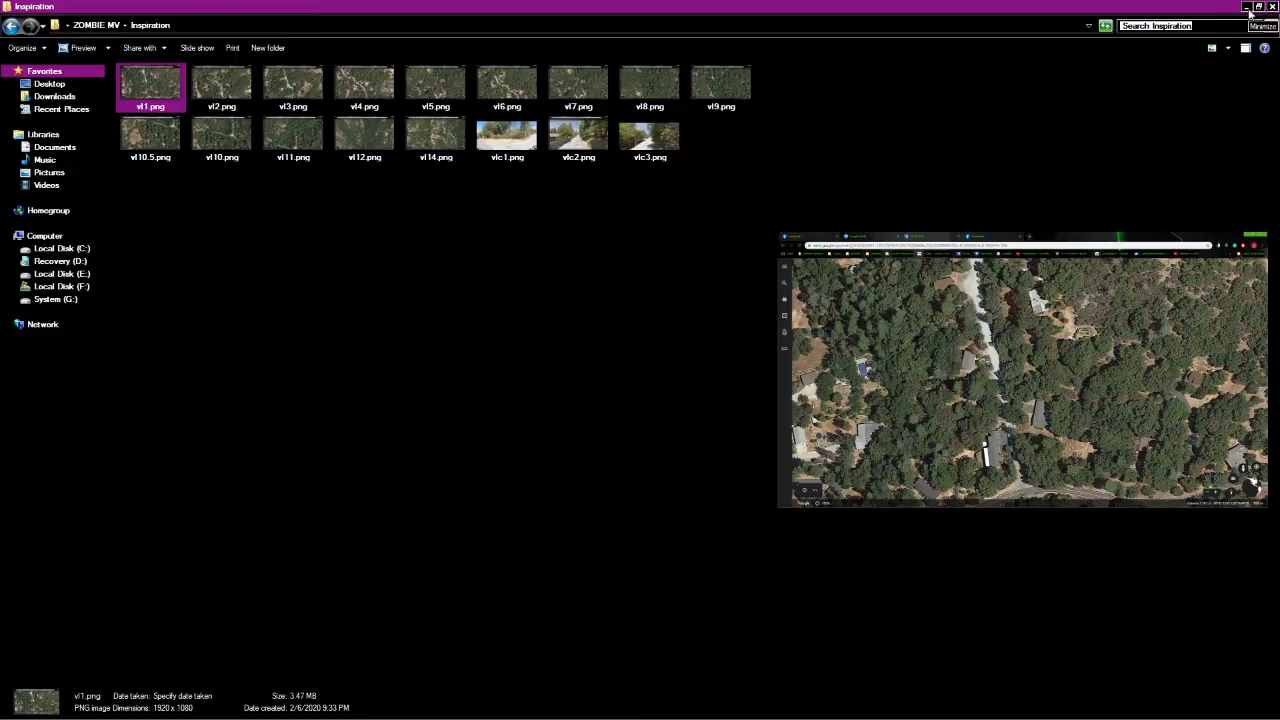
{"action": "left_click", "coordinate": [1246, 7]}
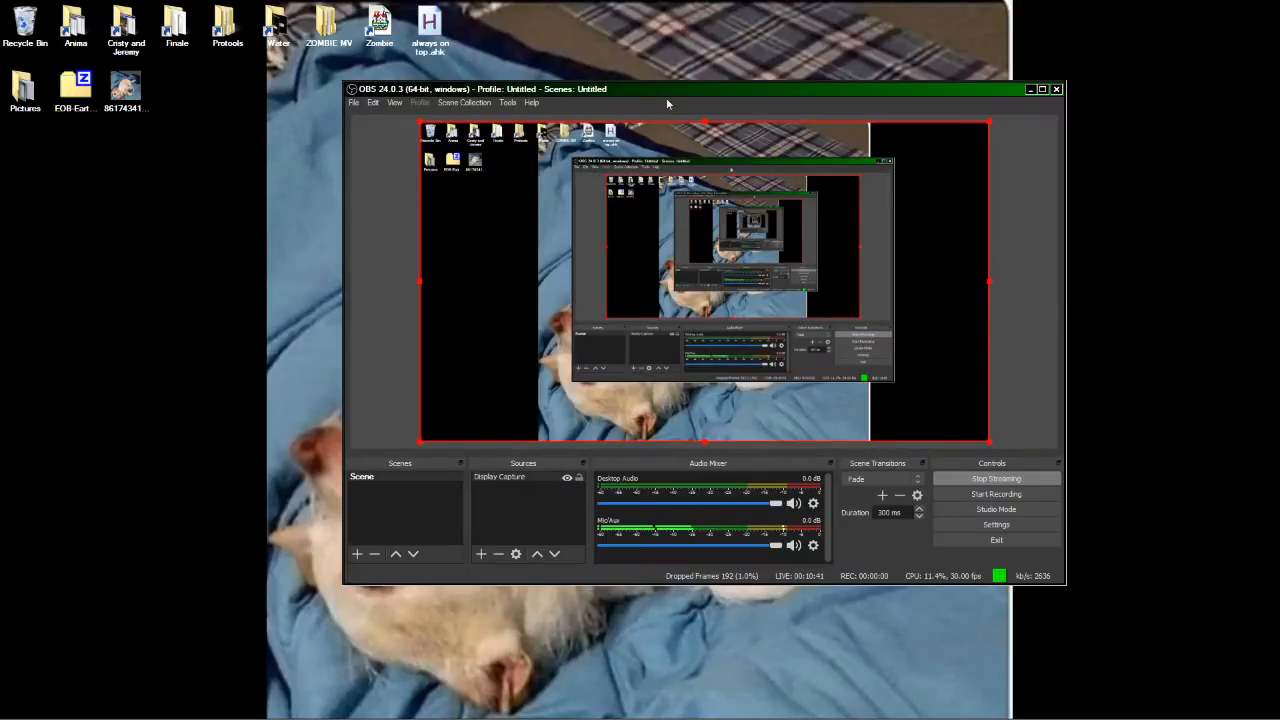
{"action": "left_click_drag", "start_coordinate": [558, 89], "coordinate": [651, 80]}
{"action": "mouse_move", "coordinate": [150, 712]}
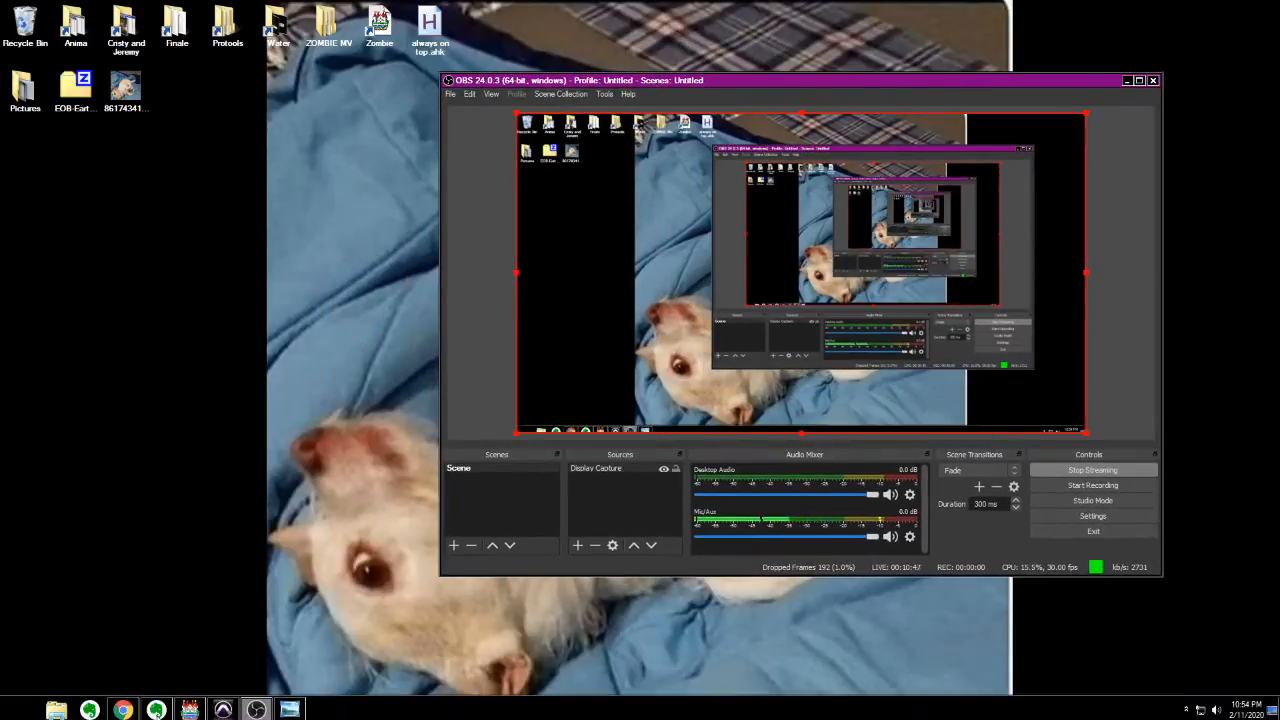
{"action": "left_click", "coordinate": [192, 707]}
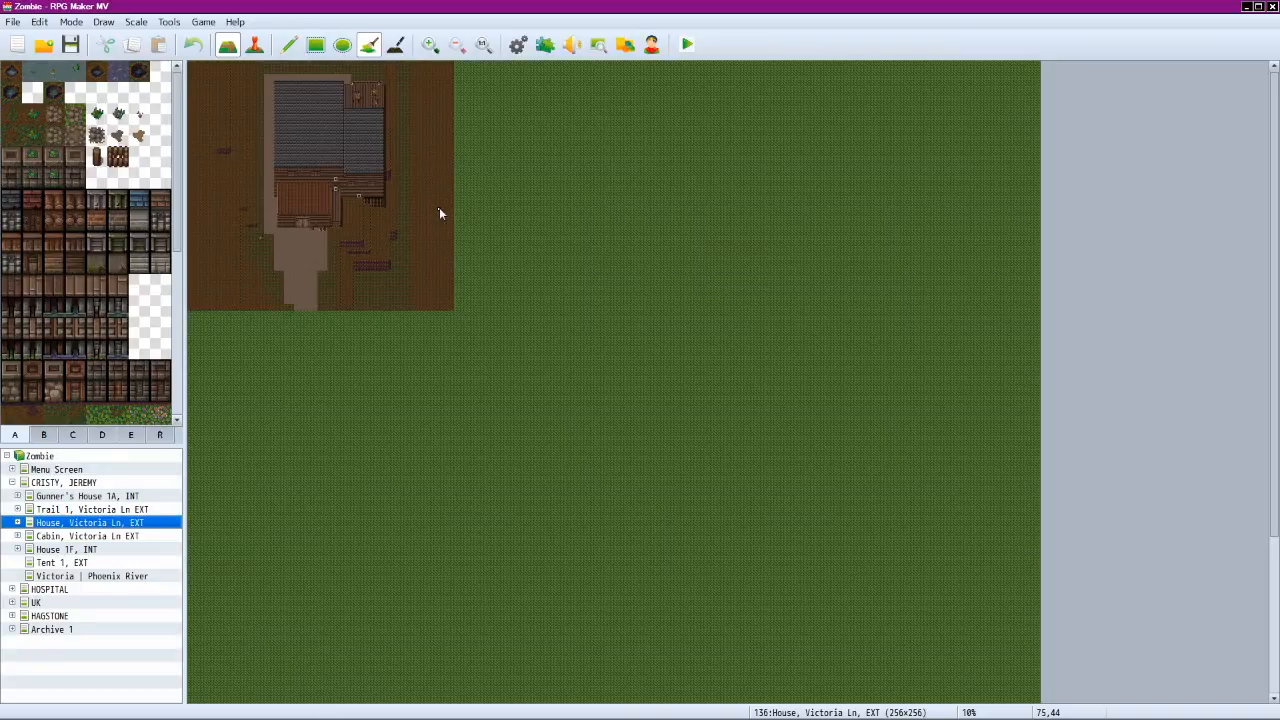
{"action": "left_click", "coordinate": [1246, 8]}
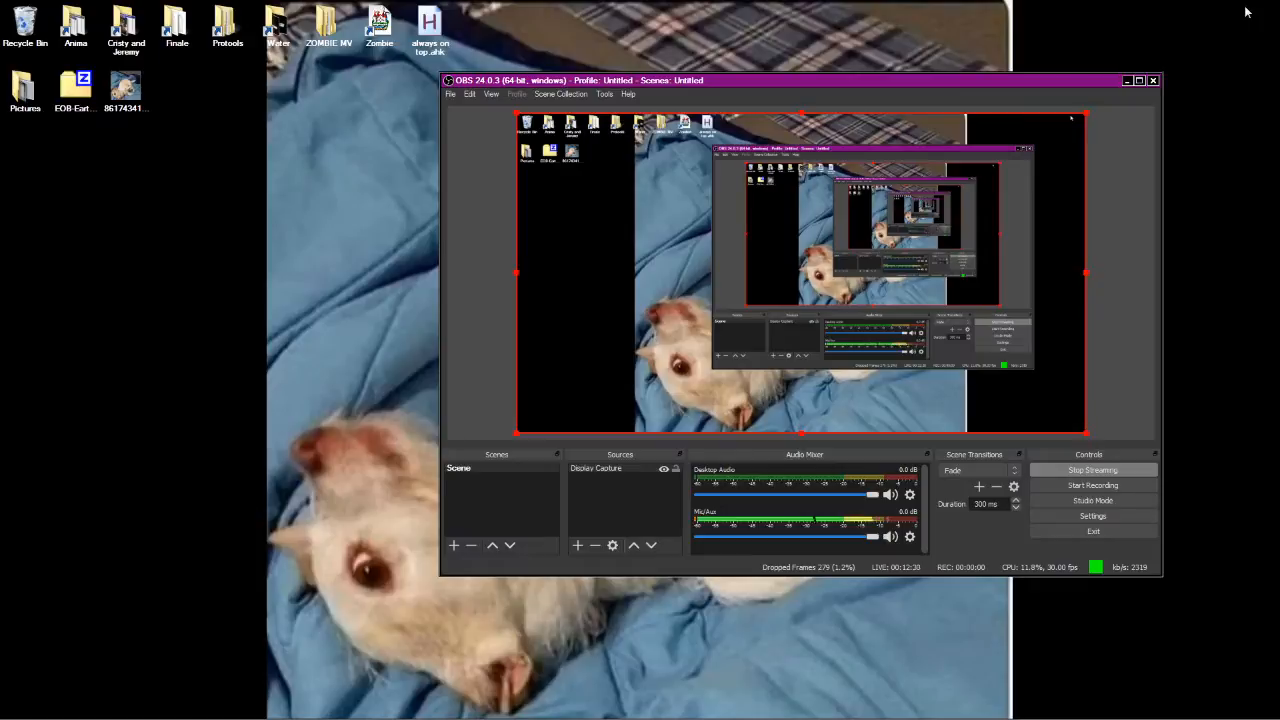
{"action": "left_click_drag", "start_coordinate": [1092, 89], "coordinate": [938, 122]}
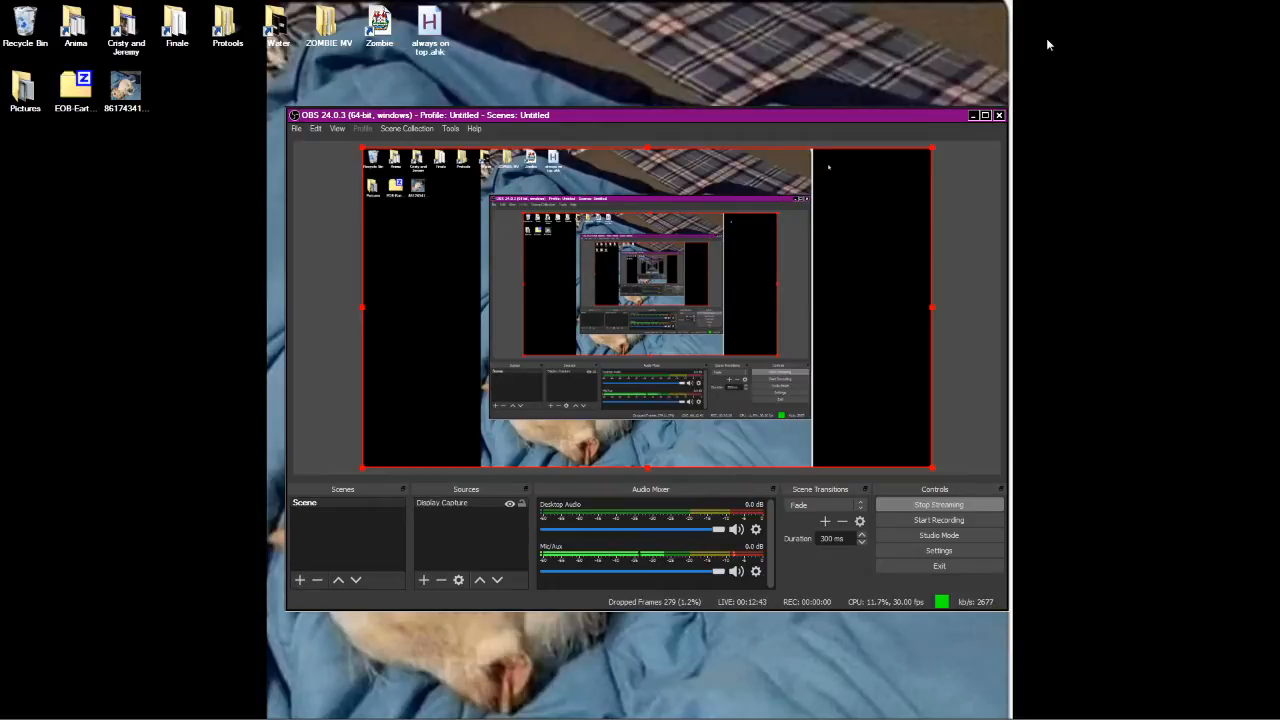
{"action": "double_click", "coordinate": [324, 30]}
{"action": "double_click", "coordinate": [152, 86]}
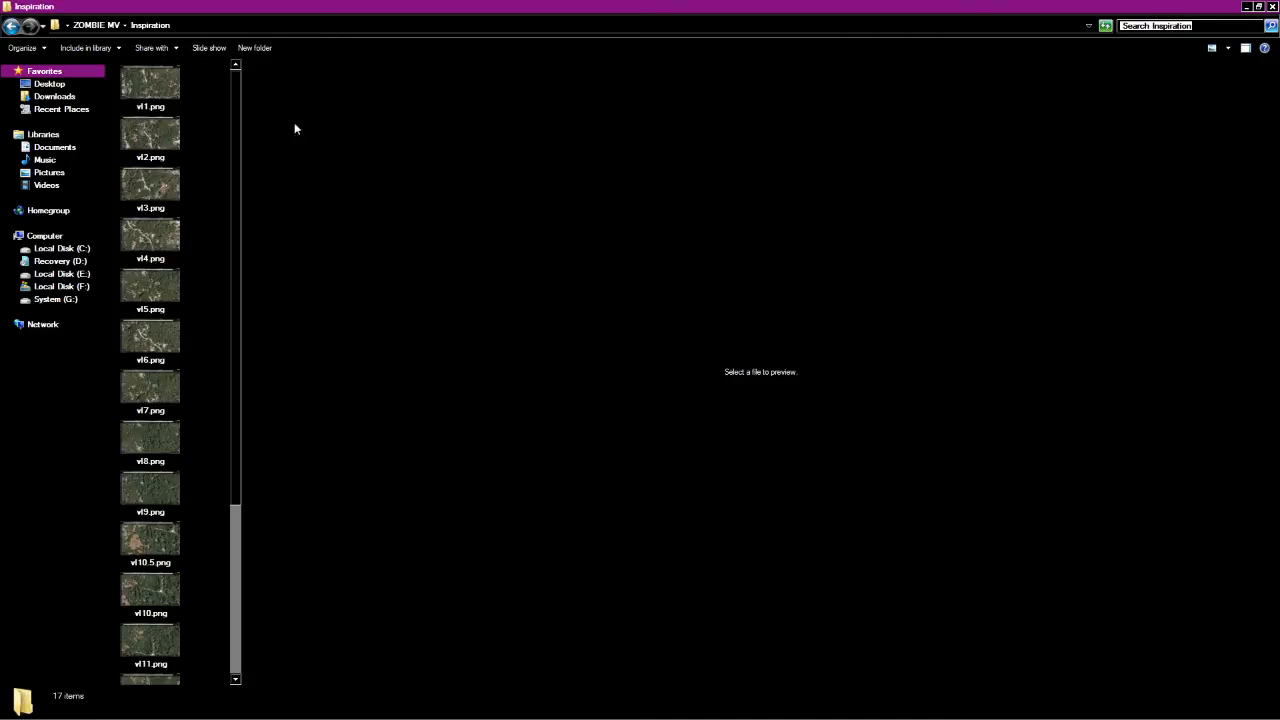
{"action": "double_click", "coordinate": [152, 86]}
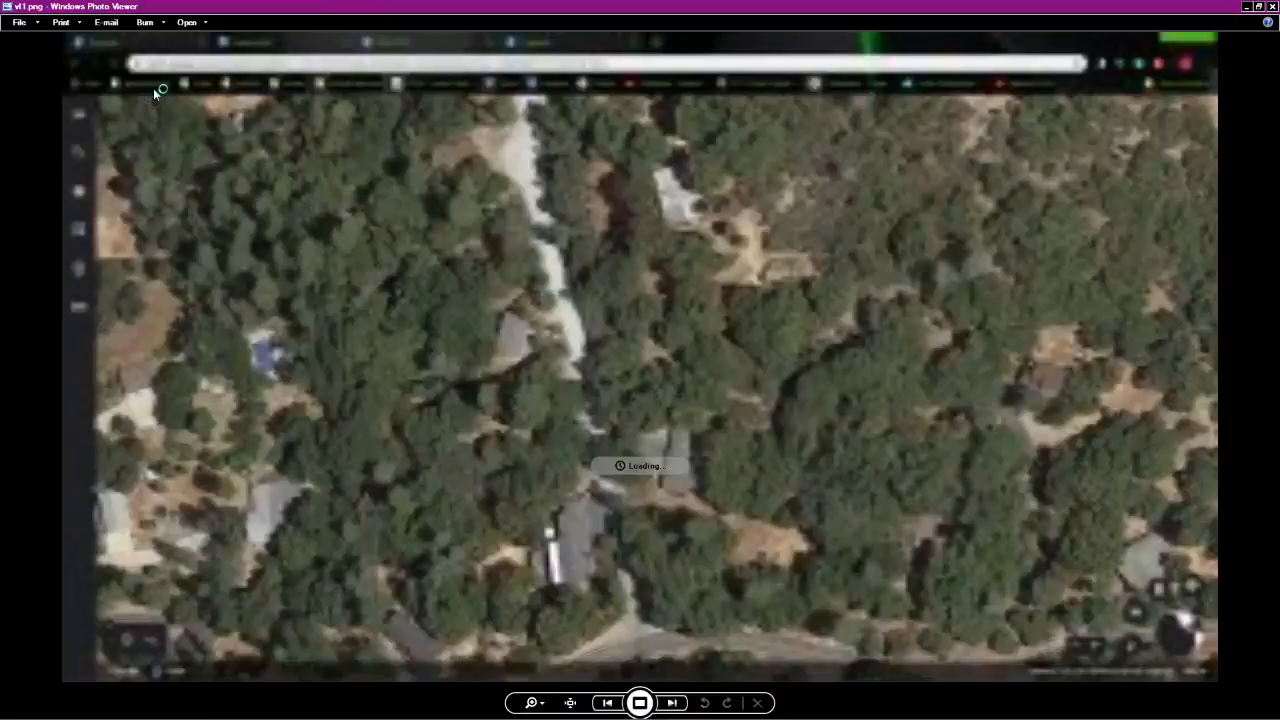
{"action": "left_click", "coordinate": [1268, 6]}
{"action": "left_click", "coordinate": [1271, 7]}
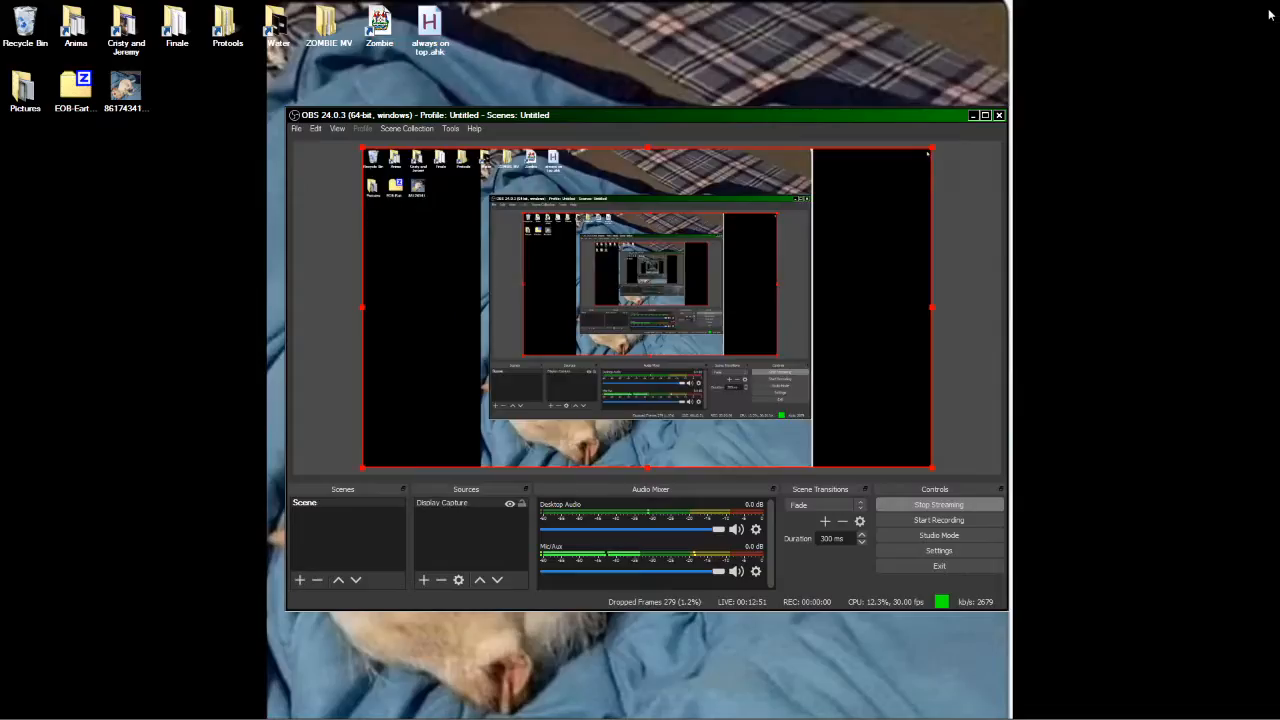
Bring back the photo viewer with vl1.png and compare the road's course in vl2.png and vl3.png, returning to vl2.png.
{"action": "mouse_move", "coordinate": [294, 716]}
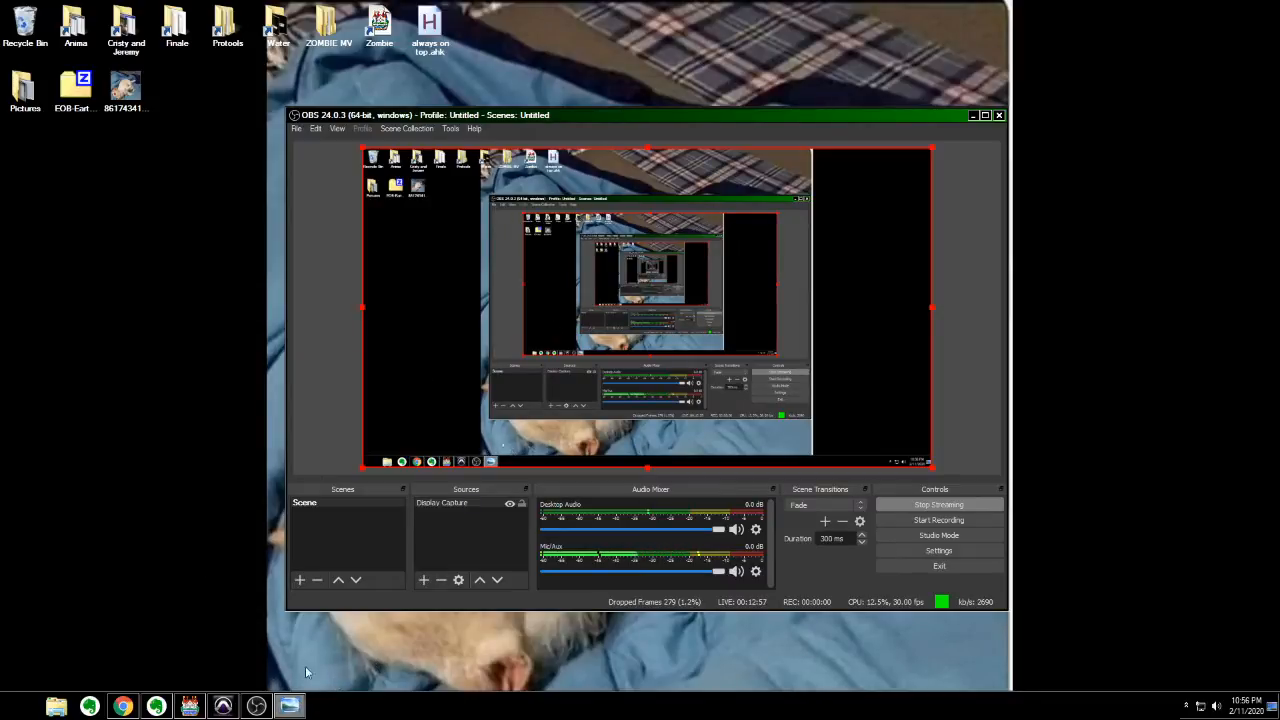
{"action": "left_click", "coordinate": [295, 687]}
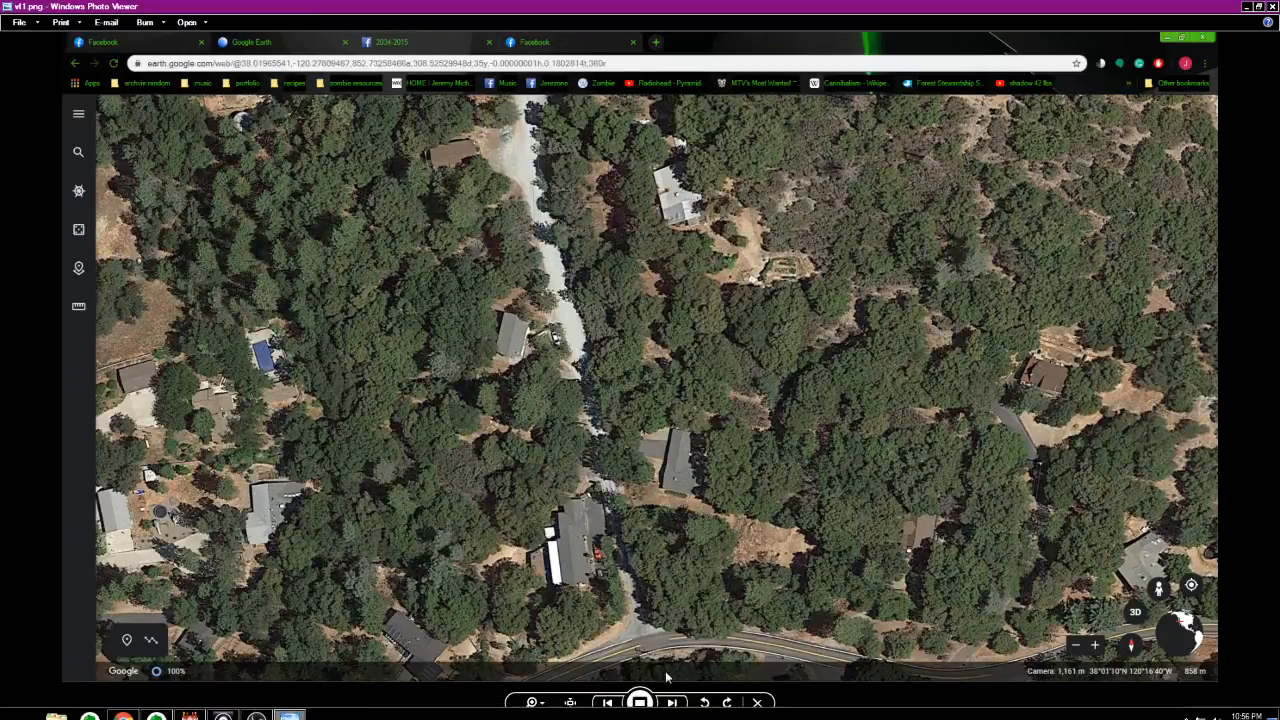
{"action": "left_click", "coordinate": [672, 702]}
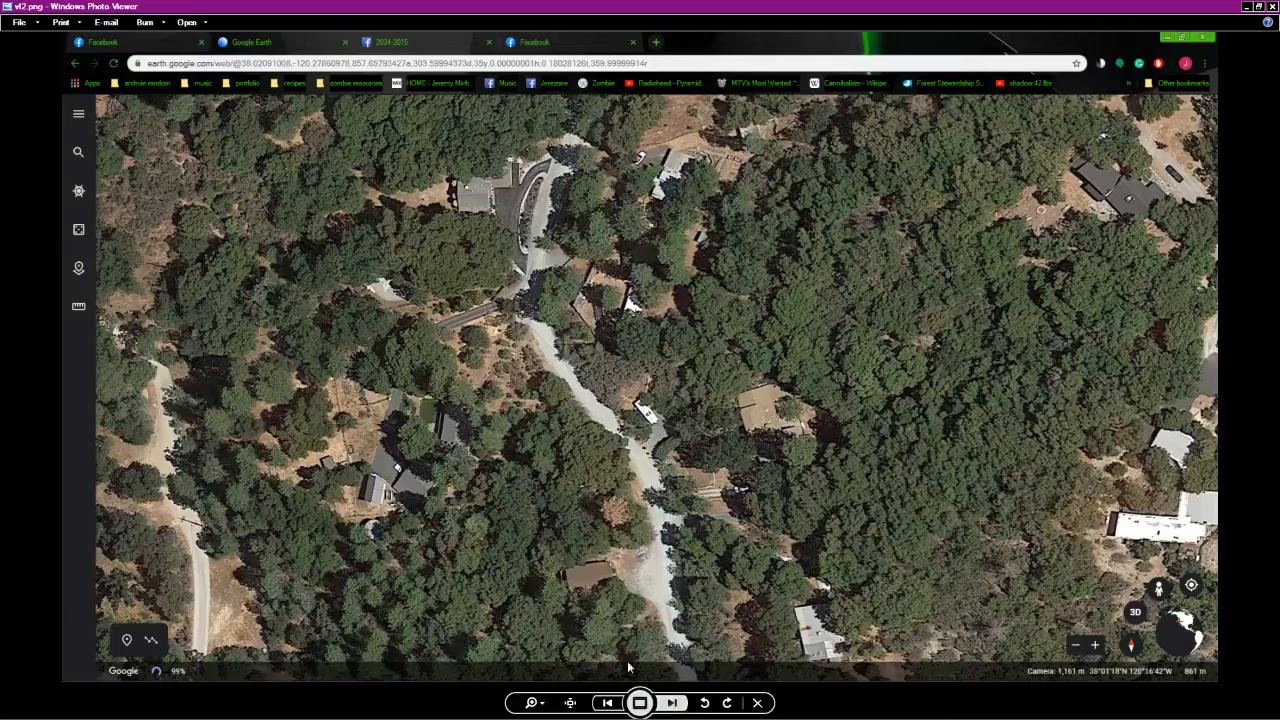
{"action": "left_click", "coordinate": [670, 703]}
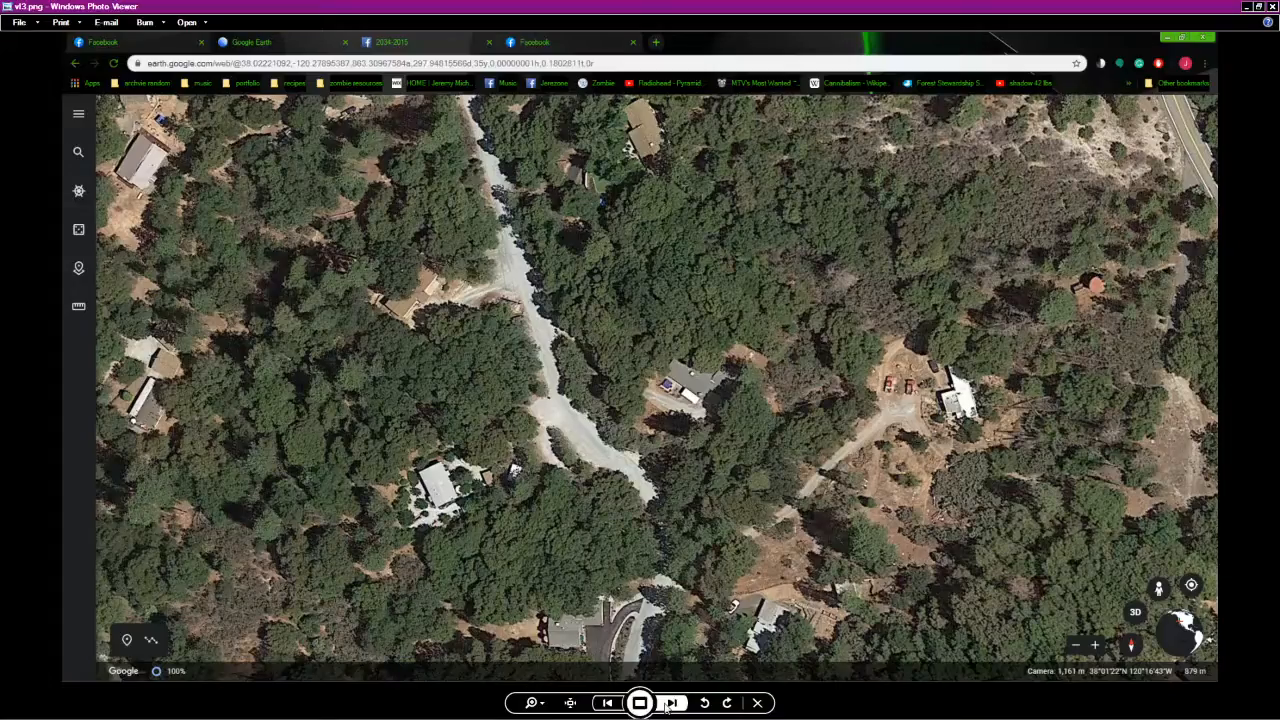
{"action": "left_click", "coordinate": [606, 703]}
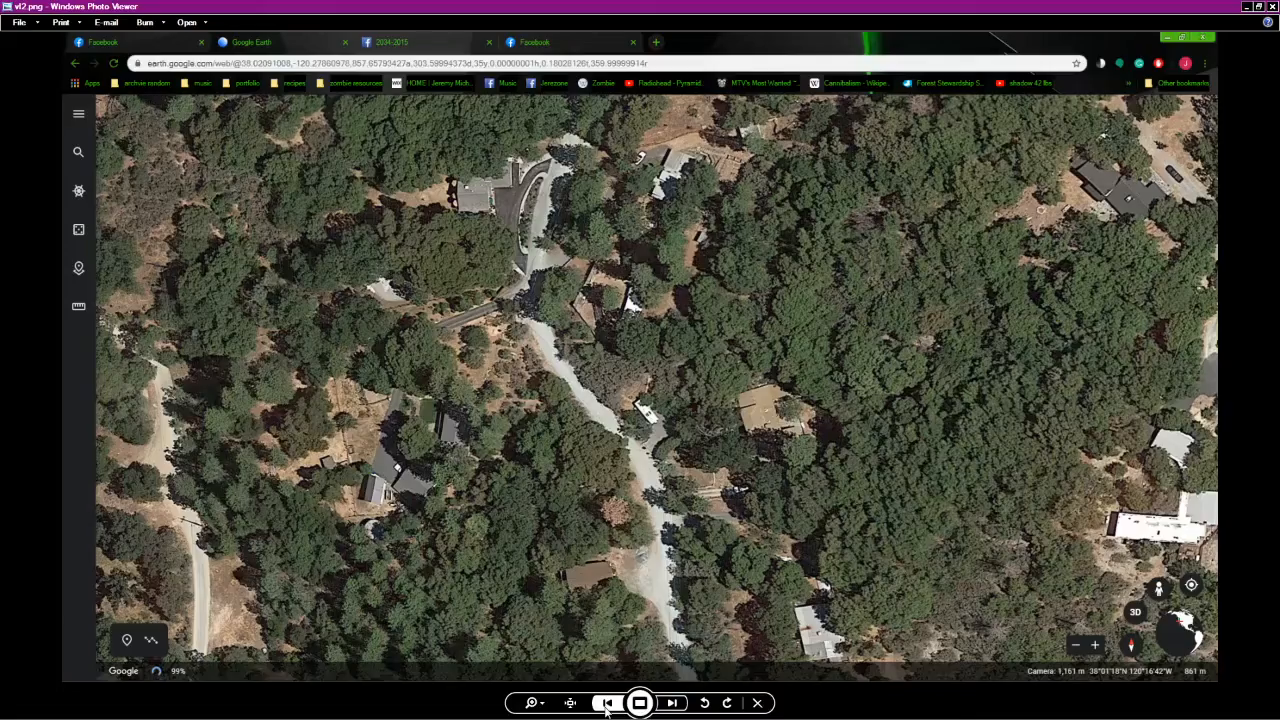
Switch to RPG Maker MV and paint a narrow horizontal light-brown path with the Rectangle tool from the house plot's east edge to the map's east edge.
{"action": "left_click", "coordinate": [190, 714]}
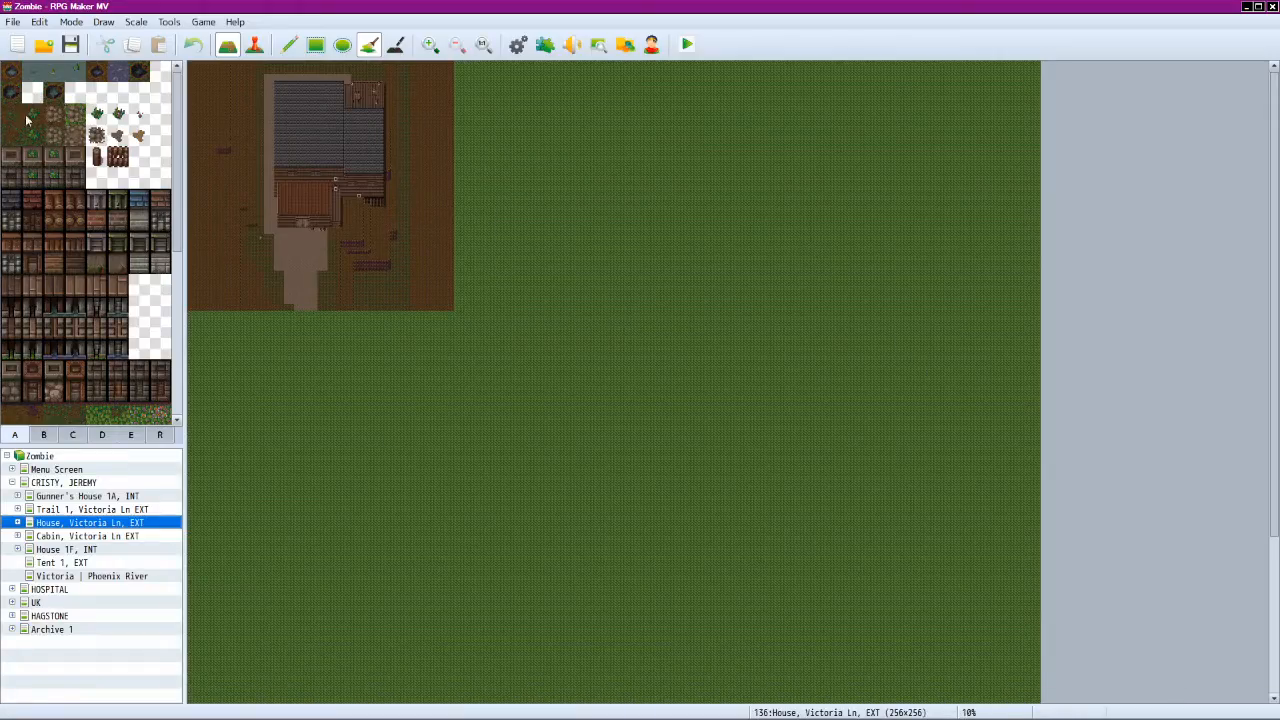
{"action": "left_click", "coordinate": [138, 140]}
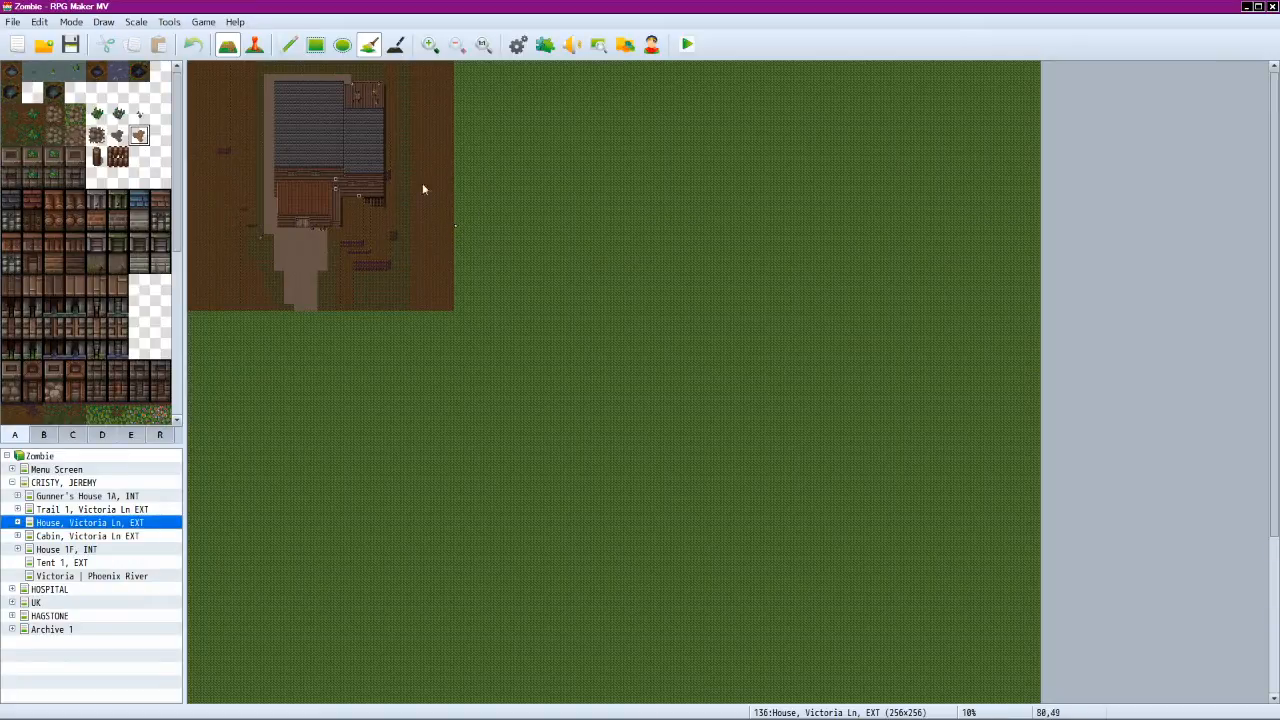
{"action": "left_click", "coordinate": [322, 50]}
{"action": "left_click_drag", "start_coordinate": [450, 220], "coordinate": [1056, 216]}
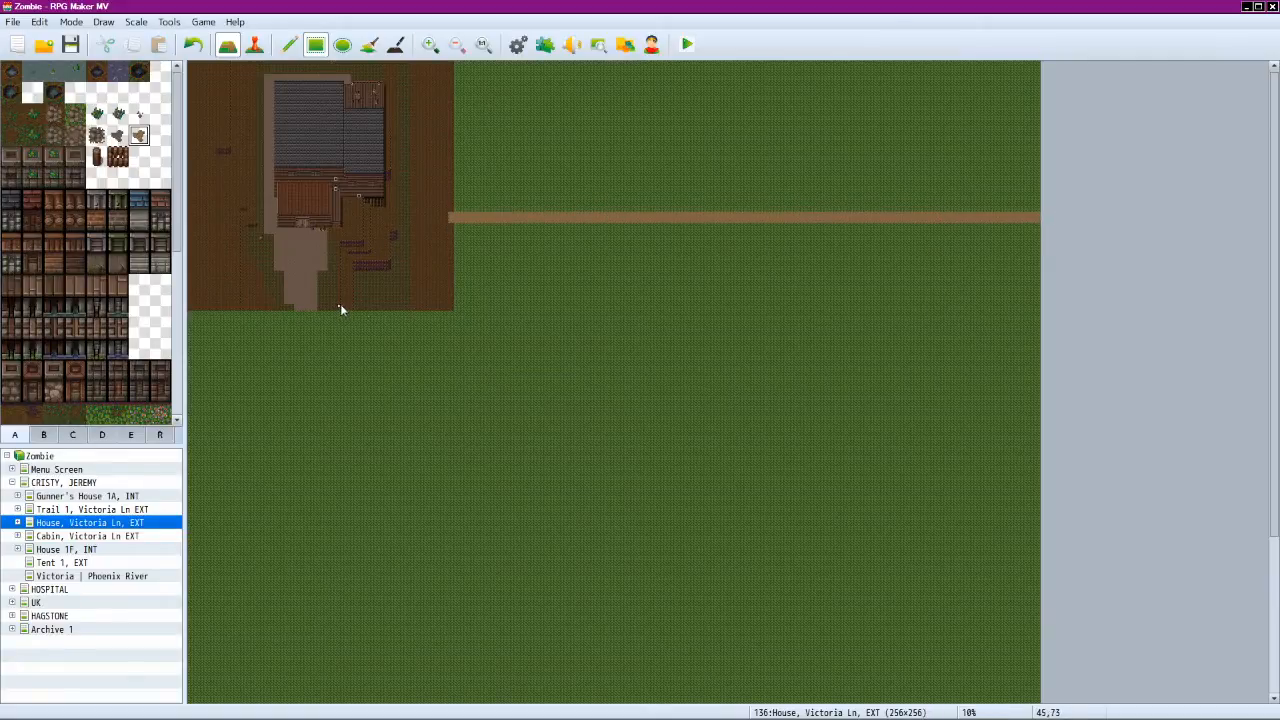
Paint a vertical light-brown path southward from the house plot's lower edge, undoing the first strip and redrawing it slightly farther east.
{"action": "left_click_drag", "start_coordinate": [365, 310], "coordinate": [352, 712]}
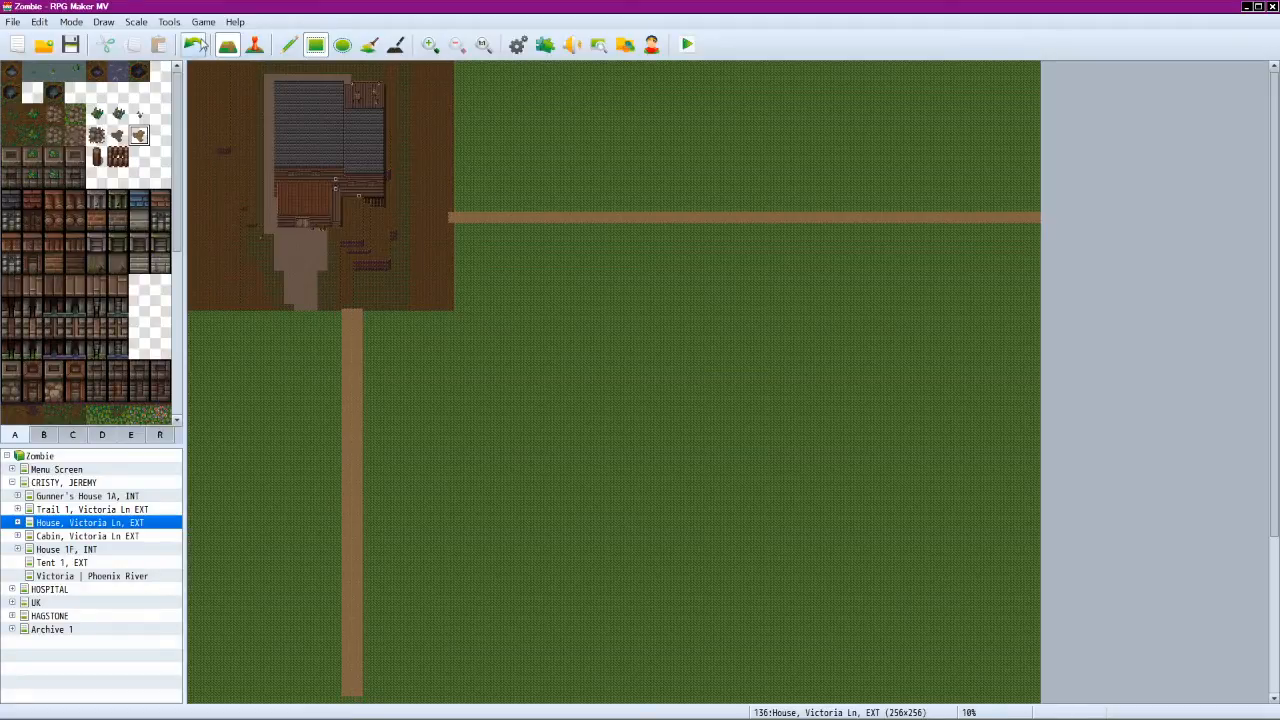
{"action": "left_click", "coordinate": [193, 44]}
{"action": "mouse_move", "coordinate": [363, 307]}
{"action": "left_mouse_down"}
{"action": "mouse_move", "coordinate": [424, 702]}
{"action": "mouse_move", "coordinate": [386, 703]}
{"action": "left_mouse_up"}
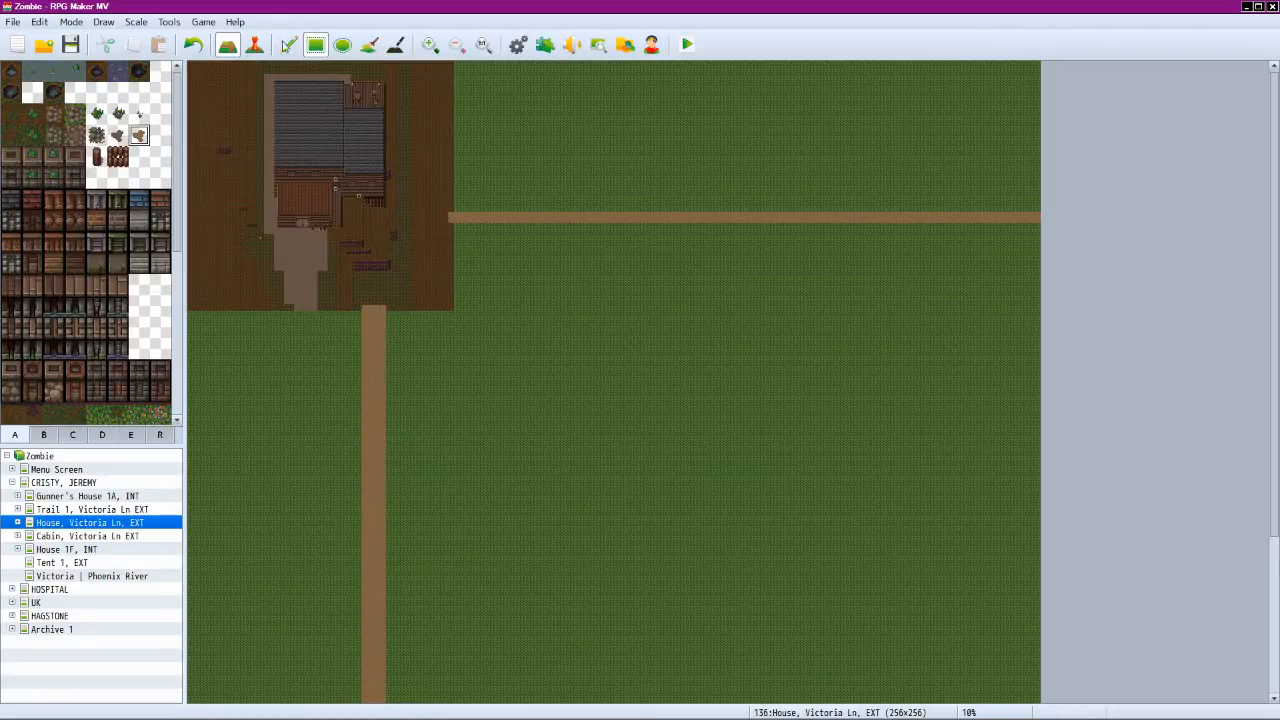
Set the player's starting position at tile 56,71, just above the vertical path.
{"action": "left_click", "coordinate": [256, 44]}
{"action": "right_click", "coordinate": [378, 301]}
{"action": "mouse_move", "coordinate": [455, 478]}
{"action": "left_click", "coordinate": [560, 478]}
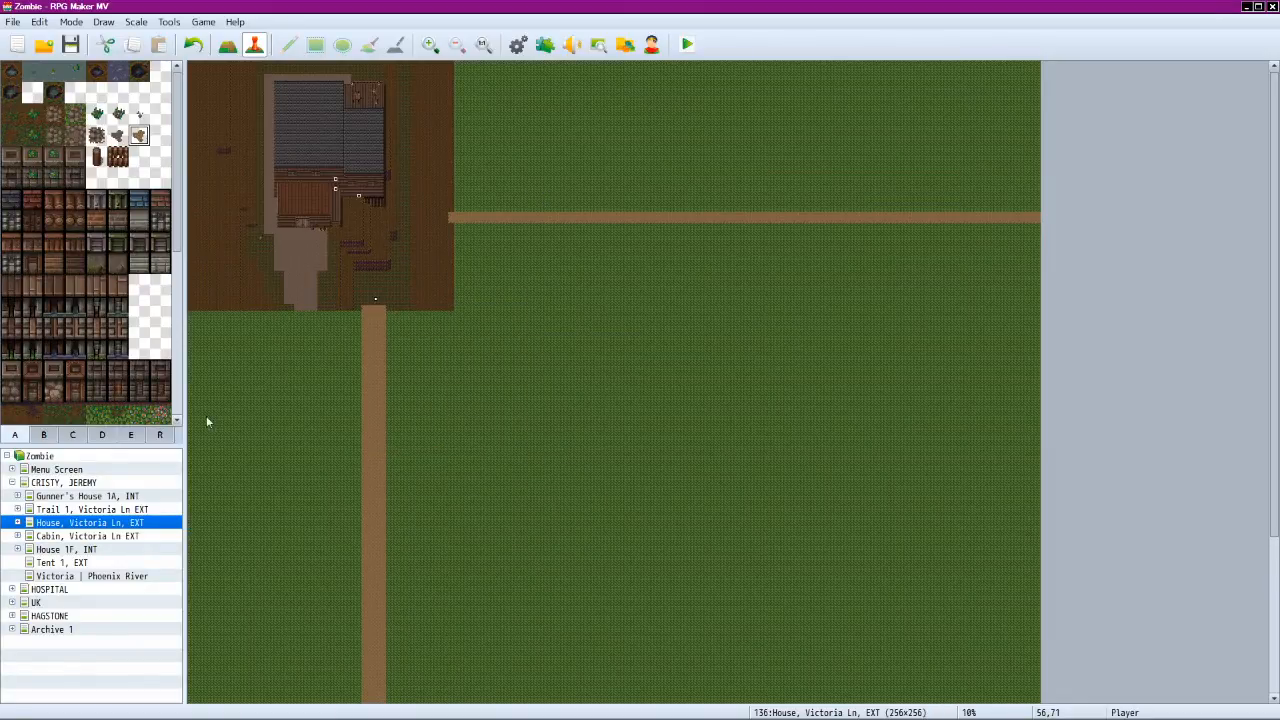
Check the map properties of House, Victoria Ln, EXT, including its size and tileset.
{"action": "right_click", "coordinate": [128, 524]}
{"action": "left_click", "coordinate": [195, 528]}
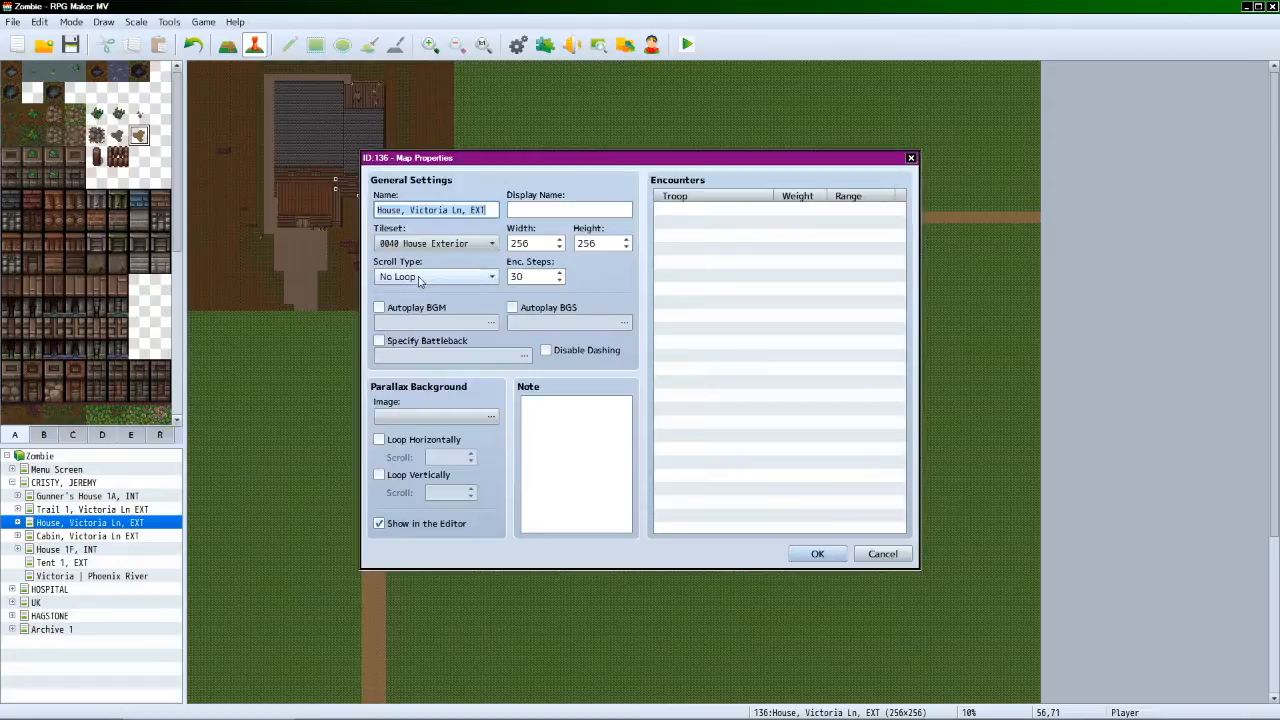
{"action": "left_click", "coordinate": [822, 553]}
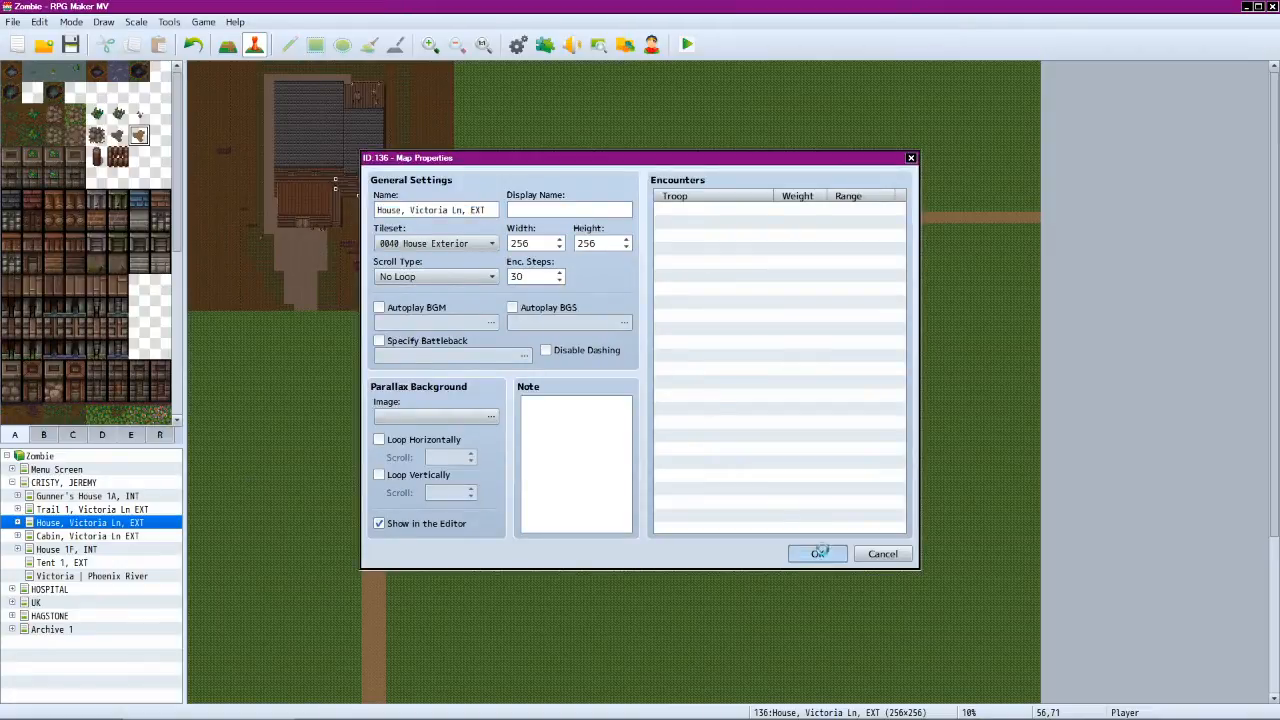
Inspect the house door's transfer event EV001 and create a blank event near it at tile 45,35.
{"action": "double_click", "coordinate": [335, 192]}
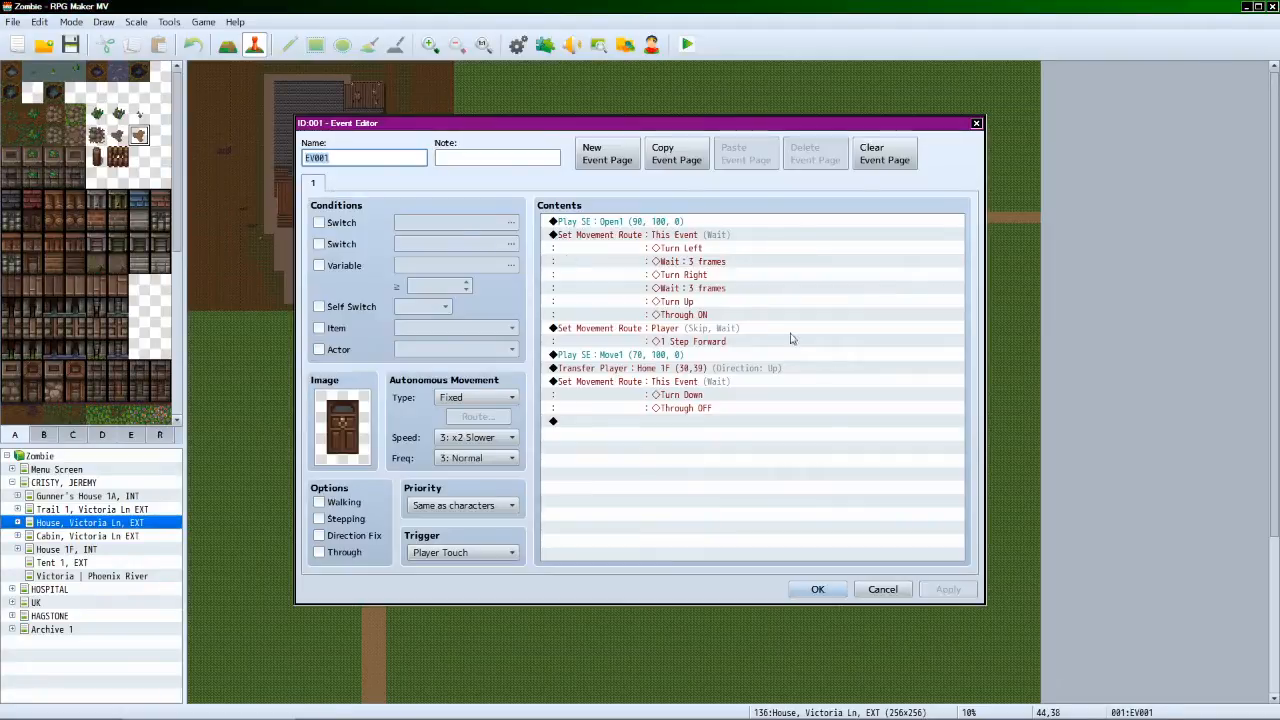
{"action": "left_click", "coordinate": [826, 590]}
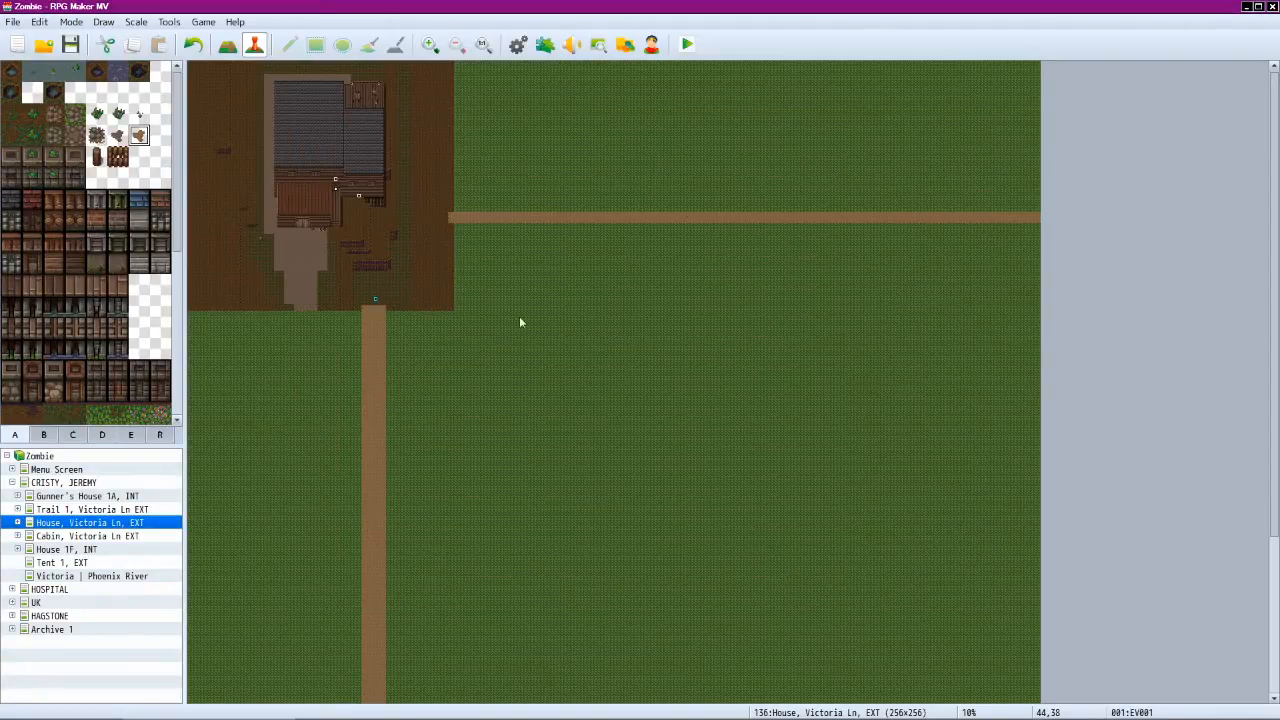
{"action": "double_click", "coordinate": [337, 183]}
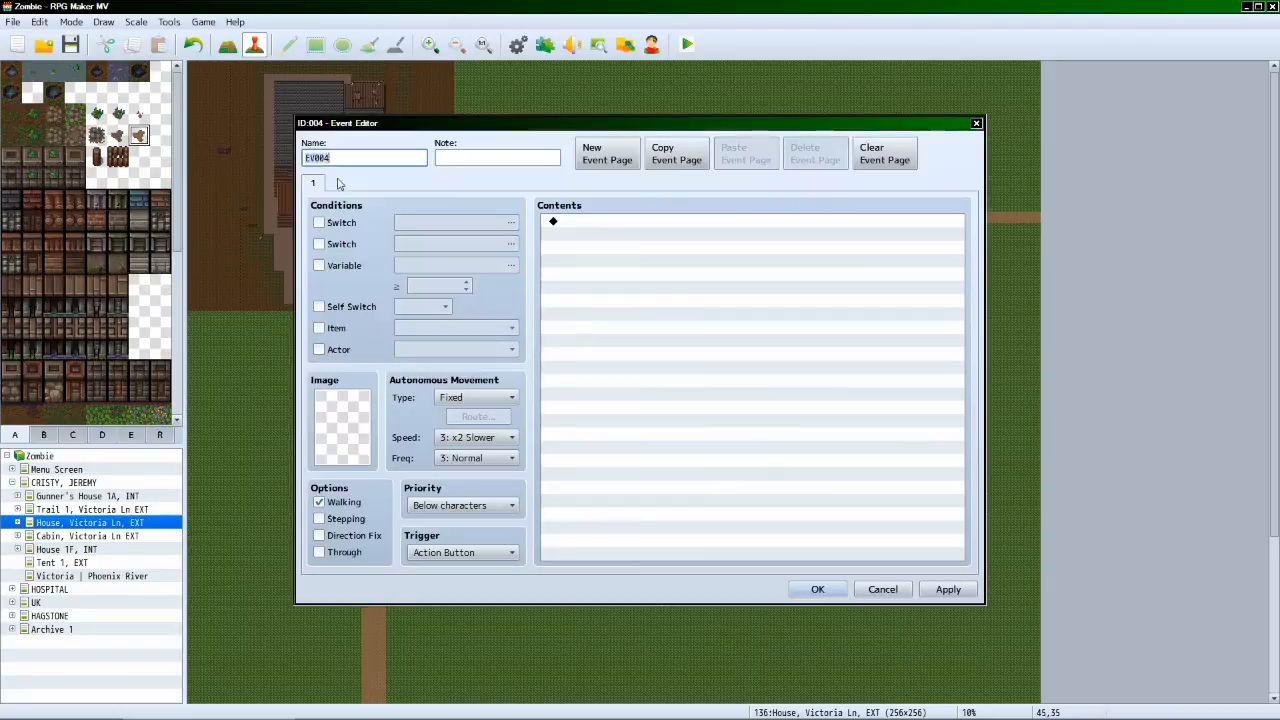
{"action": "left_click", "coordinate": [818, 589]}
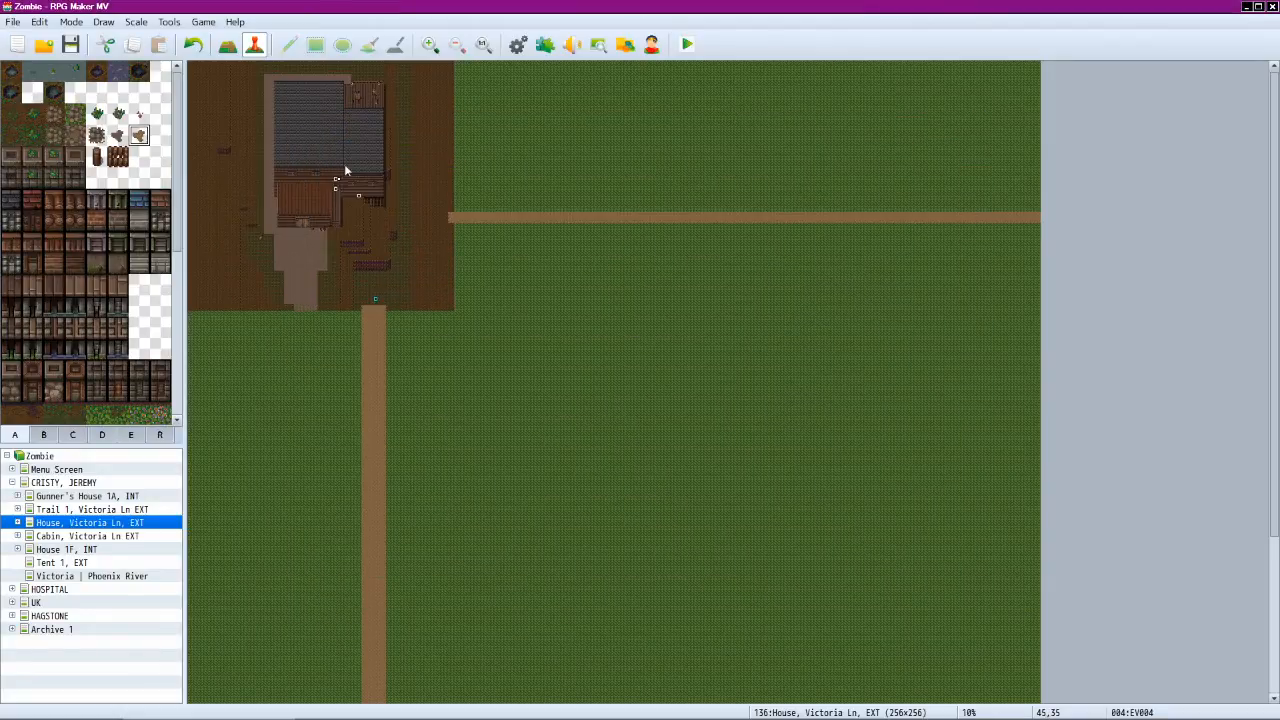
Inspect the Aim, Weapons and Start events on the Trail 1, Victoria Ln EXT map.
{"action": "left_click", "coordinate": [72, 521]}
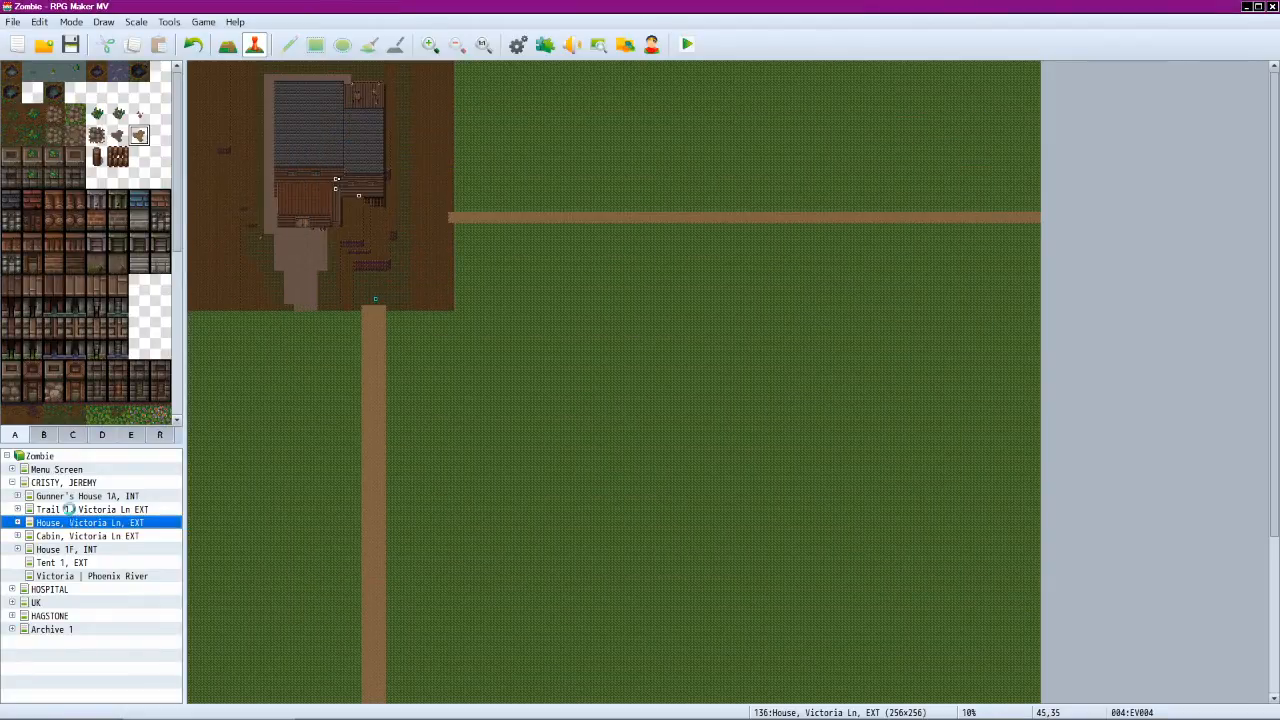
{"action": "left_click", "coordinate": [68, 509]}
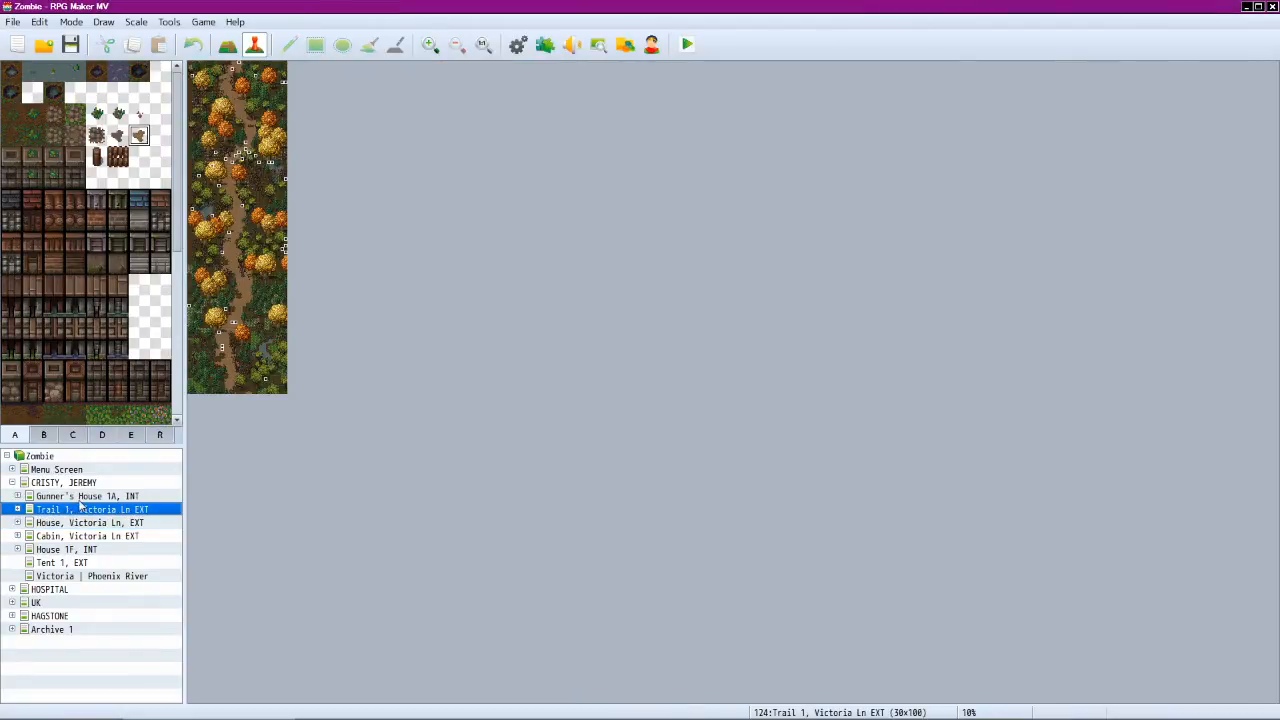
{"action": "double_click", "coordinate": [285, 247]}
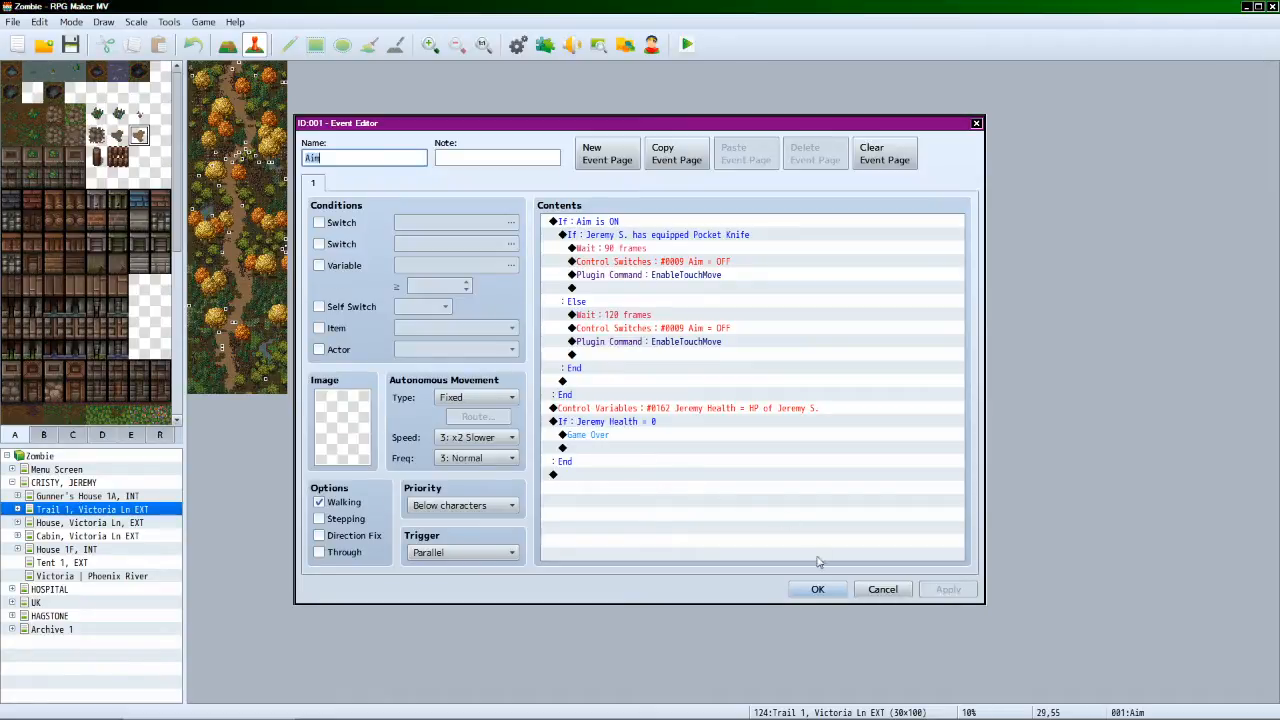
{"action": "left_click", "coordinate": [817, 590]}
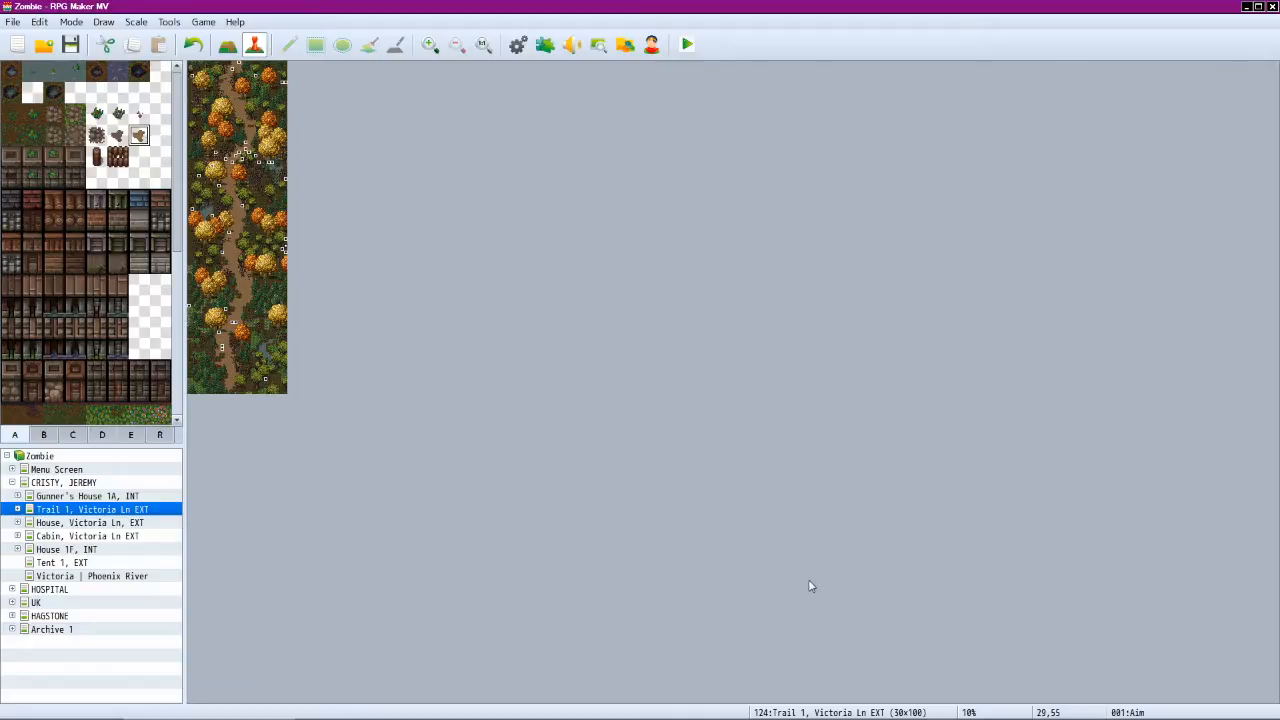
{"action": "double_click", "coordinate": [285, 240]}
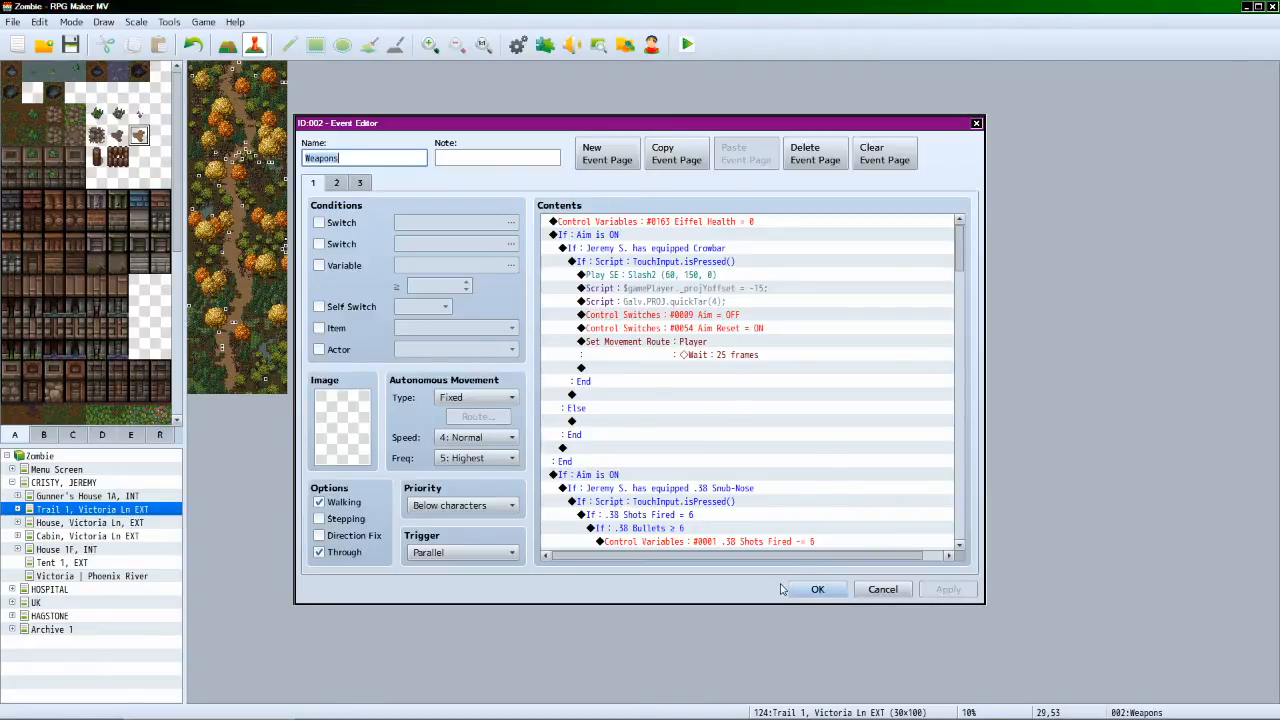
{"action": "left_click", "coordinate": [815, 589]}
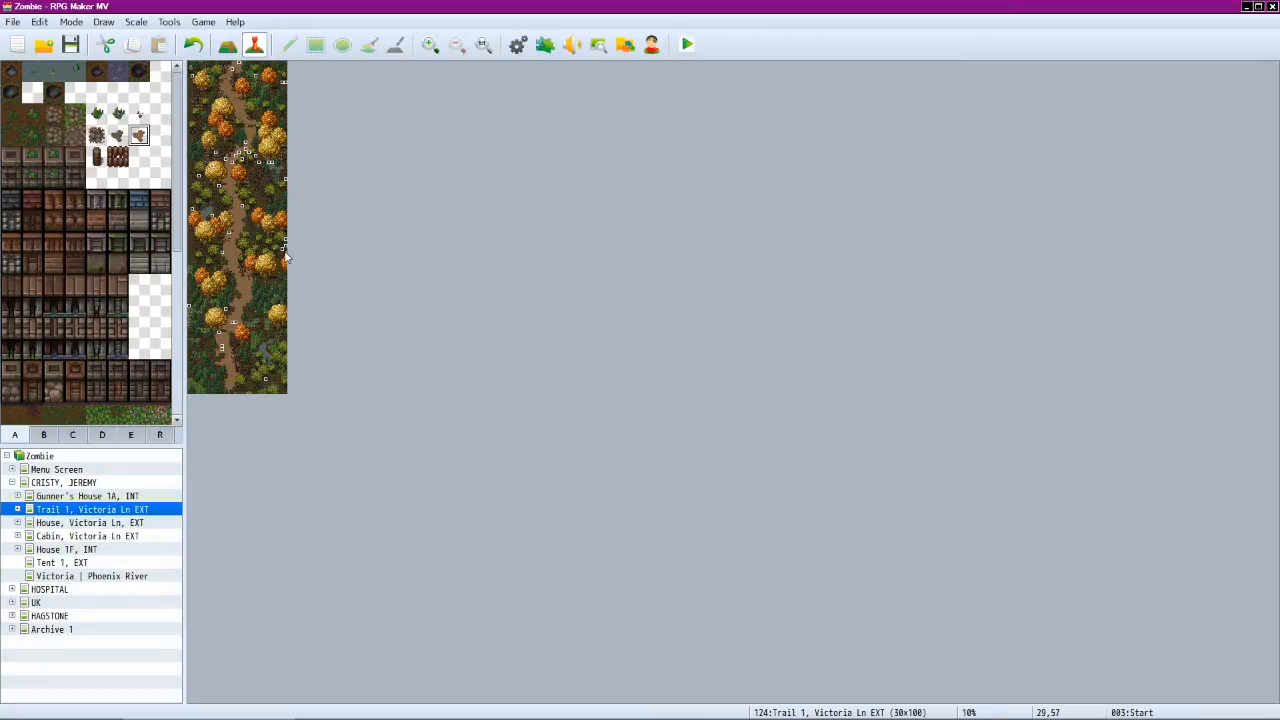
{"action": "double_click", "coordinate": [285, 258]}
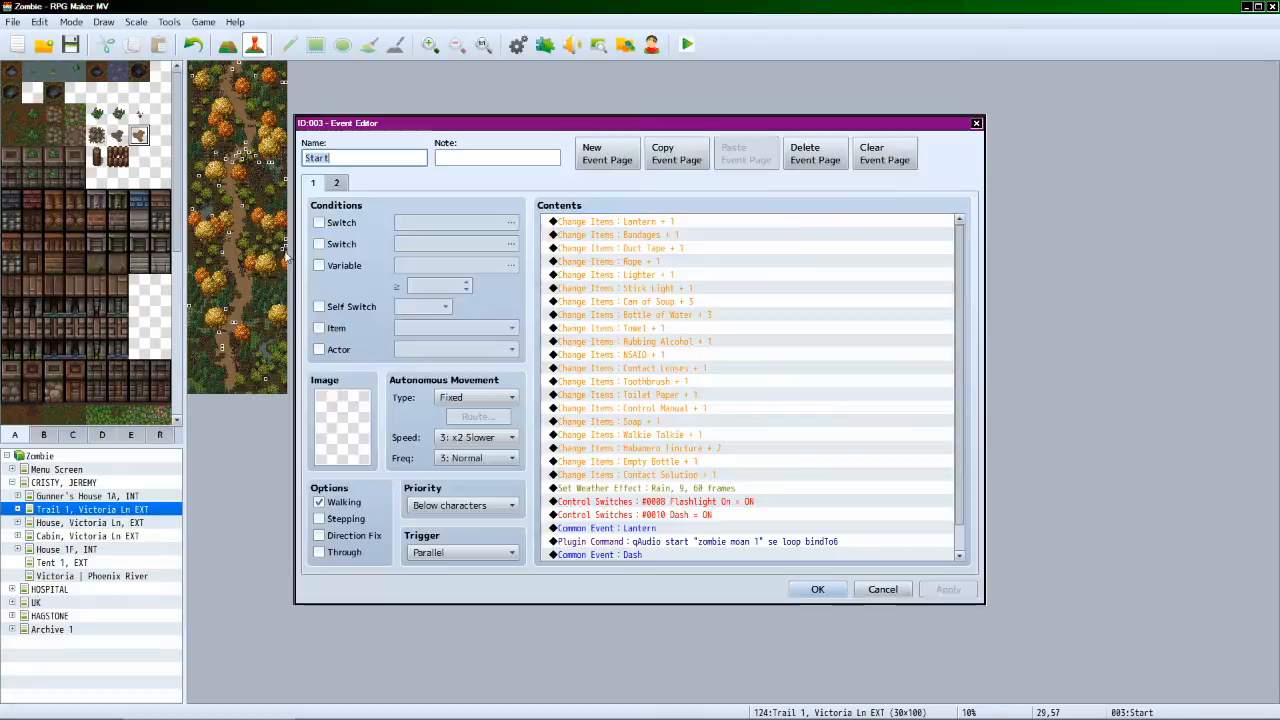
{"action": "left_click", "coordinate": [817, 589]}
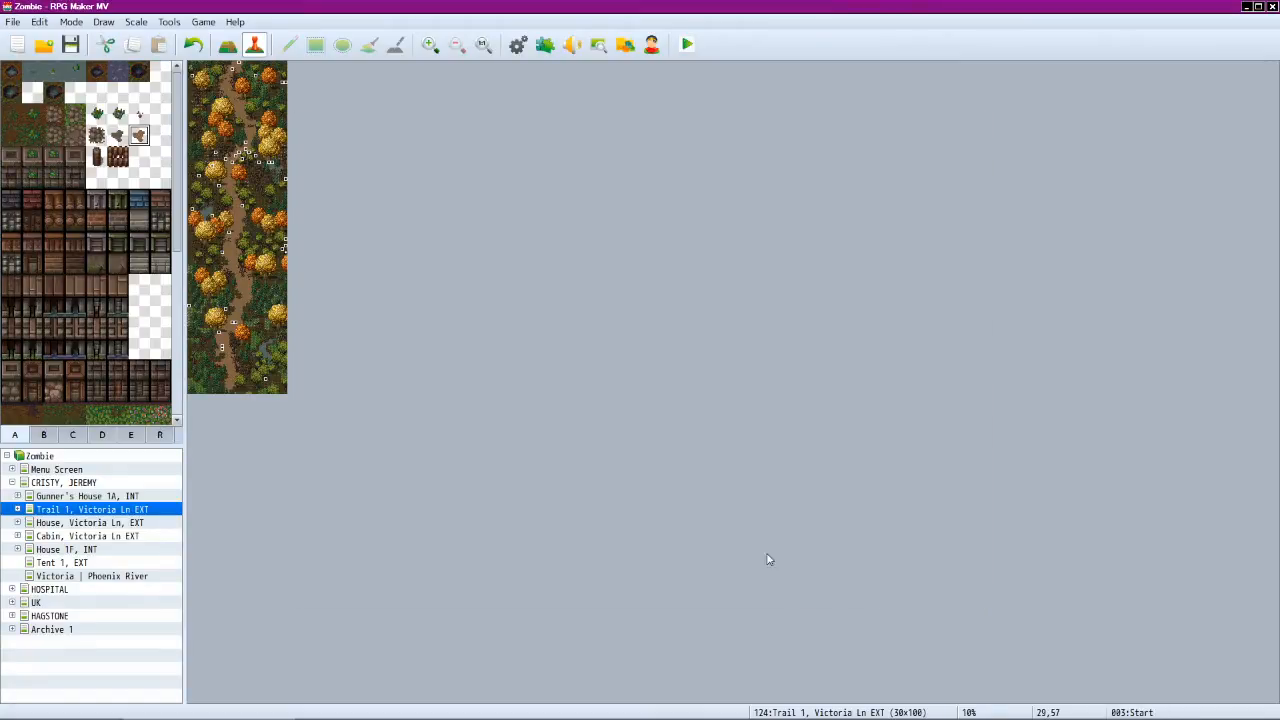
{"action": "left_click", "coordinate": [283, 253]}
Set the player's starting position at tile 35,55 on the driveway of the House, Victoria Ln, EXT map.
{"action": "right_click", "coordinate": [133, 524]}
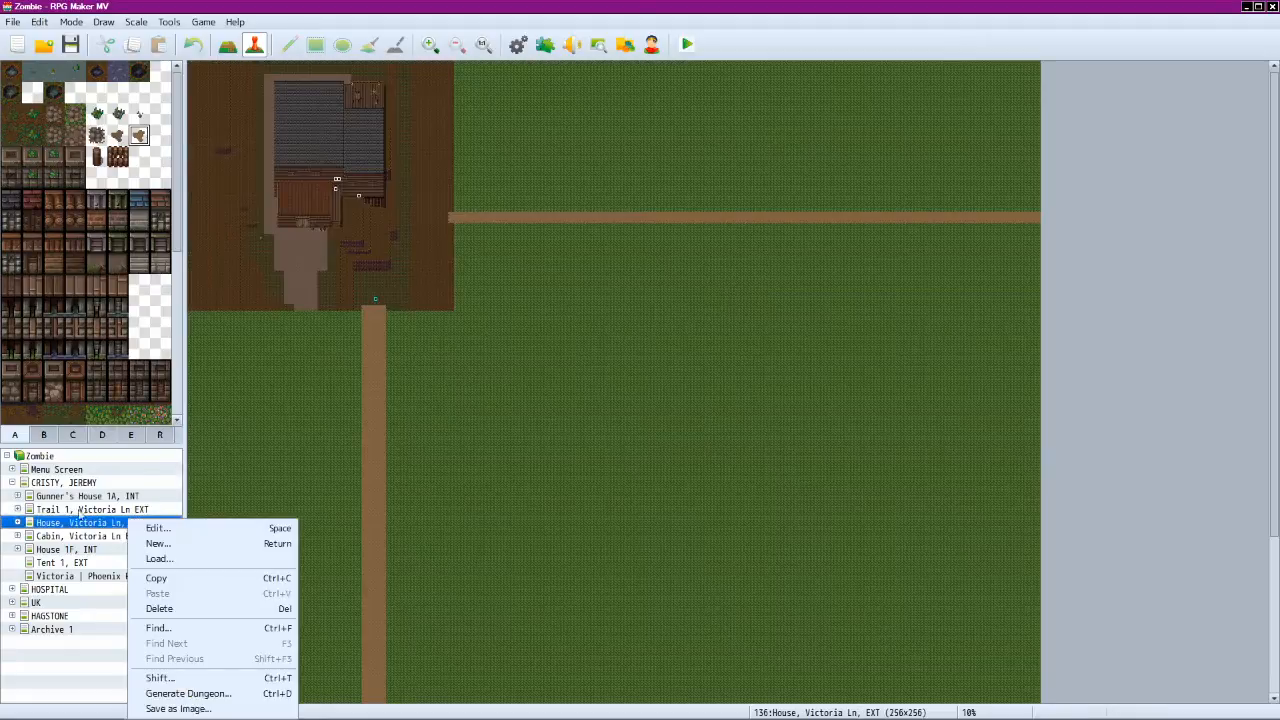
{"action": "left_click", "coordinate": [378, 293]}
{"action": "right_click", "coordinate": [306, 244]}
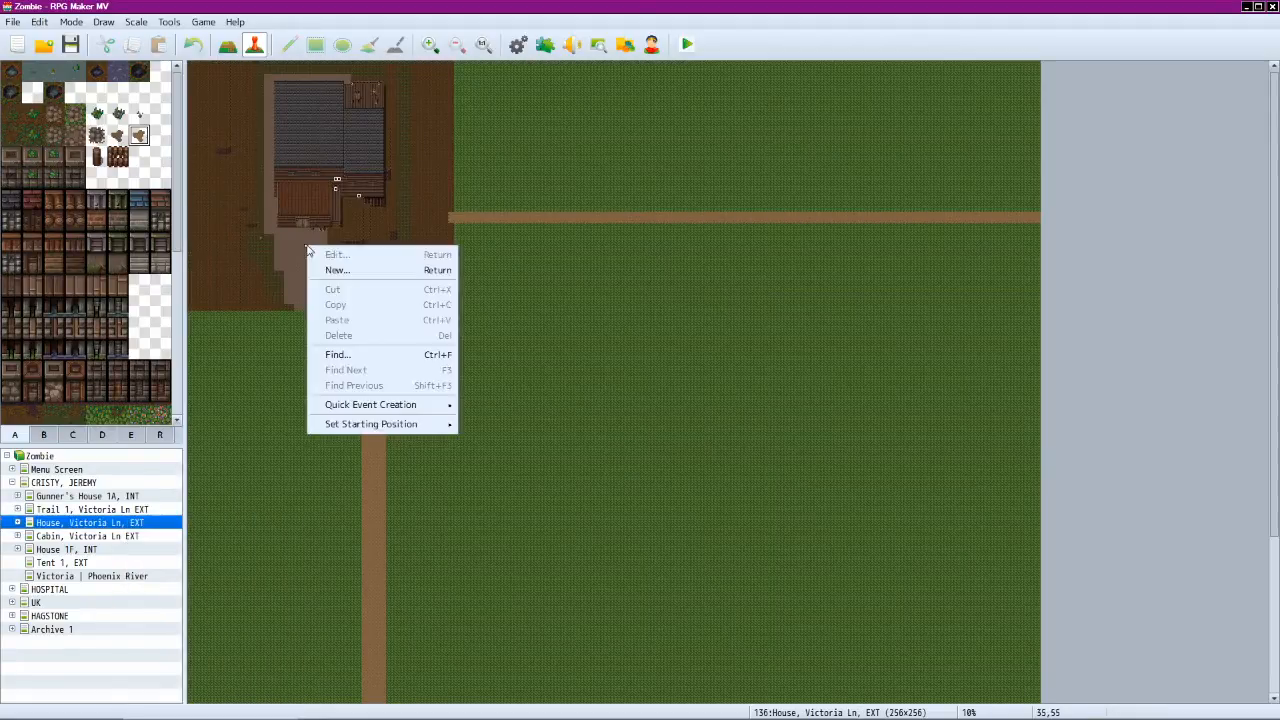
{"action": "mouse_move", "coordinate": [350, 424]}
{"action": "left_click", "coordinate": [477, 424]}
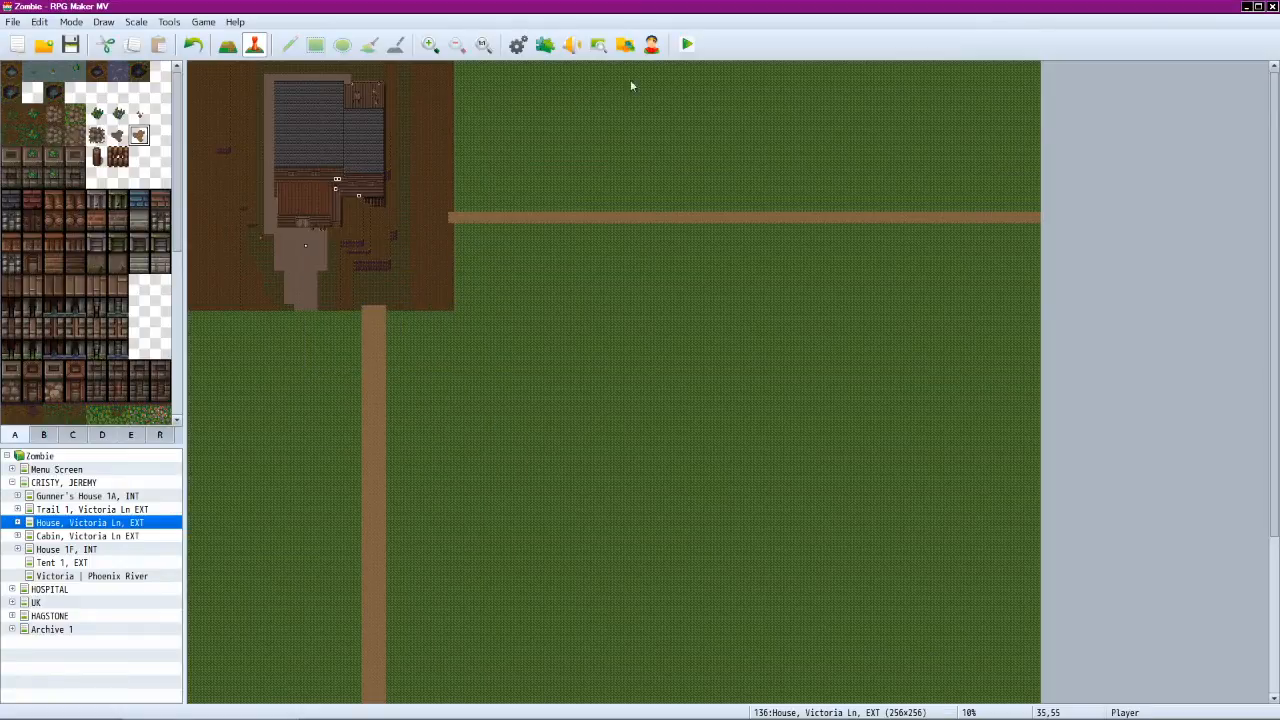
Launch a playtest, maximize the game window and start the game from the driveway position.
{"action": "left_click", "coordinate": [687, 44]}
{"action": "left_click", "coordinate": [588, 386]}
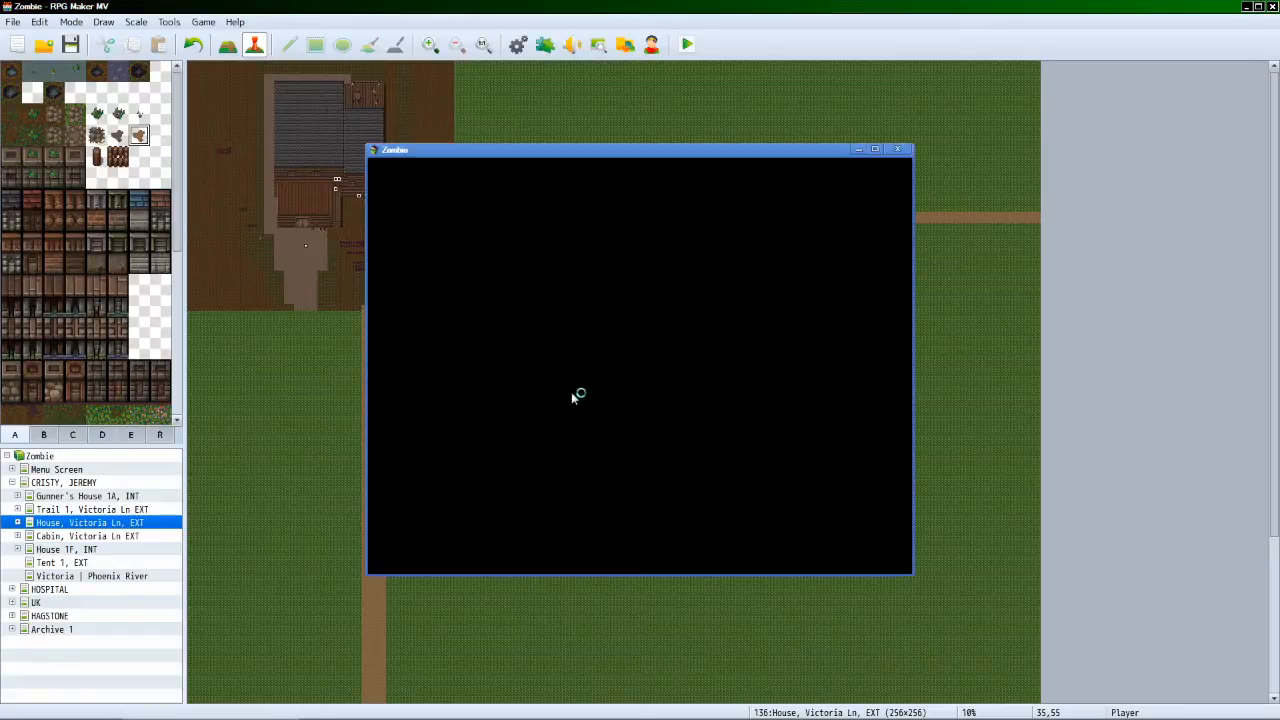
{"action": "left_click", "coordinate": [875, 149]}
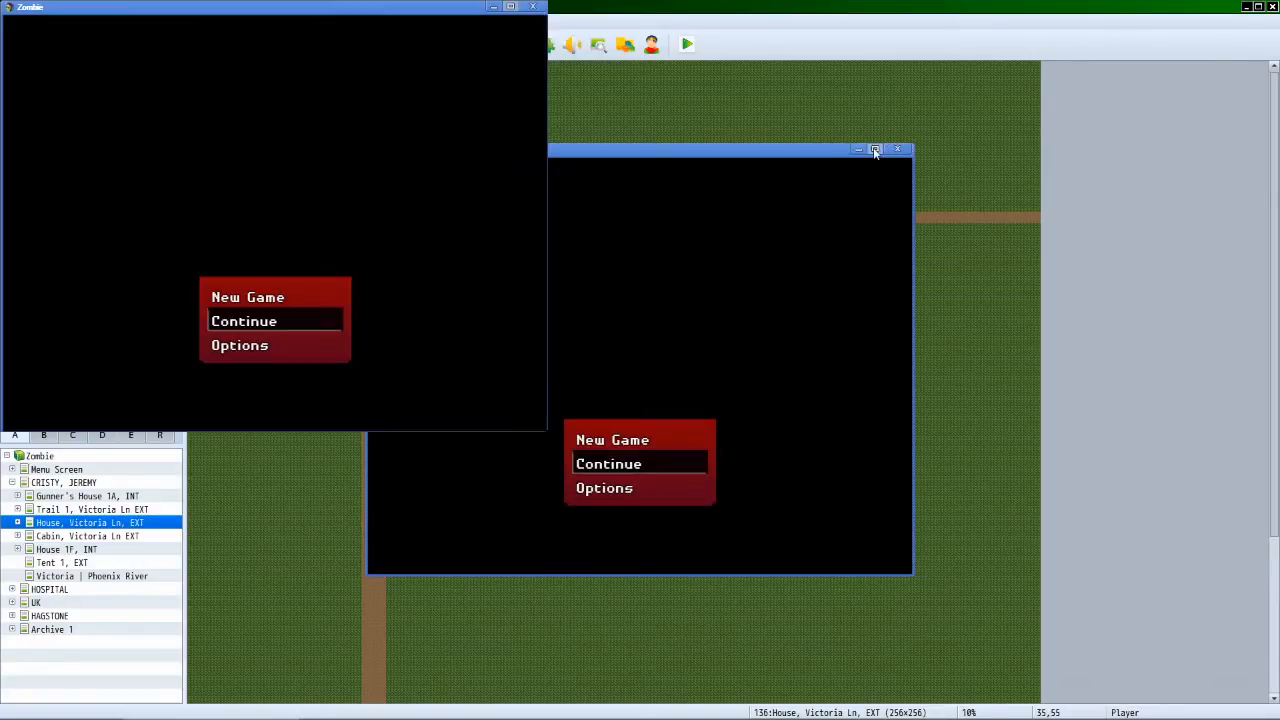
{"action": "key", "text": "Return"}
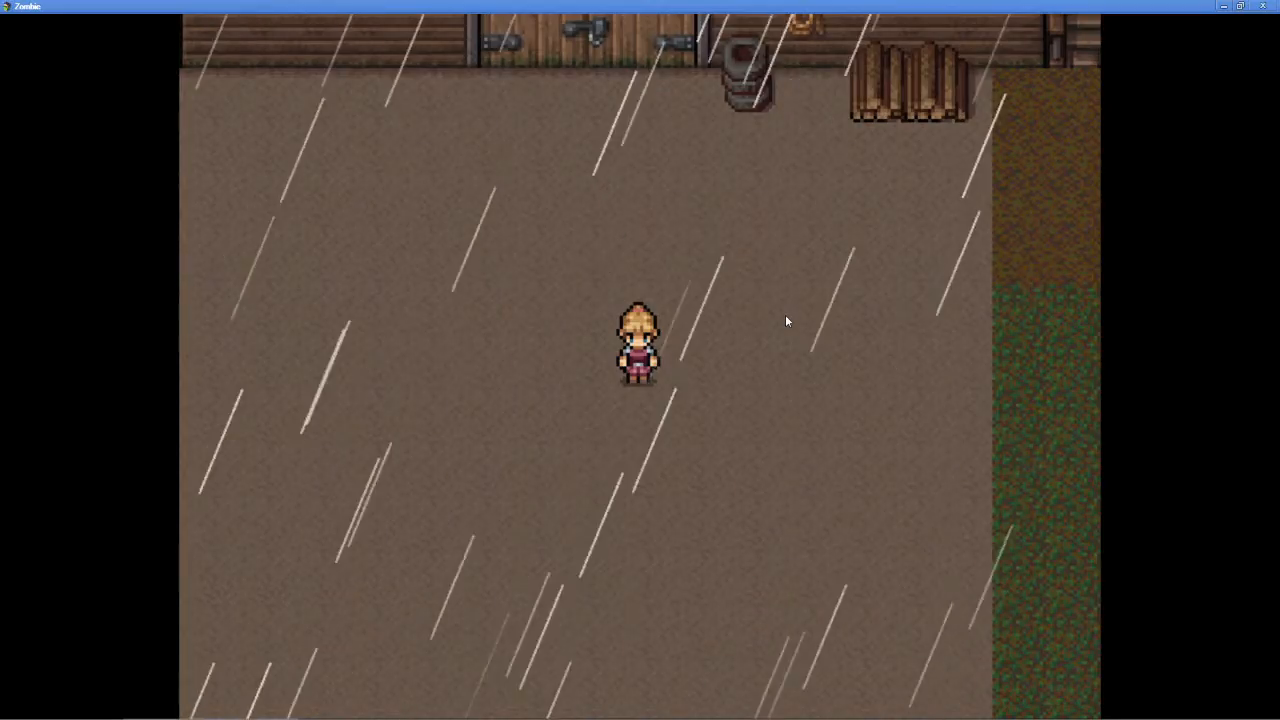
Walk the character around the driveway and front yard, going up the wooden steps to the house's front door.
{"action": "left_click", "coordinate": [786, 316]}
{"action": "key", "text": "Up"}
{"action": "key", "text": "Left"}
{"action": "key", "text": "Right"}
{"action": "key", "text": "Down"}
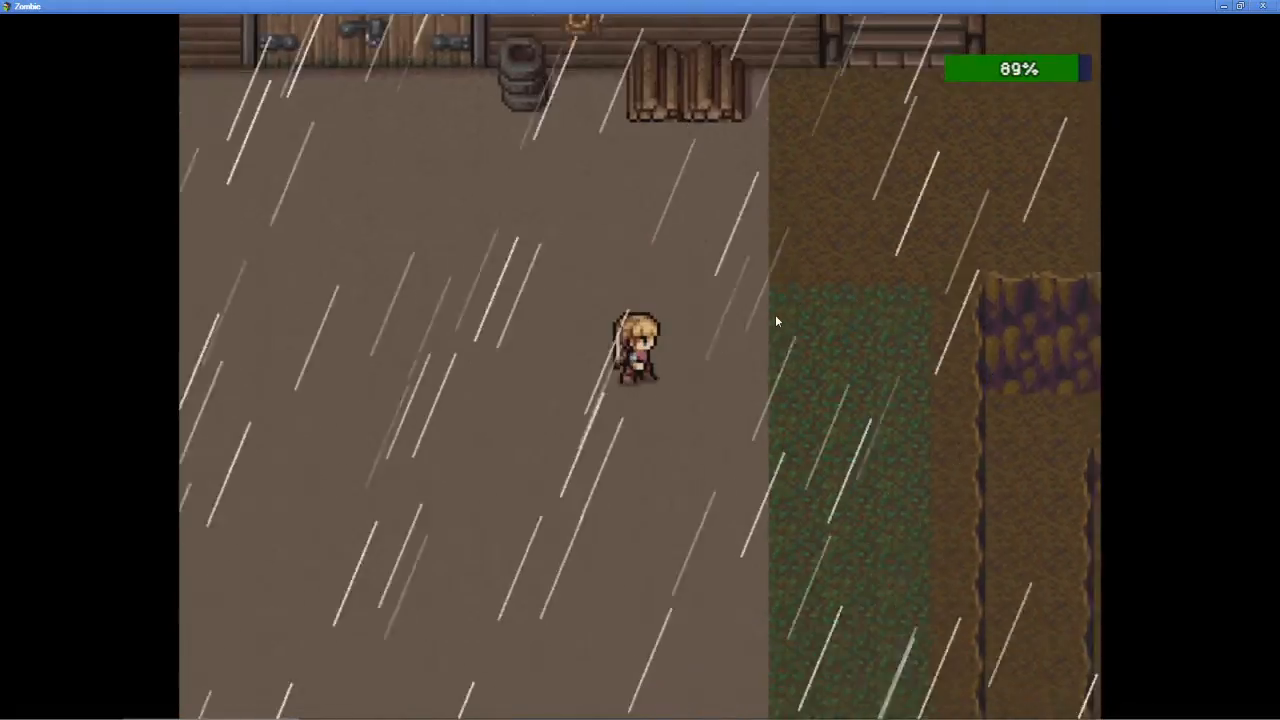
{"action": "key", "text": "Right"}
{"action": "key", "text": "Down"}
{"action": "key", "text": "Left"}
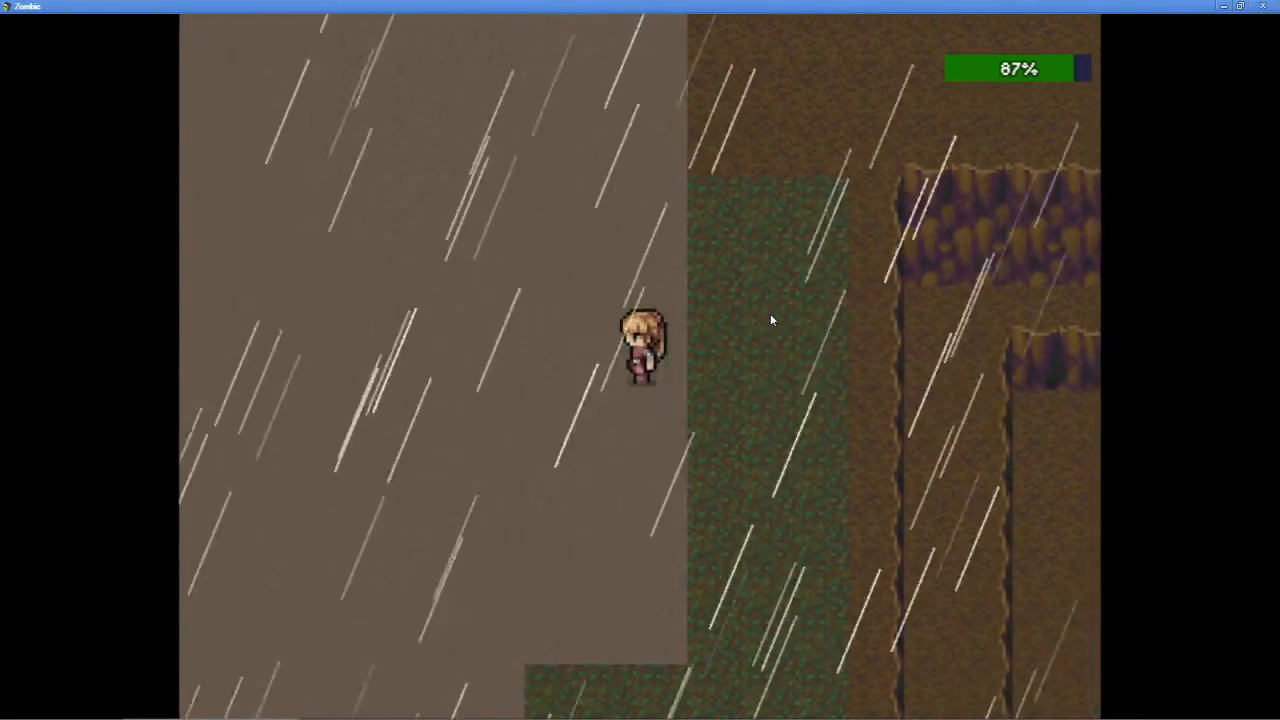
{"action": "key", "text": "Left"}
{"action": "key", "text": "Up"}
{"action": "key", "text": "Right"}
{"action": "key", "text": "Right"}
{"action": "key", "text": "Up"}
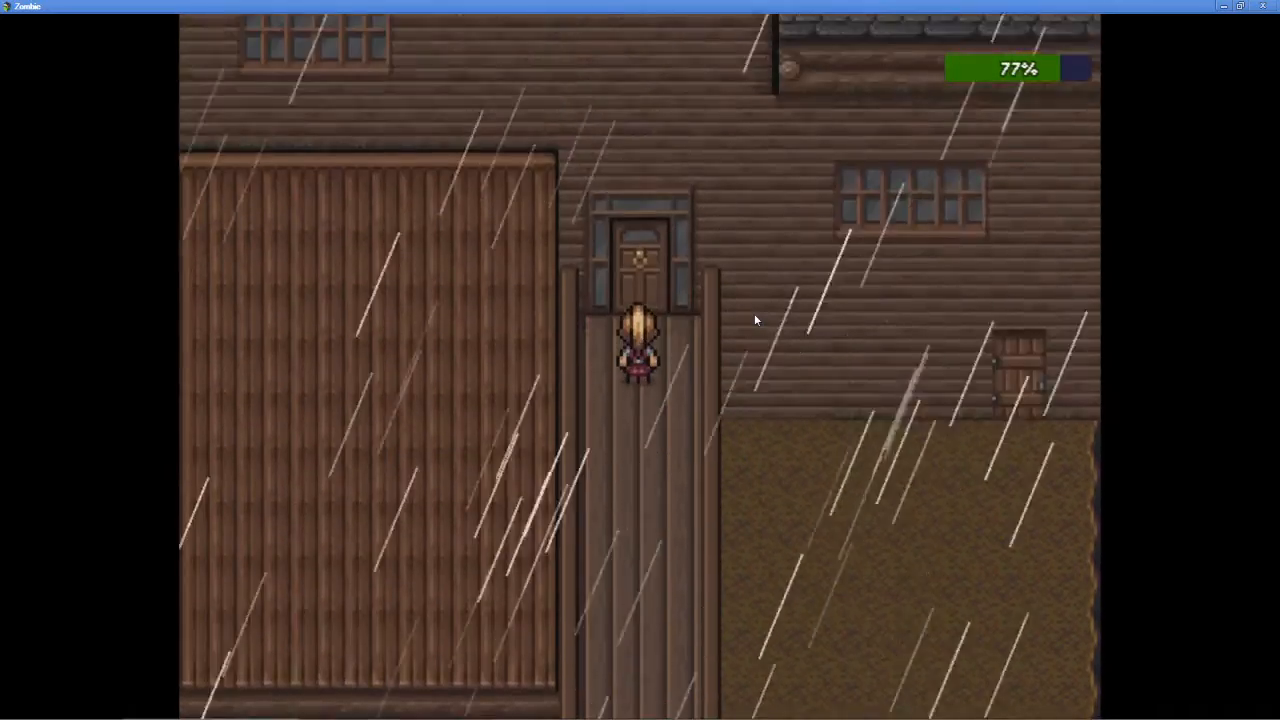
Walk back down the steps, past the garage doors and north along the west side of the house.
{"action": "key", "text": "Down"}
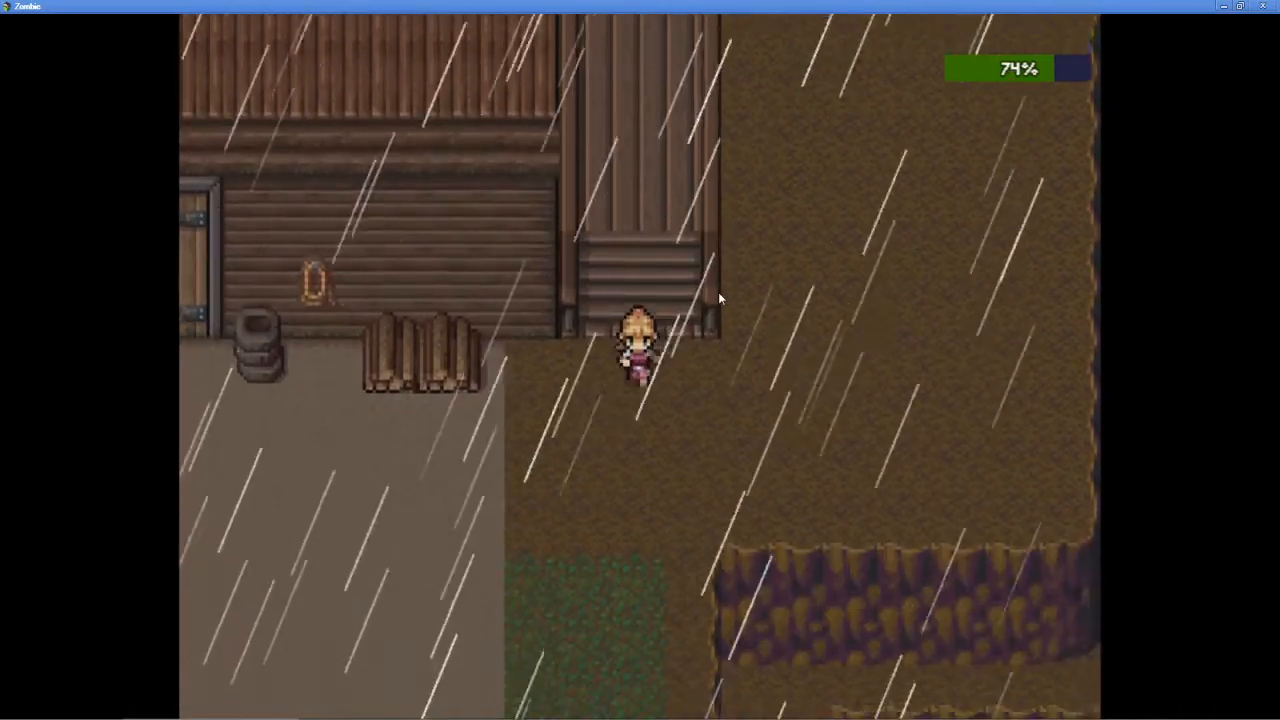
{"action": "key", "text": "Left"}
{"action": "key", "text": "Down"}
{"action": "key", "text": "Left"}
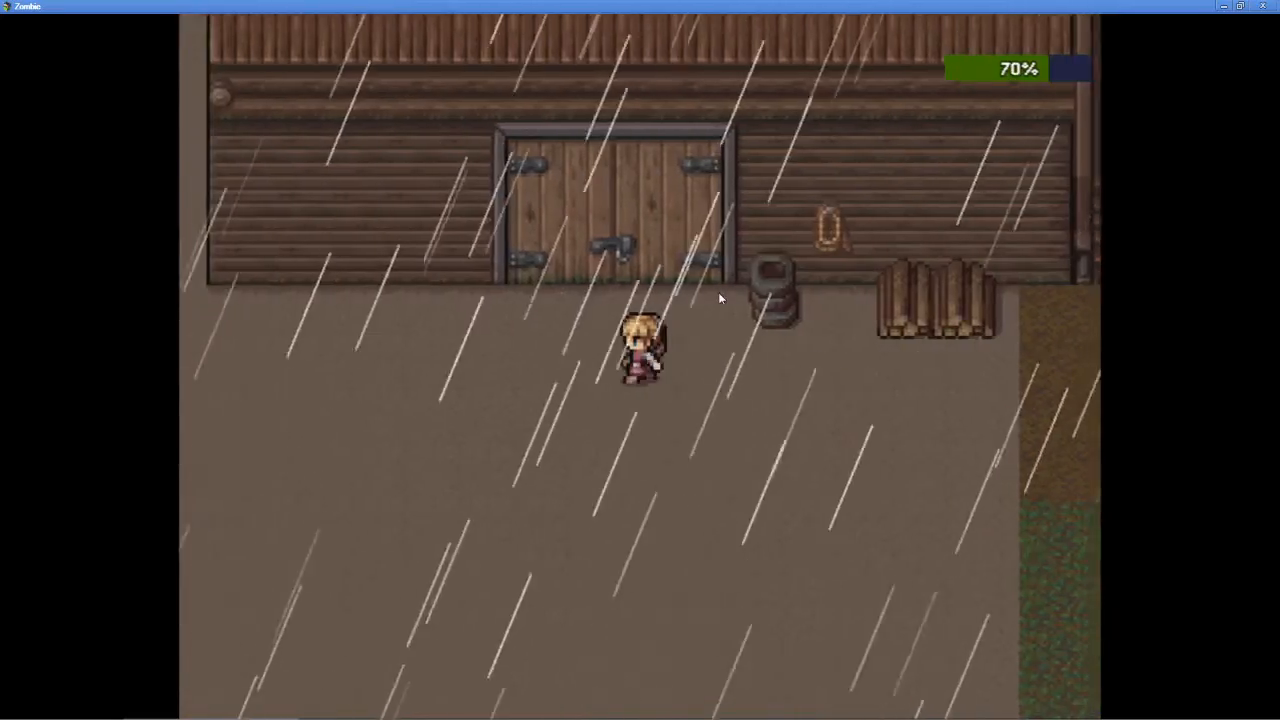
{"action": "key", "text": "Left"}
{"action": "key", "text": "Up"}
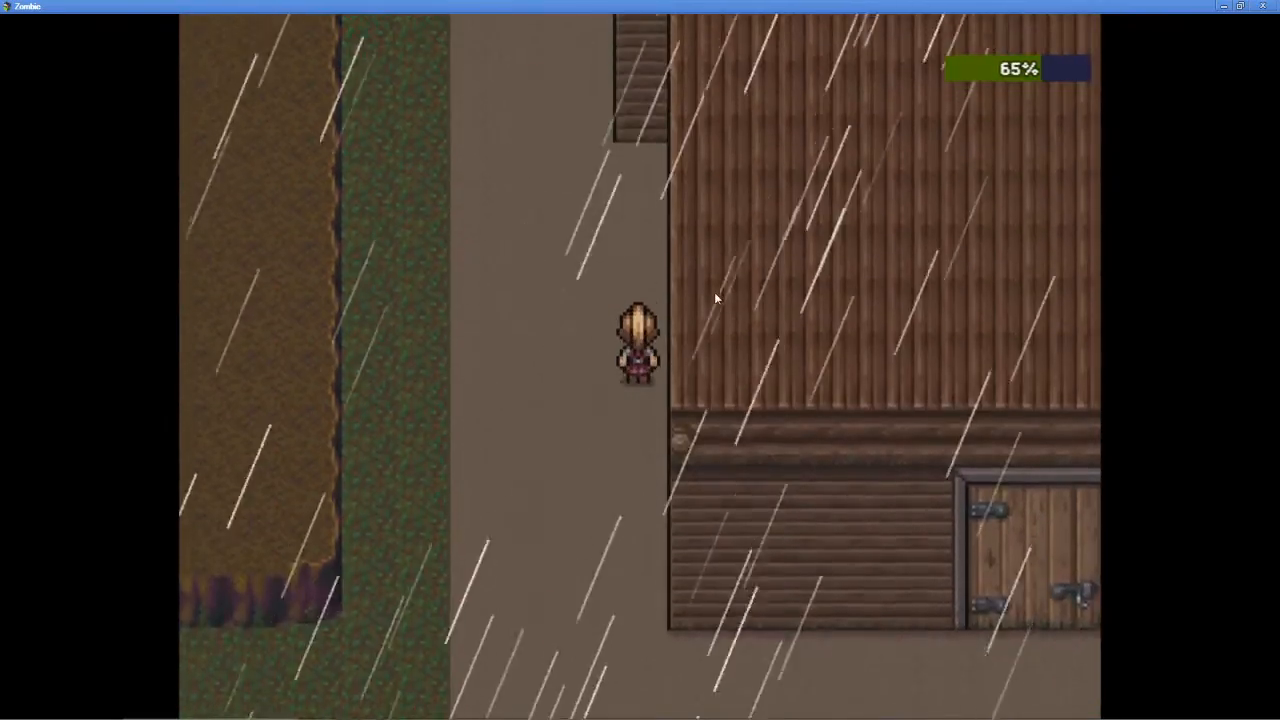
{"action": "key", "text": "Up"}
{"action": "key", "text": "Up"}
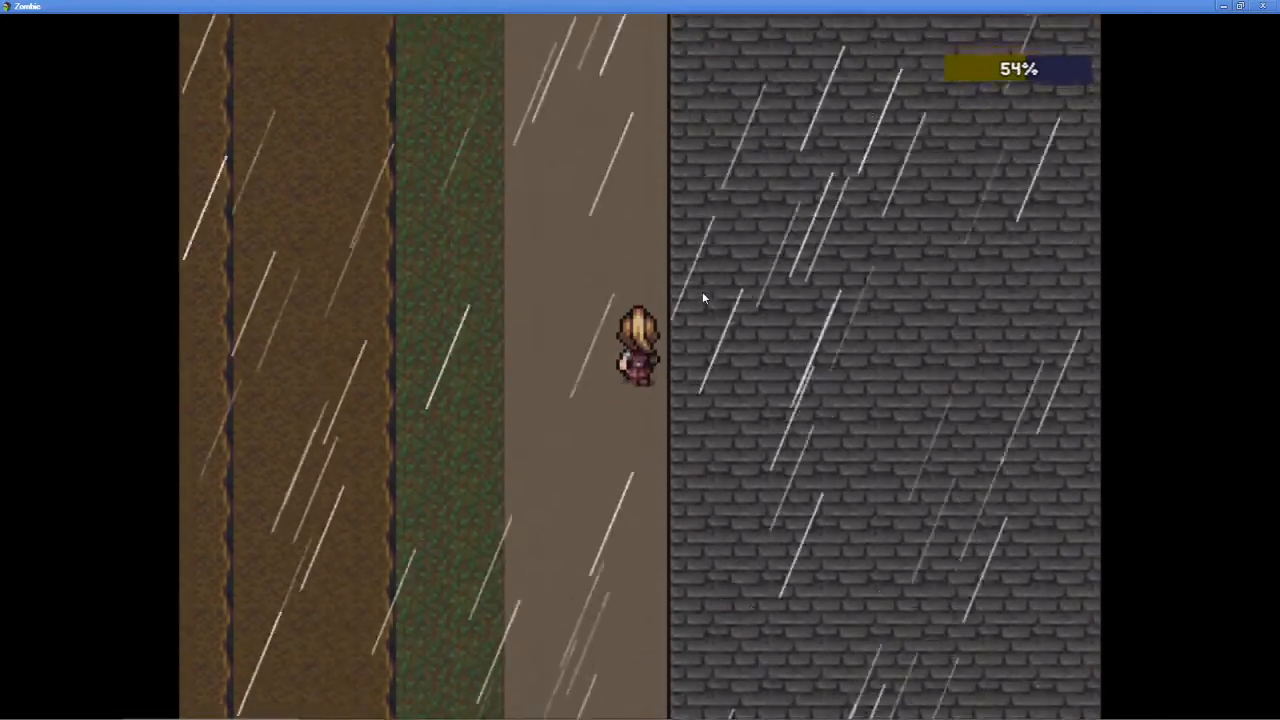
Walk the character around the back of the house to the ground just east of the rear deck.
{"action": "key", "text": "Up"}
{"action": "key", "text": "Left"}
{"action": "key", "text": "Right"}
{"action": "key", "text": "Right"}
{"action": "left_click", "coordinate": [909, 284]}
{"action": "left_click", "coordinate": [1008, 296]}
{"action": "left_click", "coordinate": [1008, 296]}
{"action": "left_click_drag", "start_coordinate": [1008, 296], "coordinate": [1028, 512]}
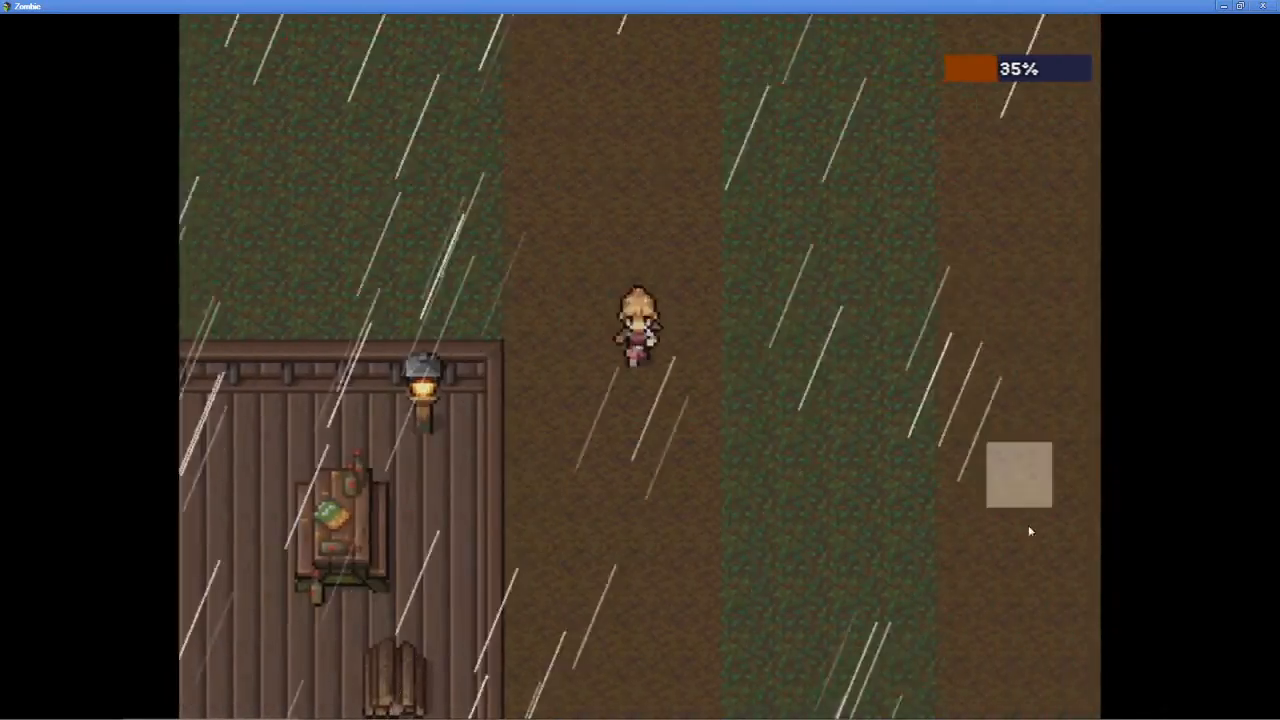
Walk across the dirt plot to its east edge and south to the western end of the horizontal path.
{"action": "left_click", "coordinate": [1024, 566]}
{"action": "left_click", "coordinate": [1052, 450]}
{"action": "left_click", "coordinate": [1052, 450]}
{"action": "left_click", "coordinate": [1053, 452]}
{"action": "left_click", "coordinate": [1053, 452]}
{"action": "left_click", "coordinate": [1053, 452]}
{"action": "left_click", "coordinate": [1053, 452]}
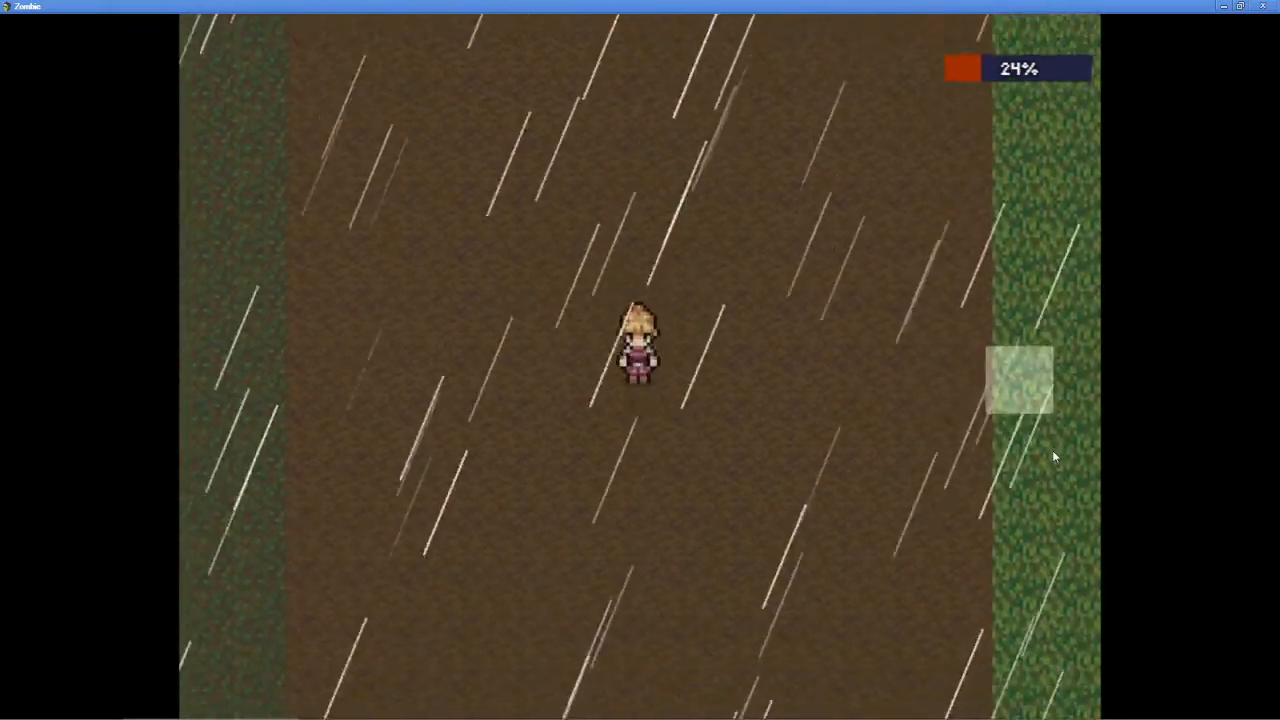
{"action": "left_click", "coordinate": [722, 640]}
{"action": "left_click", "coordinate": [563, 560]}
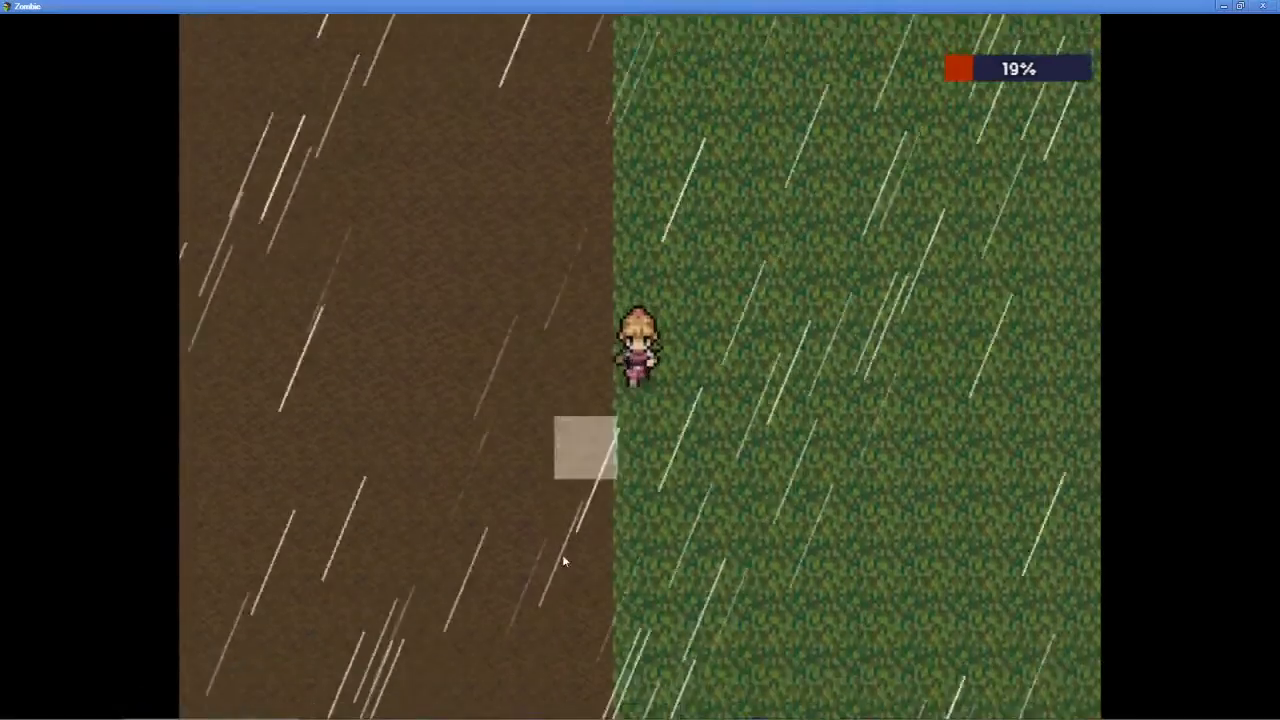
{"action": "left_click", "coordinate": [583, 570]}
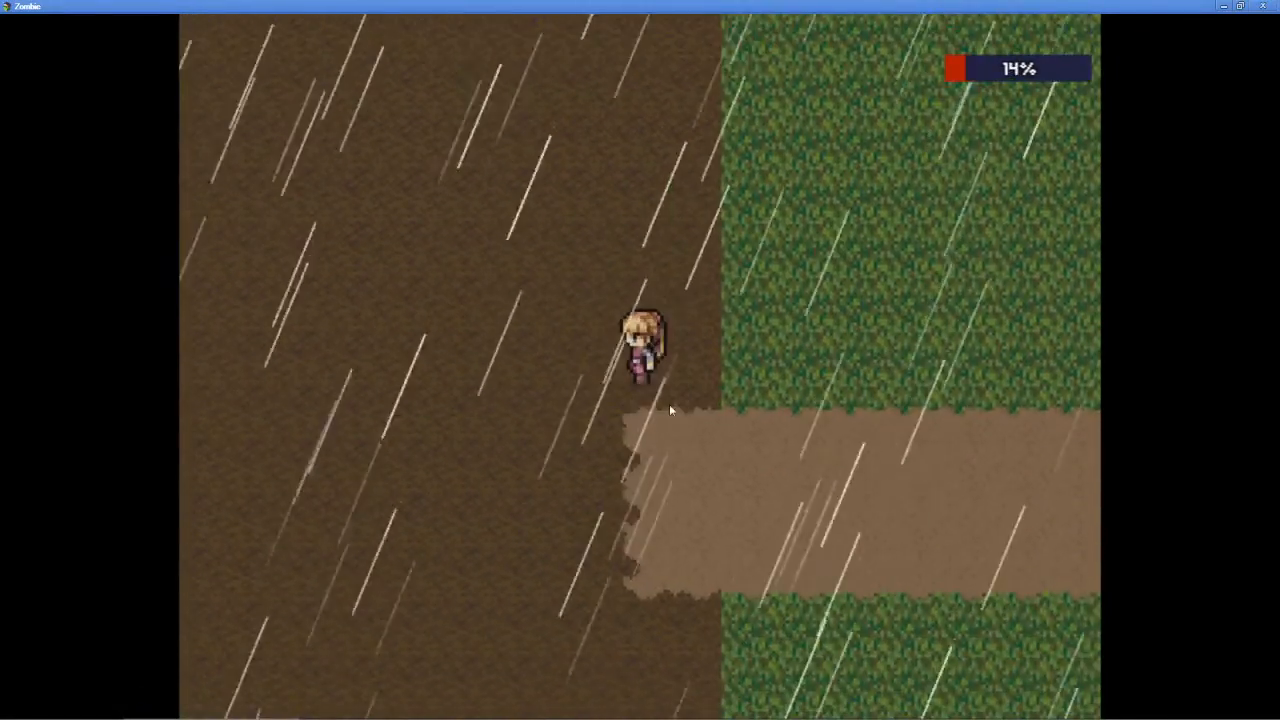
{"action": "left_click", "coordinate": [700, 418]}
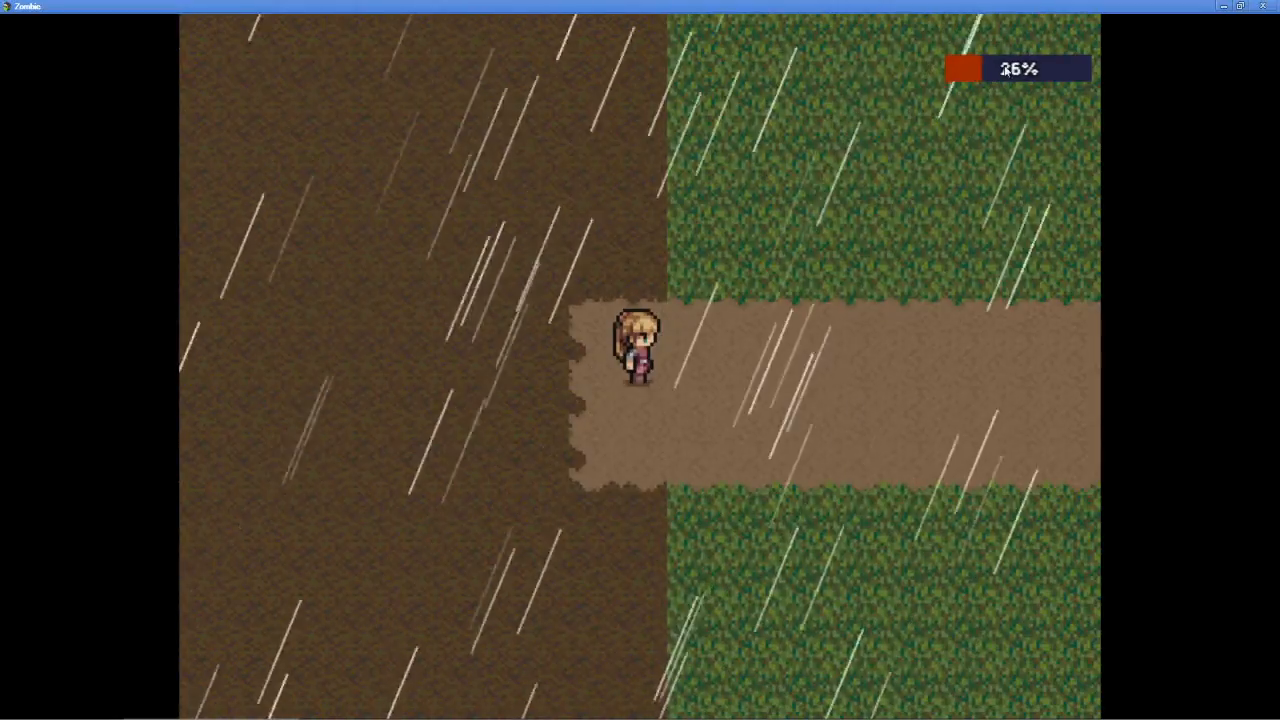
Switch to OBS to check the stream status, and return to the maximized playtest window.
{"action": "left_click", "coordinate": [1240, 6]}
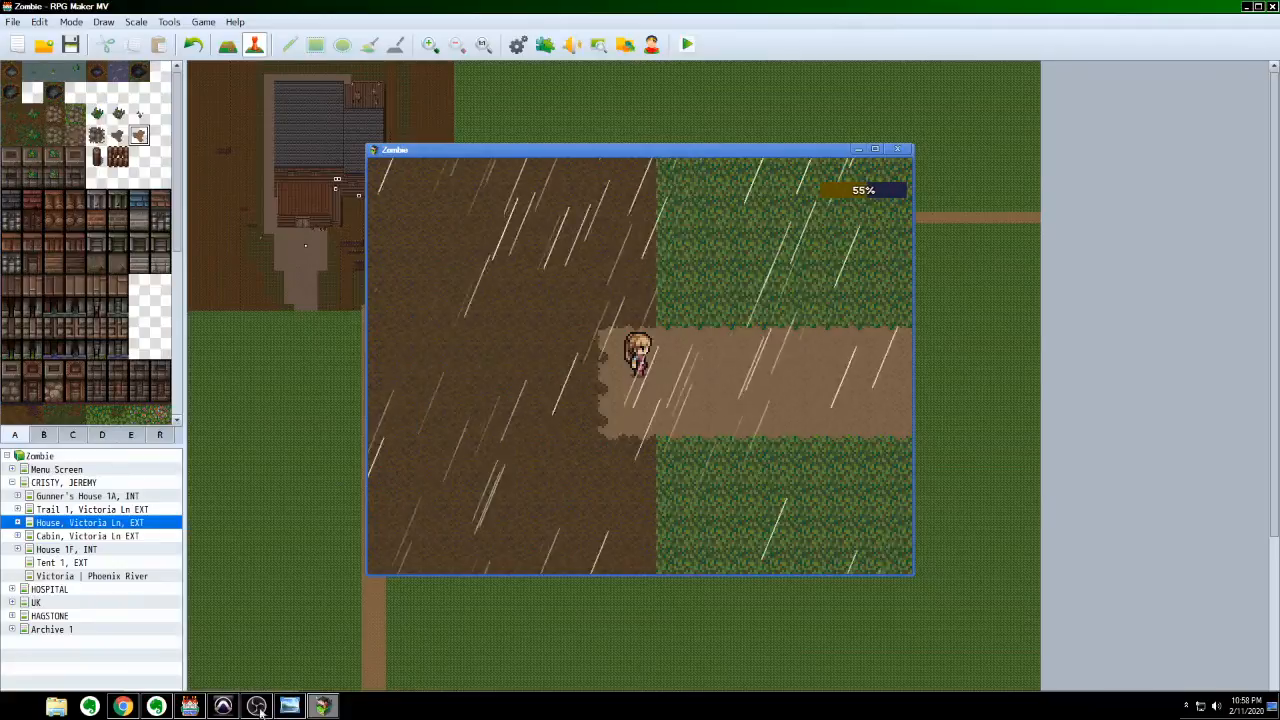
{"action": "left_click", "coordinate": [257, 706]}
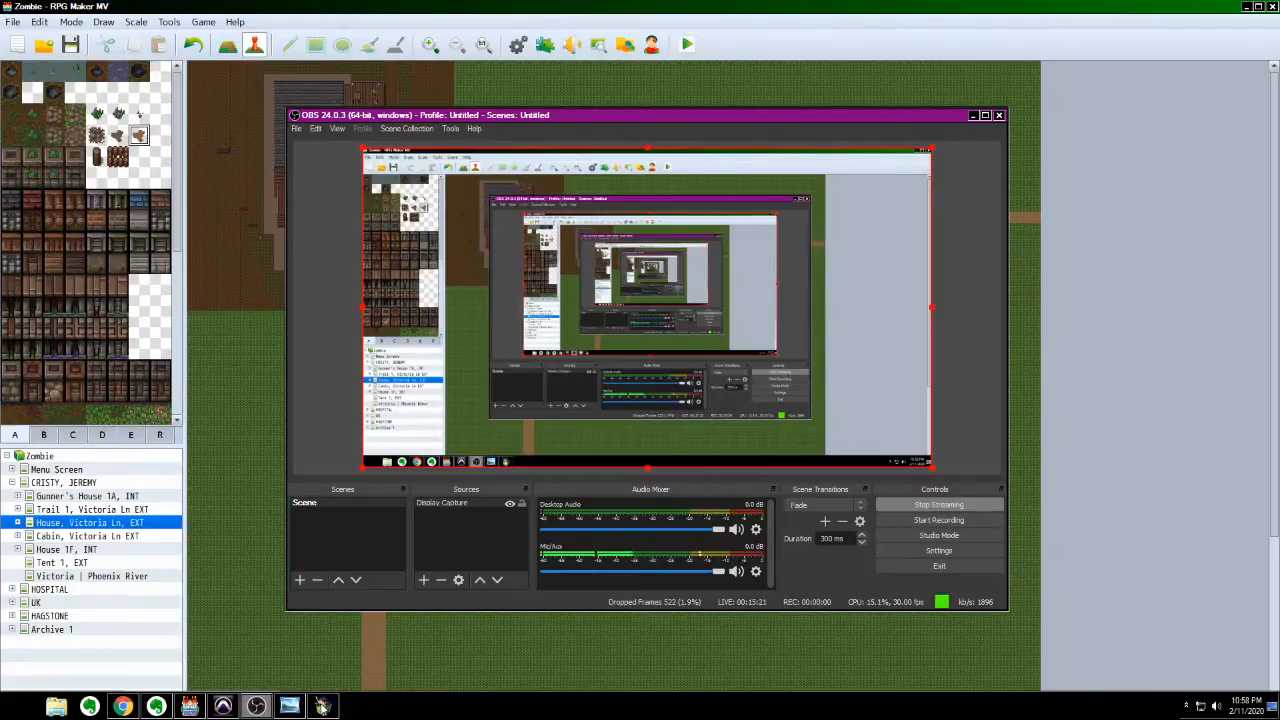
{"action": "left_click", "coordinate": [322, 706]}
{"action": "left_click_drag", "start_coordinate": [589, 151], "coordinate": [654, 148]}
{"action": "double_click", "coordinate": [803, 158]}
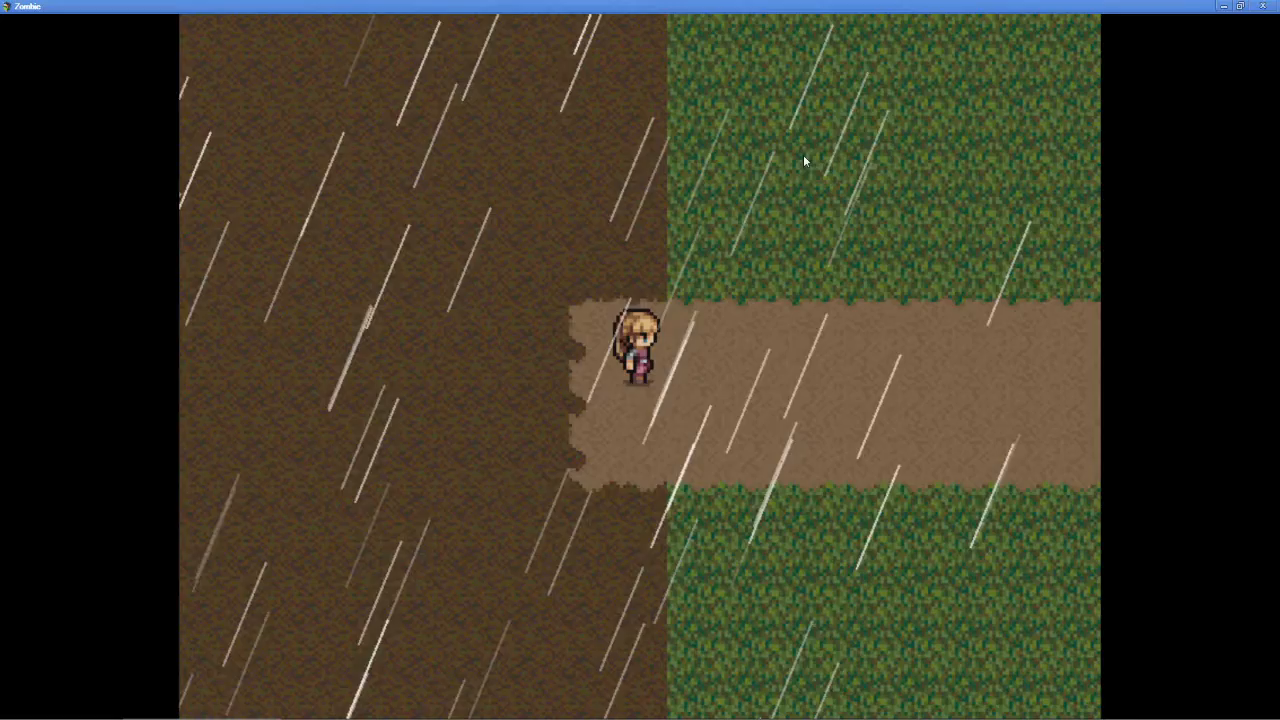
Walk the character east along the horizontal path to the map's edge, and close the playtest to return to the map editor.
{"action": "left_click", "coordinate": [1052, 396]}
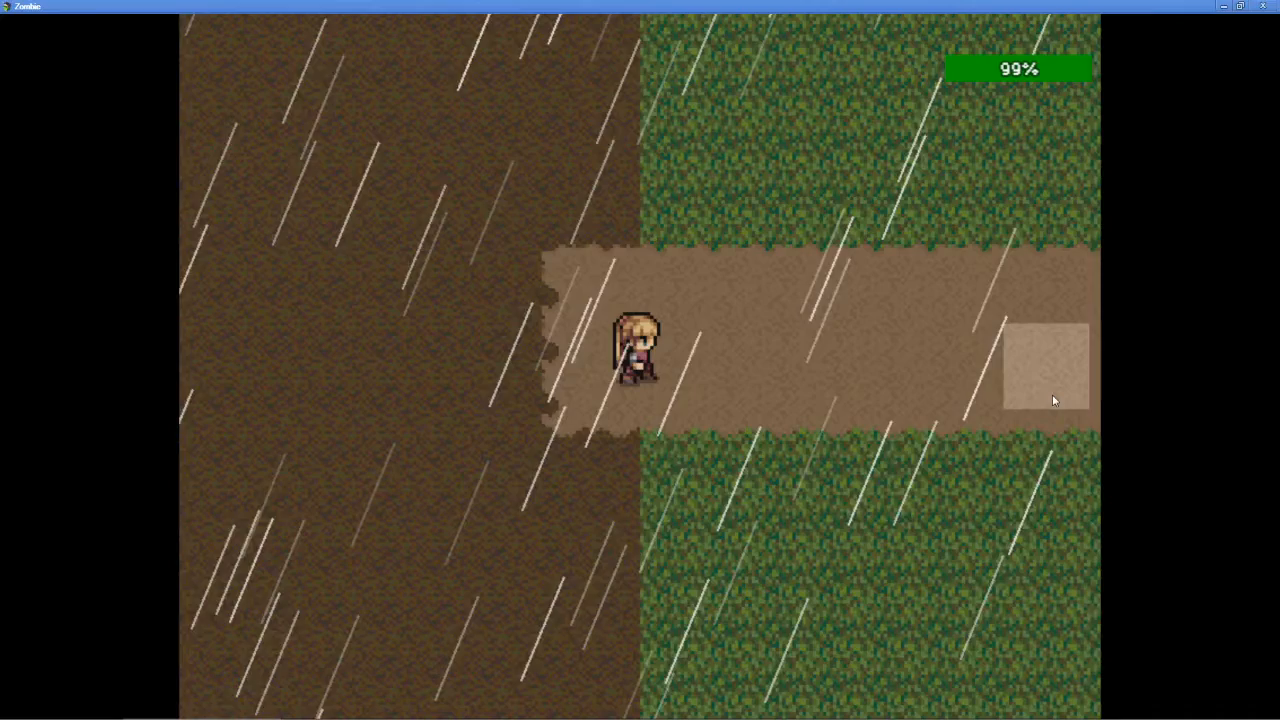
{"action": "left_click_drag", "start_coordinate": [1052, 394], "coordinate": [1071, 352]}
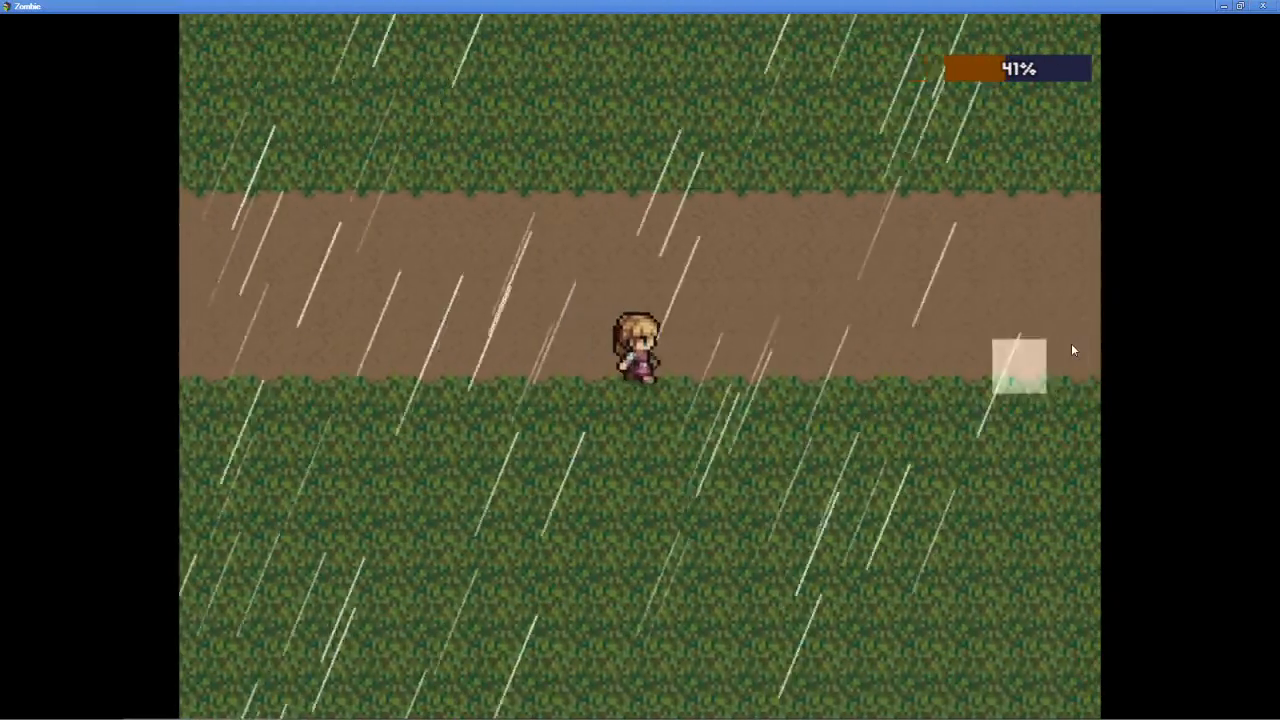
{"action": "left_click", "coordinate": [1071, 343]}
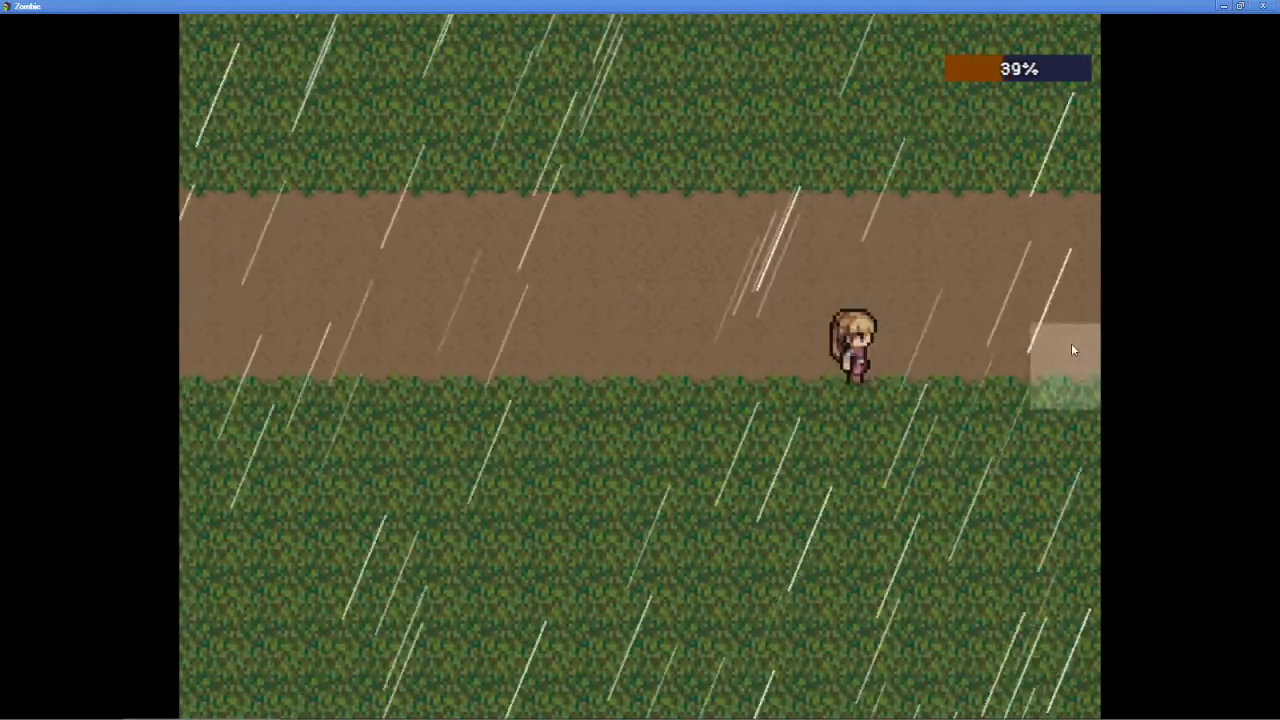
{"action": "left_click", "coordinate": [881, 343]}
{"action": "left_click", "coordinate": [1016, 348]}
{"action": "left_click", "coordinate": [1079, 351]}
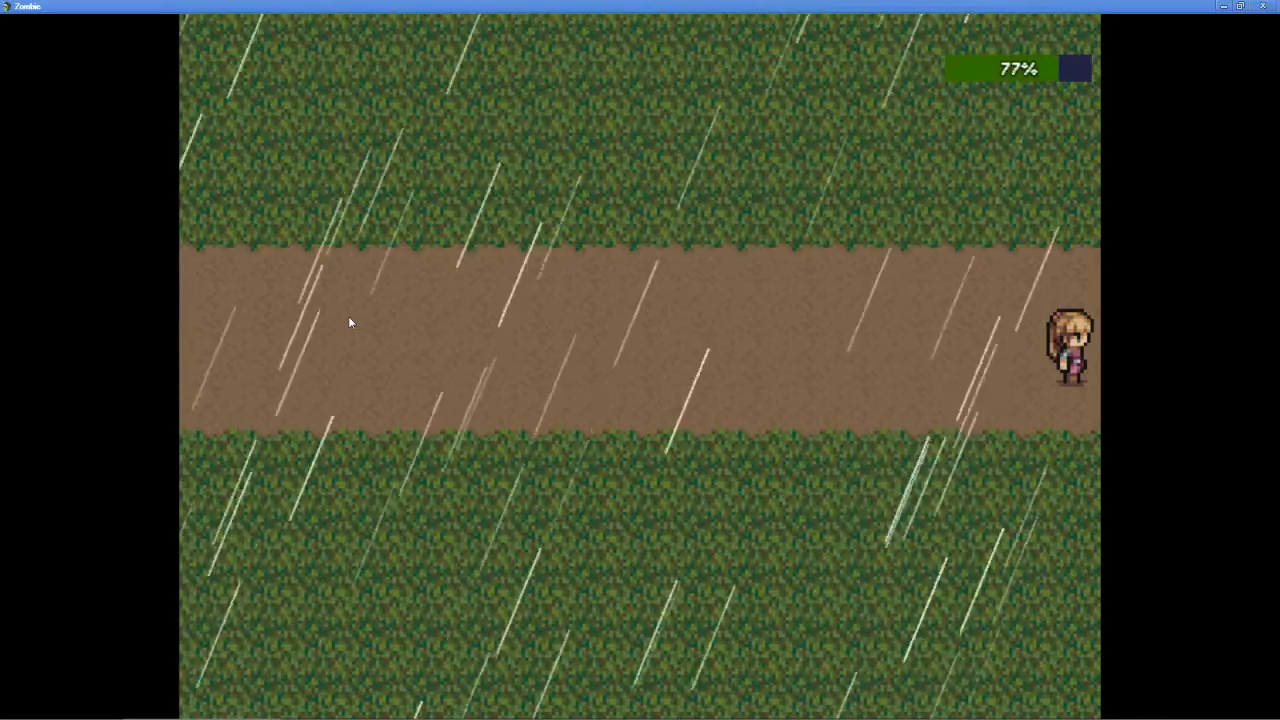
{"action": "left_click", "coordinate": [1263, 6]}
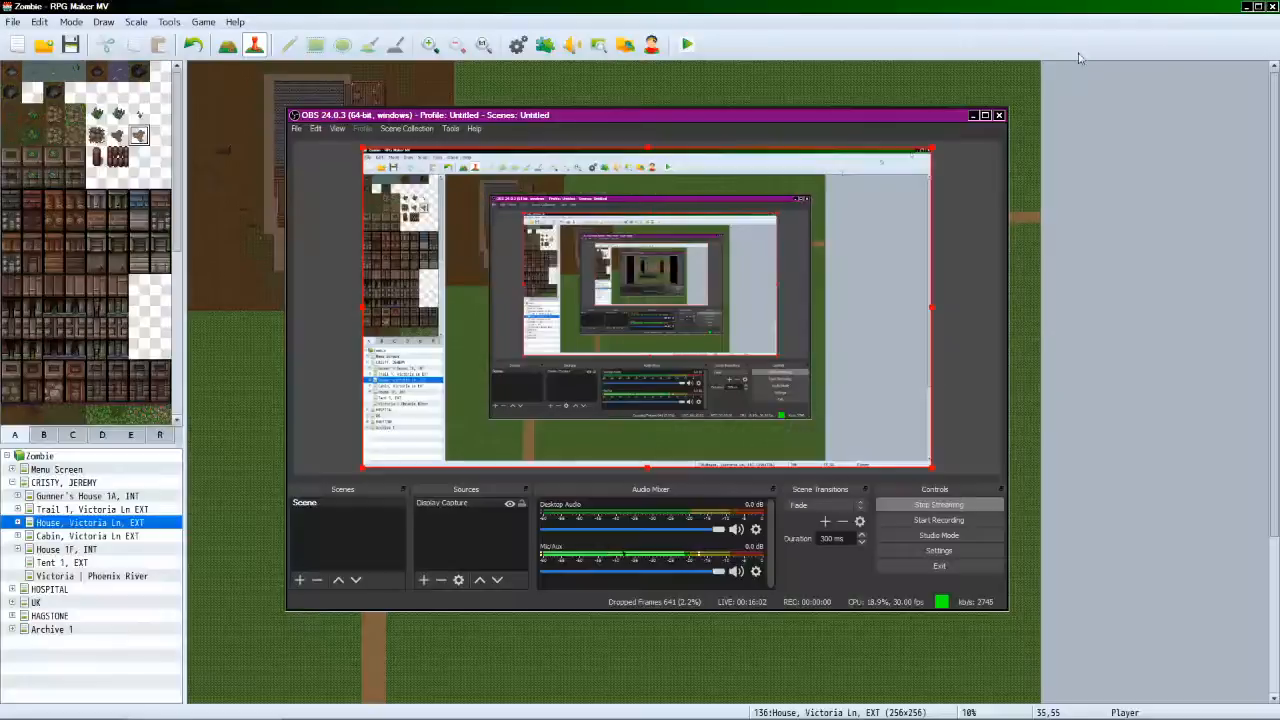
{"action": "left_click", "coordinate": [840, 6]}
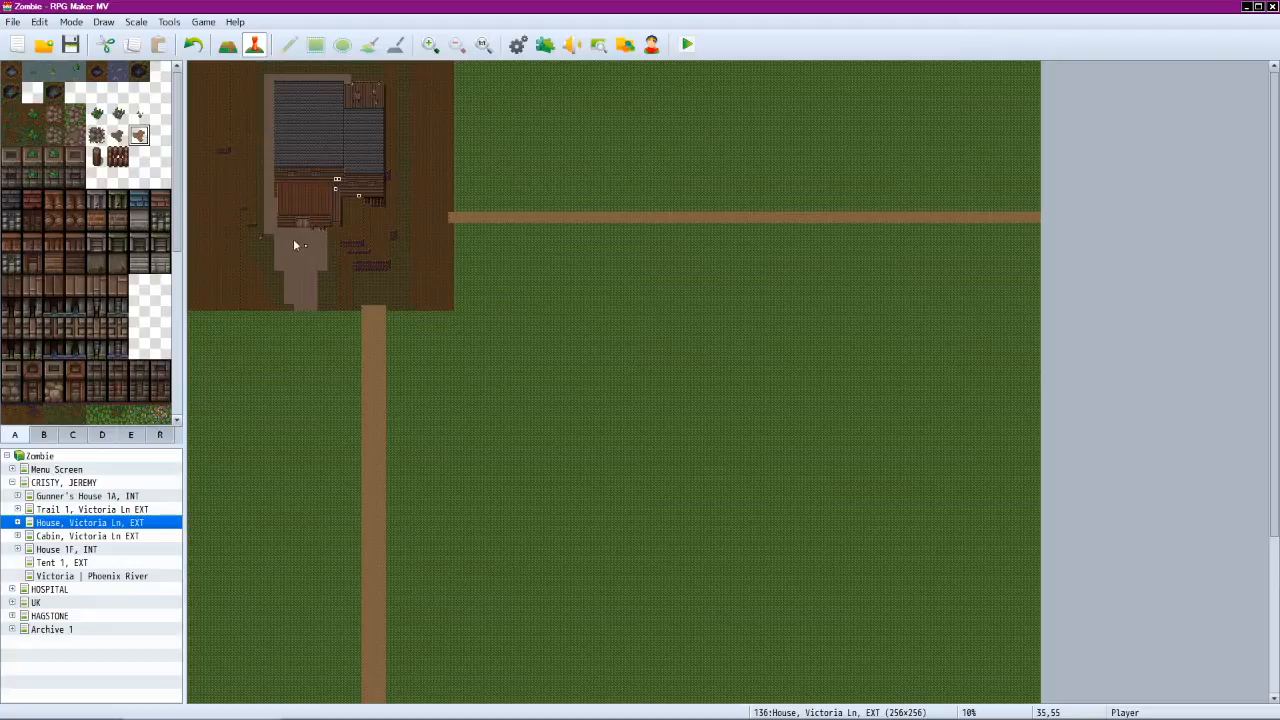
Delete event EV004 beside EV002 on the front wall of the house, above the entrance ramp.
{"action": "double_click", "coordinate": [340, 183]}
{"action": "left_click", "coordinate": [977, 123]}
{"action": "left_click", "coordinate": [428, 50]}
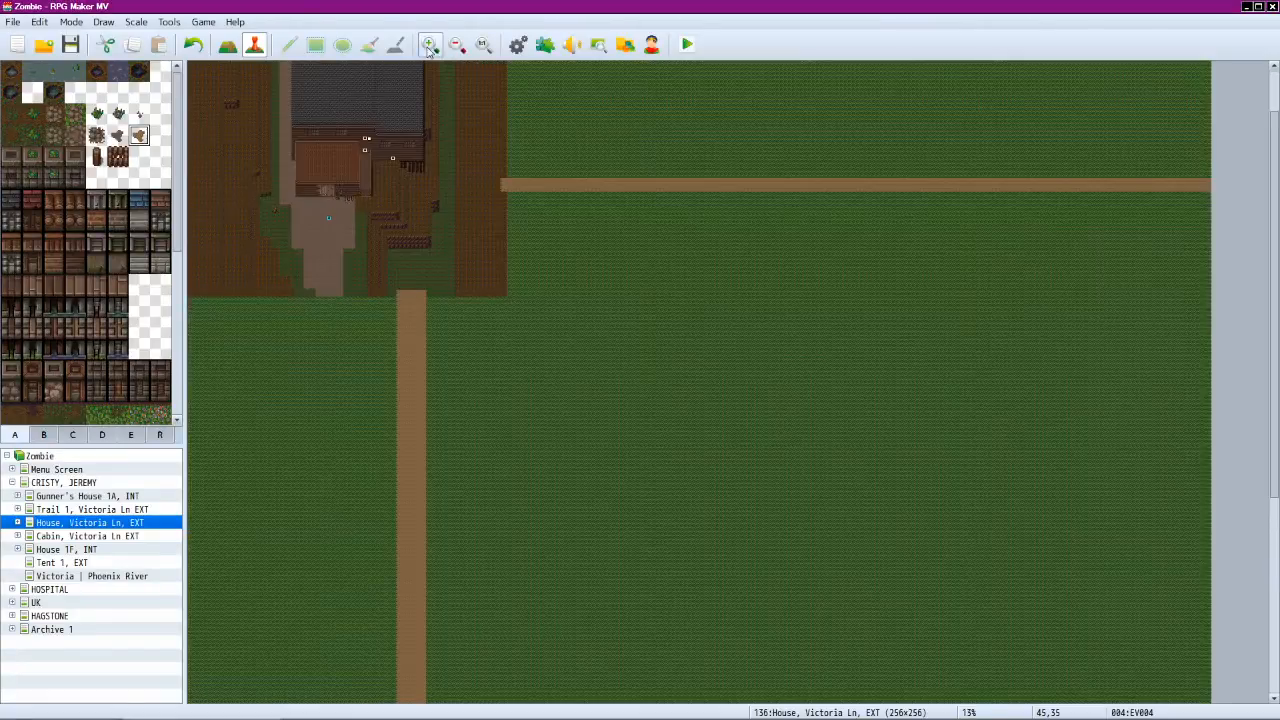
{"action": "left_click", "coordinate": [428, 50]}
{"action": "left_click", "coordinate": [428, 50]}
{"action": "left_click", "coordinate": [428, 50]}
{"action": "scroll", "coordinate": [328, 366], "scroll_direction": "up", "scroll_amount": 4}
{"action": "scroll", "coordinate": [327, 370], "scroll_direction": "up", "scroll_amount": 5}
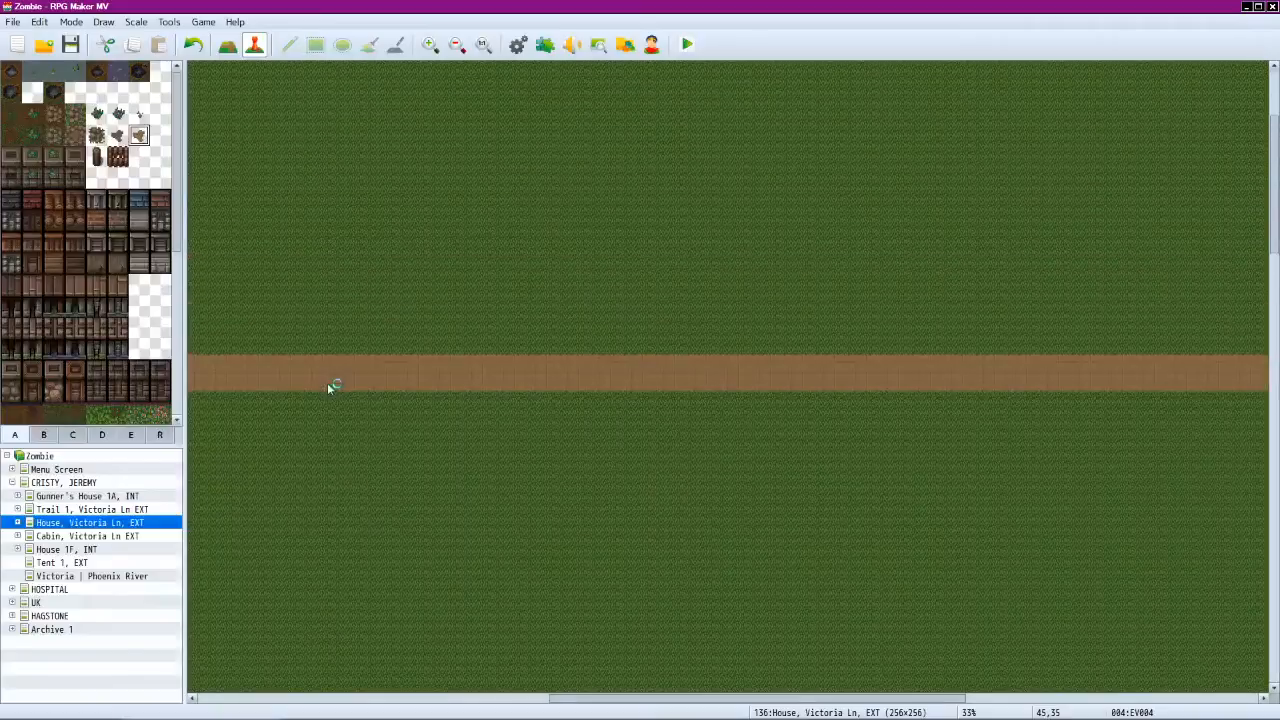
{"action": "left_click", "coordinate": [347, 699]}
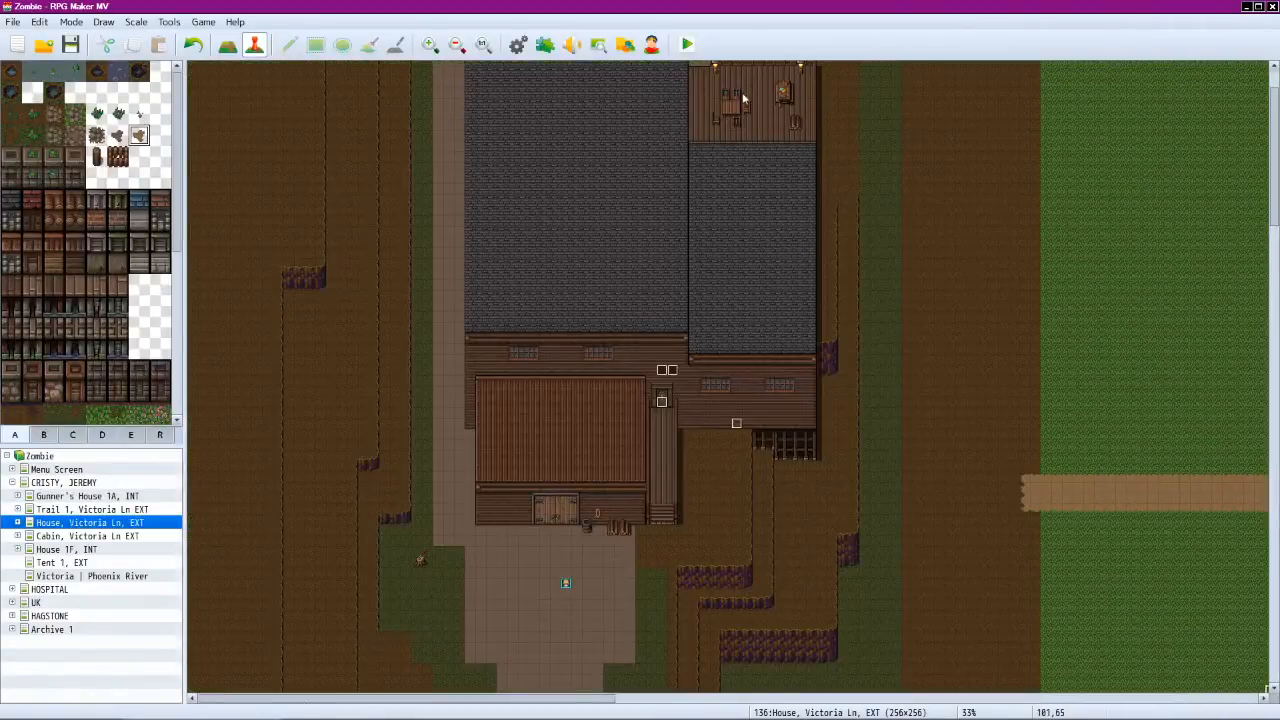
{"action": "right_click", "coordinate": [671, 372]}
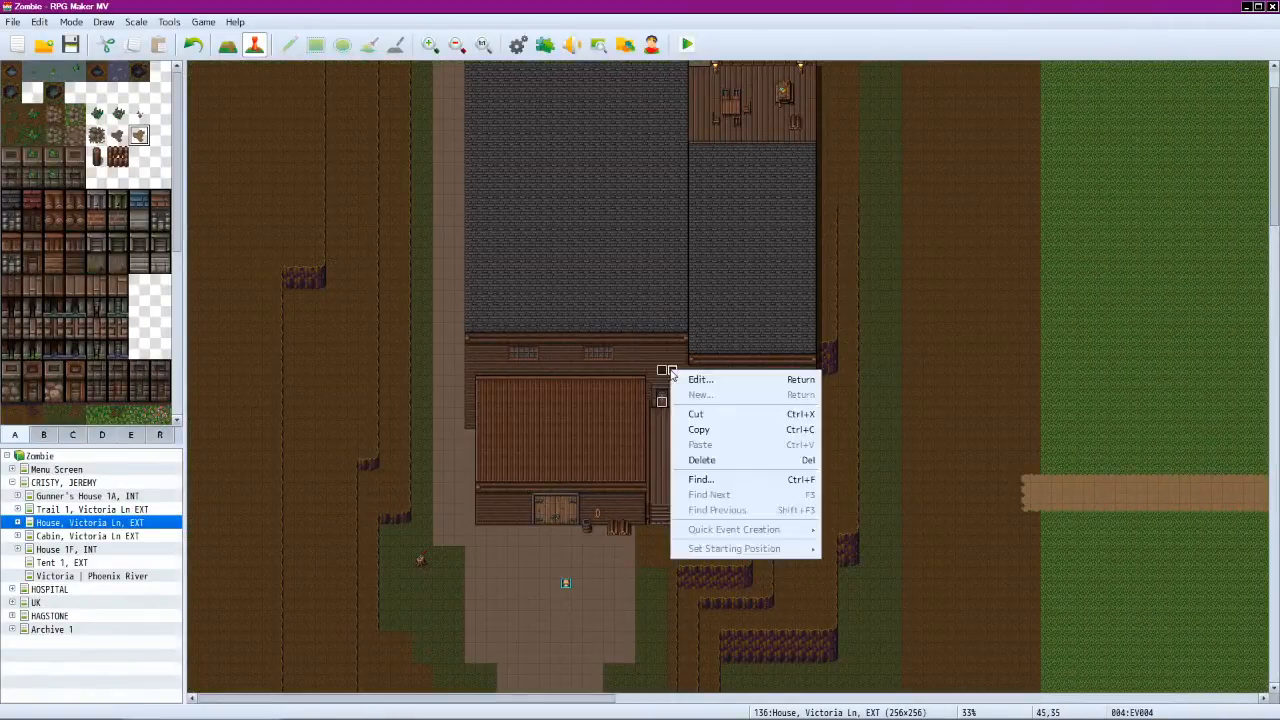
{"action": "left_click", "coordinate": [726, 460]}
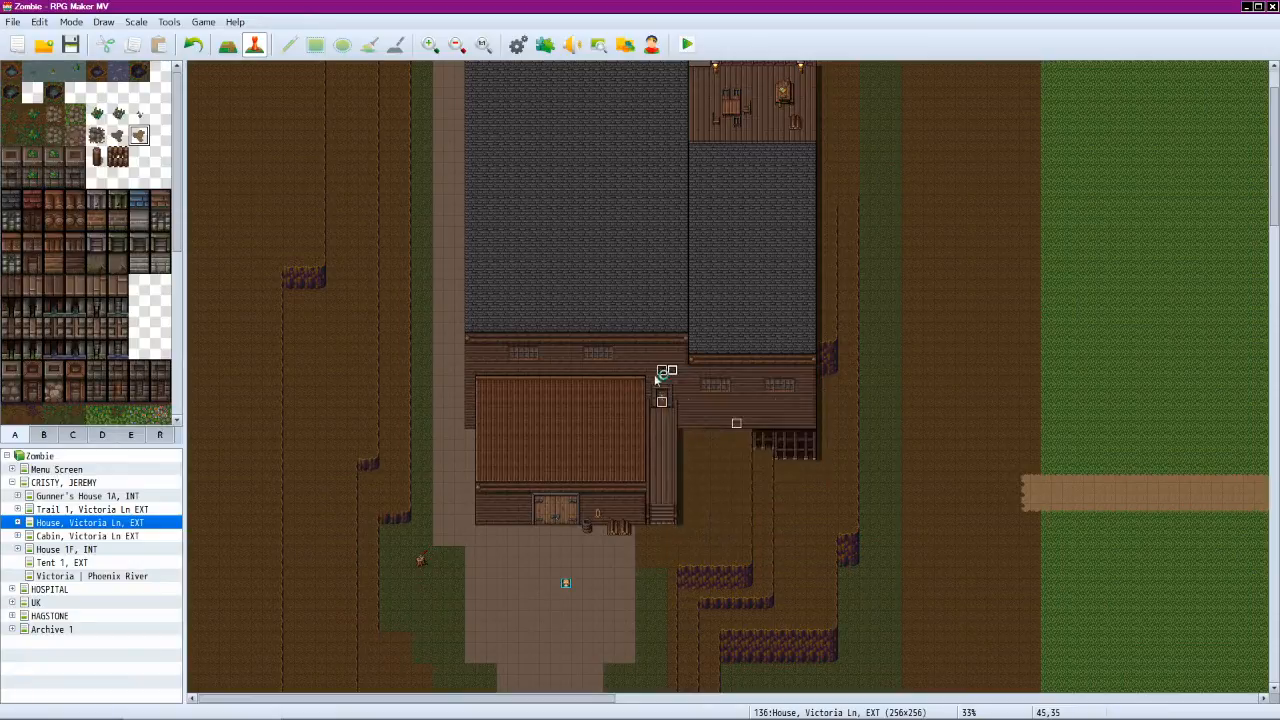
Edit event EV002 on the house's front wall and add the plugin command "ZoomOut 2 1" after the storm weather effect.
{"action": "right_click", "coordinate": [660, 374]}
{"action": "left_click", "coordinate": [664, 378]}
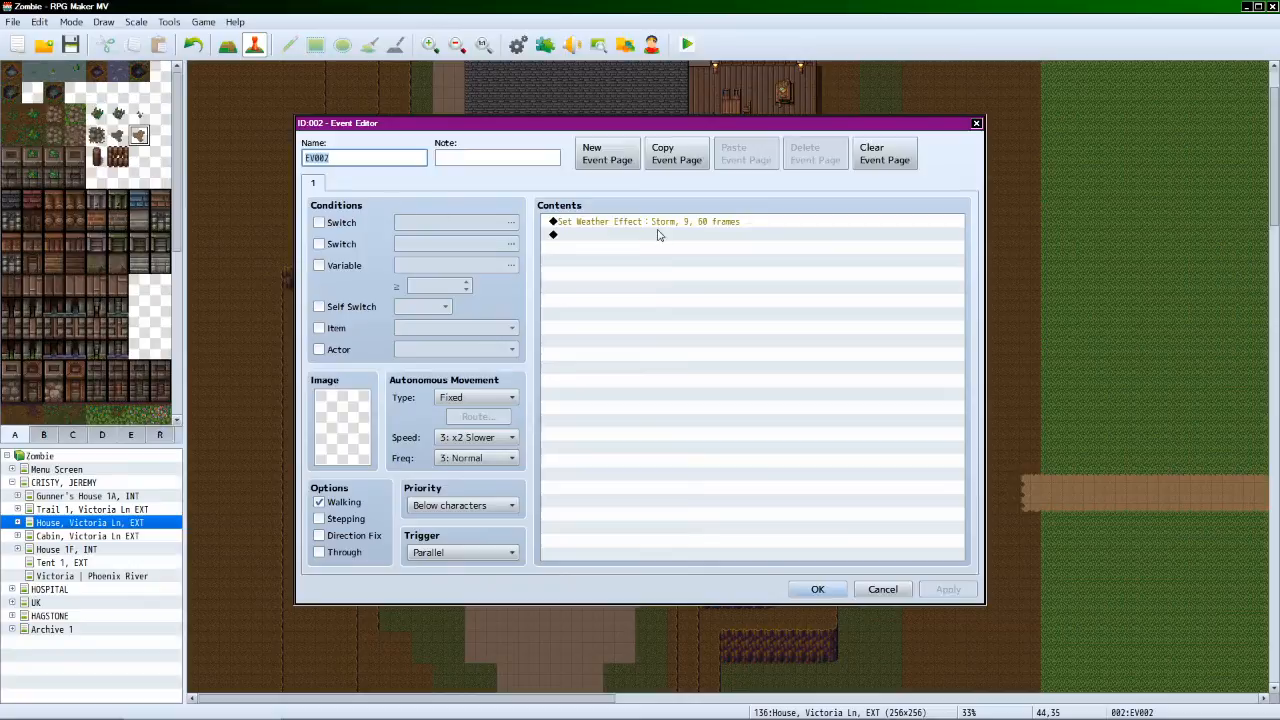
{"action": "double_click", "coordinate": [663, 236]}
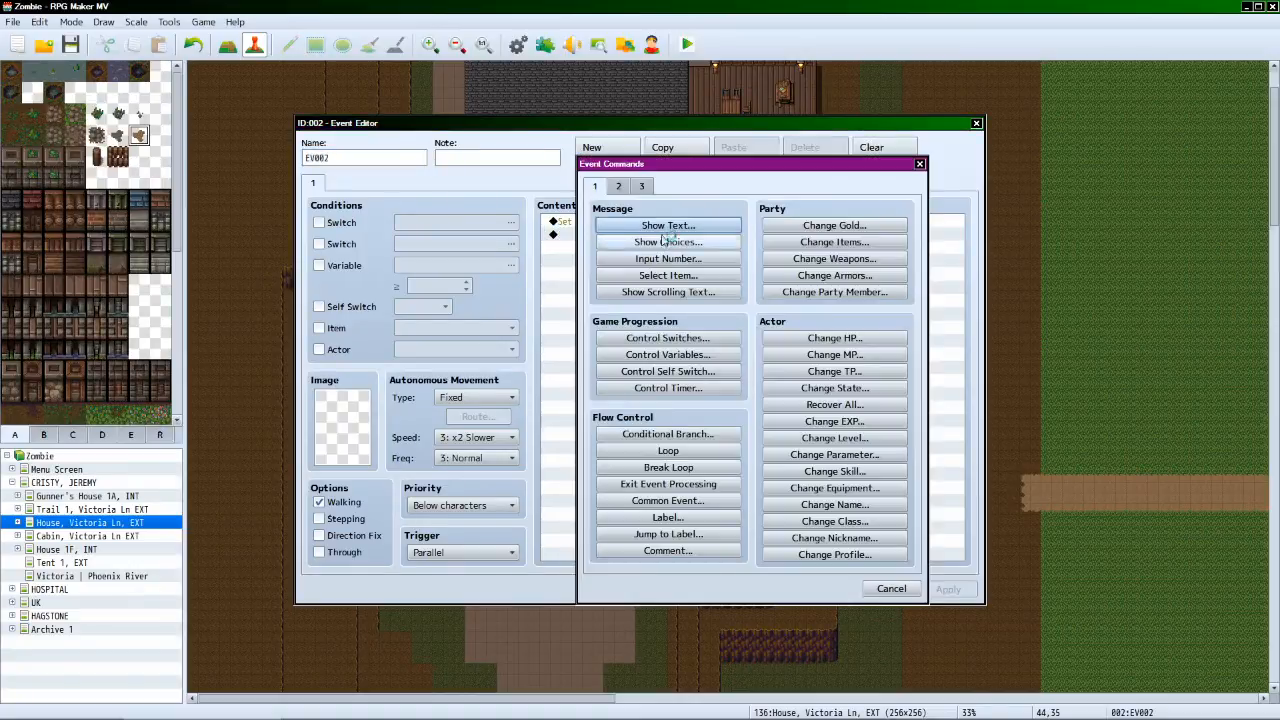
{"action": "left_click", "coordinate": [643, 186]}
{"action": "left_click", "coordinate": [834, 550]}
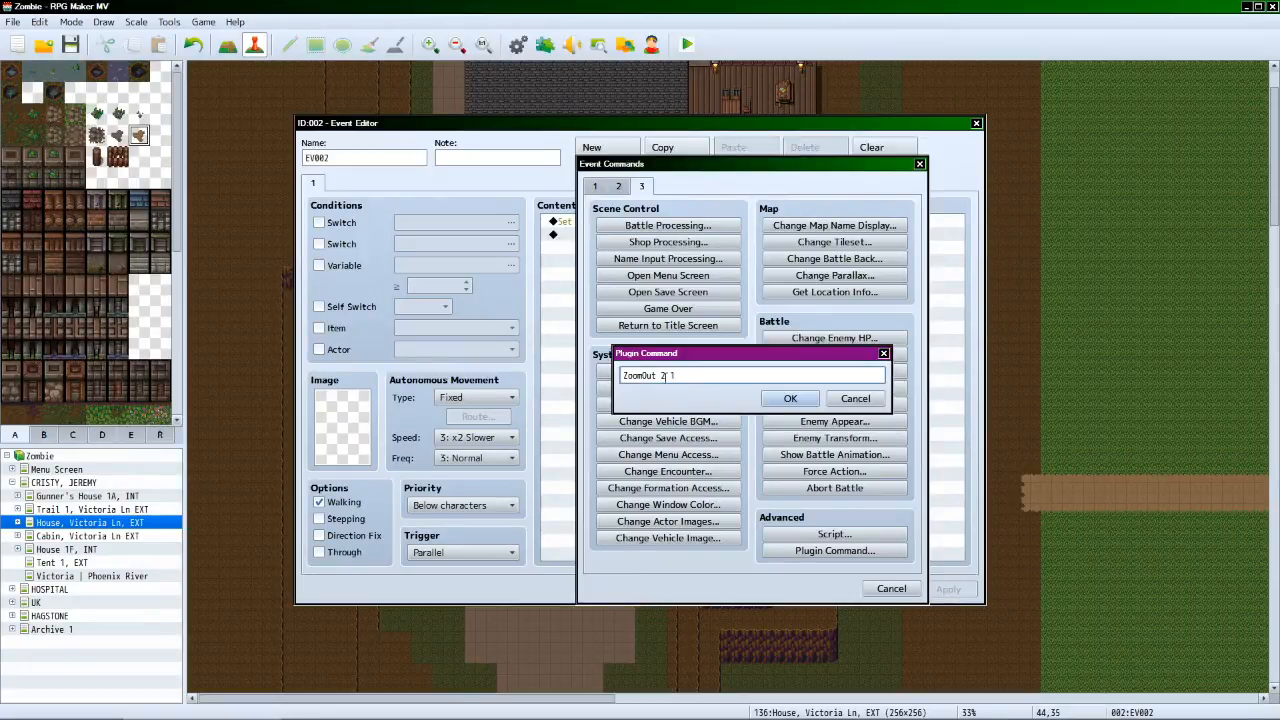
{"action": "left_click", "coordinate": [790, 398]}
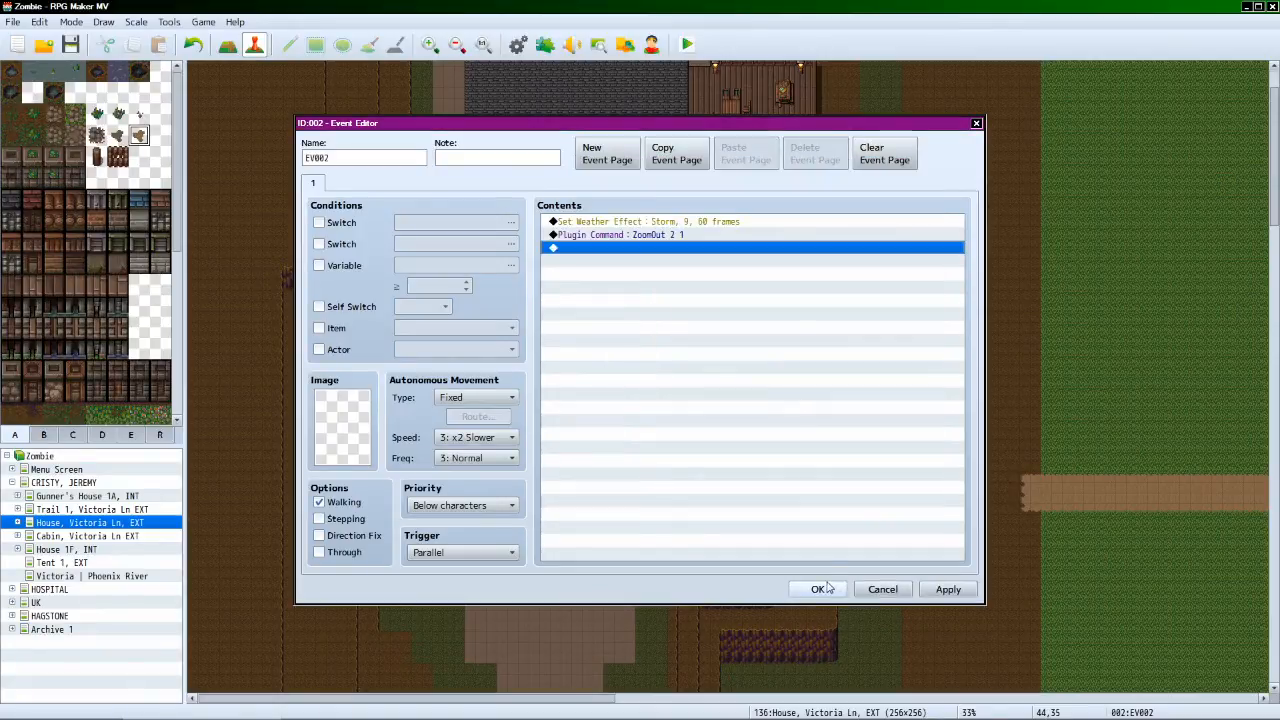
Set self switch A to ON after the zoom command, add a blank second event page, and save the event.
{"action": "double_click", "coordinate": [588, 257]}
{"action": "left_click", "coordinate": [600, 185]}
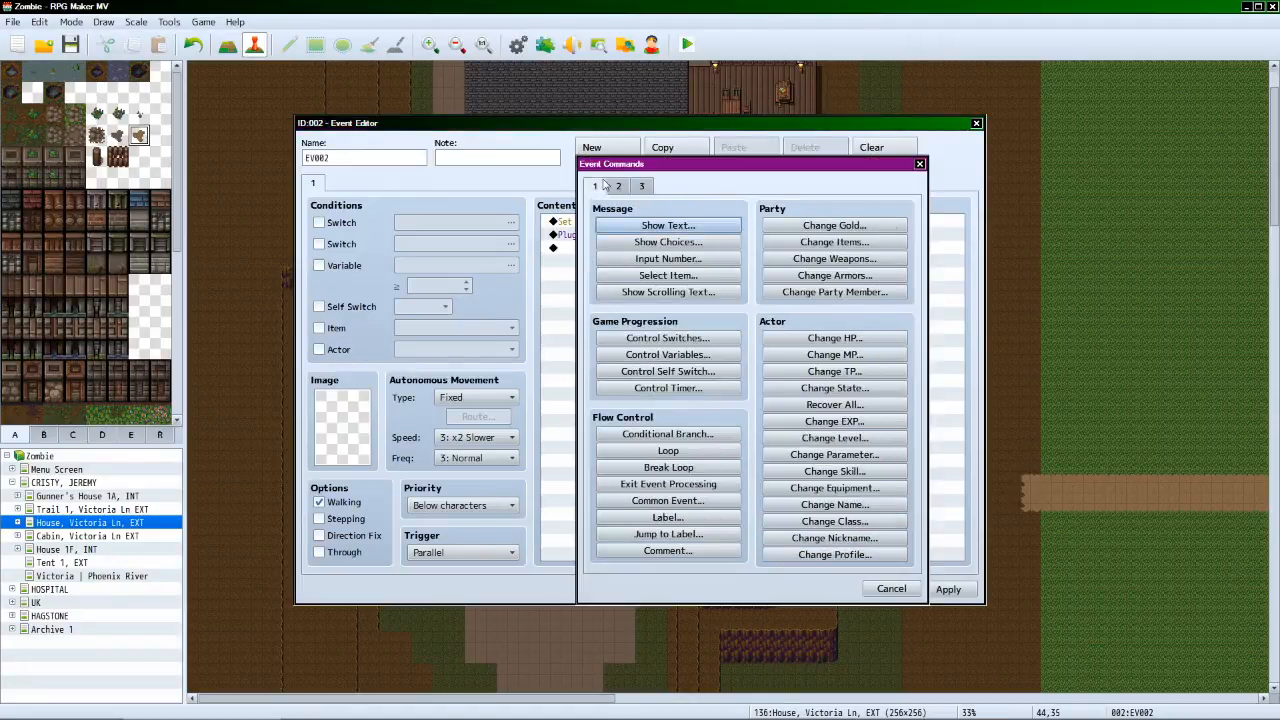
{"action": "left_click", "coordinate": [680, 371]}
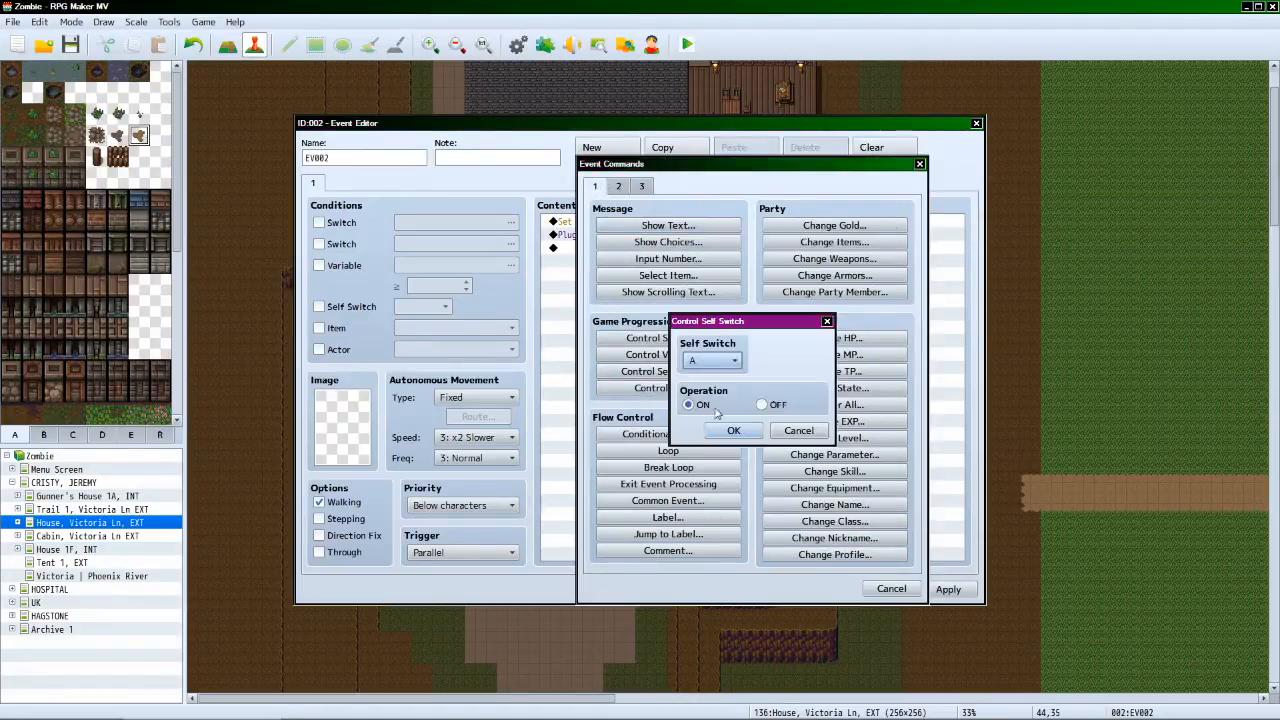
{"action": "left_click", "coordinate": [733, 430]}
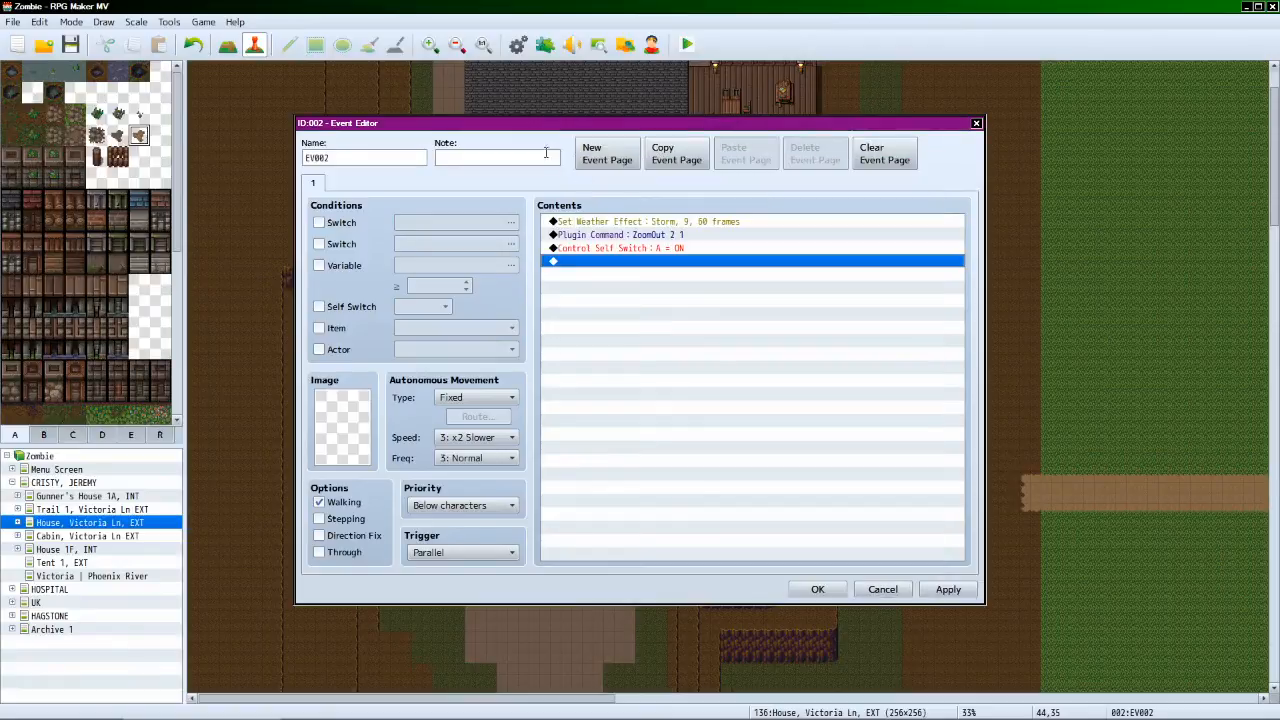
{"action": "left_click", "coordinate": [607, 154]}
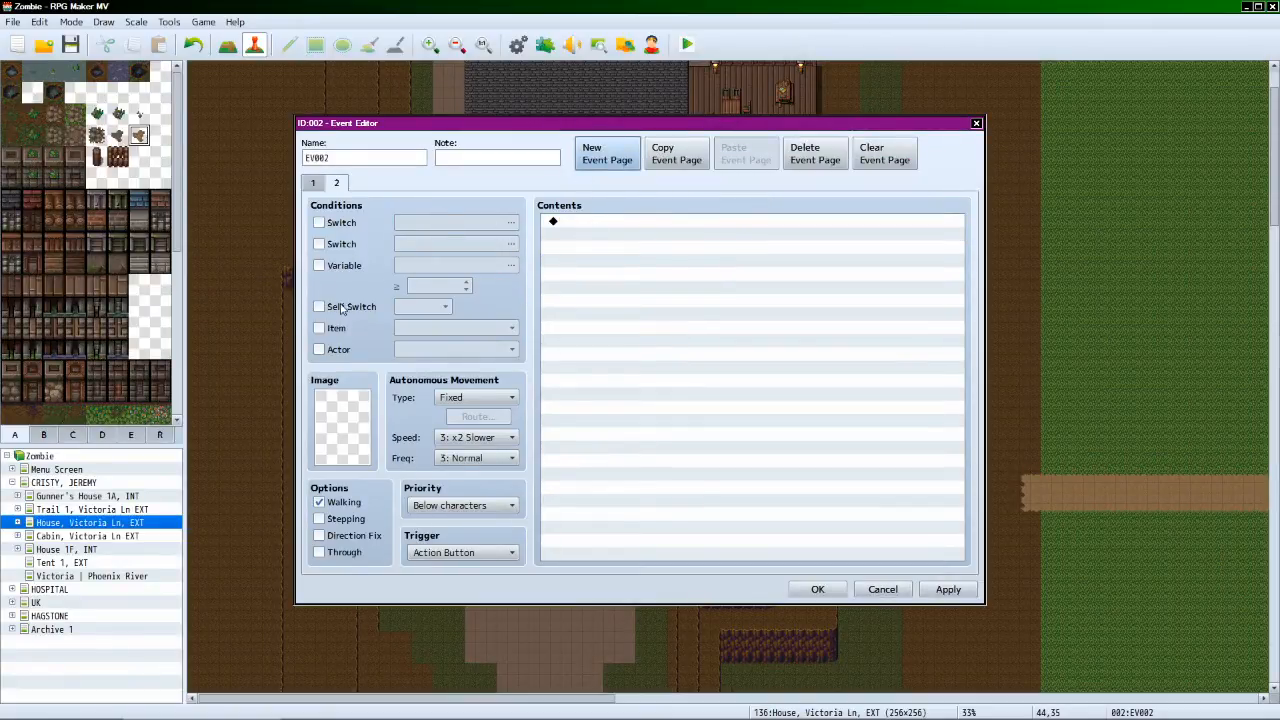
{"action": "left_click", "coordinate": [817, 589]}
Save the project, launch a playtest, and start the game in a maximized window.
{"action": "left_click", "coordinate": [687, 44]}
{"action": "left_click", "coordinate": [595, 385]}
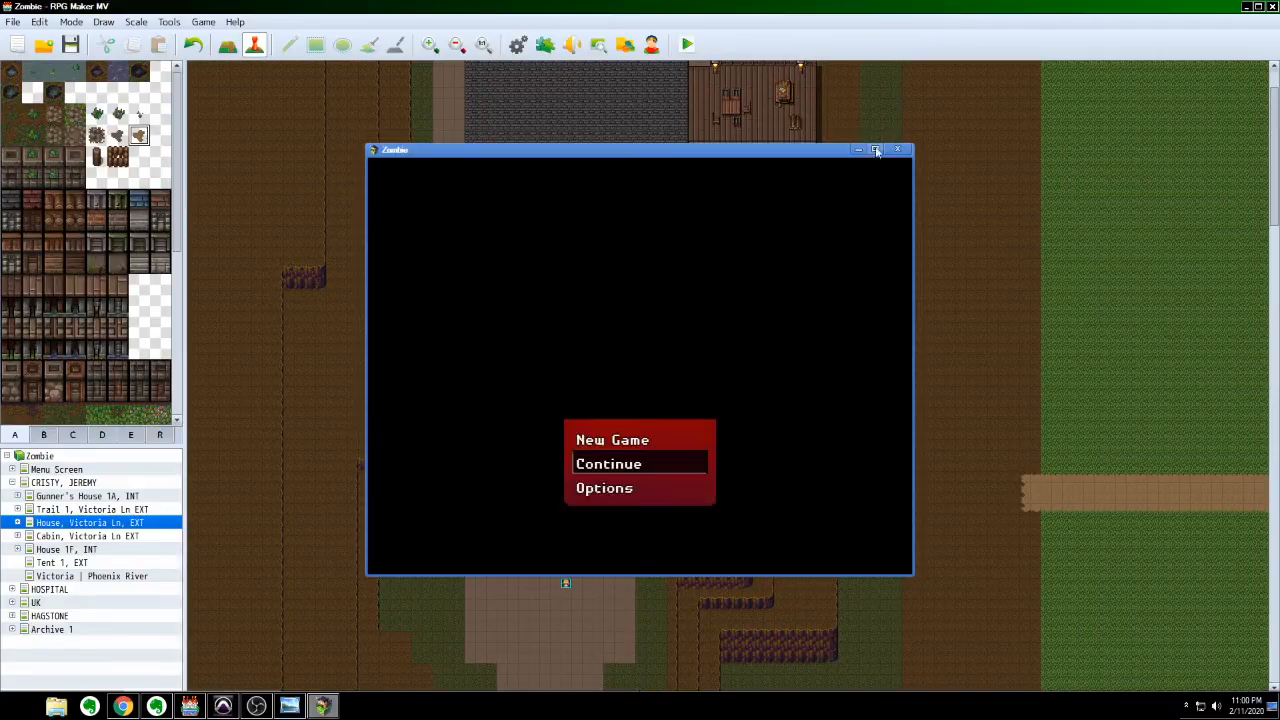
{"action": "left_click", "coordinate": [876, 150]}
{"action": "key", "text": "Return"}
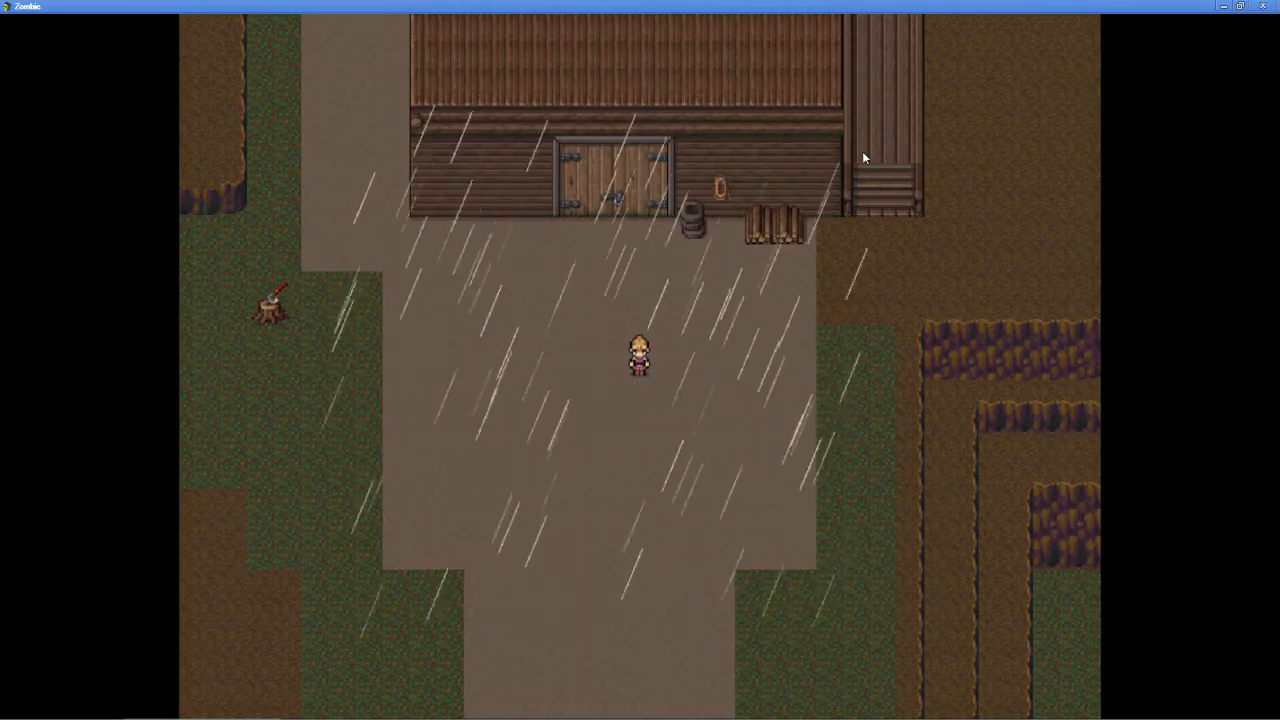
Walk the character from the driveway to the dirt area east of the entrance ramp, below the small lower door.
{"action": "key", "text": "Left"}
{"action": "key", "text": "Right"}
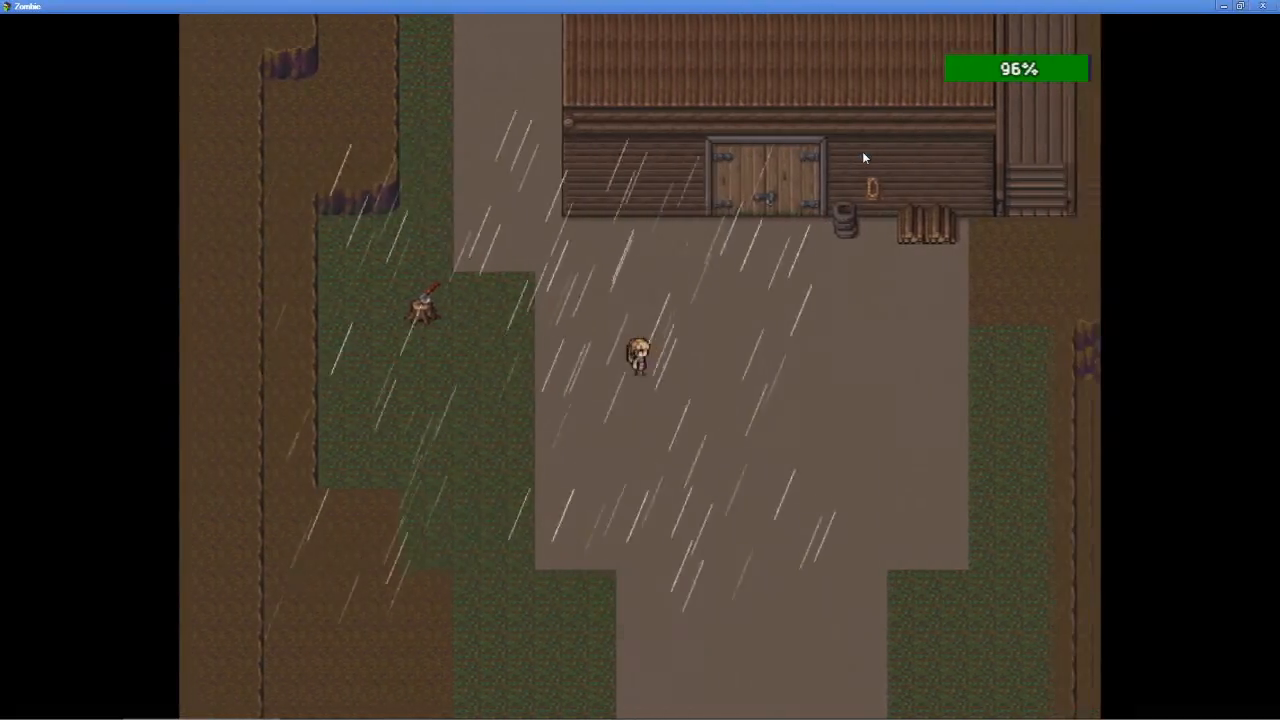
{"action": "key", "text": "Up"}
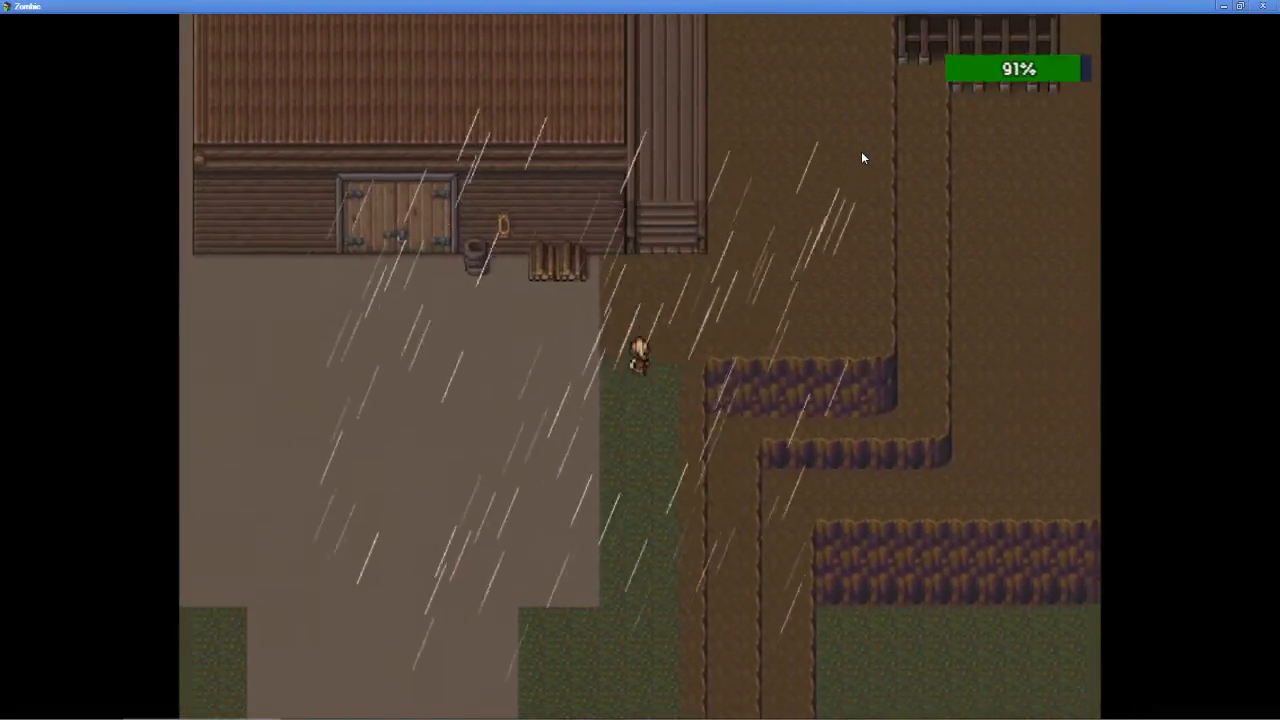
{"action": "key", "text": "Up"}
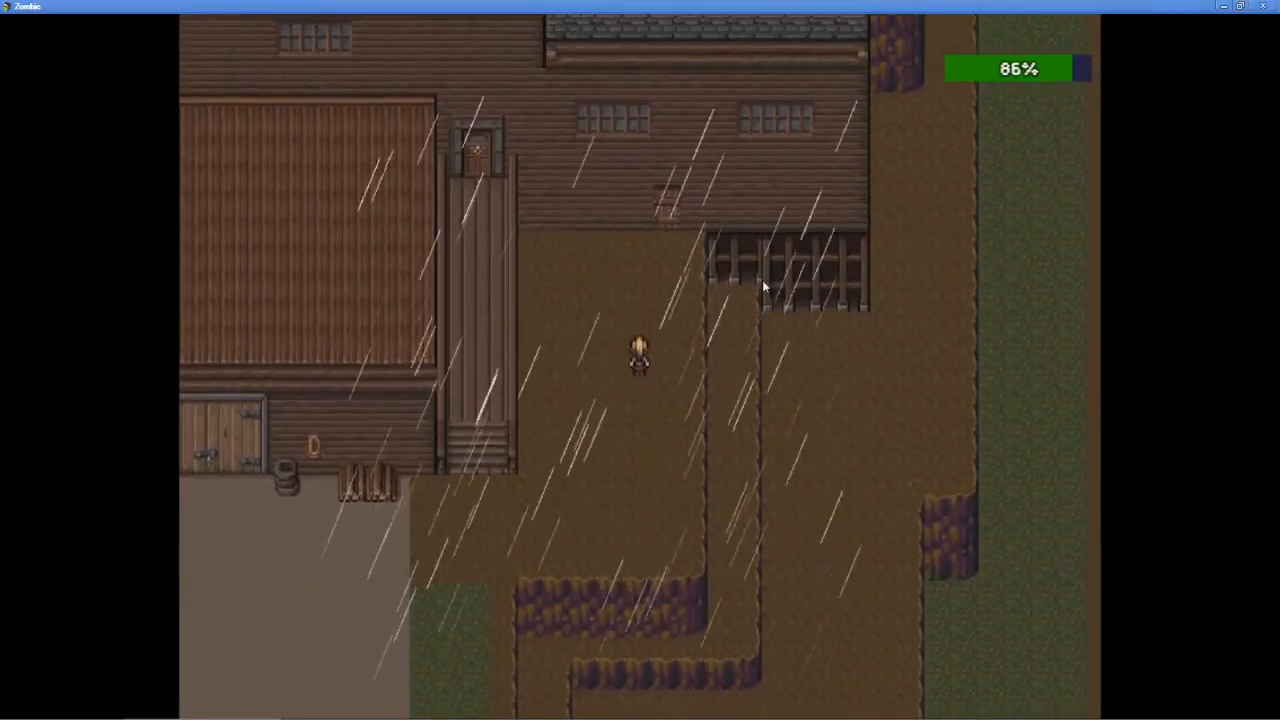
{"action": "key", "text": "Down"}
{"action": "key", "text": "Right"}
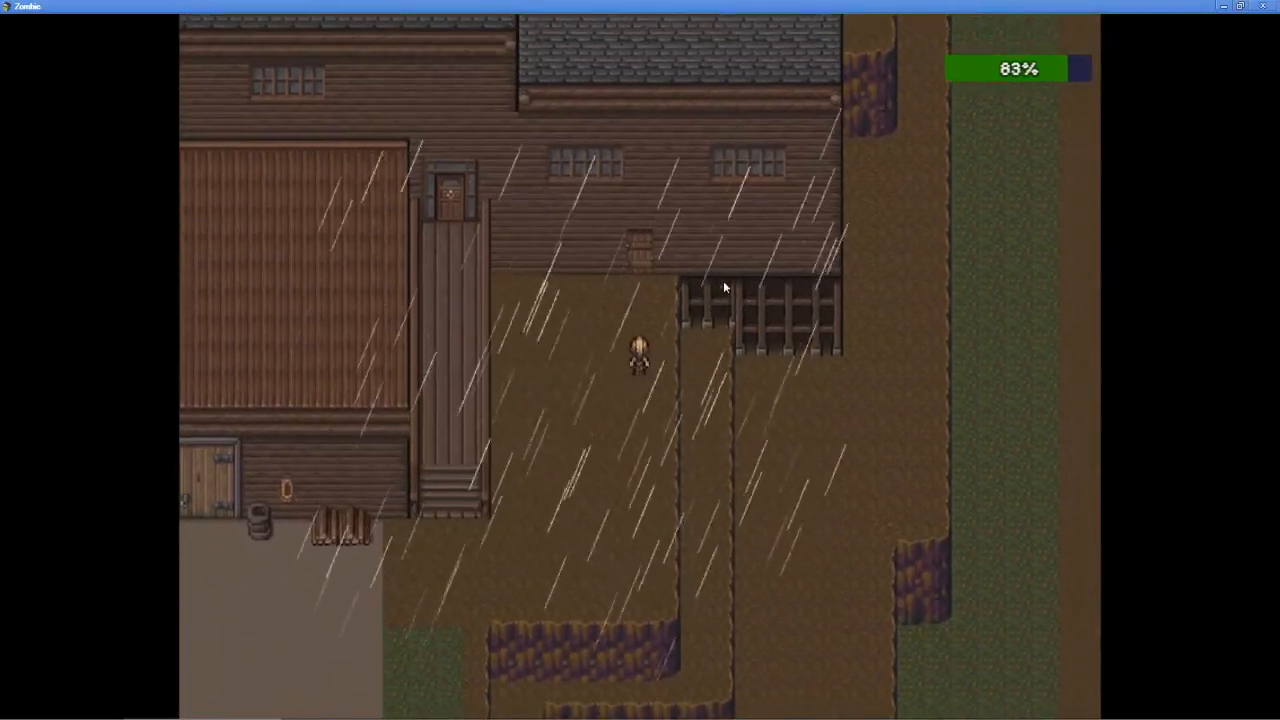
{"action": "key", "text": "Up"}
{"action": "key", "text": "Left"}
{"action": "key", "text": "Down"}
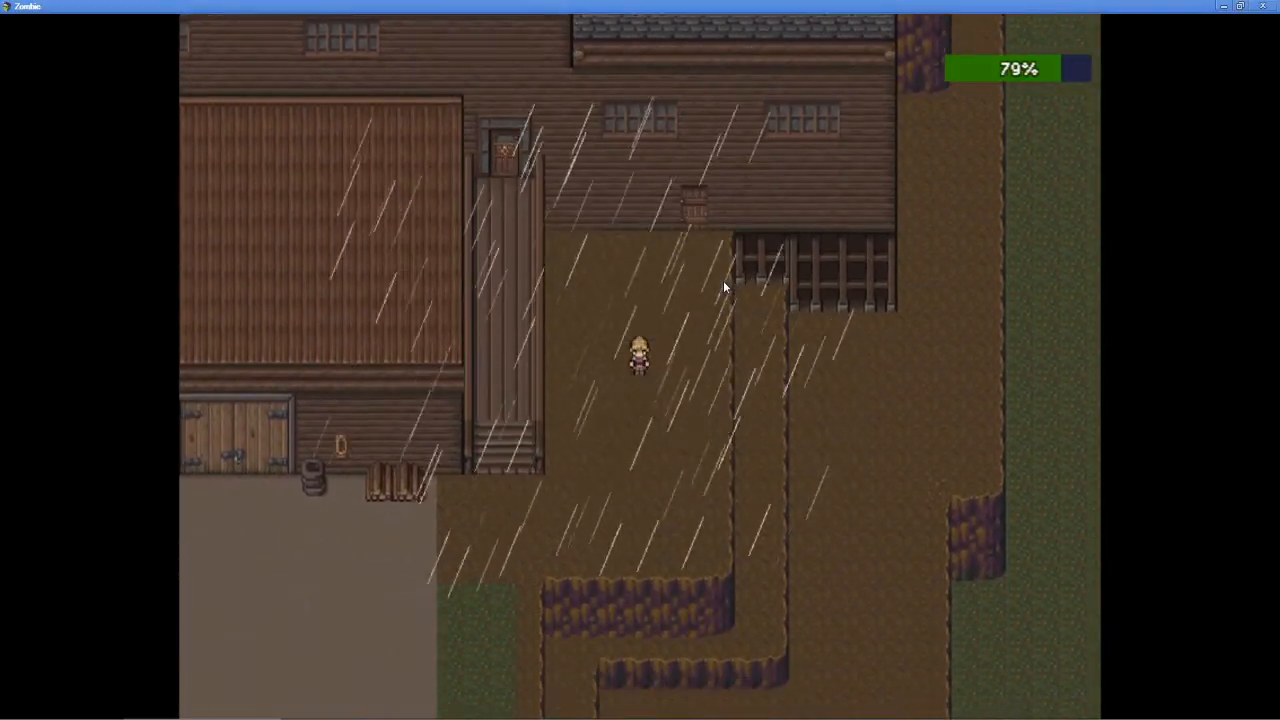
Walk the character back south past the ledges and onto the vertical dirt path below the house plot.
{"action": "key", "text": "Left"}
{"action": "key", "text": "Left"}
{"action": "key", "text": "Down"}
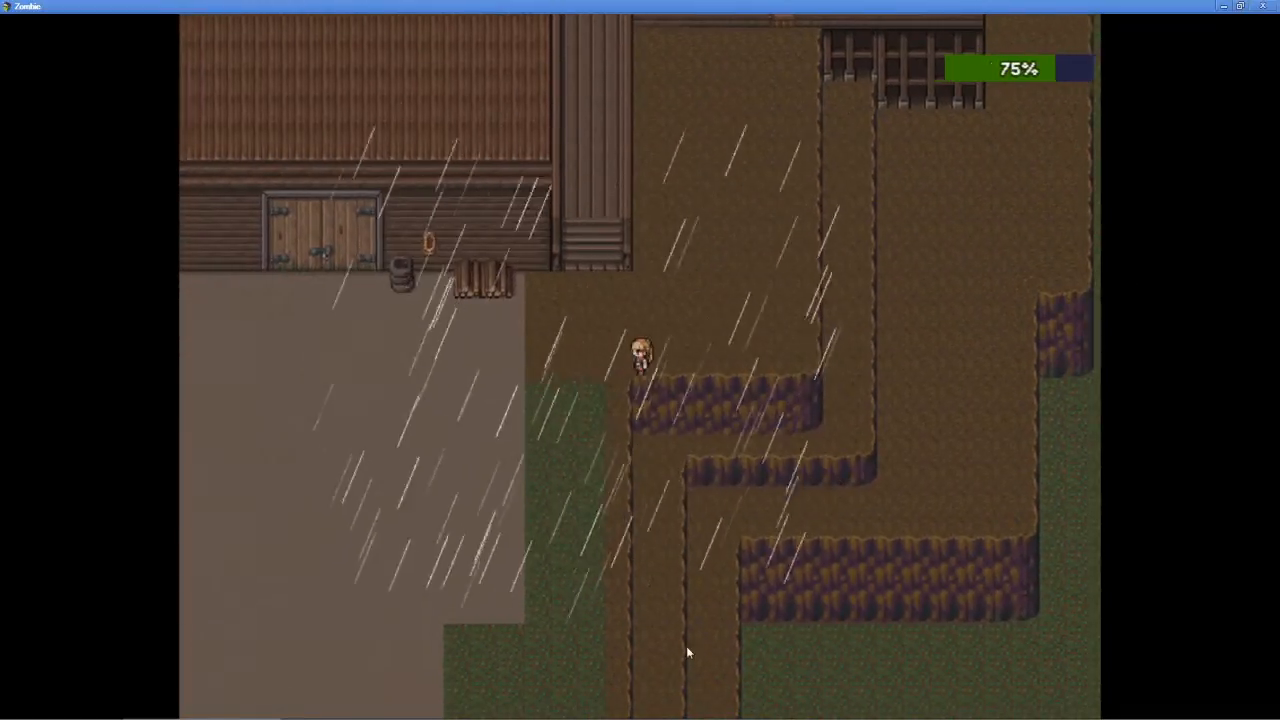
{"action": "key", "text": "Left"}
{"action": "key", "text": "Down"}
{"action": "key", "text": "Down"}
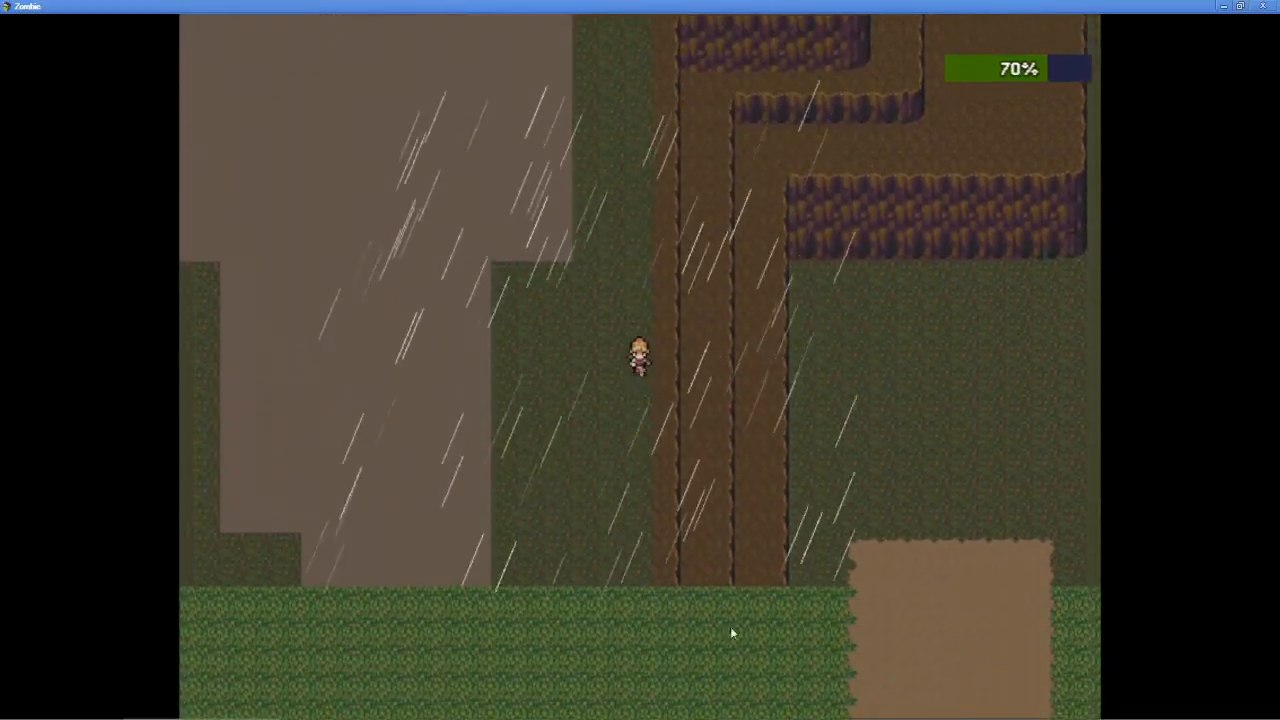
{"action": "key", "text": "Down"}
{"action": "key", "text": "Right"}
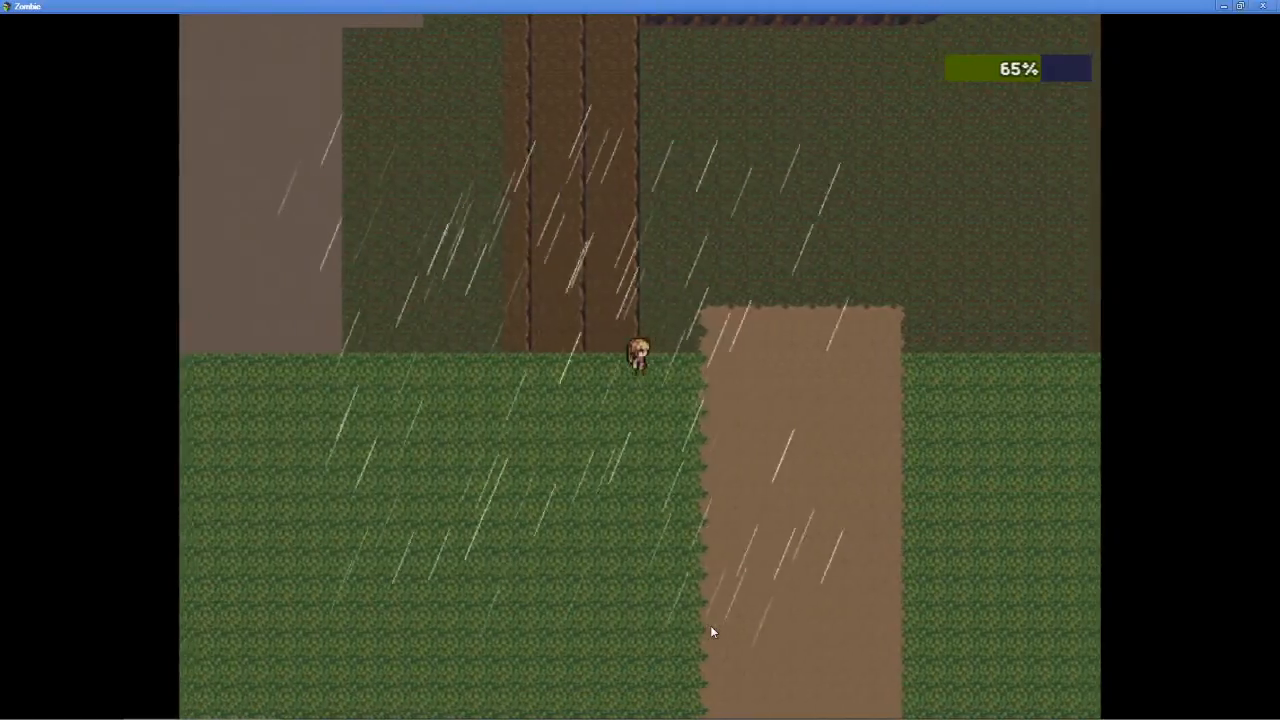
{"action": "key", "text": "Down"}
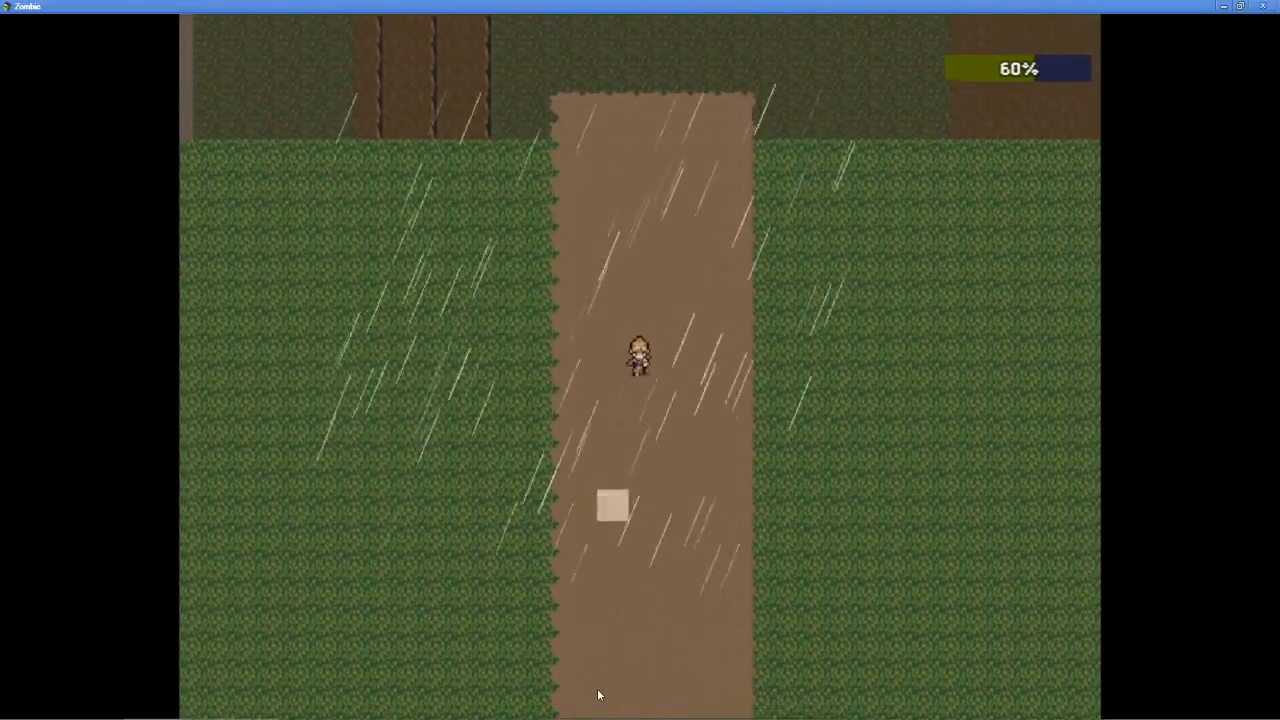
Walk the character to the map's southern edge and across the grass to its eastern edge, and close the playtest.
{"action": "mouse_move", "coordinate": [598, 690]}
{"action": "left_mouse_down"}
{"action": "mouse_move", "coordinate": [738, 664]}
{"action": "mouse_move", "coordinate": [657, 677]}
{"action": "mouse_move", "coordinate": [660, 490]}
{"action": "left_mouse_up"}
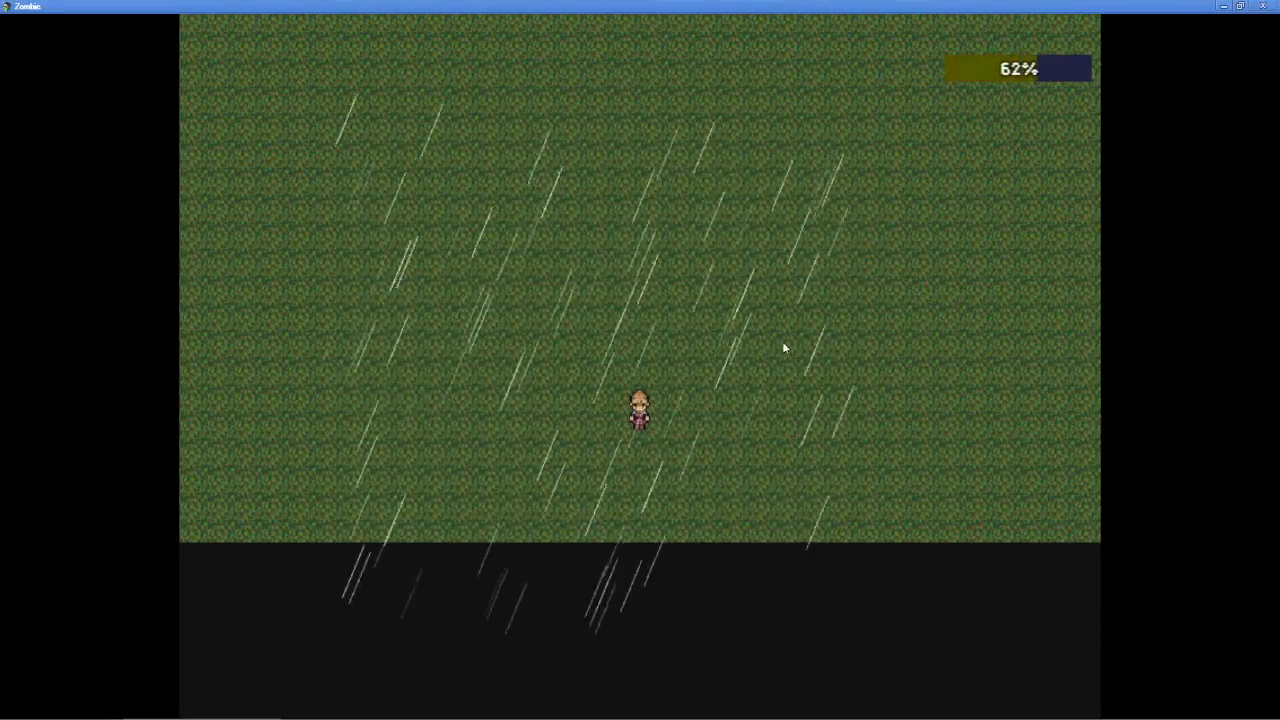
{"action": "left_click", "coordinate": [1080, 204]}
{"action": "left_click", "coordinate": [756, 101]}
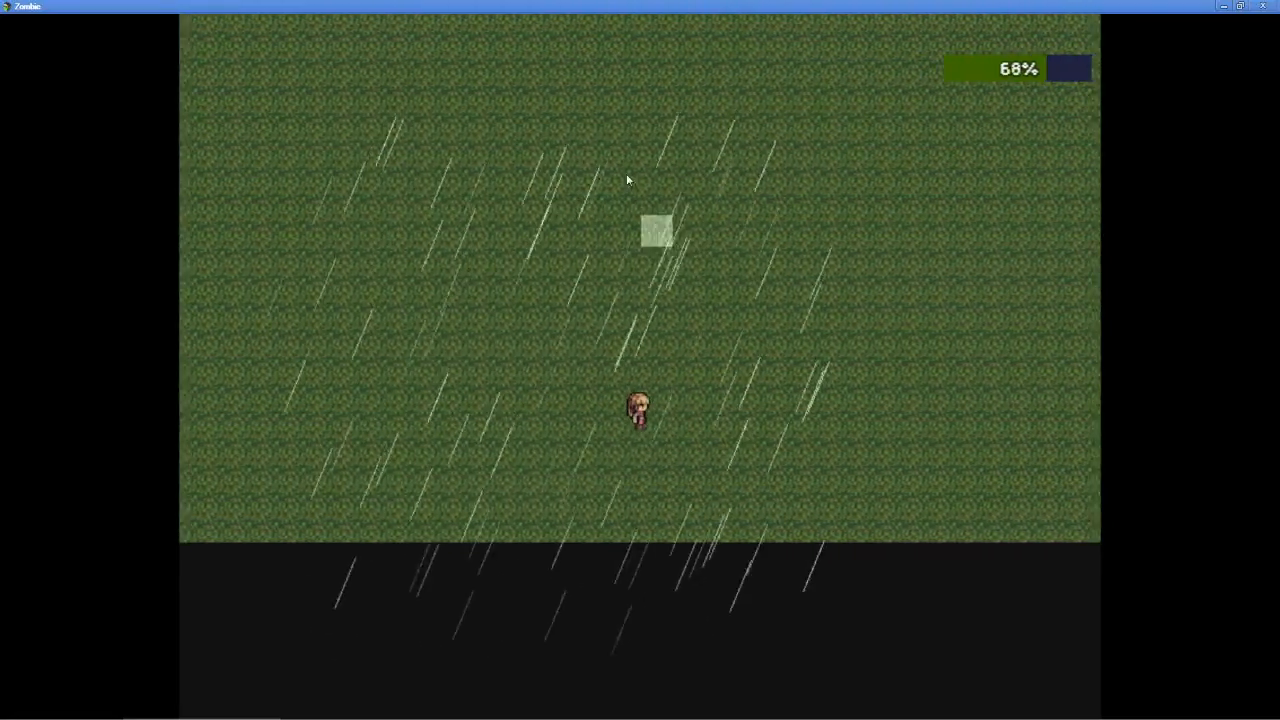
{"action": "left_click", "coordinate": [838, 366]}
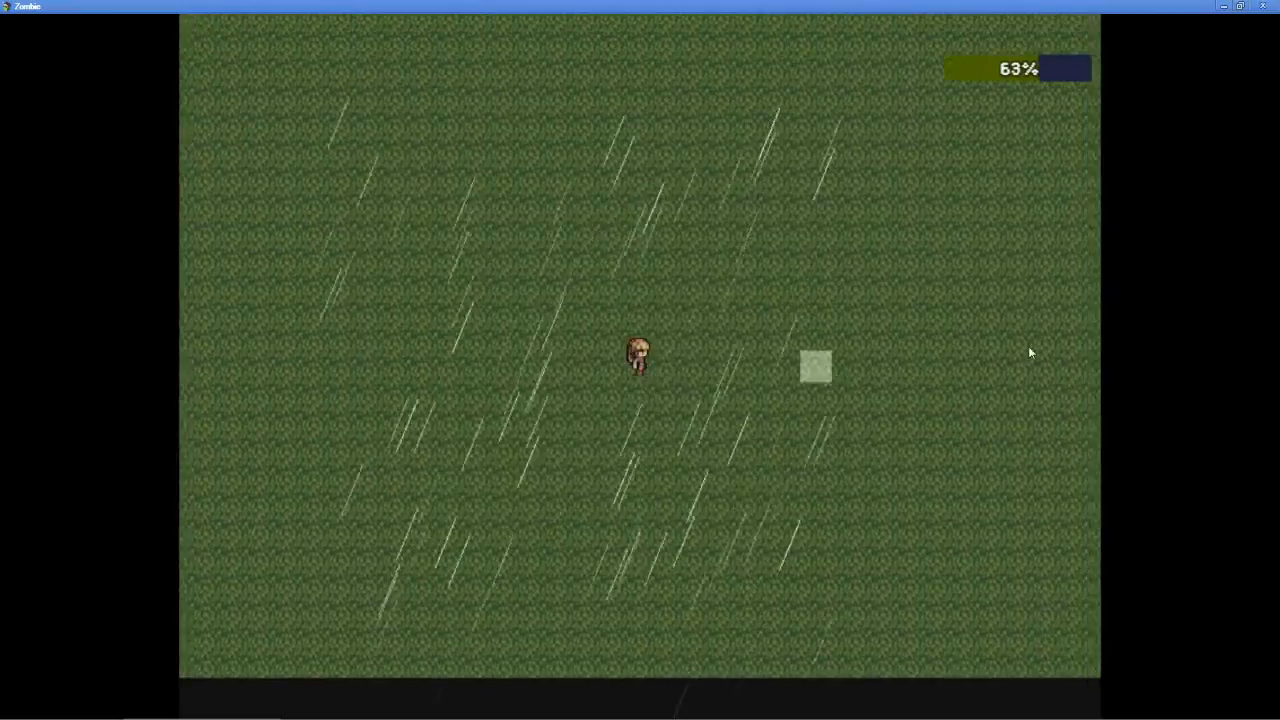
{"action": "mouse_move", "coordinate": [1029, 347]}
{"action": "left_mouse_down"}
{"action": "mouse_move", "coordinate": [1061, 335]}
{"action": "mouse_move", "coordinate": [1036, 187]}
{"action": "mouse_move", "coordinate": [990, 117]}
{"action": "mouse_move", "coordinate": [886, 80]}
{"action": "mouse_move", "coordinate": [786, 69]}
{"action": "mouse_move", "coordinate": [663, 93]}
{"action": "mouse_move", "coordinate": [737, 94]}
{"action": "mouse_move", "coordinate": [1023, 200]}
{"action": "mouse_move", "coordinate": [997, 517]}
{"action": "mouse_move", "coordinate": [1051, 297]}
{"action": "mouse_move", "coordinate": [869, 189]}
{"action": "mouse_move", "coordinate": [705, 124]}
{"action": "mouse_move", "coordinate": [880, 197]}
{"action": "mouse_move", "coordinate": [1071, 323]}
{"action": "mouse_move", "coordinate": [860, 174]}
{"action": "mouse_move", "coordinate": [825, 126]}
{"action": "left_mouse_up"}
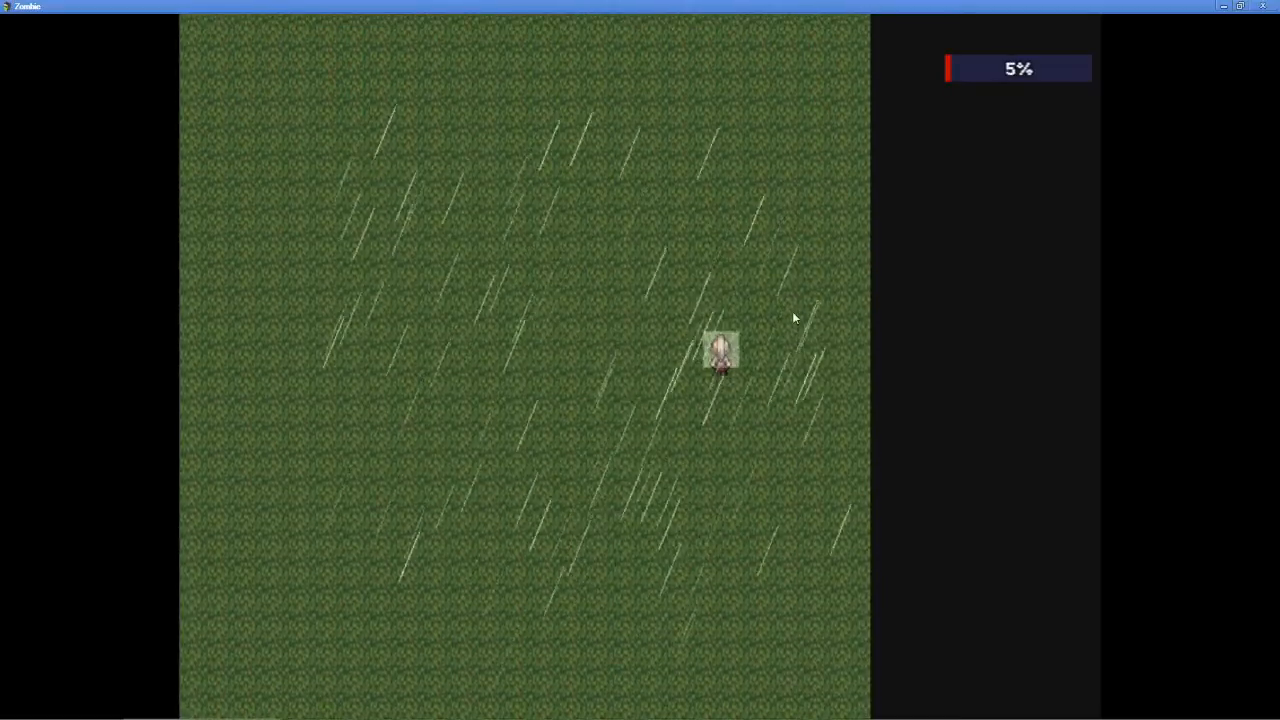
{"action": "left_click", "coordinate": [1268, 8]}
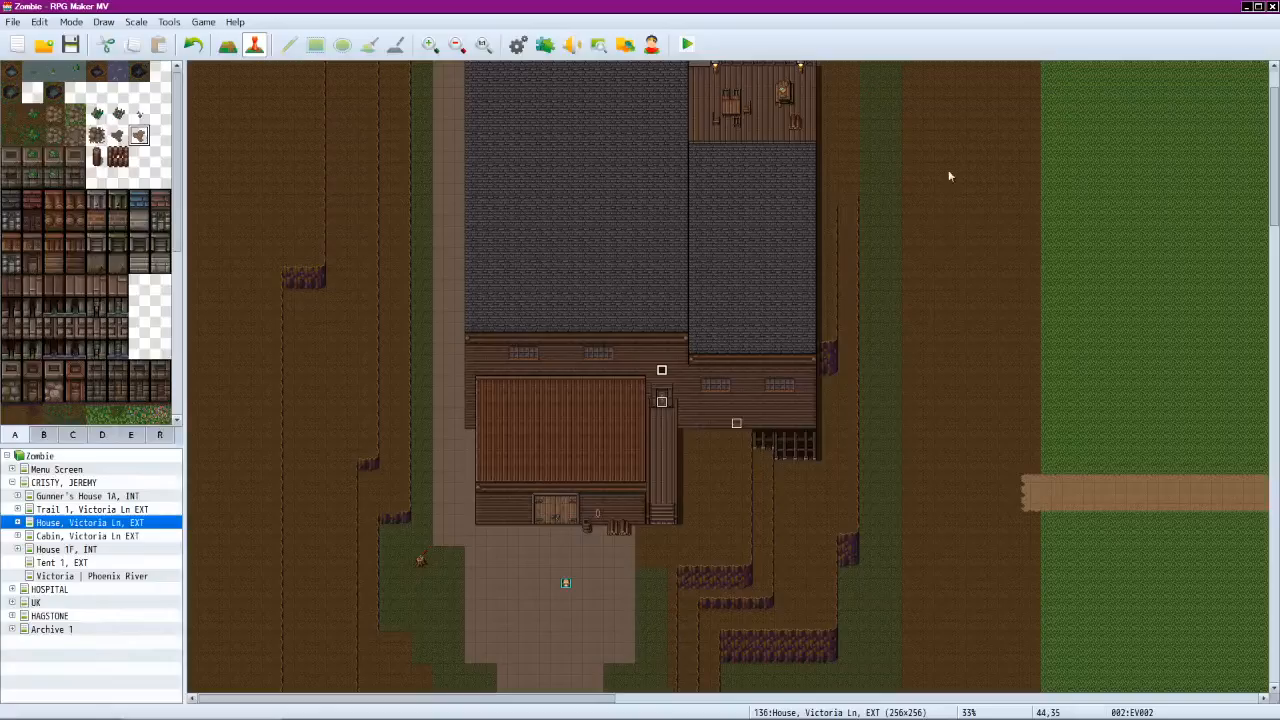
Compare the whole house map with the satellite image vl2.png in Windows Photo Viewer, and return to the map editor.
{"action": "left_click", "coordinate": [456, 45]}
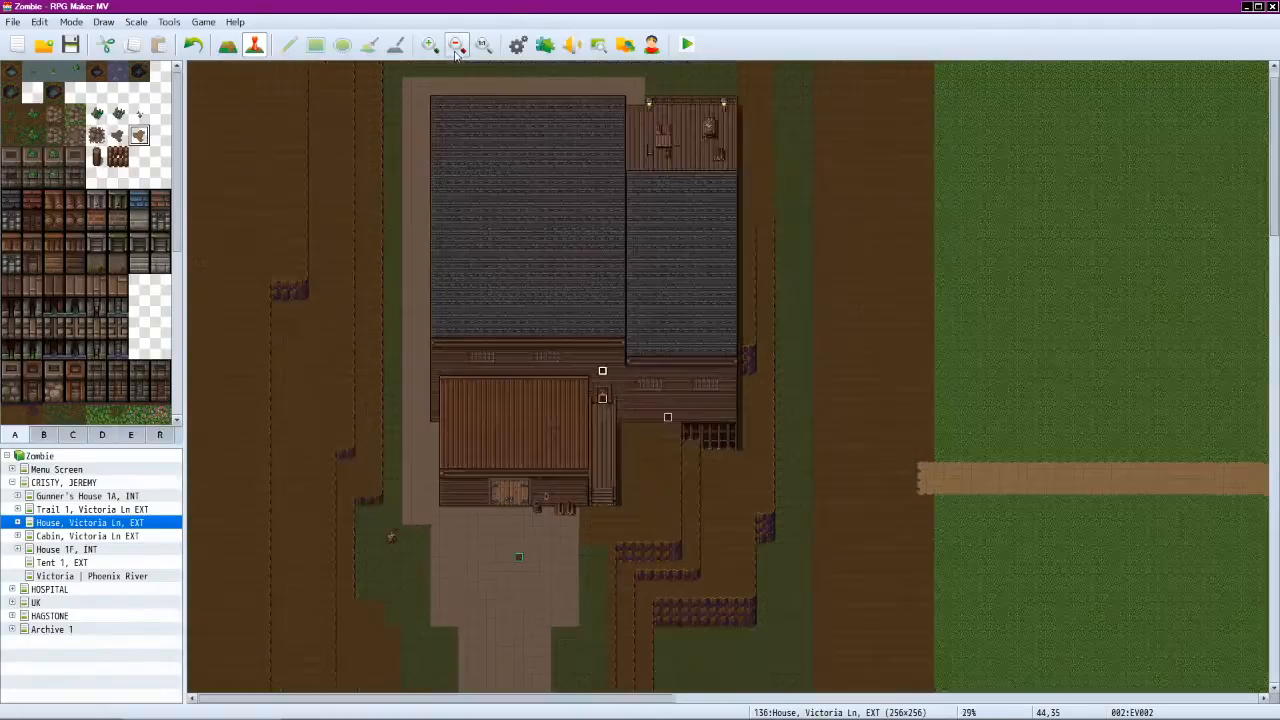
{"action": "left_click", "coordinate": [456, 45]}
{"action": "left_click", "coordinate": [456, 45]}
{"action": "left_click", "coordinate": [456, 45]}
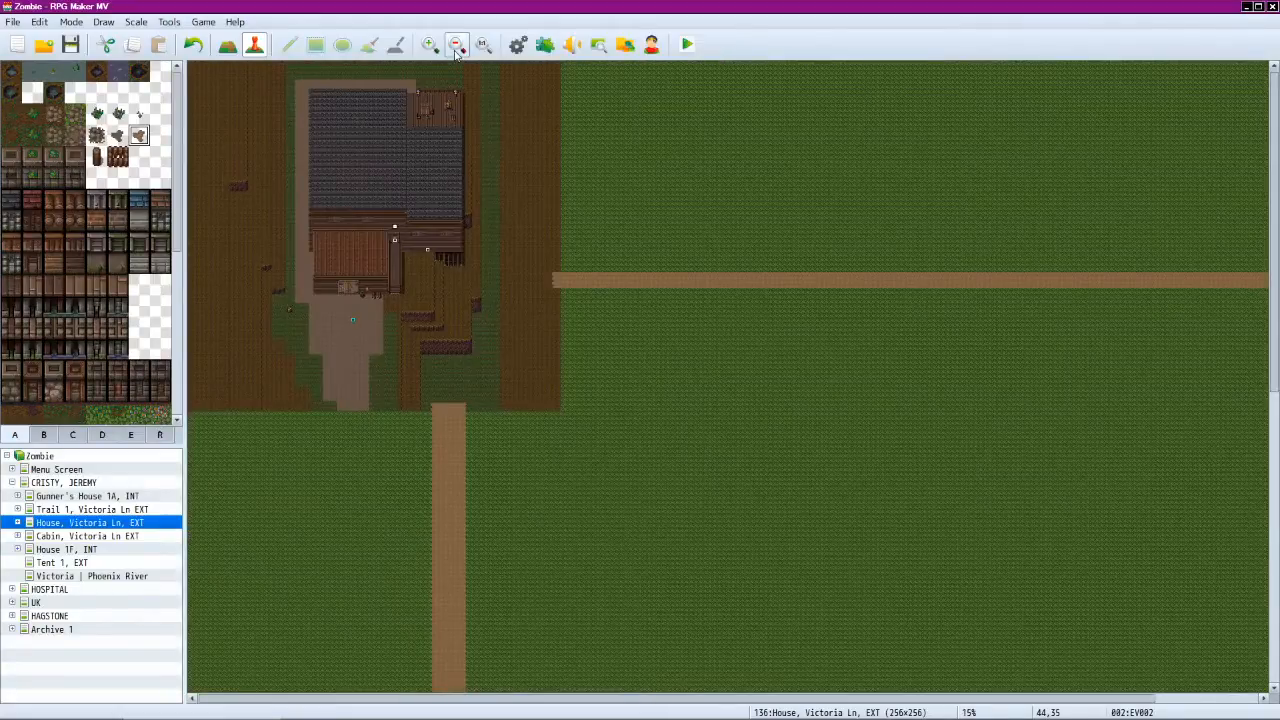
{"action": "left_click", "coordinate": [456, 46]}
{"action": "left_click", "coordinate": [456, 46]}
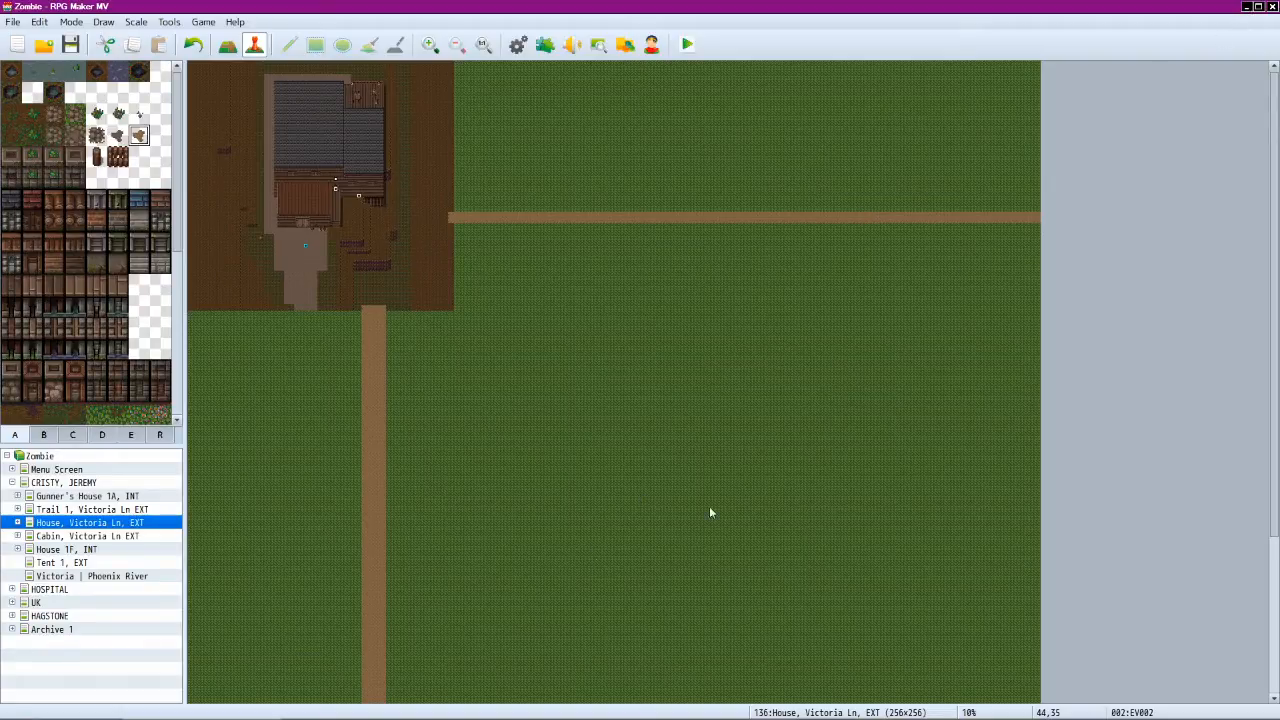
{"action": "left_click", "coordinate": [1246, 7]}
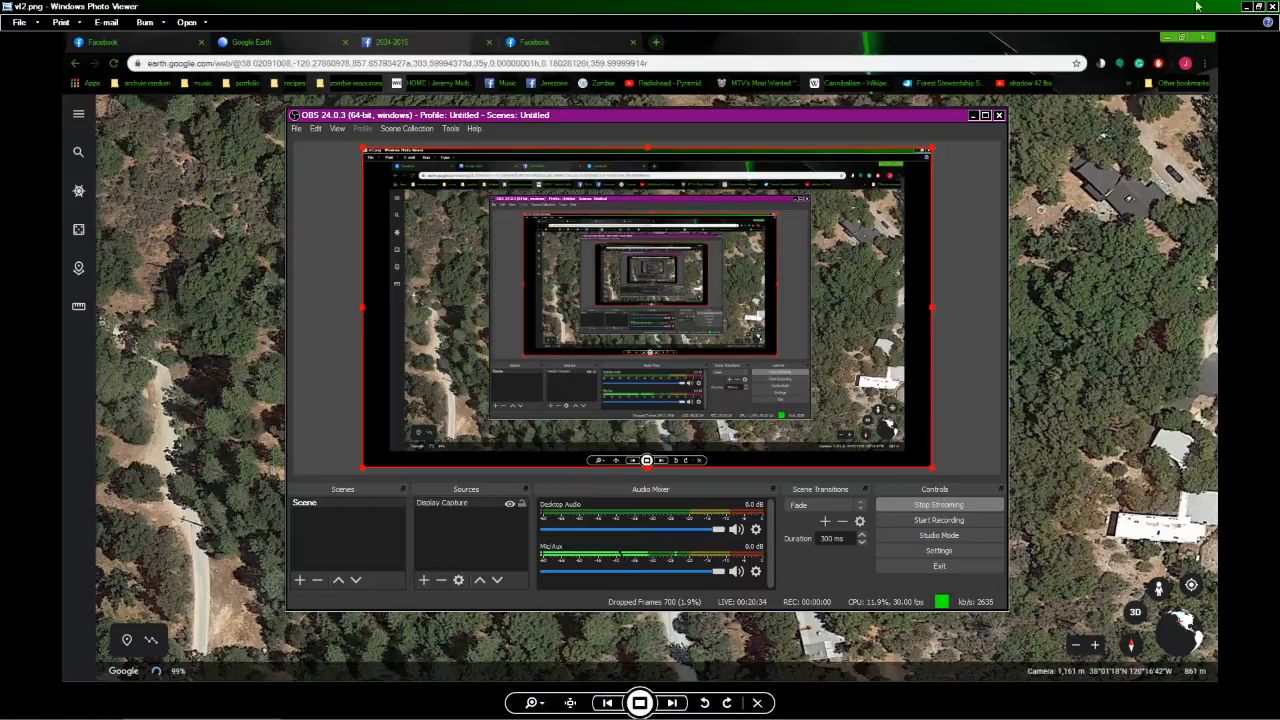
{"action": "left_click", "coordinate": [972, 115]}
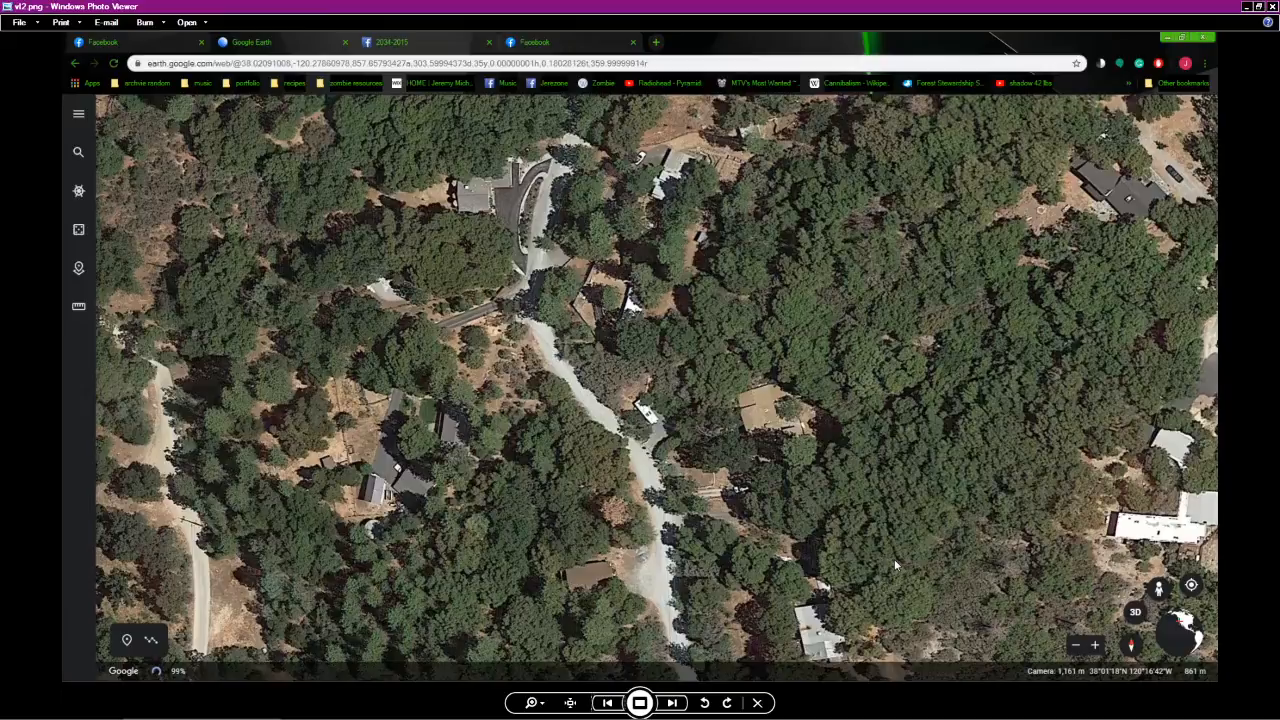
{"action": "mouse_move", "coordinate": [50, 716]}
{"action": "left_click", "coordinate": [203, 707]}
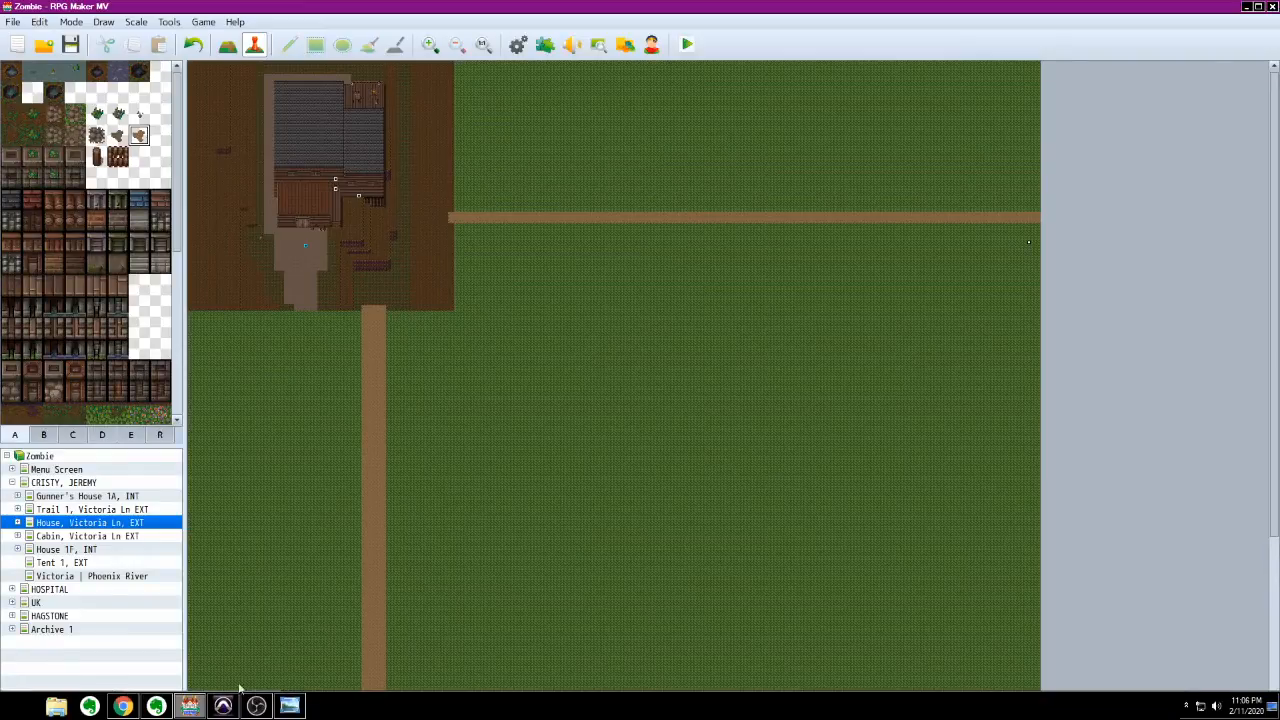
Switch to Chrome, search Google for "rpg mv event spawn plugin" in a new tab, and open the Galv's Event Spawner forum thread.
{"action": "left_click", "coordinate": [124, 708]}
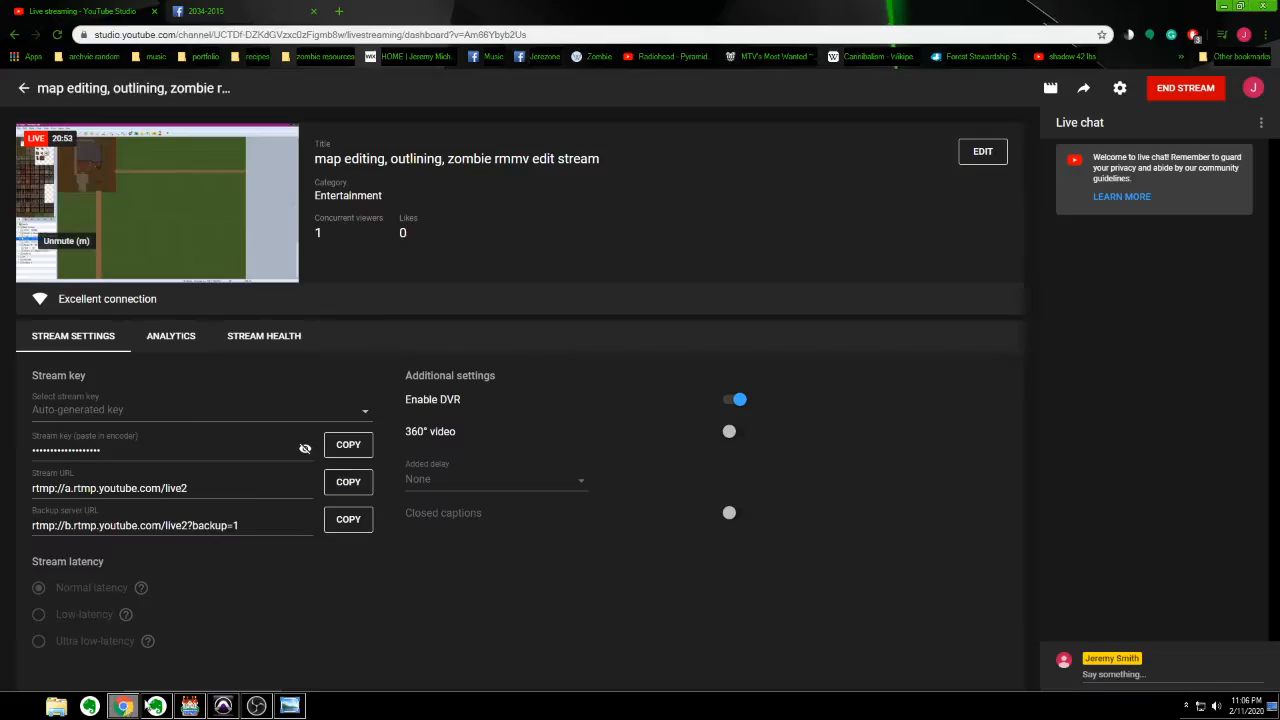
{"action": "left_click", "coordinate": [339, 11]}
{"action": "type", "text": "tpg"}
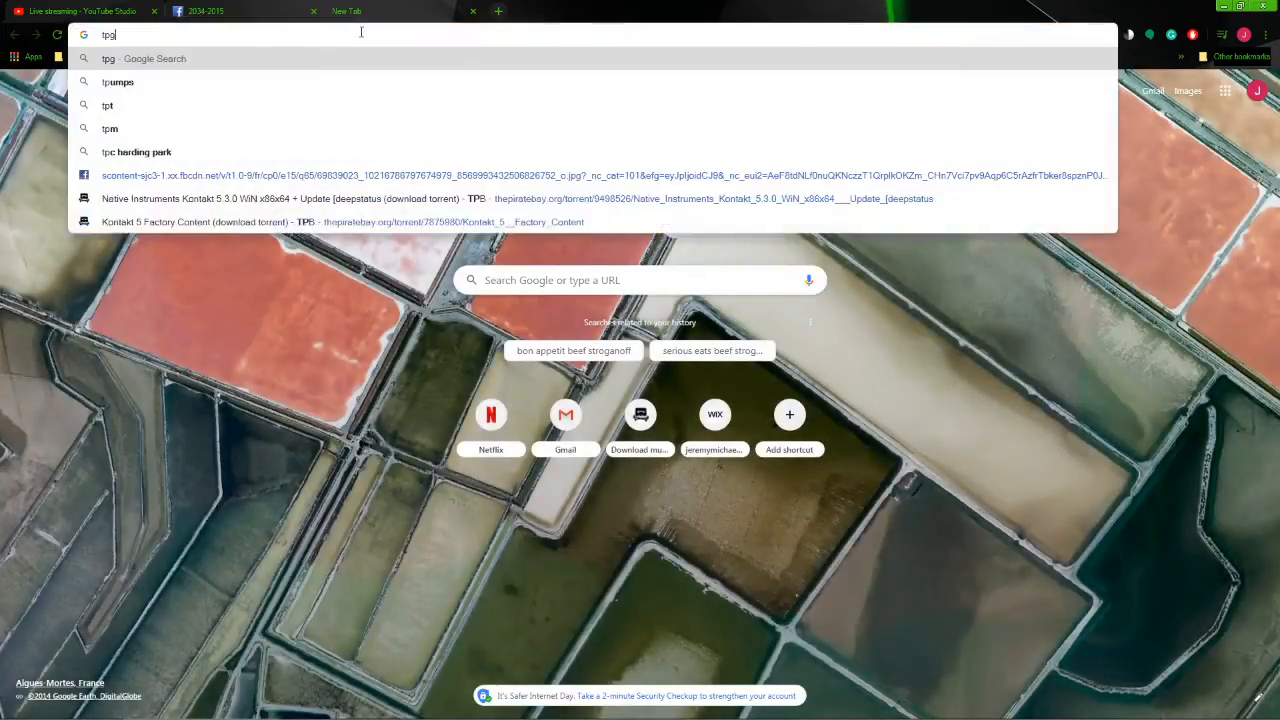
{"action": "type", "text": " mv event spawn plugin"}
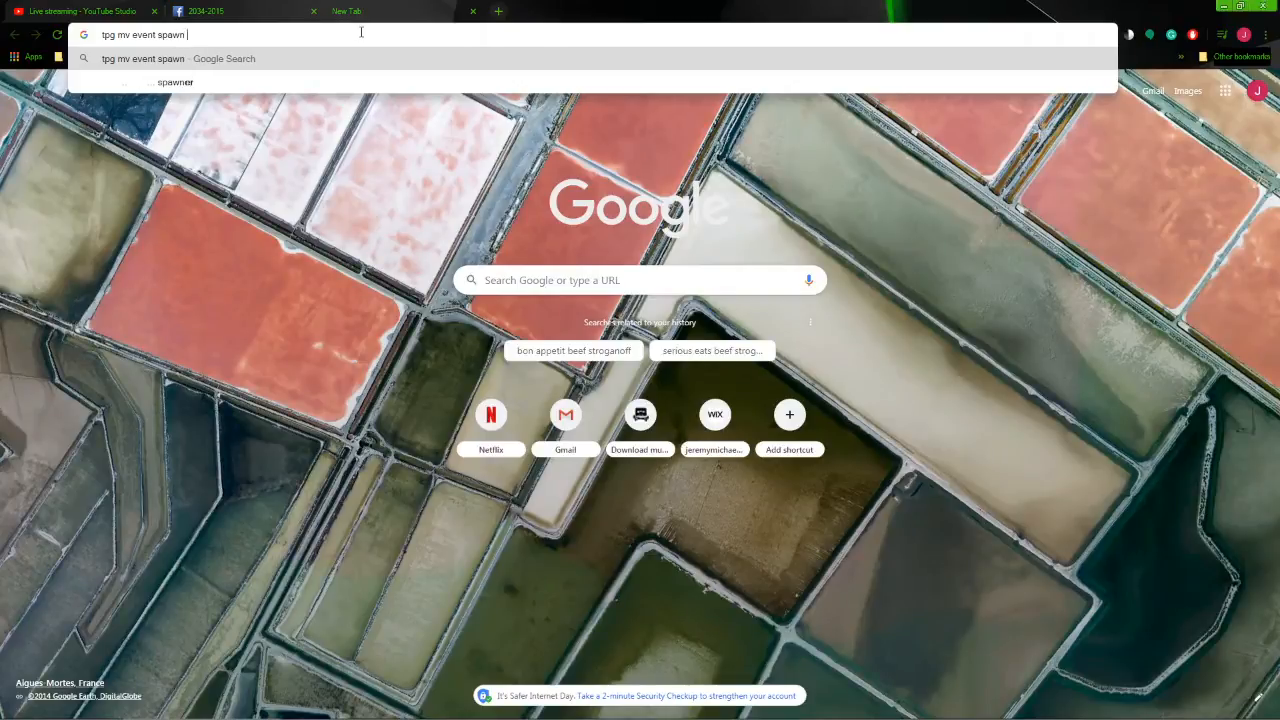
{"action": "key", "text": "Return"}
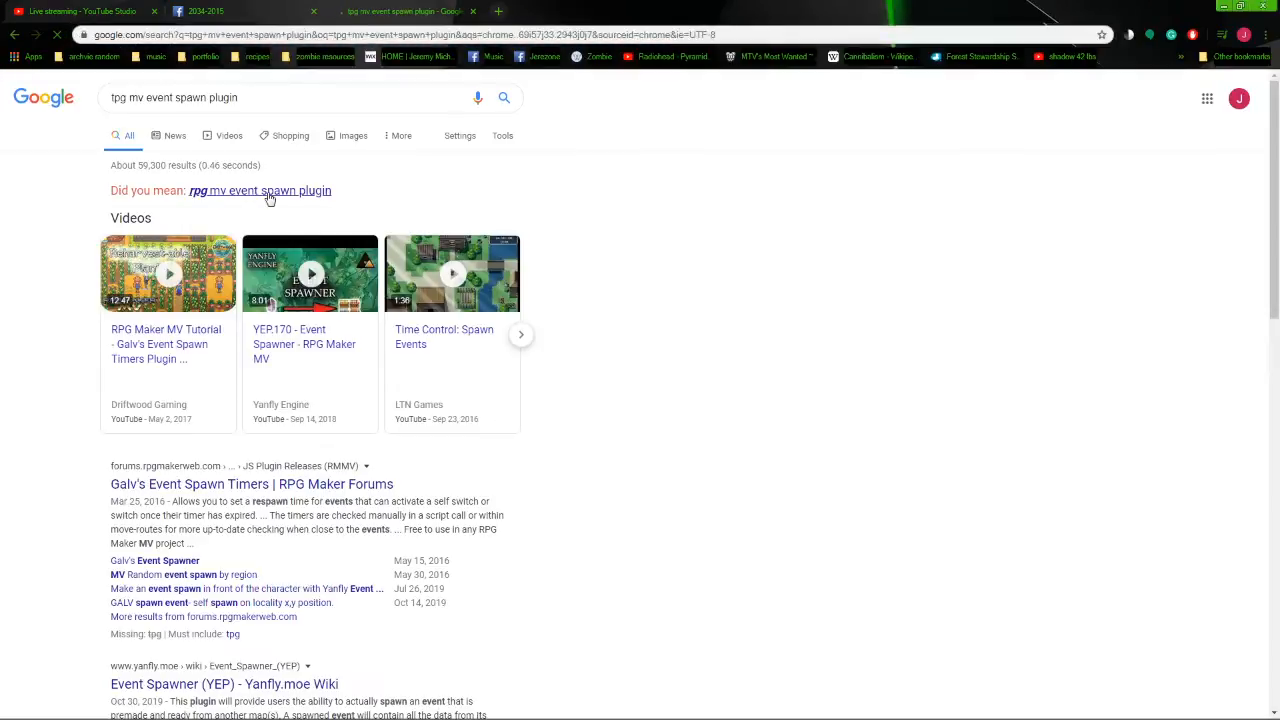
{"action": "left_click", "coordinate": [268, 192]}
{"action": "scroll", "coordinate": [372, 372], "scroll_direction": "down", "scroll_amount": 1}
{"action": "left_click", "coordinate": [295, 338]}
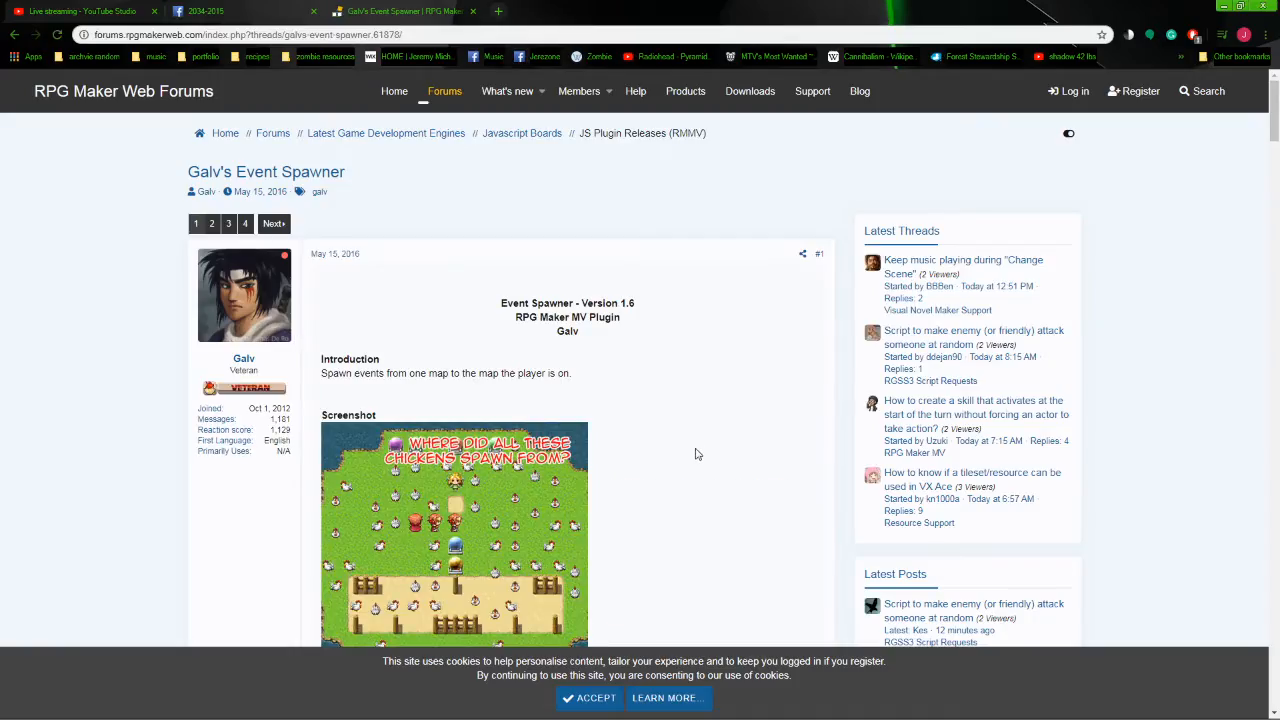
Read the Galv's Event Spawner thread for its features, usage instructions, updates and replies about map and event IDs.
{"action": "scroll", "coordinate": [677, 450], "scroll_direction": "down", "scroll_amount": 3}
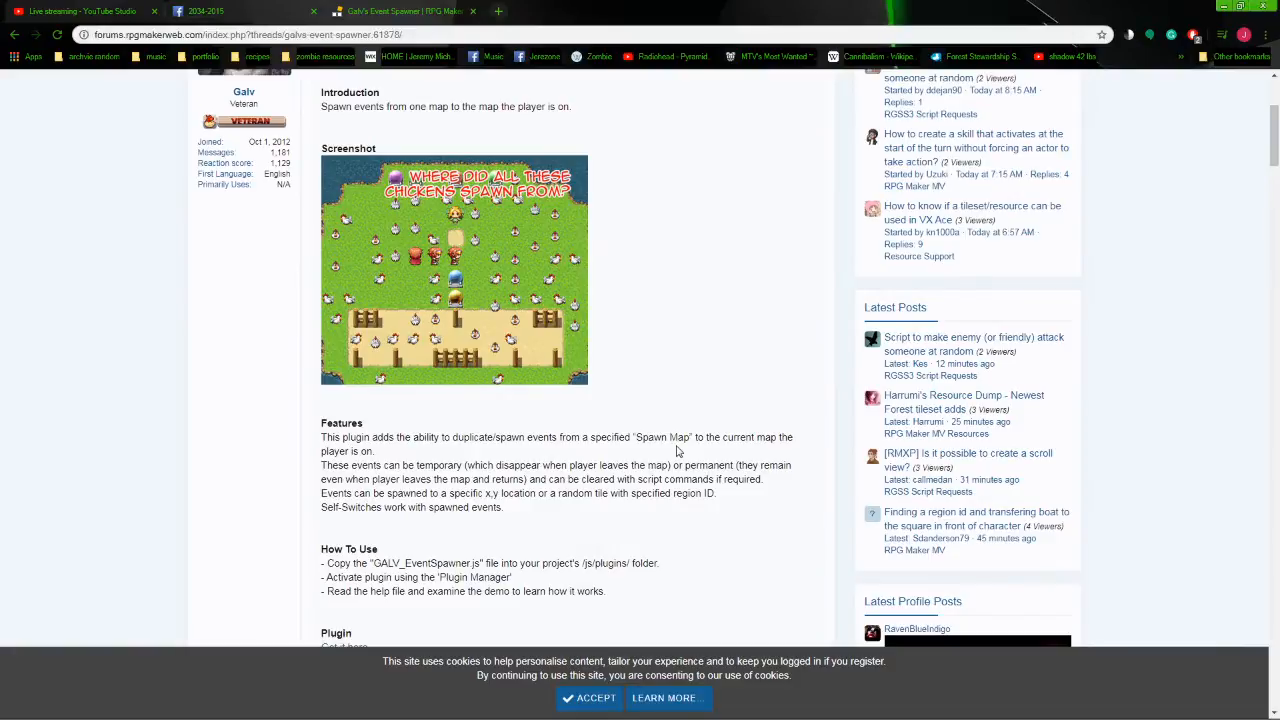
{"action": "scroll", "coordinate": [677, 451], "scroll_direction": "down", "scroll_amount": 2}
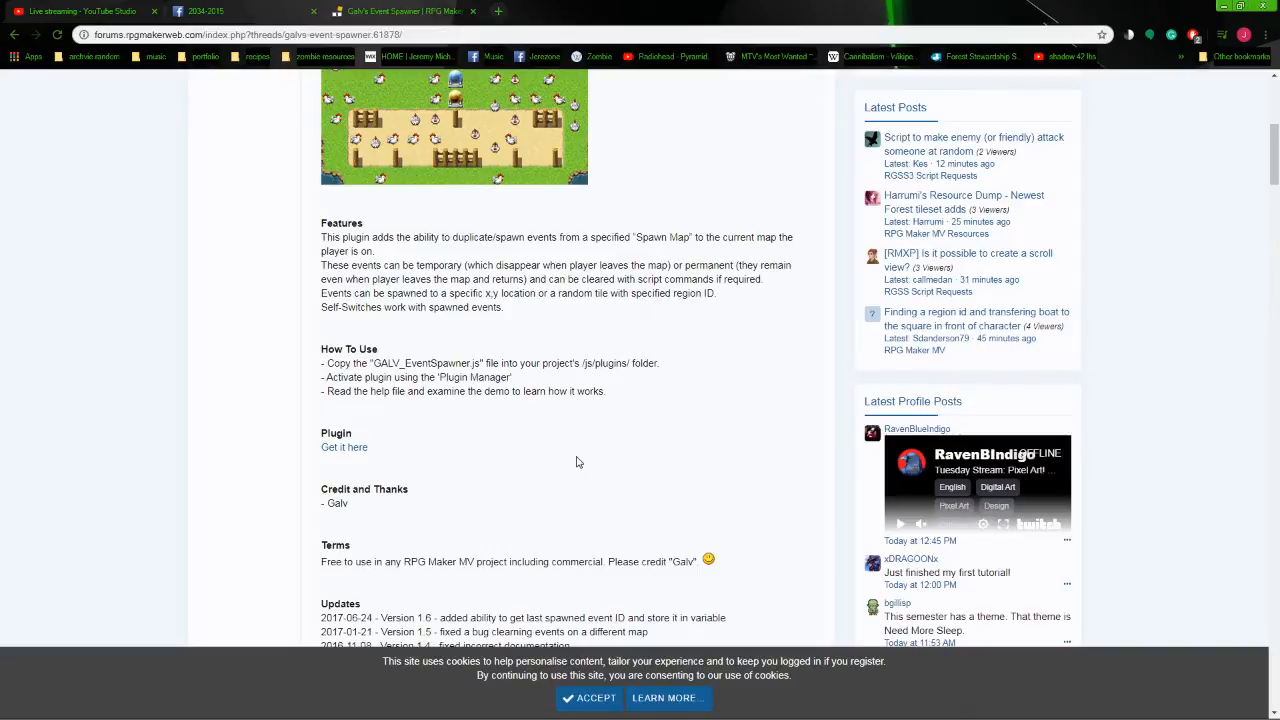
{"action": "scroll", "coordinate": [576, 462], "scroll_direction": "down", "scroll_amount": 3}
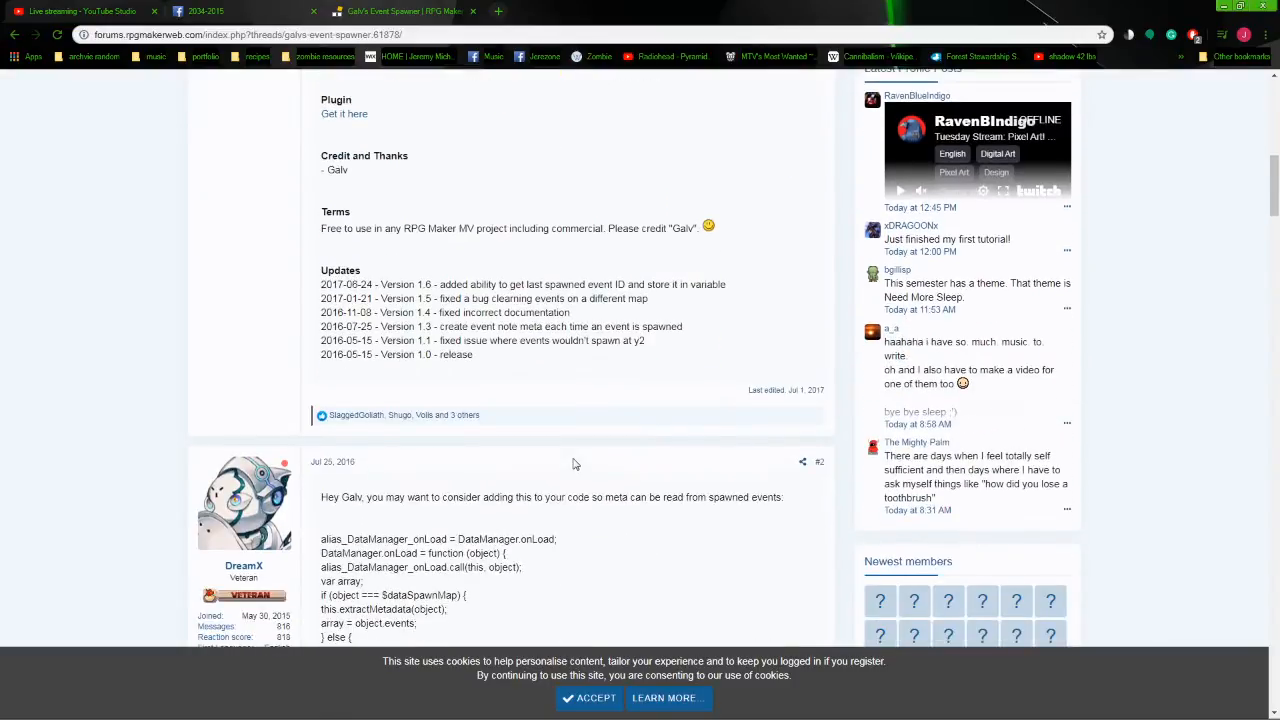
{"action": "scroll", "coordinate": [576, 464], "scroll_direction": "down", "scroll_amount": 3}
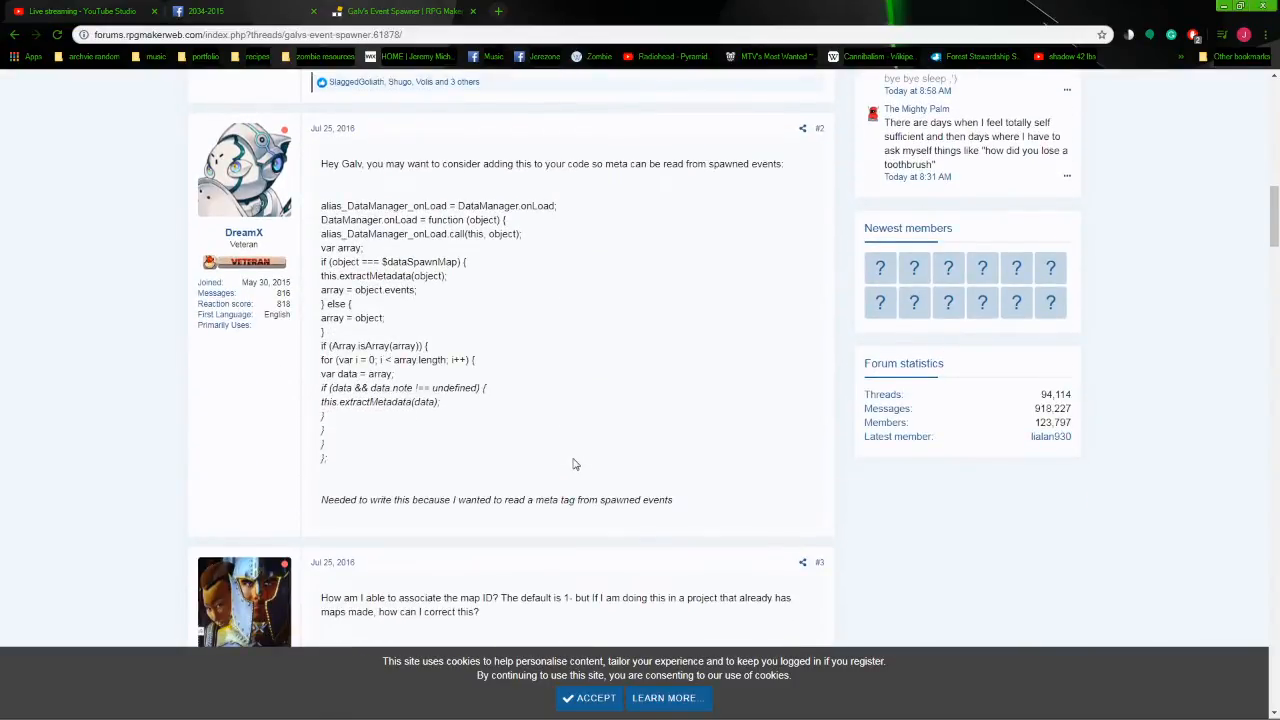
{"action": "scroll", "coordinate": [575, 463], "scroll_direction": "down", "scroll_amount": 3}
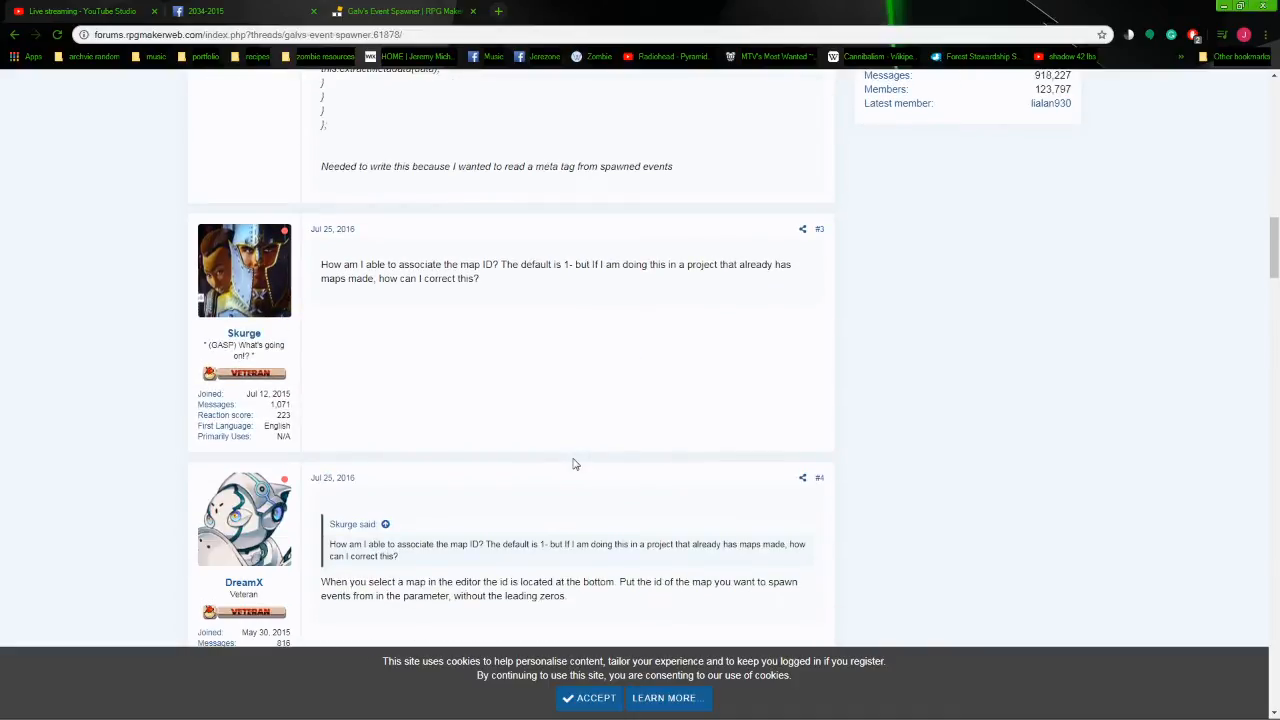
{"action": "scroll", "coordinate": [575, 464], "scroll_direction": "down", "scroll_amount": 3}
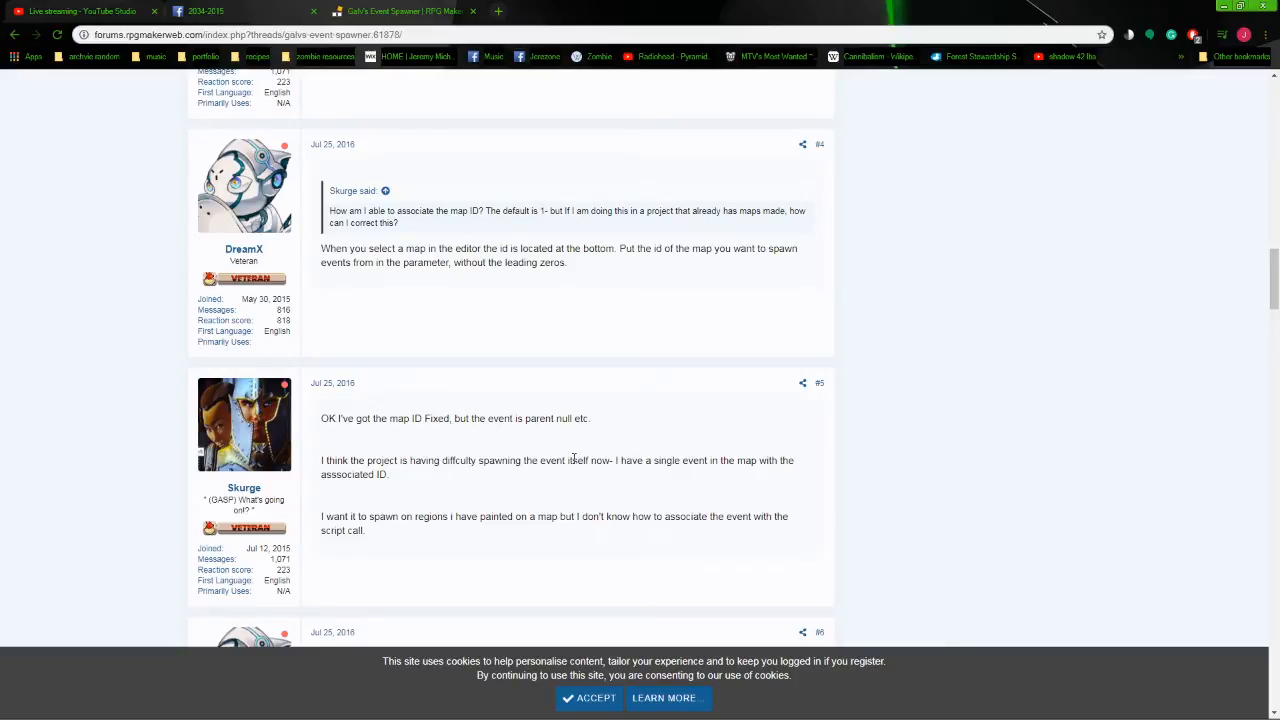
{"action": "scroll", "coordinate": [574, 458], "scroll_direction": "down", "scroll_amount": 3}
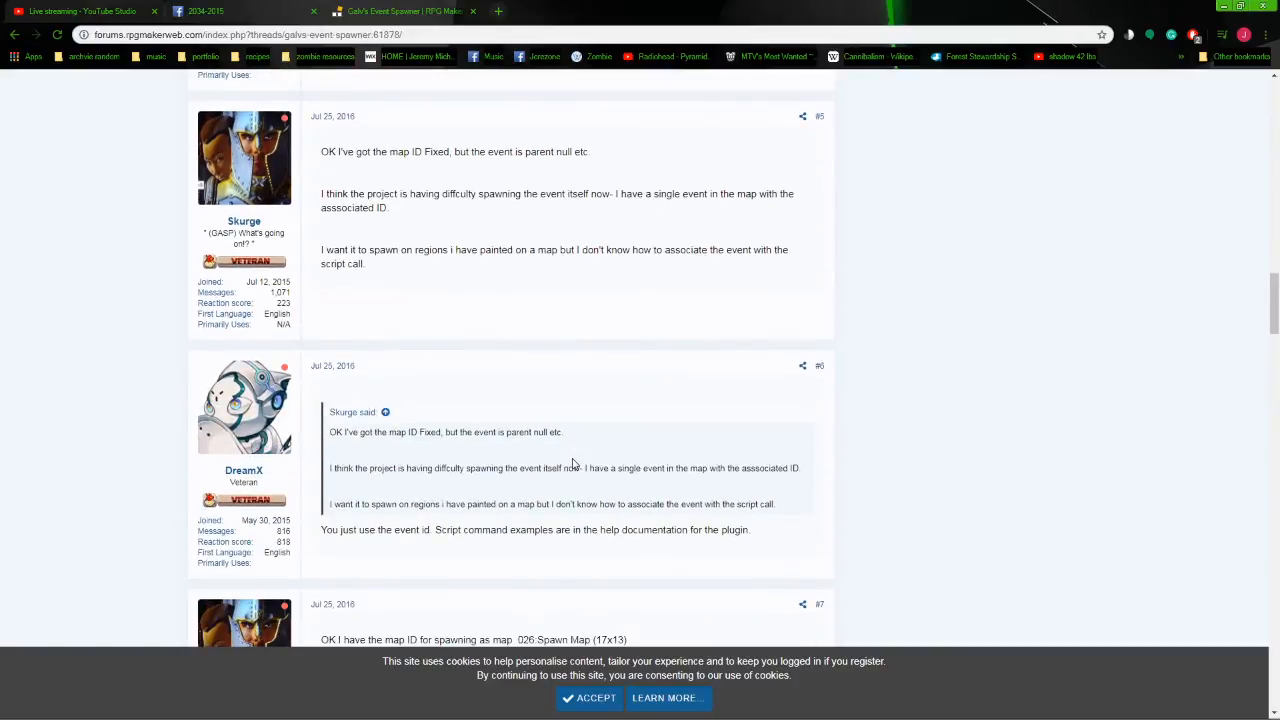
{"action": "scroll", "coordinate": [572, 520], "scroll_direction": "up", "scroll_amount": 20}
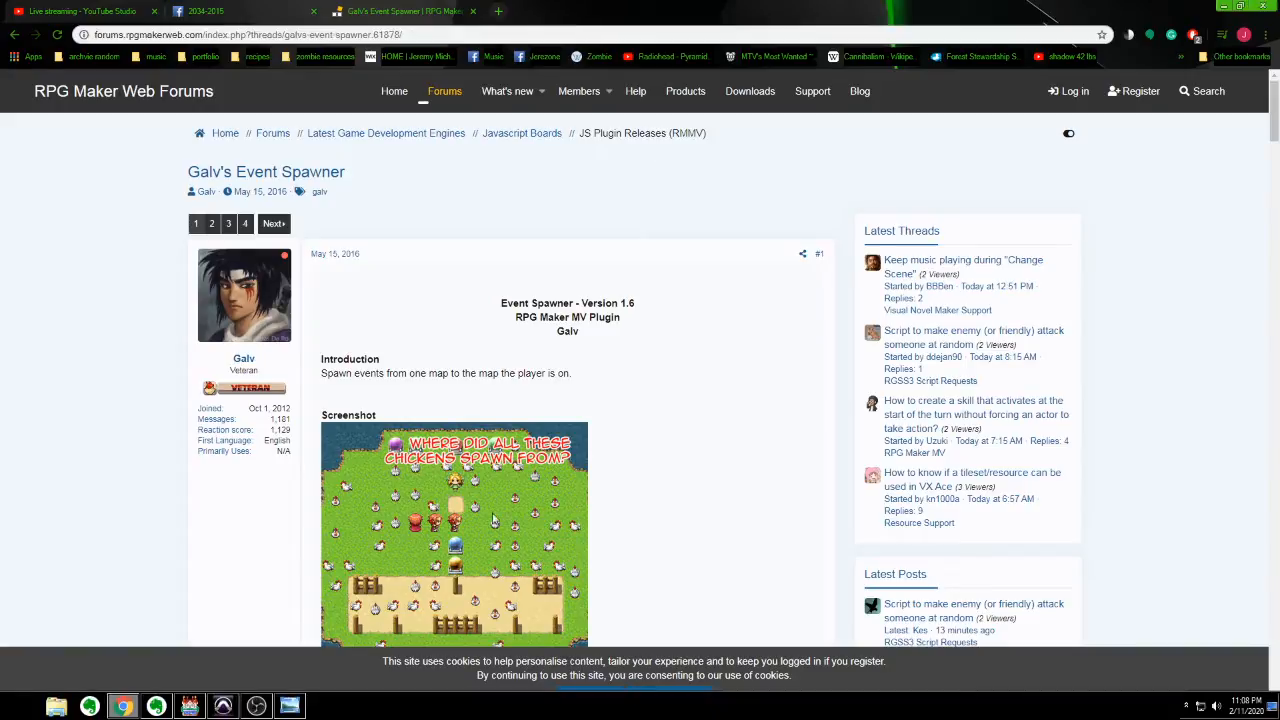
Go back to the search results and open the Event Spawner (YEP) page on the Yanfly.moe Wiki.
{"action": "left_click", "coordinate": [14, 34]}
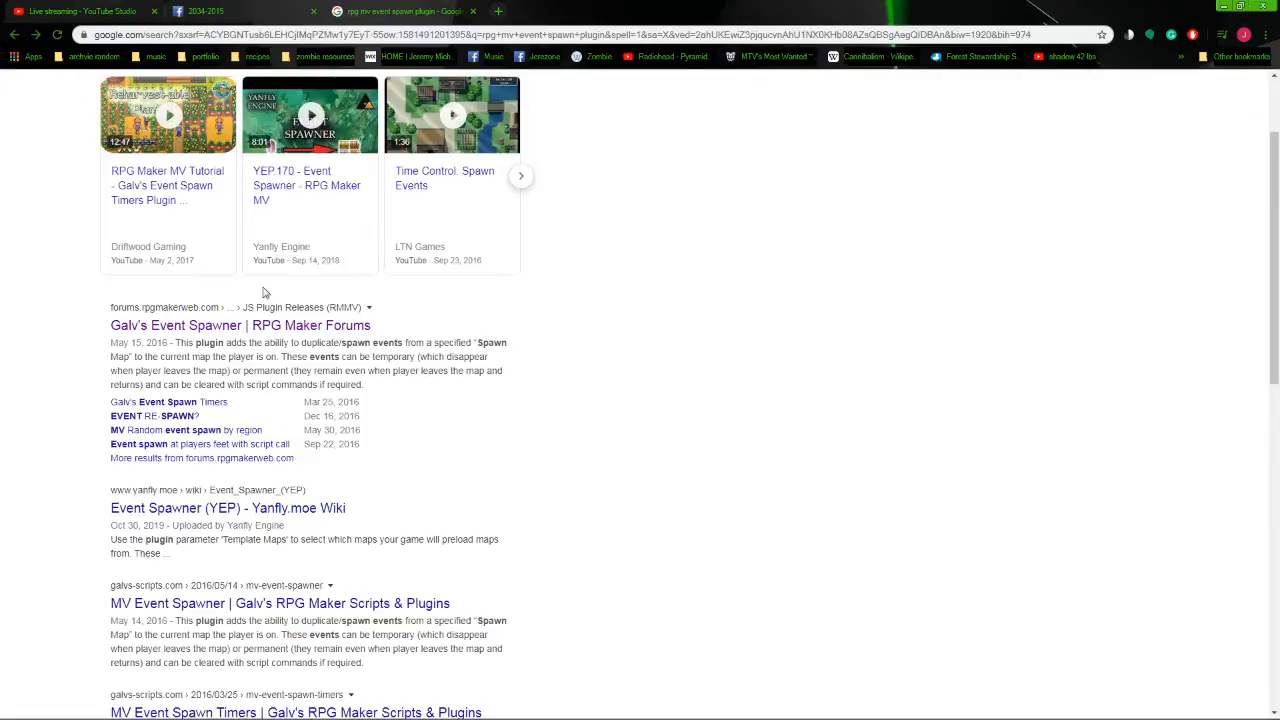
{"action": "scroll", "coordinate": [258, 322], "scroll_direction": "down", "scroll_amount": 1}
{"action": "scroll", "coordinate": [258, 322], "scroll_direction": "down", "scroll_amount": 2}
{"action": "left_click", "coordinate": [330, 242]}
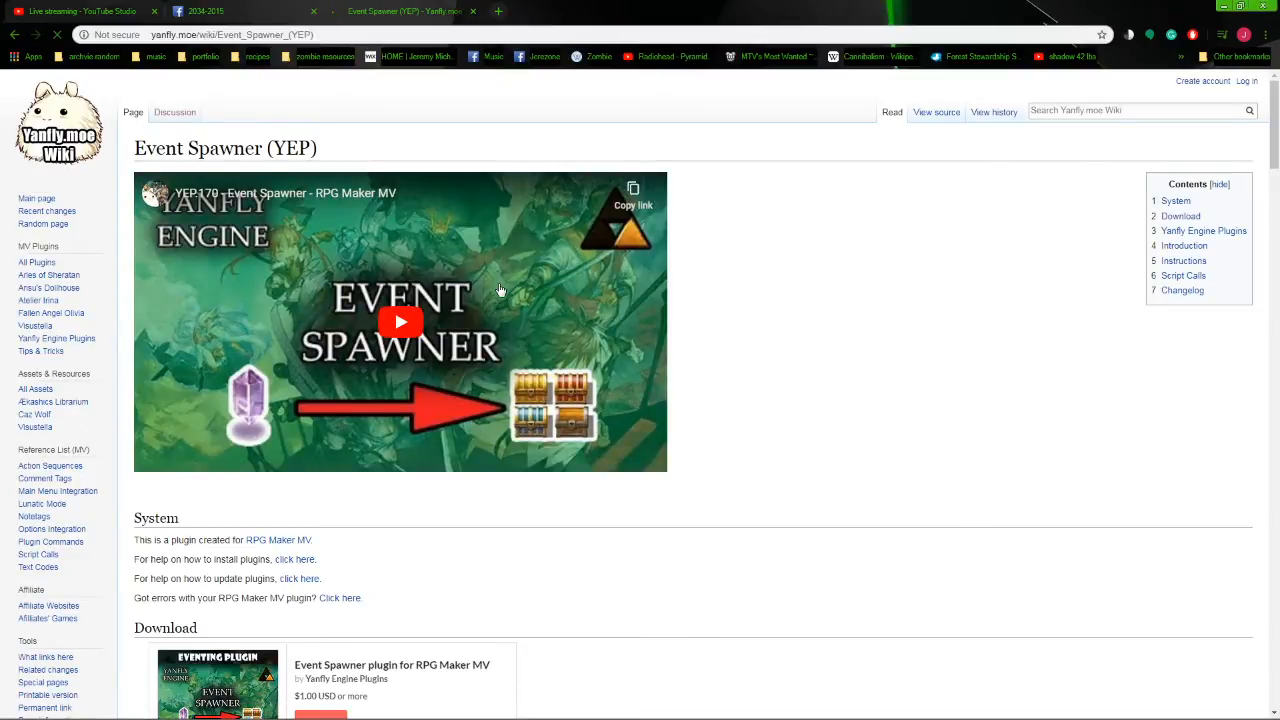
Read the Event Spawner (YEP) introduction, instructions, spawning limitations and script calls for spawning events at coordinates and in regions.
{"action": "scroll", "coordinate": [497, 289], "scroll_direction": "down", "scroll_amount": 3}
{"action": "scroll", "coordinate": [501, 290], "scroll_direction": "up", "scroll_amount": 2}
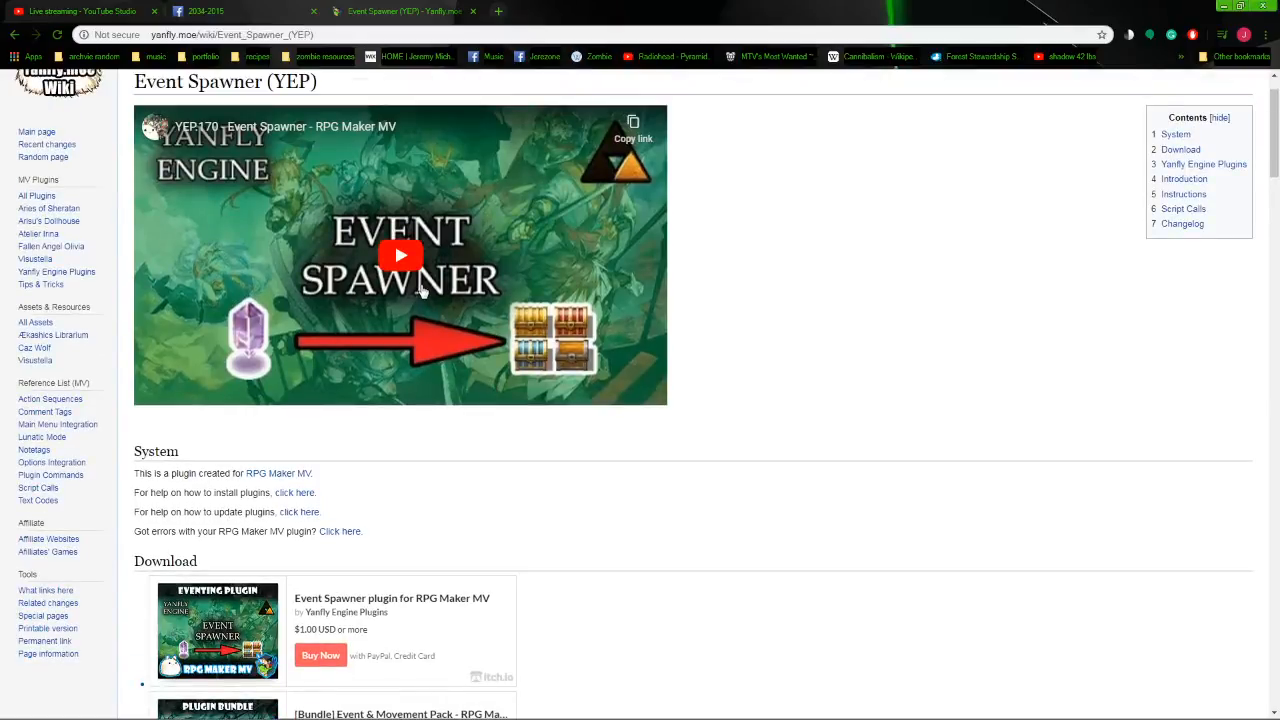
{"action": "scroll", "coordinate": [429, 437], "scroll_direction": "down", "scroll_amount": 7}
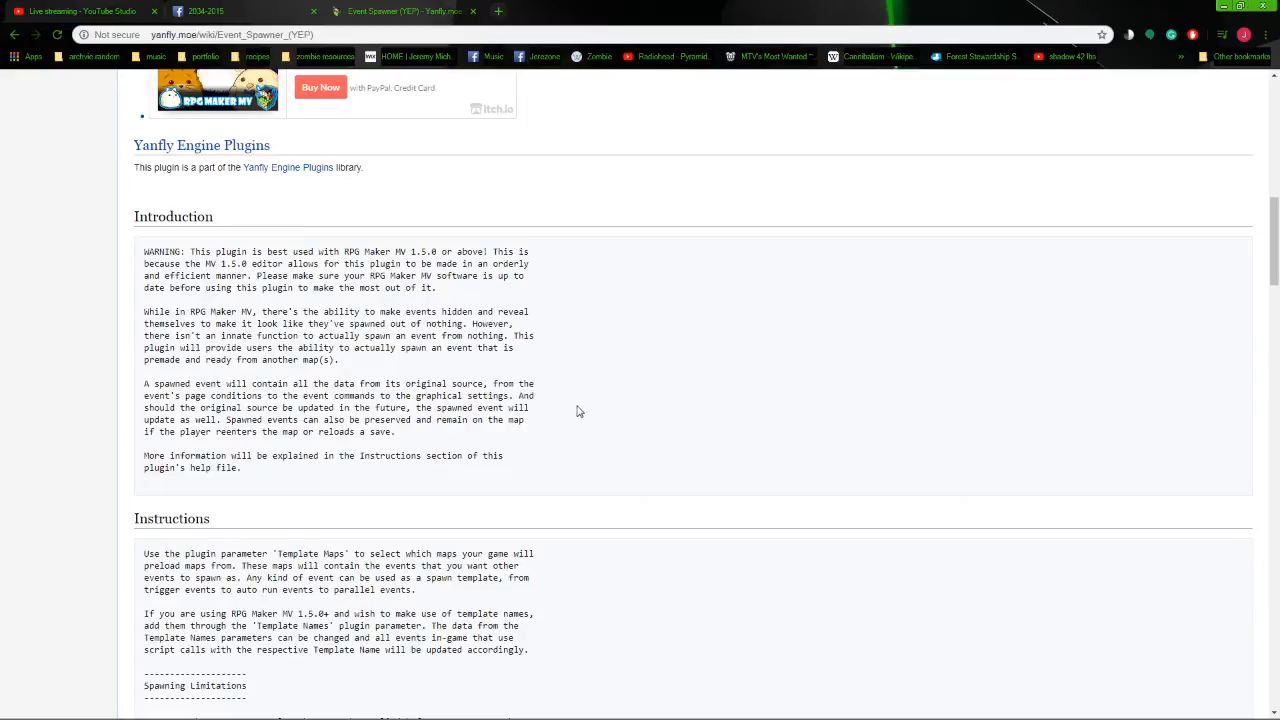
{"action": "scroll", "coordinate": [562, 422], "scroll_direction": "down", "scroll_amount": 3}
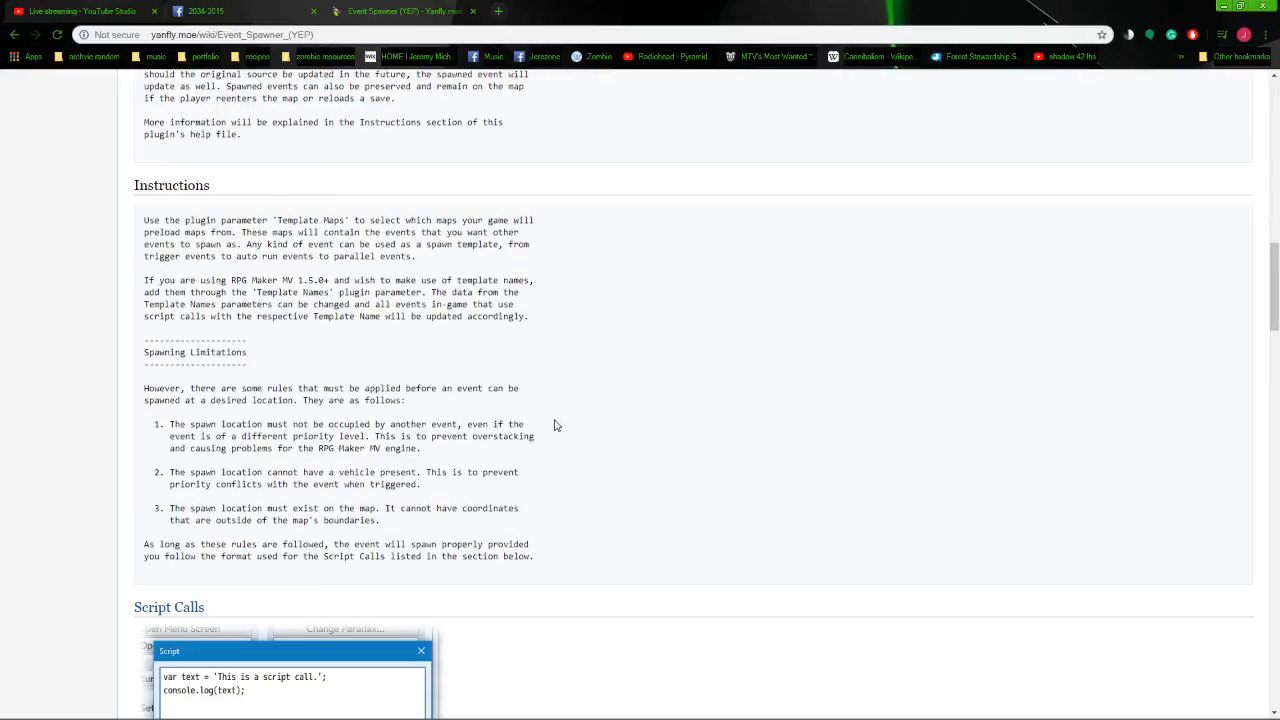
{"action": "scroll", "coordinate": [556, 425], "scroll_direction": "down", "scroll_amount": 2}
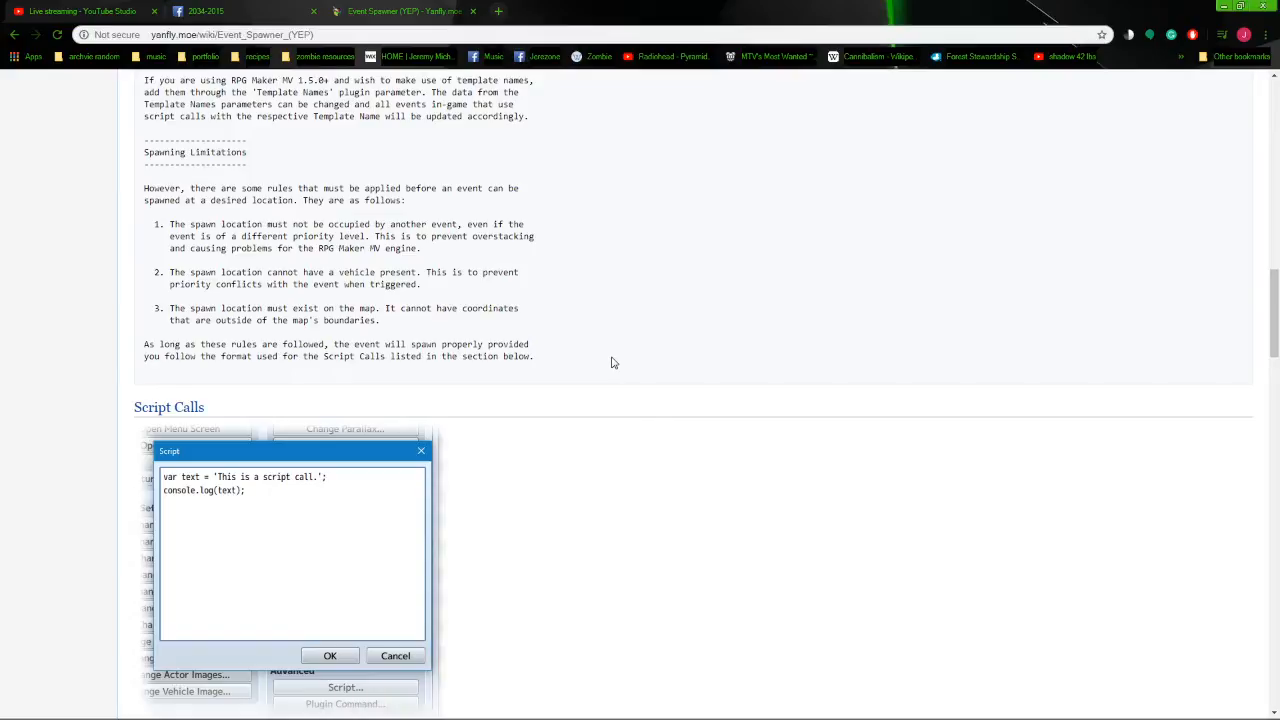
{"action": "scroll", "coordinate": [613, 363], "scroll_direction": "down", "scroll_amount": 4}
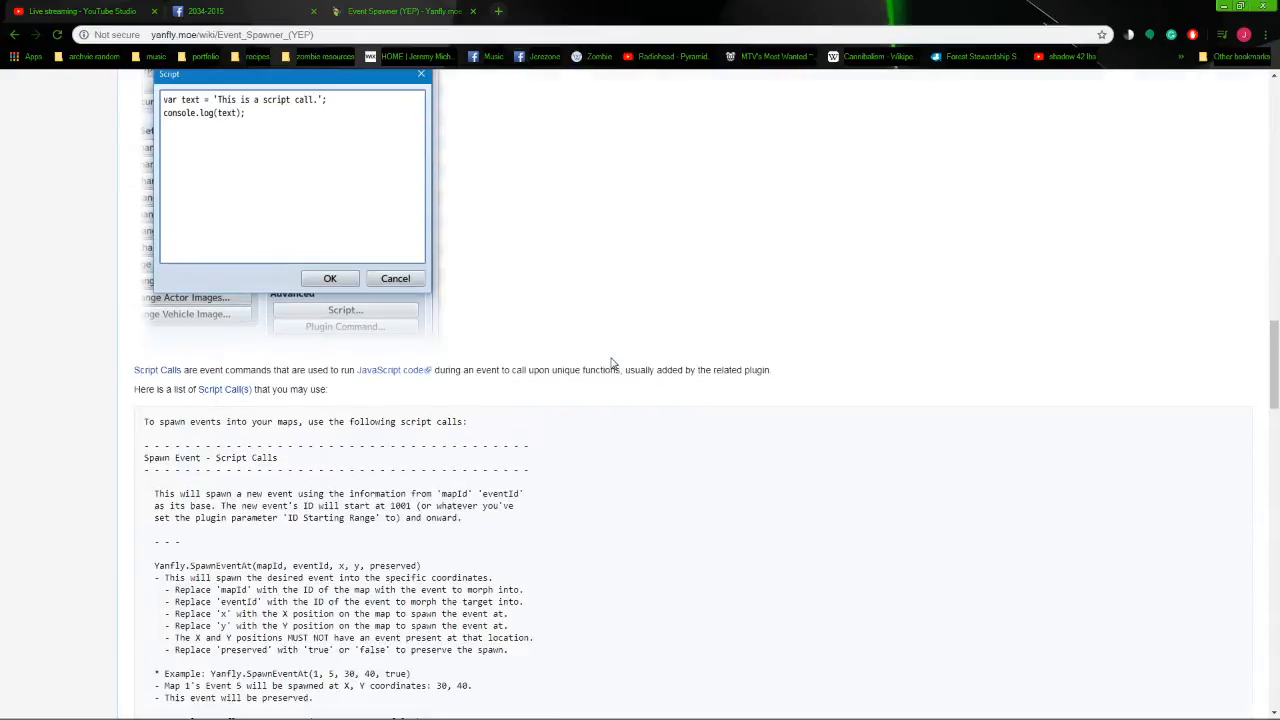
{"action": "scroll", "coordinate": [613, 363], "scroll_direction": "down", "scroll_amount": 1}
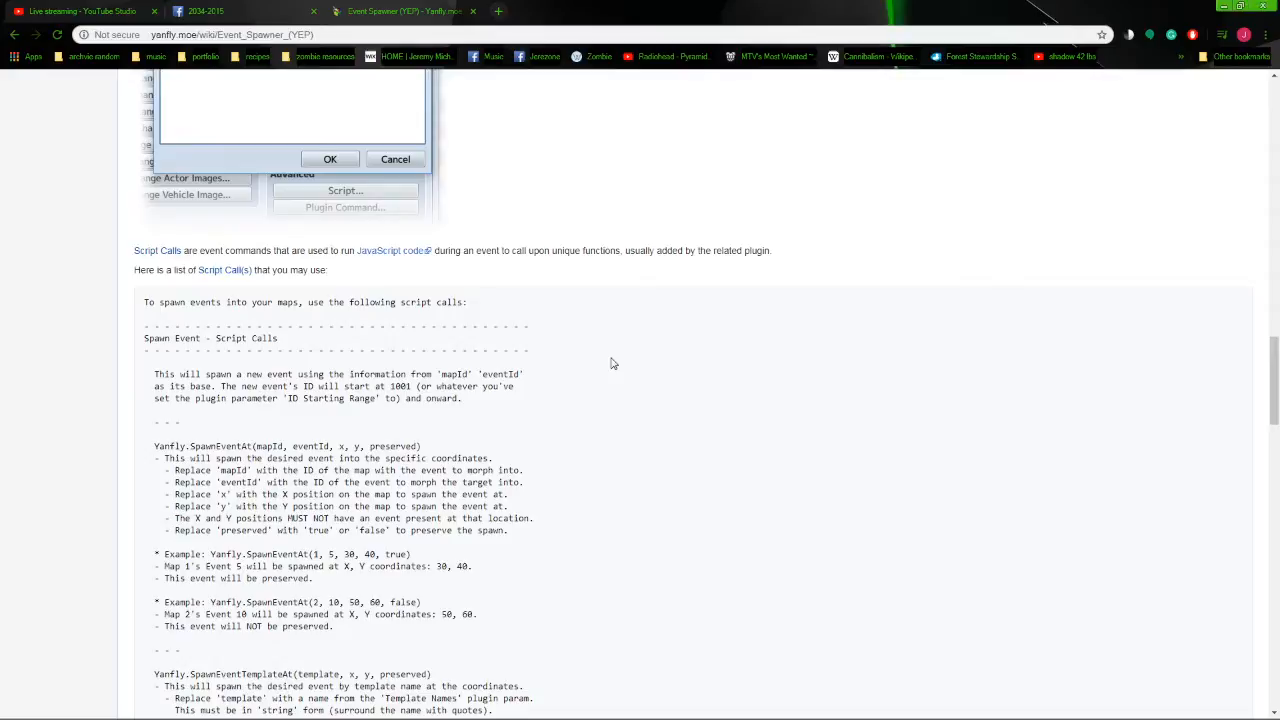
{"action": "scroll", "coordinate": [613, 363], "scroll_direction": "down", "scroll_amount": 2}
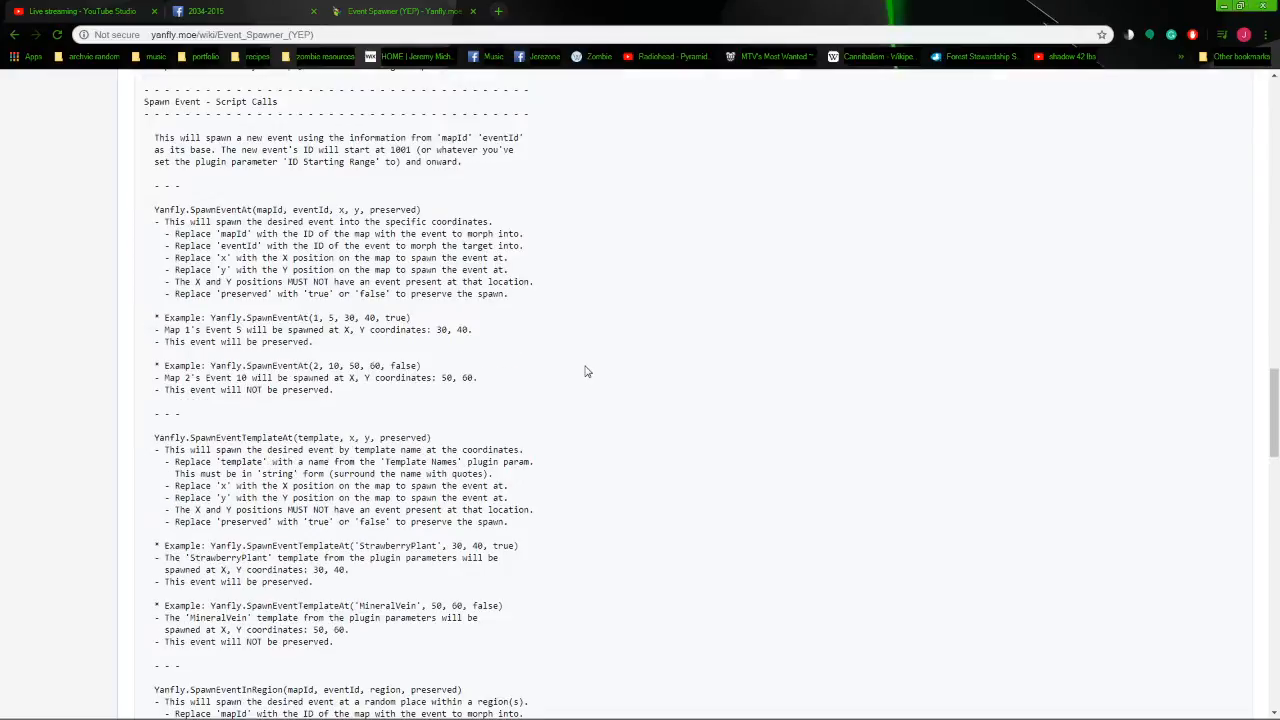
{"action": "scroll", "coordinate": [584, 374], "scroll_direction": "down", "scroll_amount": 5}
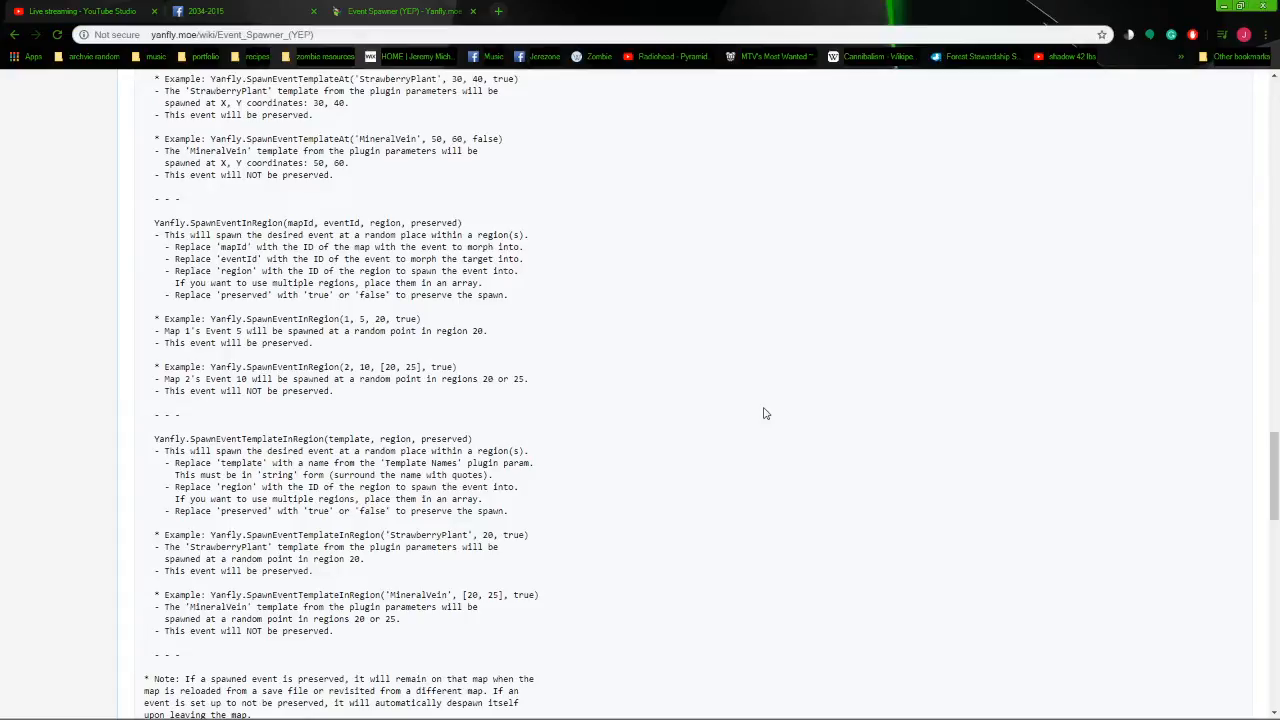
Switch back to RPG Maker MV and look over the Cabin, Trail 1 and House exterior maps of Victoria Ln.
{"action": "left_click", "coordinate": [190, 706]}
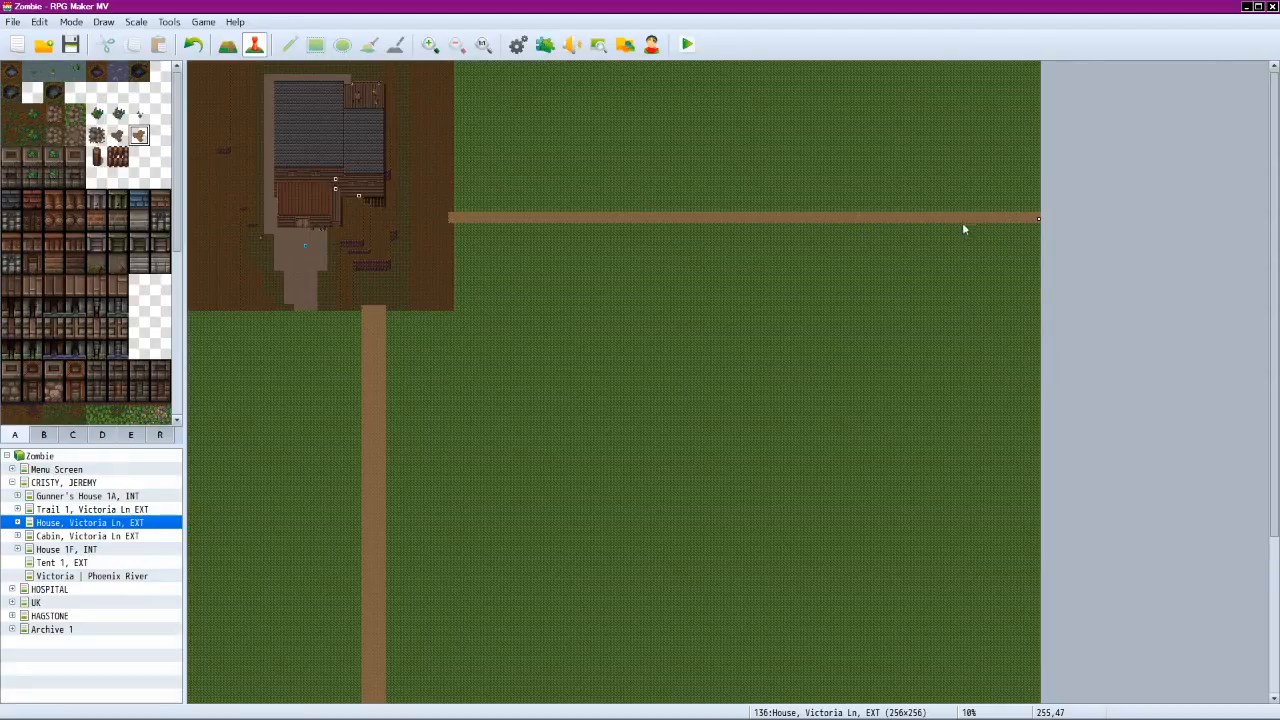
{"action": "double_click", "coordinate": [1040, 236]}
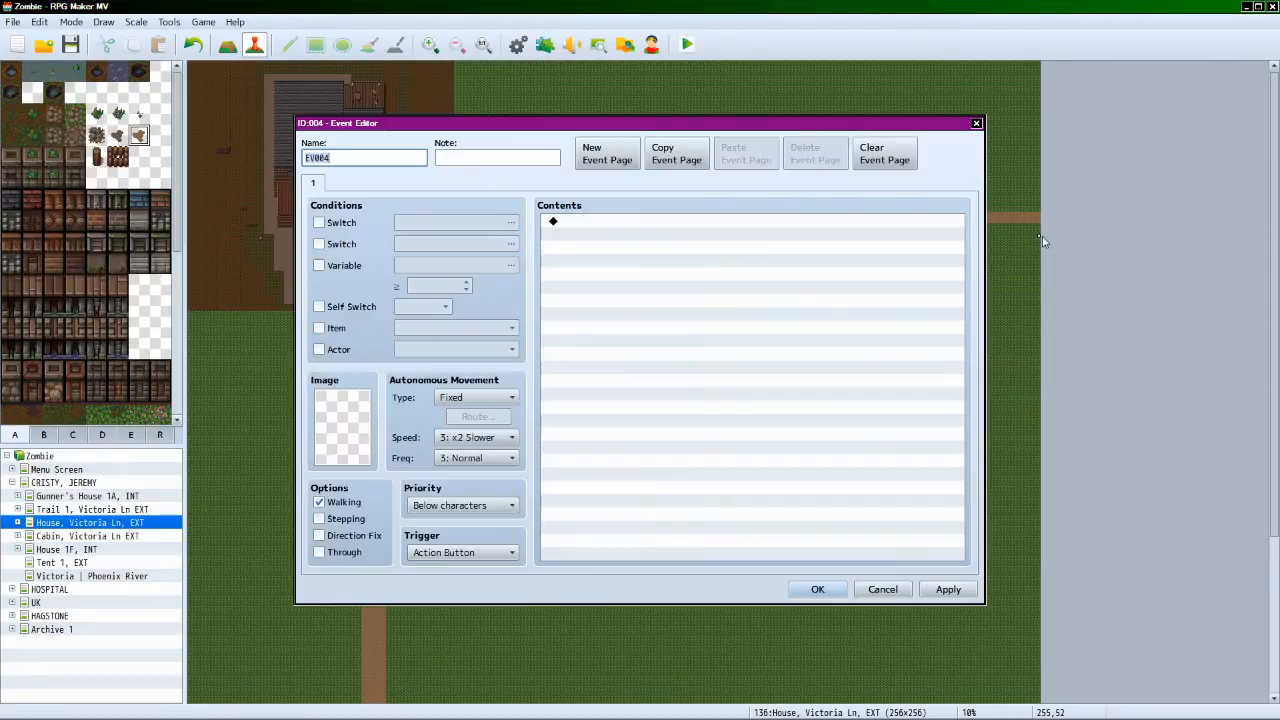
{"action": "left_click", "coordinate": [884, 591]}
{"action": "left_click", "coordinate": [120, 536]}
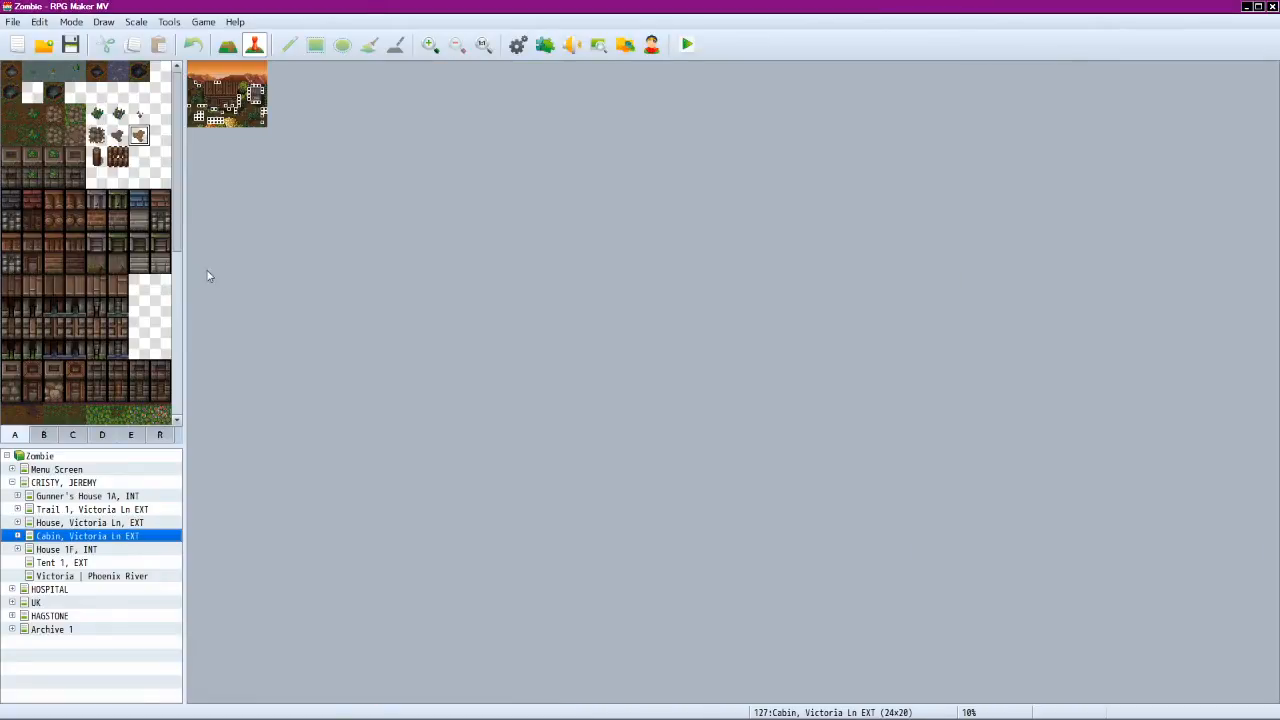
{"action": "right_click", "coordinate": [120, 519]}
{"action": "left_click", "coordinate": [92, 510]}
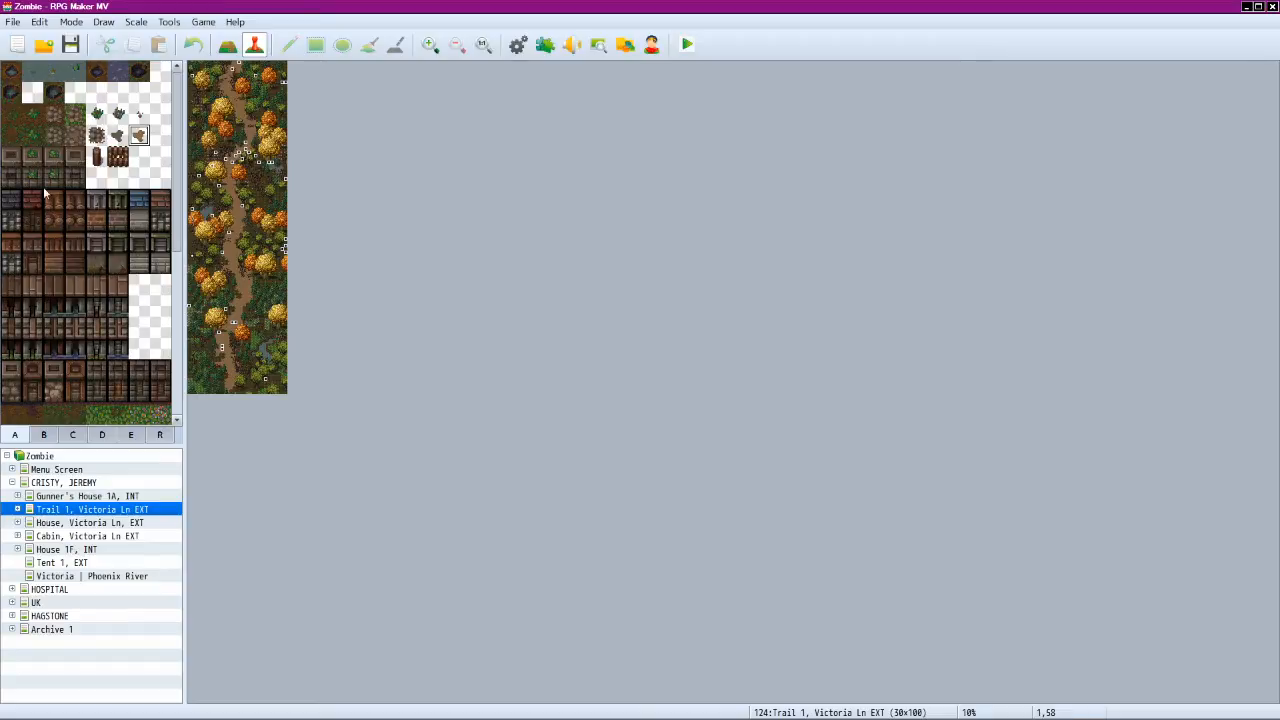
{"action": "right_click", "coordinate": [92, 522]}
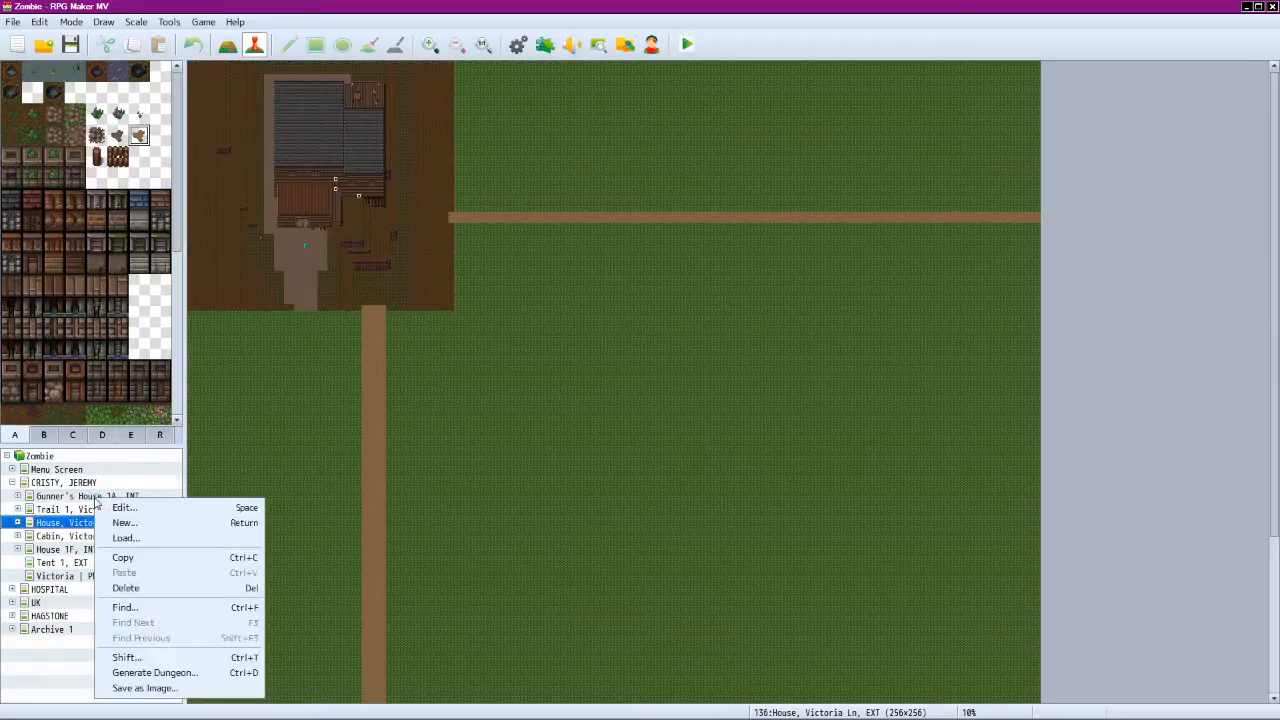
{"action": "left_click", "coordinate": [684, 388]}
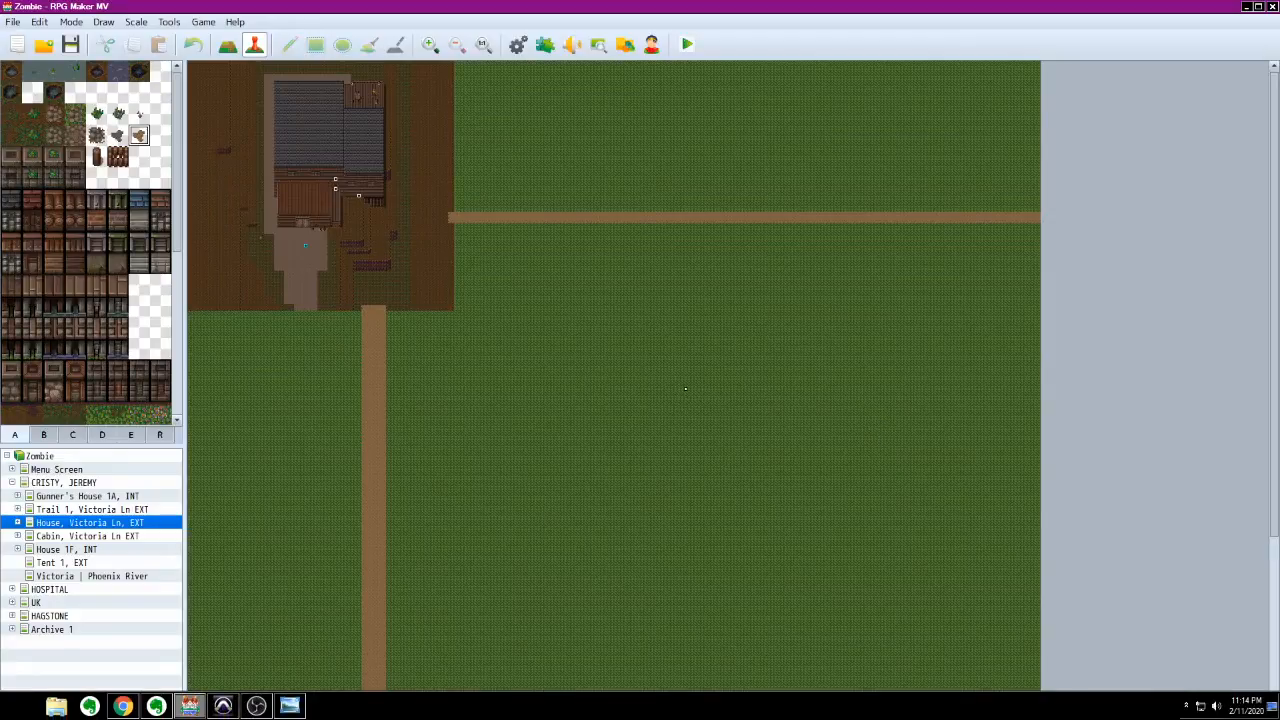
Switch to Chrome and examine the system notes and download options on the Event Spawner (YEP) wiki page.
{"action": "left_click", "coordinate": [122, 713]}
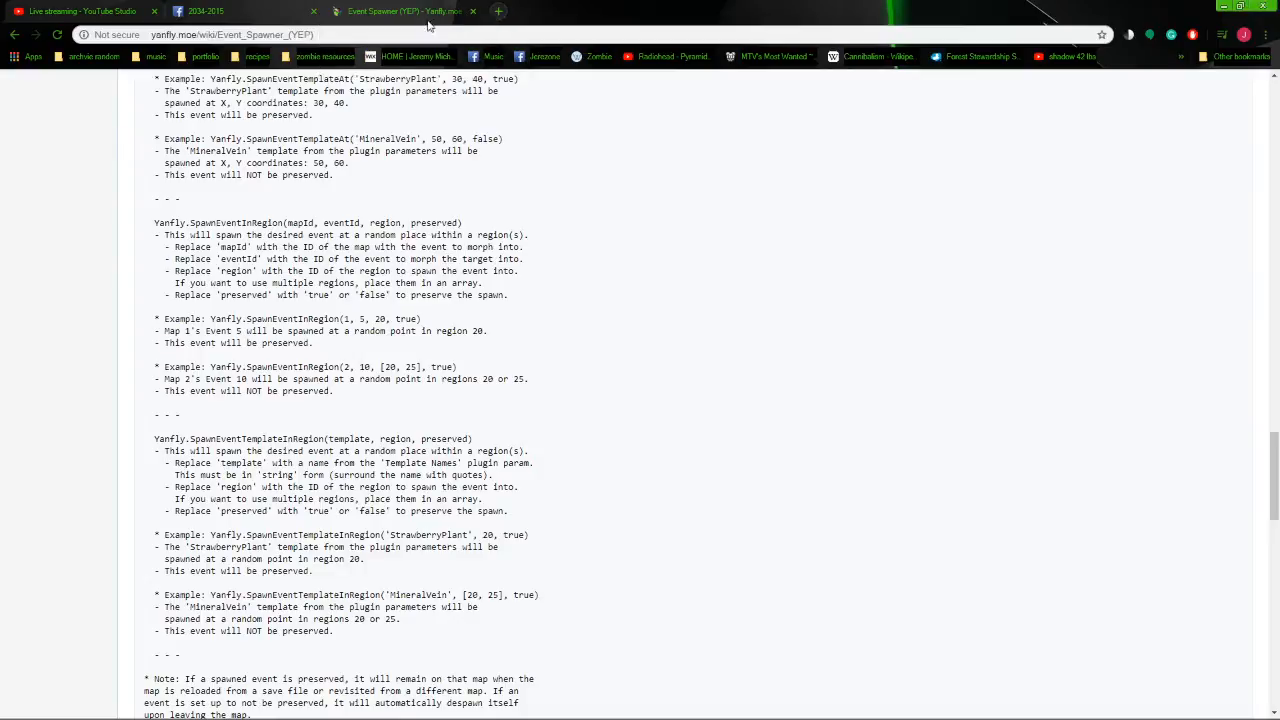
{"action": "scroll", "coordinate": [431, 599], "scroll_direction": "up", "scroll_amount": 9}
{"action": "scroll", "coordinate": [431, 599], "scroll_direction": "up", "scroll_amount": 15}
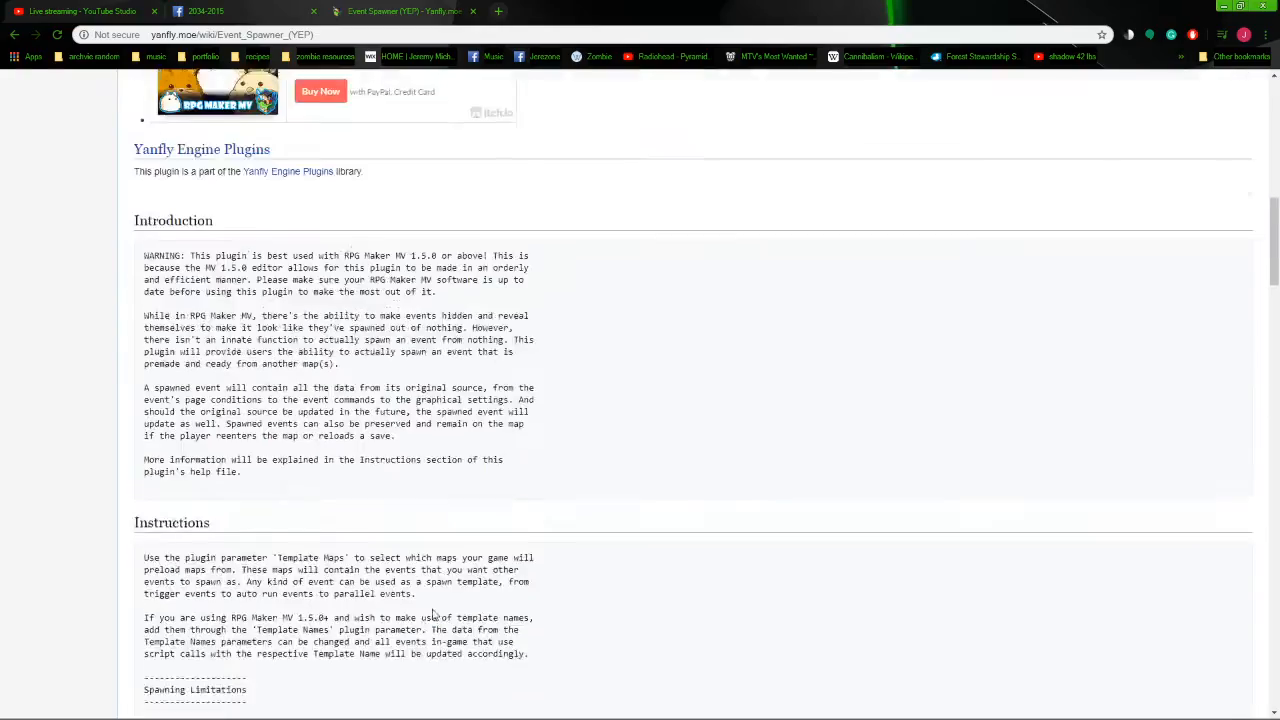
{"action": "scroll", "coordinate": [268, 545], "scroll_direction": "down", "scroll_amount": 2}
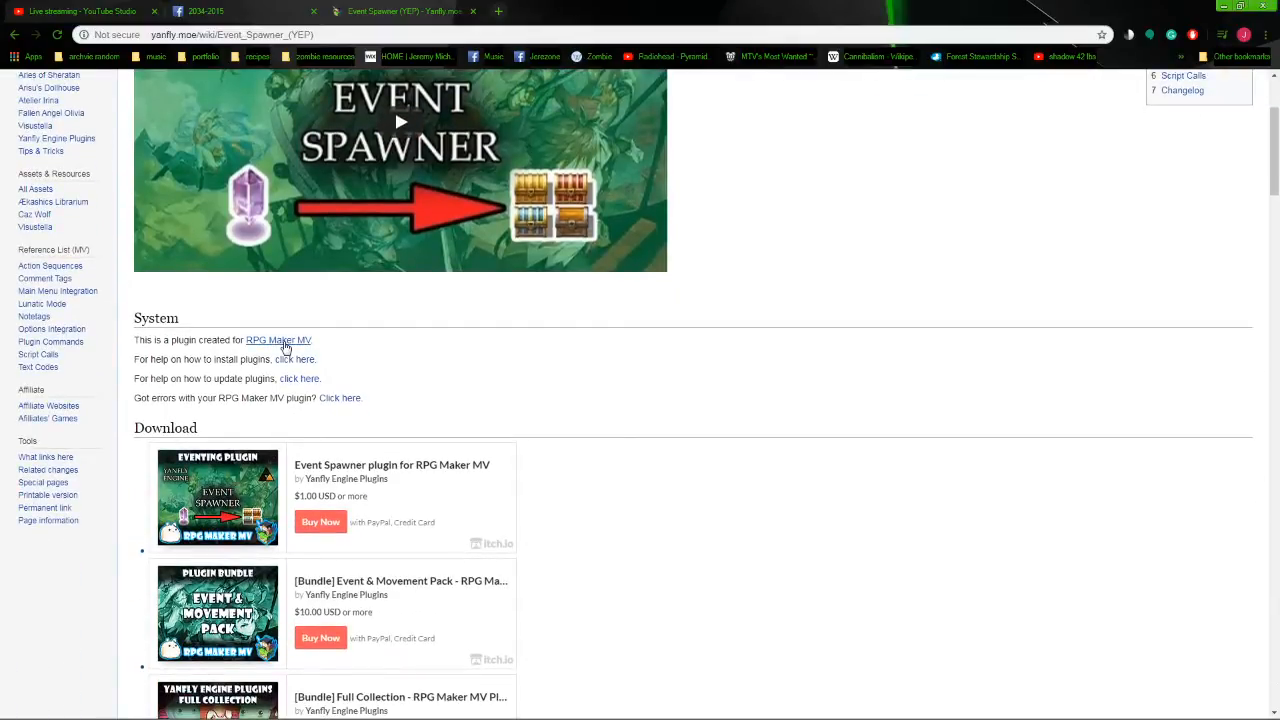
{"action": "left_click", "coordinate": [280, 341]}
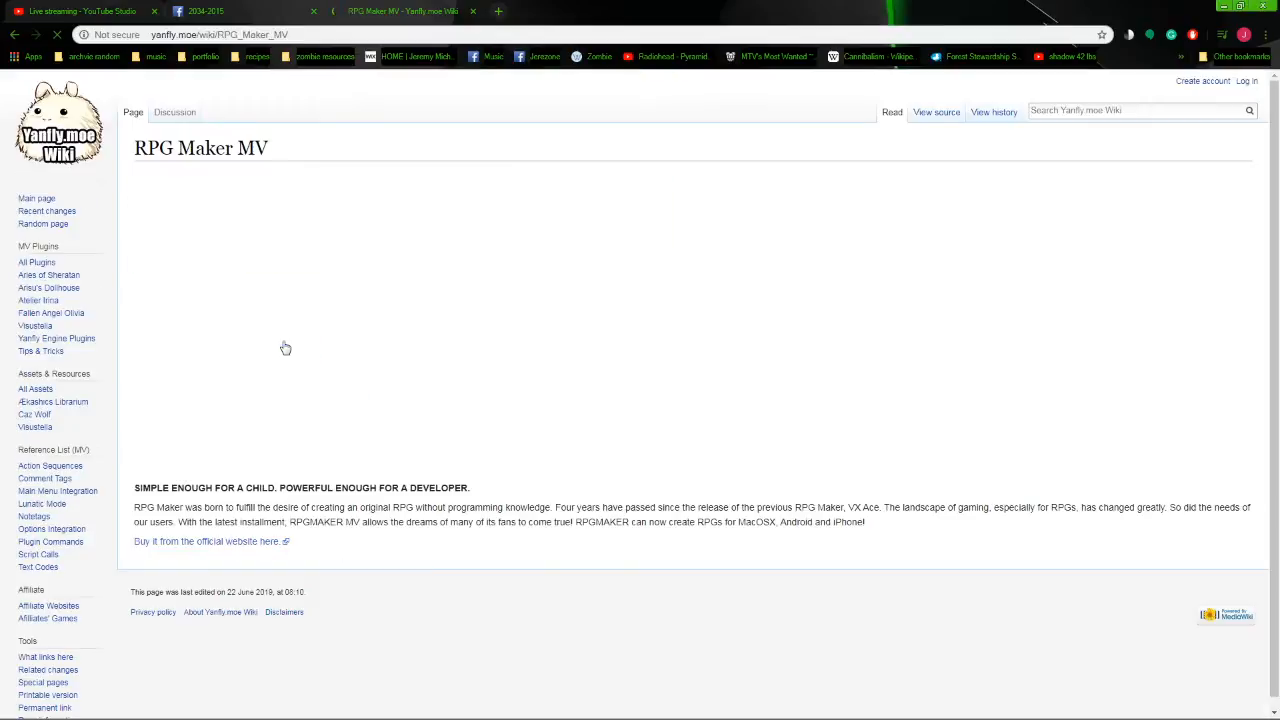
{"action": "left_click", "coordinate": [14, 34]}
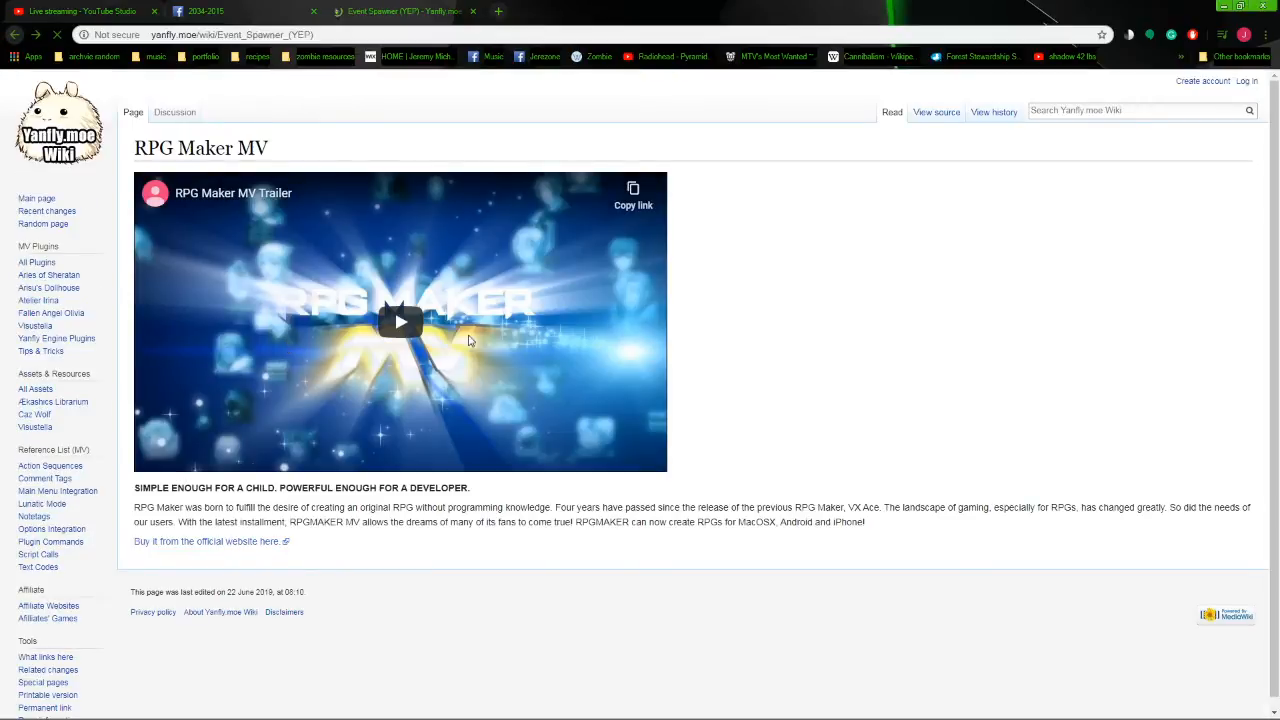
{"action": "scroll", "coordinate": [507, 482], "scroll_direction": "down", "scroll_amount": 3}
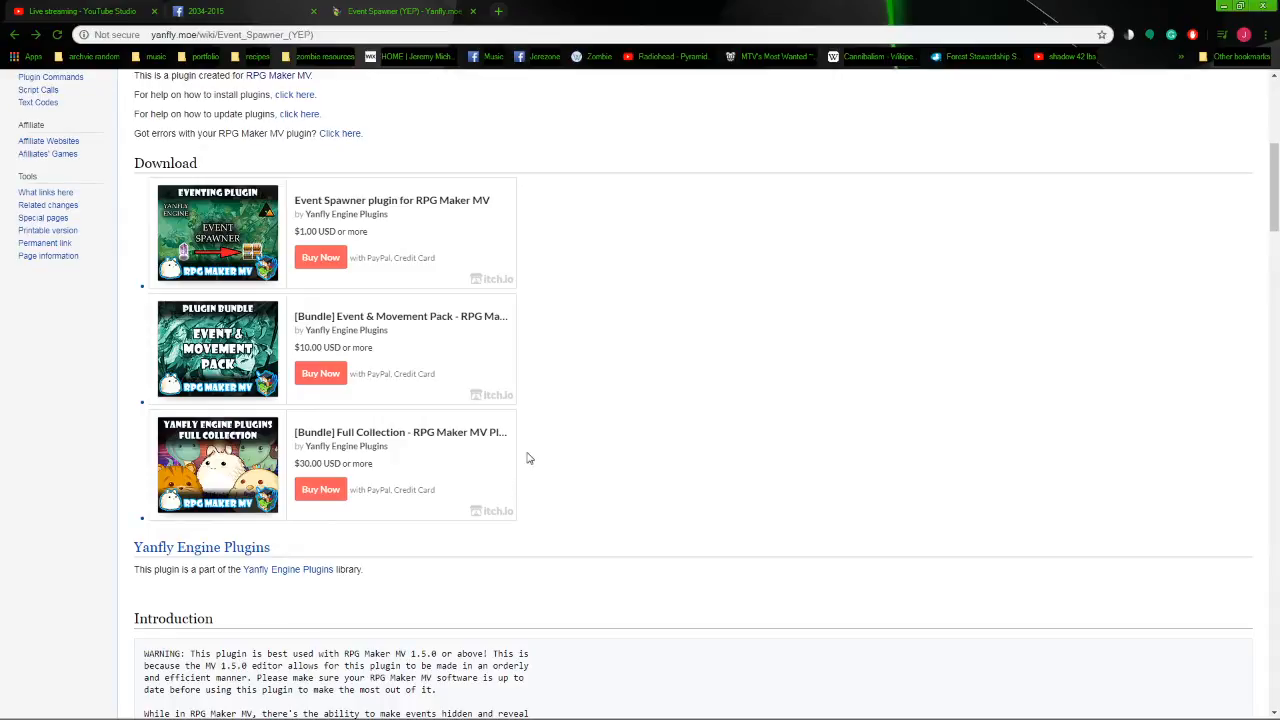
Open the Event & Movement Pack bundle page and read its Event Timer Control plugin page, including the introduction and plugin commands.
{"action": "left_click", "coordinate": [371, 318]}
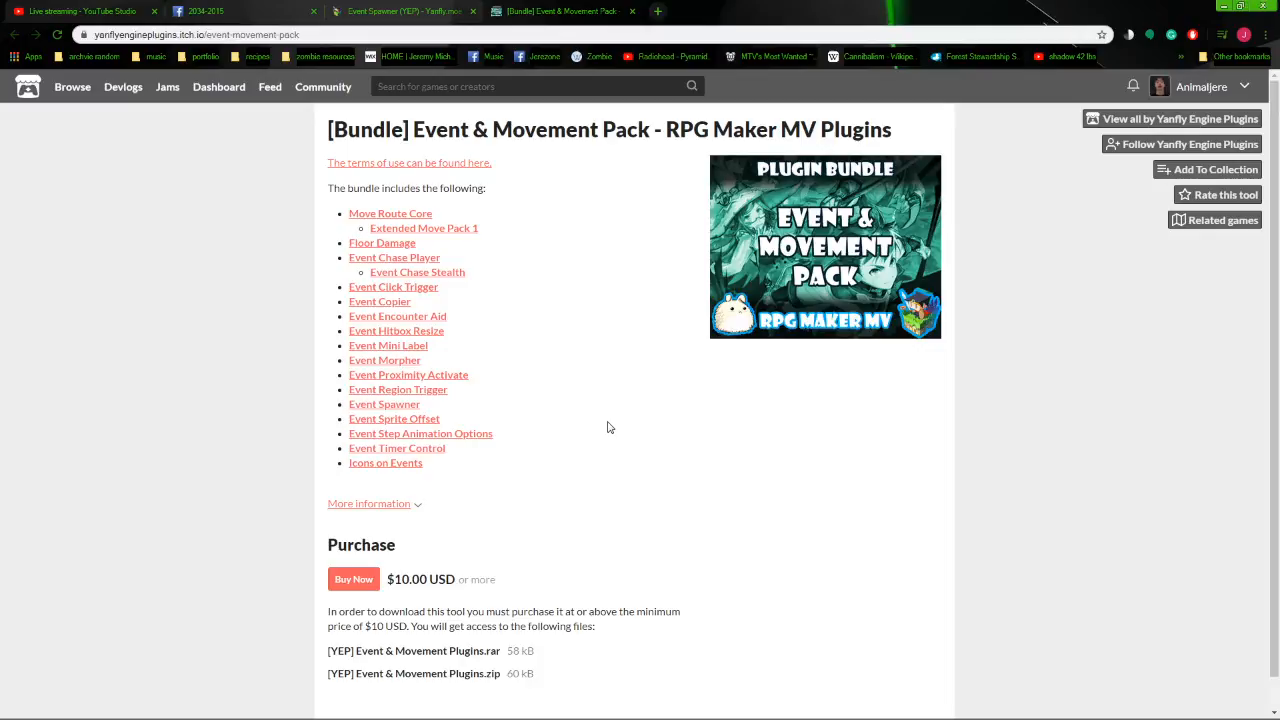
{"action": "scroll", "coordinate": [609, 427], "scroll_direction": "down", "scroll_amount": 1}
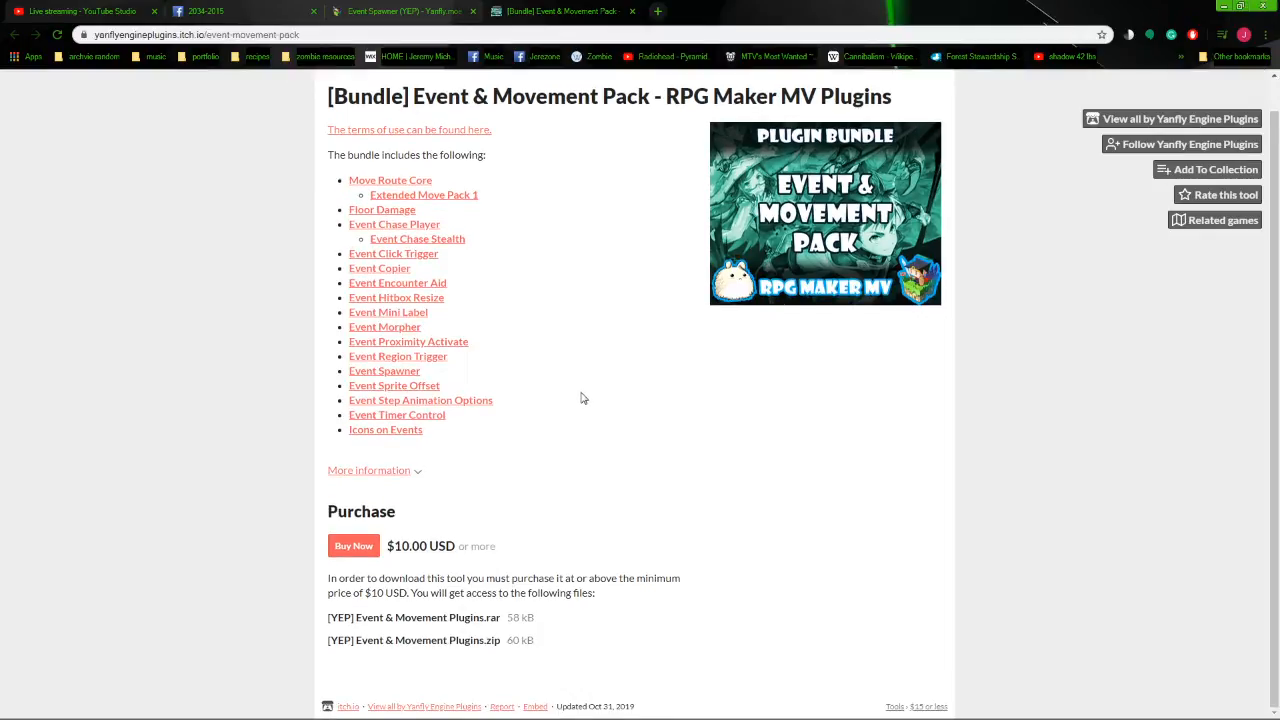
{"action": "left_click", "coordinate": [425, 415]}
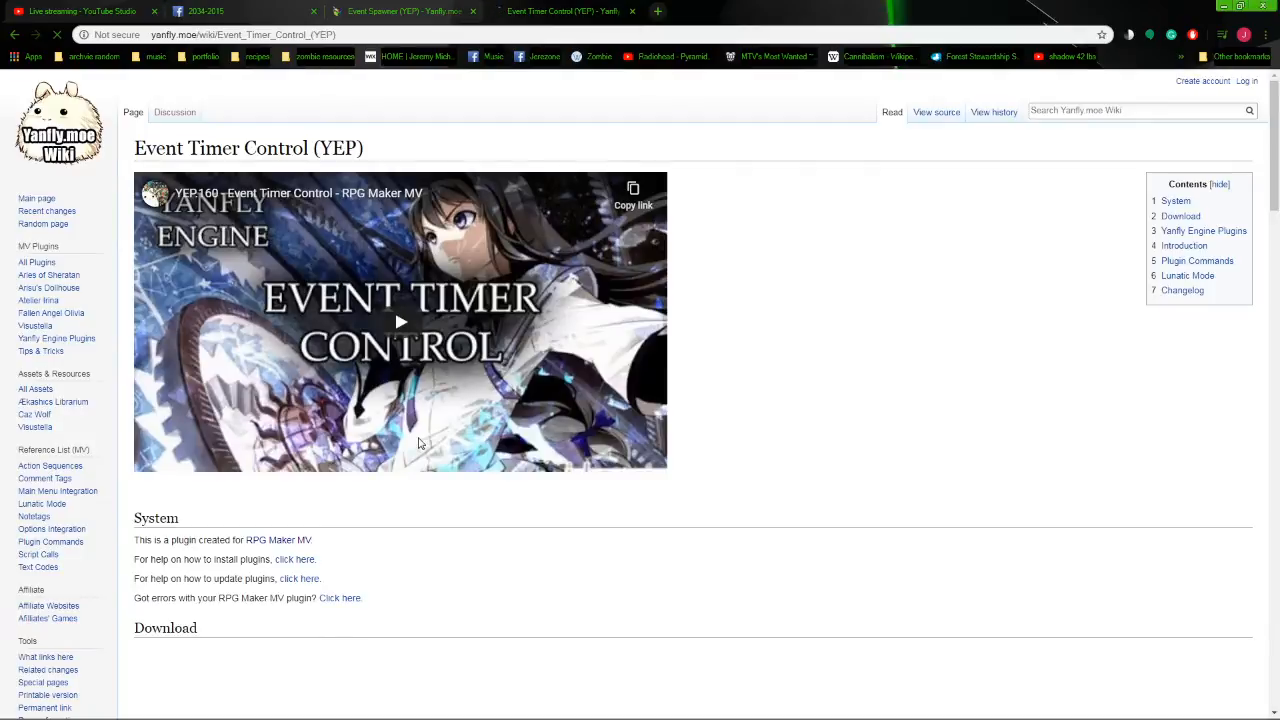
{"action": "scroll", "coordinate": [411, 492], "scroll_direction": "down", "scroll_amount": 5}
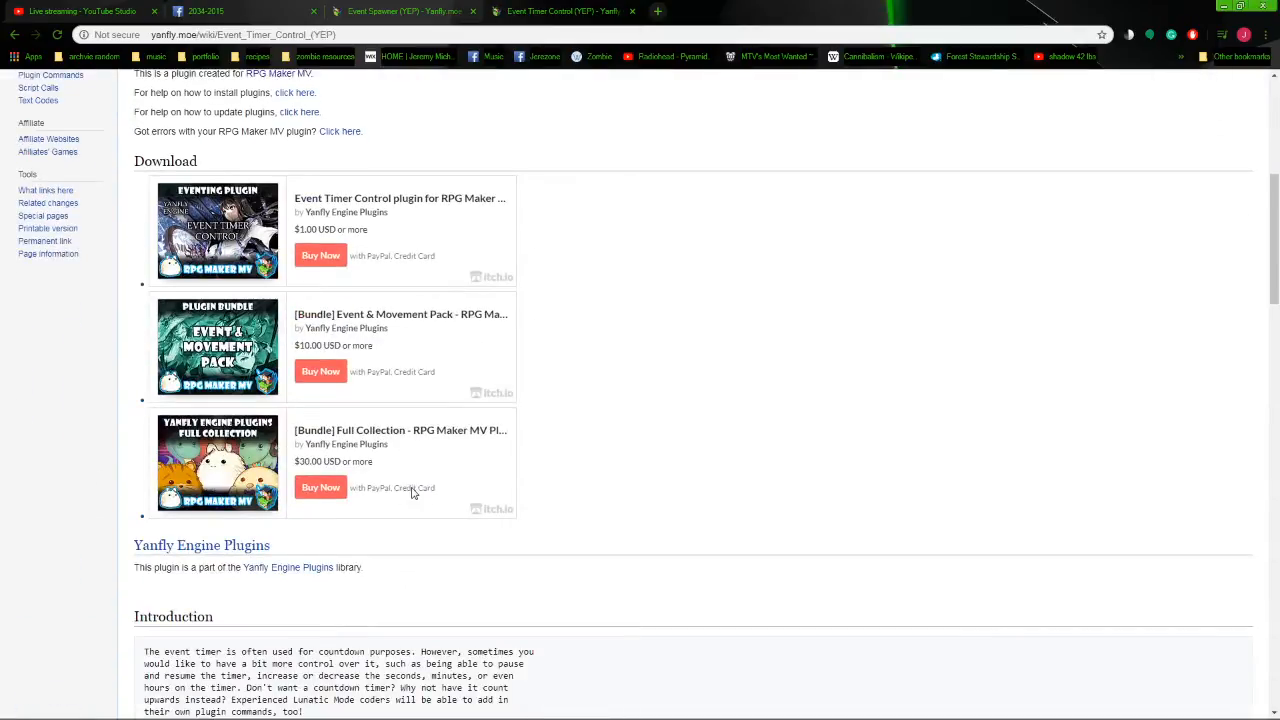
{"action": "scroll", "coordinate": [411, 474], "scroll_direction": "up", "scroll_amount": 4}
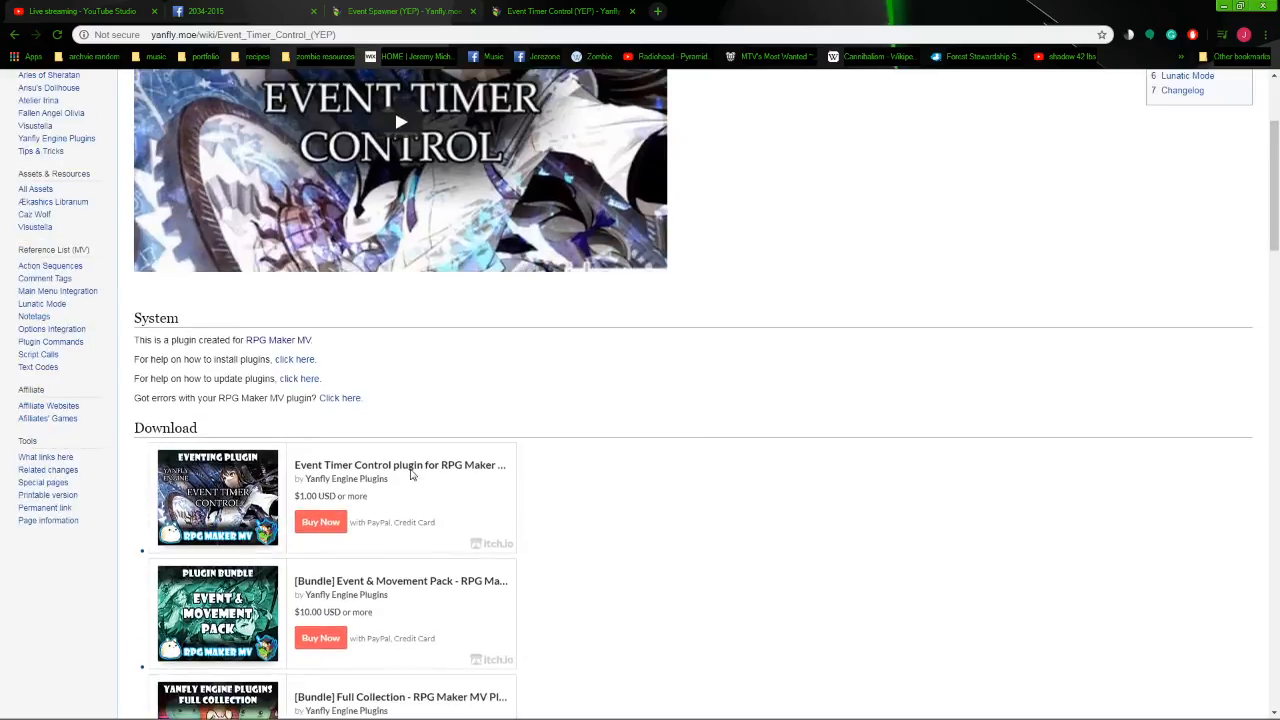
{"action": "scroll", "coordinate": [411, 474], "scroll_direction": "down", "scroll_amount": 5}
{"action": "scroll", "coordinate": [410, 474], "scroll_direction": "down", "scroll_amount": 5}
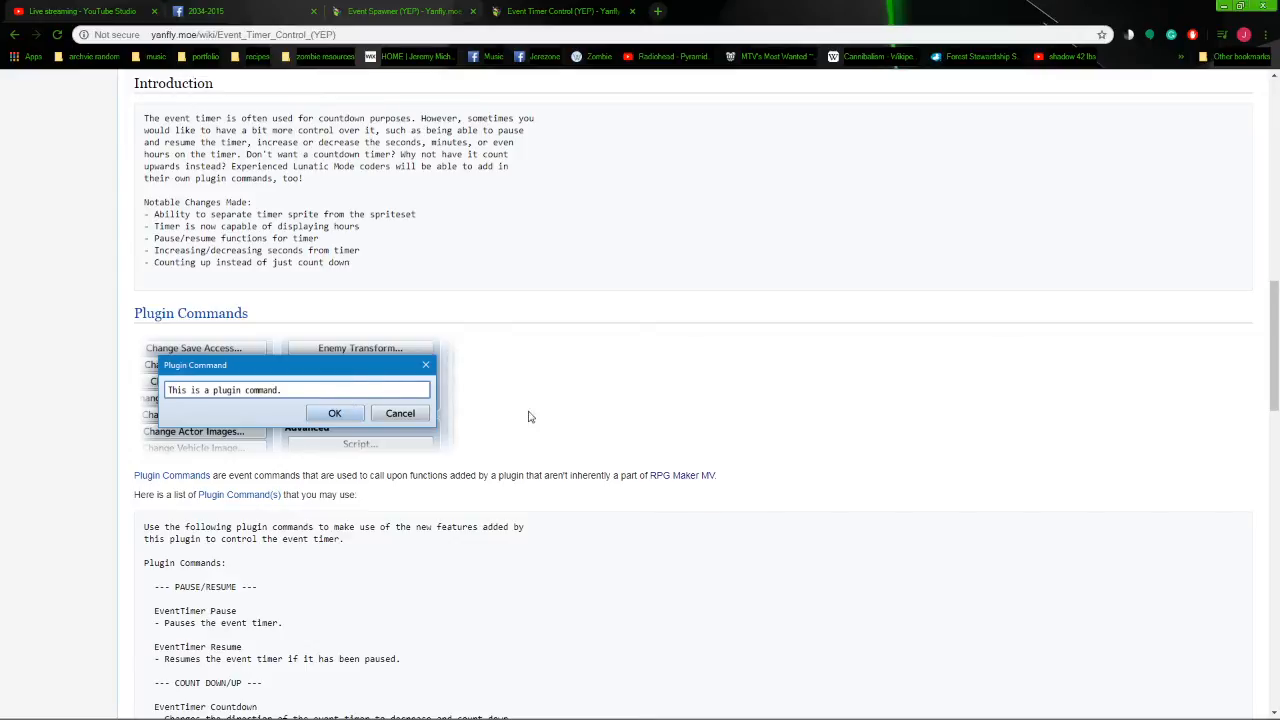
{"action": "scroll", "coordinate": [509, 460], "scroll_direction": "up", "scroll_amount": 5}
{"action": "scroll", "coordinate": [508, 462], "scroll_direction": "up", "scroll_amount": 5}
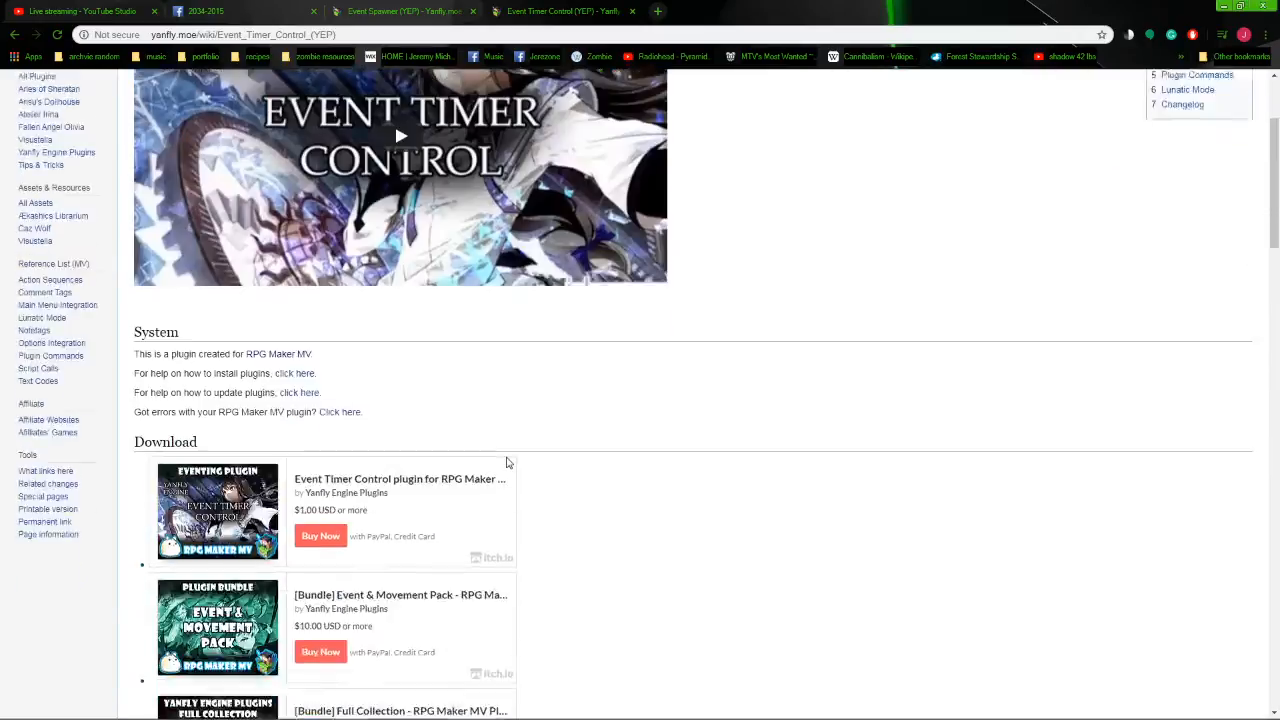
Go back to the bundle page and check the Event Click Trigger plugin's download options.
{"action": "left_click", "coordinate": [12, 35]}
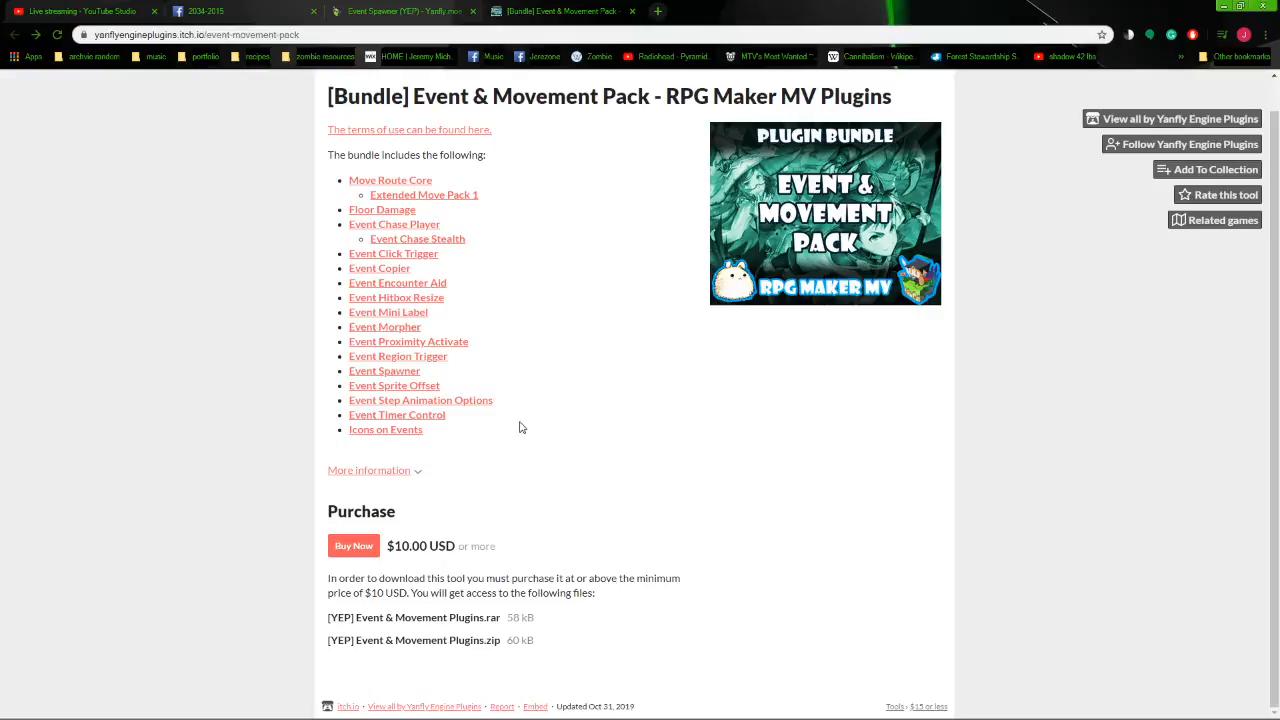
{"action": "left_click", "coordinate": [410, 255]}
{"action": "scroll", "coordinate": [447, 413], "scroll_direction": "down", "scroll_amount": 4}
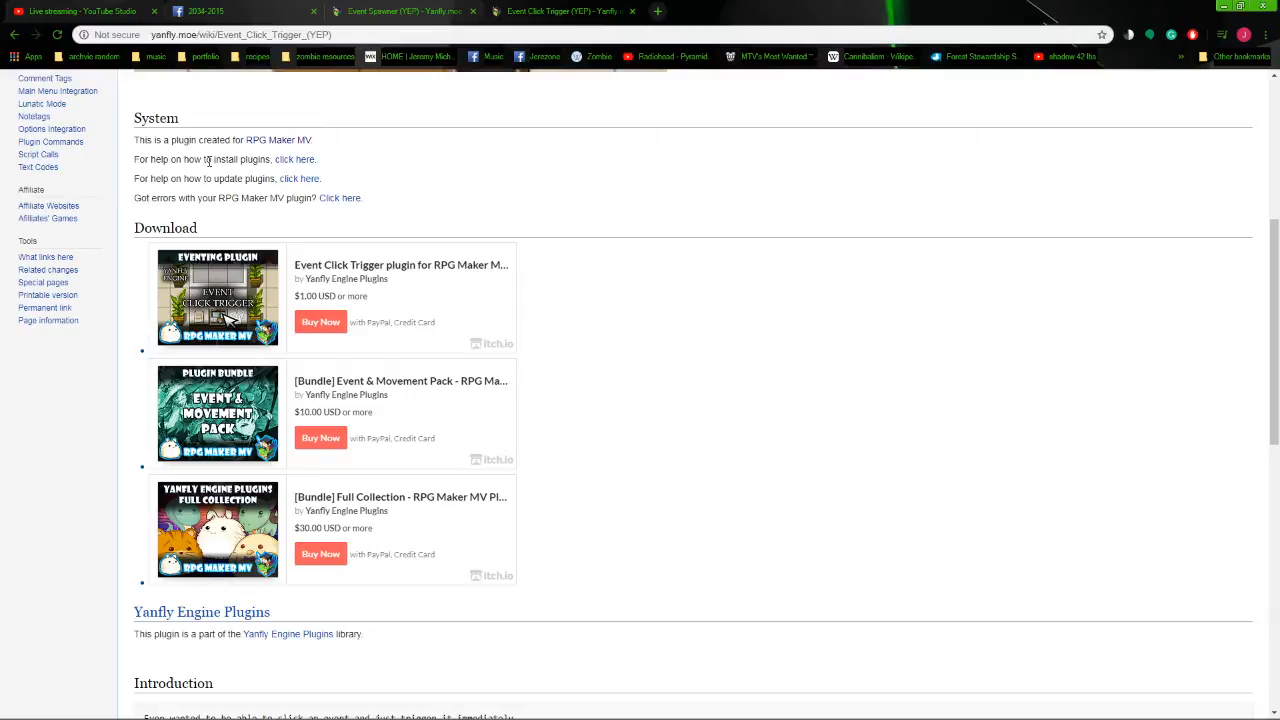
Return to the bundle's plugin list and open the Event Chase Player page to check its download options.
{"action": "left_click", "coordinate": [14, 34]}
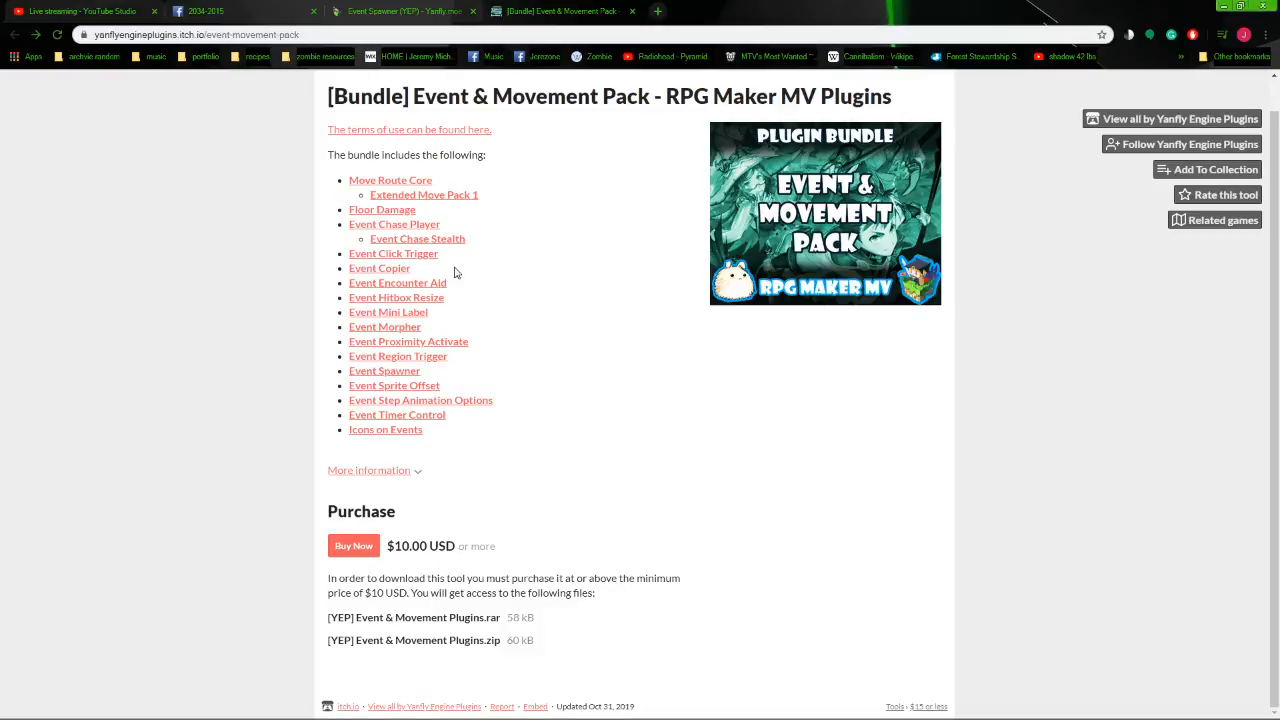
{"action": "left_click", "coordinate": [422, 226]}
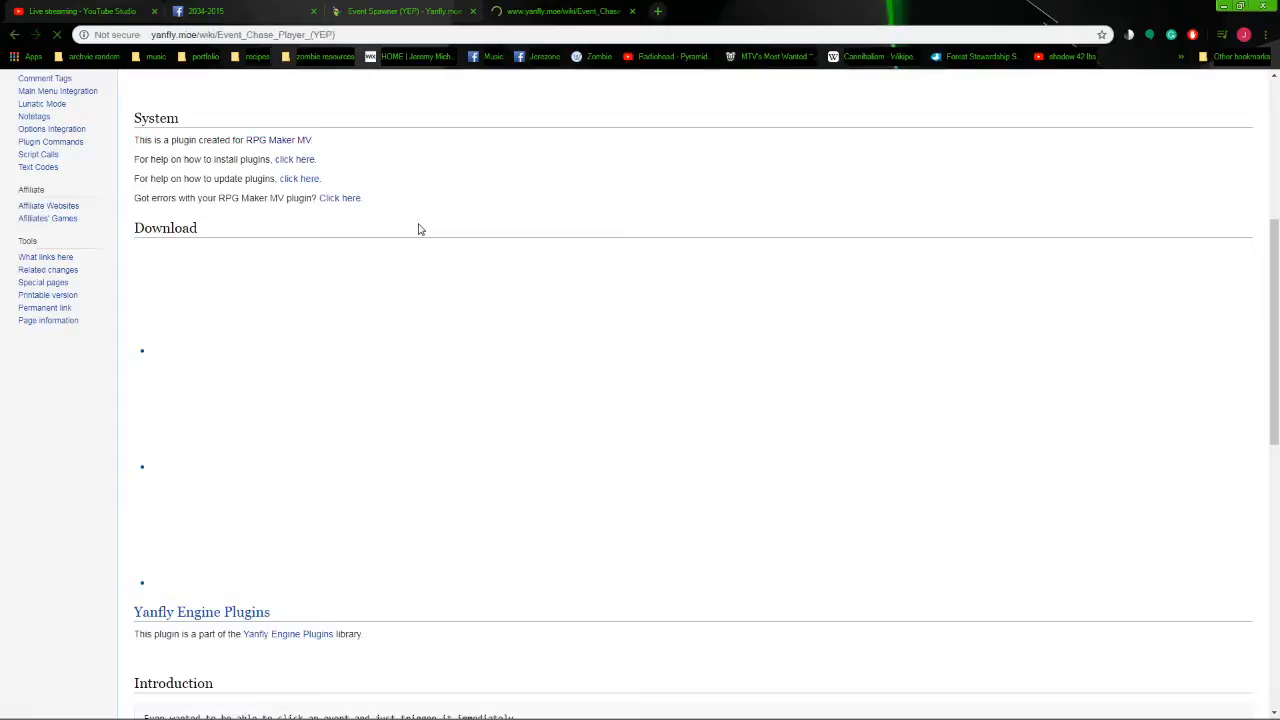
{"action": "scroll", "coordinate": [438, 370], "scroll_direction": "down", "scroll_amount": 3}
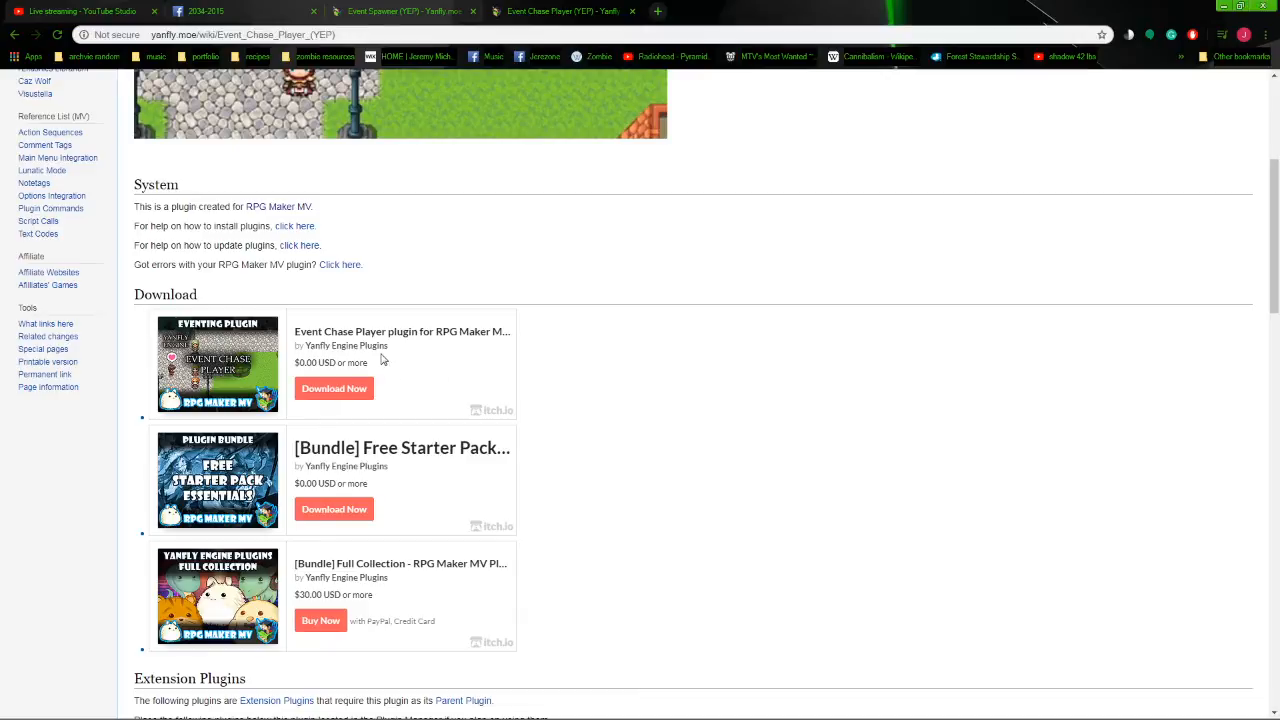
Open the Free Starter Pack Essentials bundle, look over its list of included plugins, and close its page.
{"action": "left_click", "coordinate": [396, 450]}
{"action": "scroll", "coordinate": [547, 453], "scroll_direction": "down", "scroll_amount": 3}
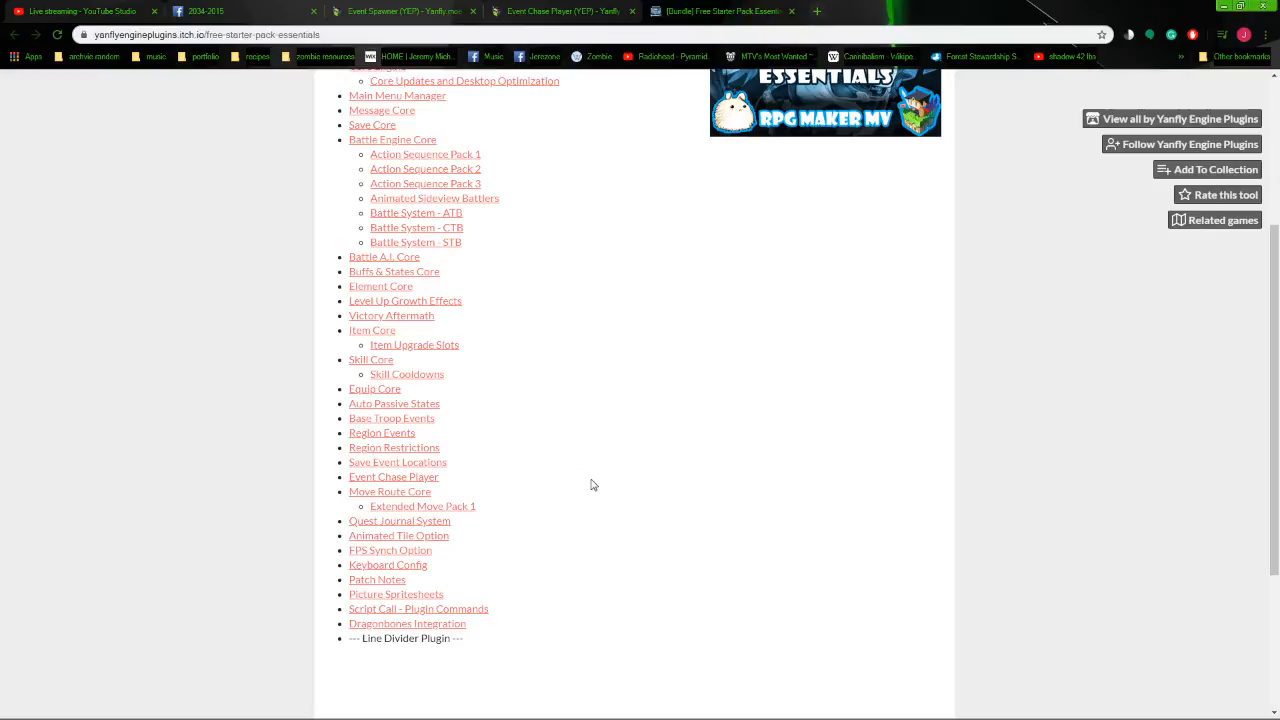
{"action": "scroll", "coordinate": [574, 557], "scroll_direction": "up", "scroll_amount": 3}
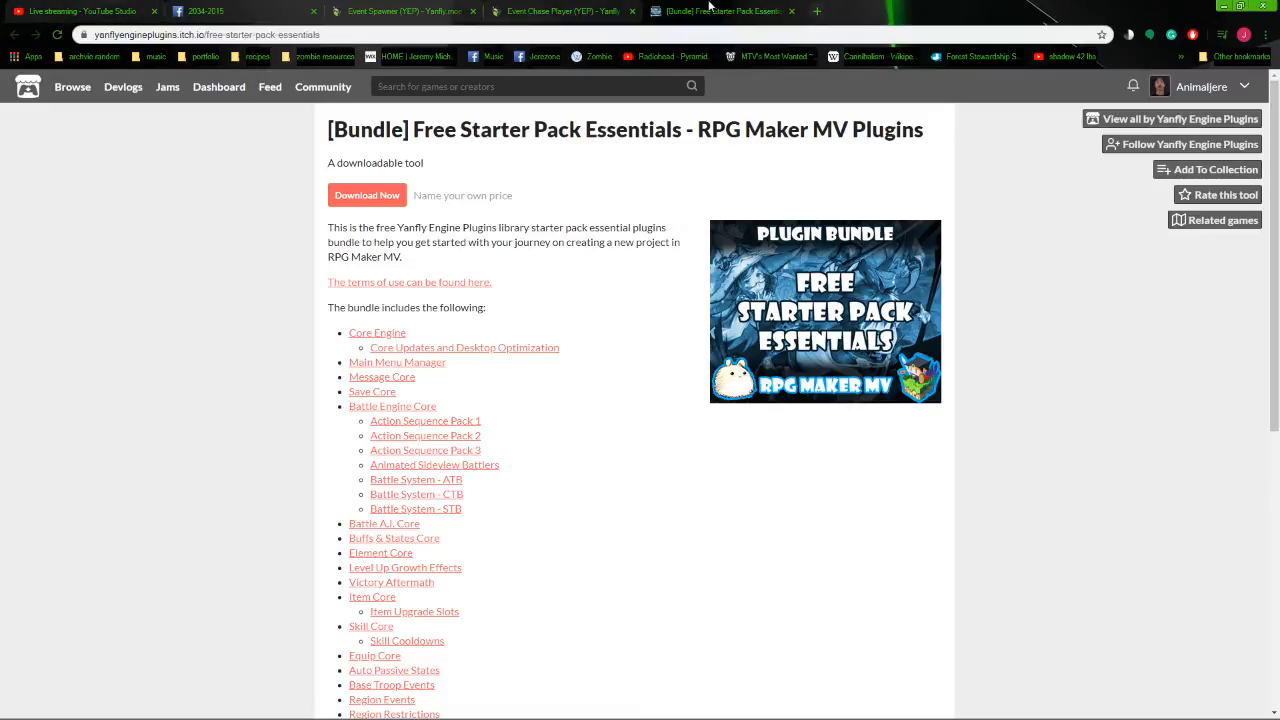
{"action": "left_click", "coordinate": [791, 12]}
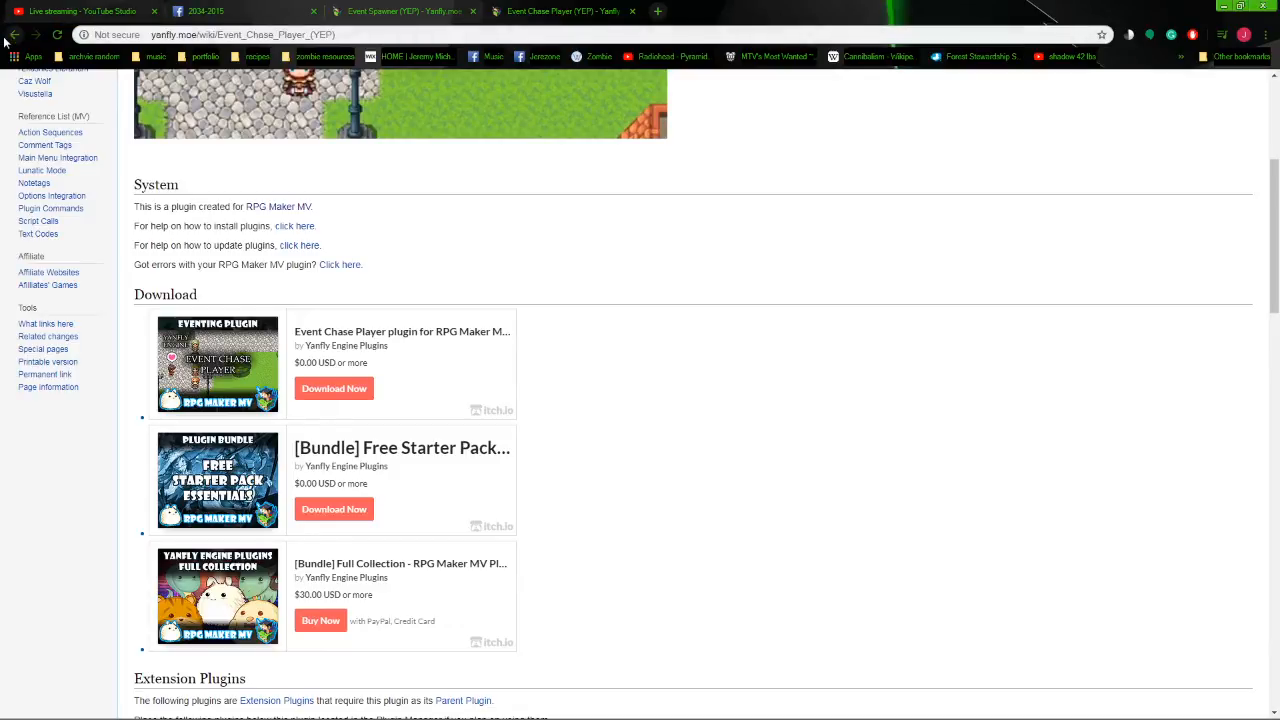
Look at the beginning of the Event Chase Player page and return to the Event & Movement Pack page.
{"action": "scroll", "coordinate": [434, 397], "scroll_direction": "up", "scroll_amount": 3}
{"action": "scroll", "coordinate": [422, 372], "scroll_direction": "up", "scroll_amount": 1}
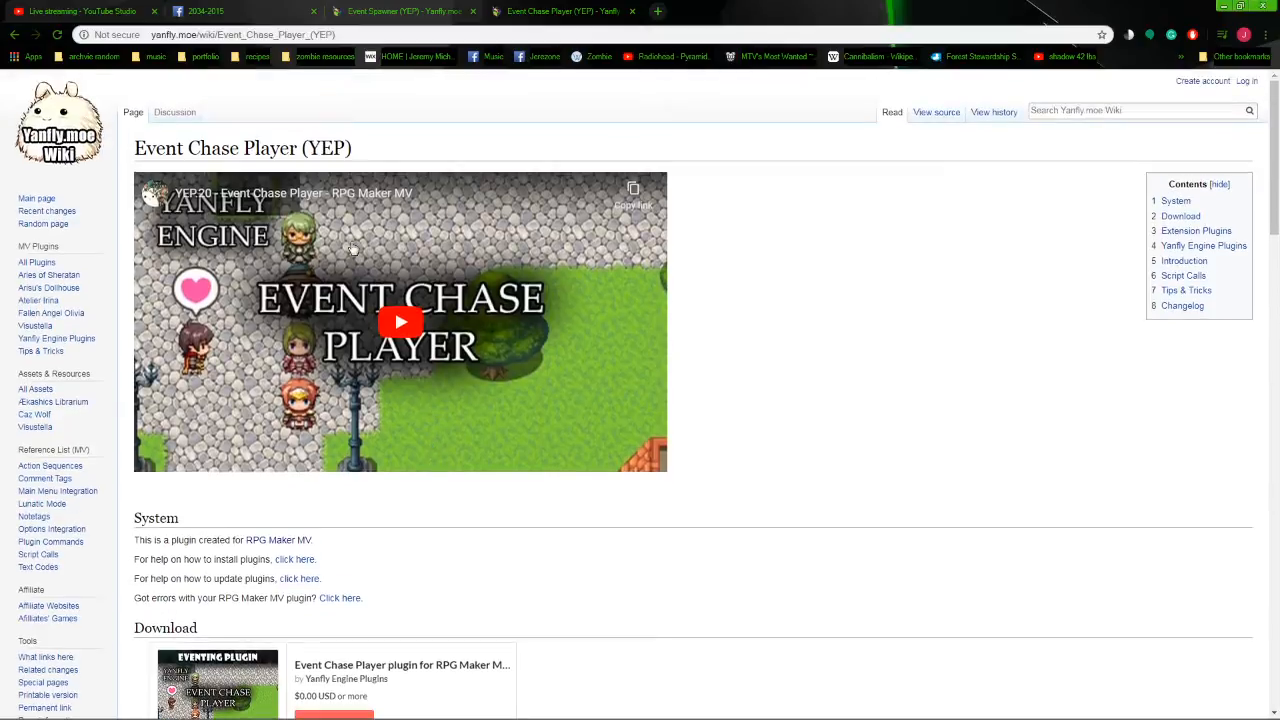
{"action": "left_click", "coordinate": [14, 36]}
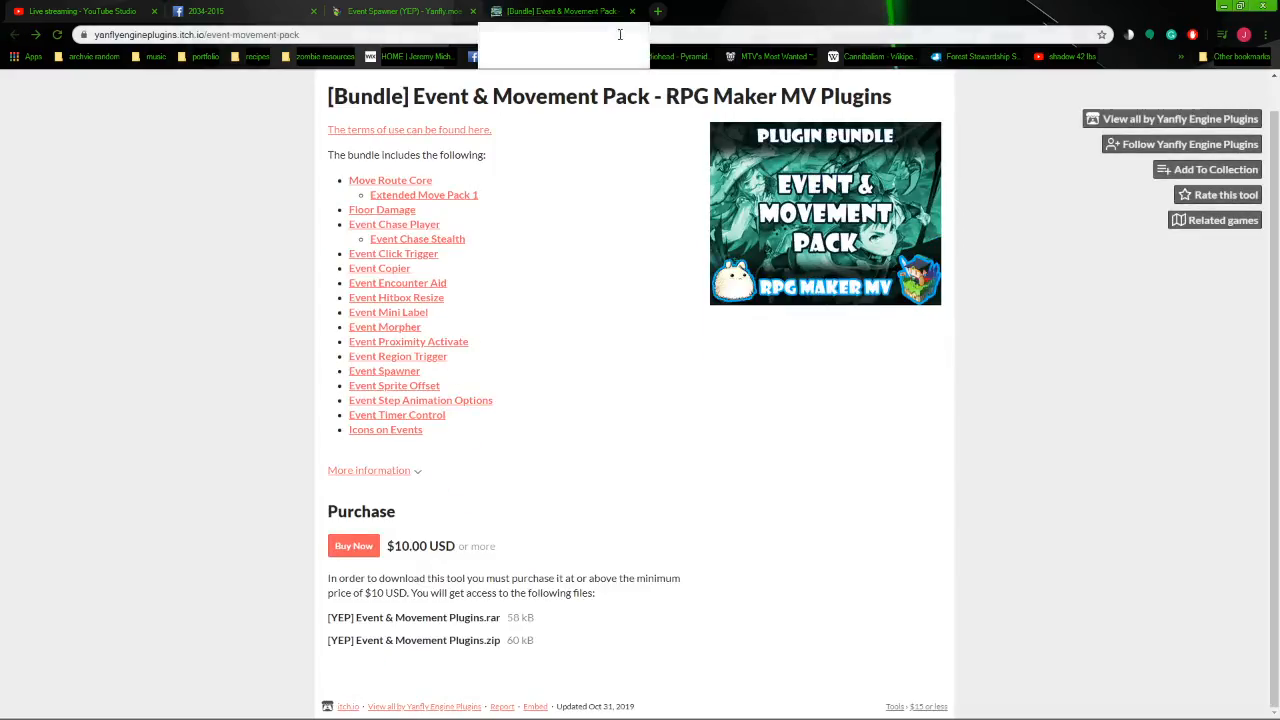
Search Google for "legend of zelda link to the past" and show the image results.
{"action": "left_click", "coordinate": [620, 34]}
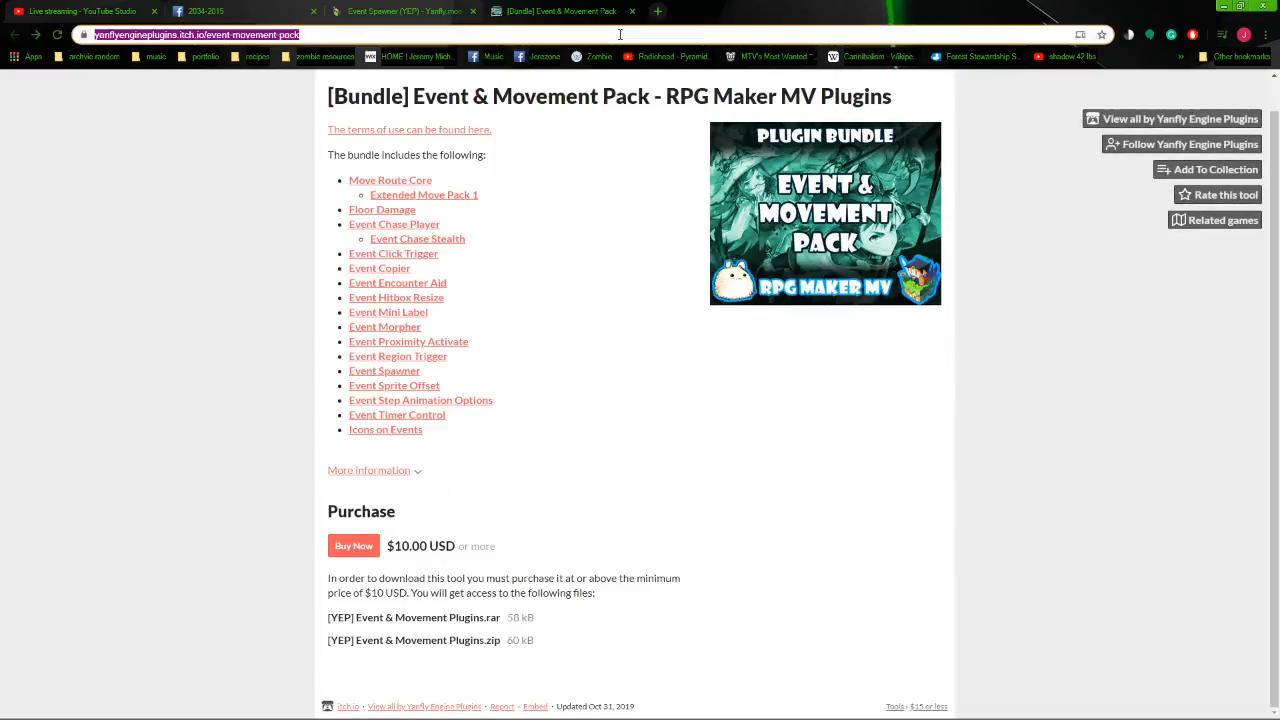
{"action": "type", "text": "legend of zelda link tot he past"}
{"action": "key", "text": "Return"}
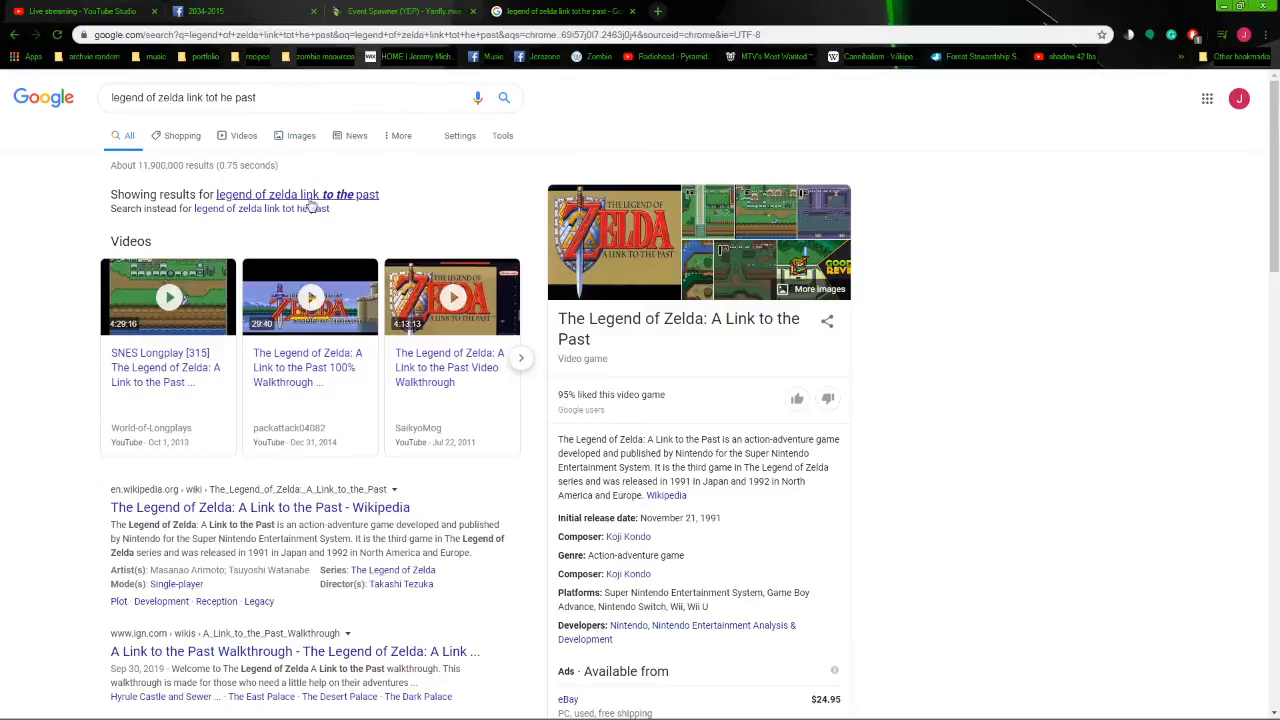
{"action": "left_click", "coordinate": [300, 195]}
{"action": "left_click", "coordinate": [301, 137]}
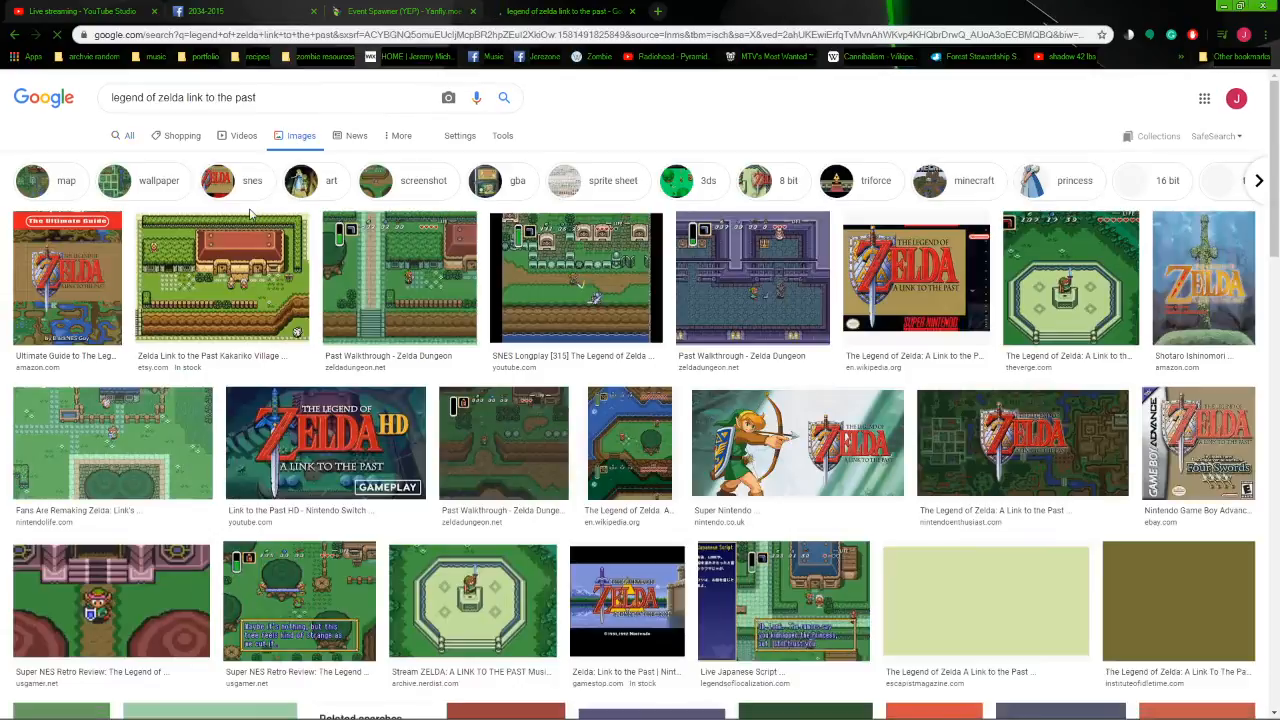
Refine the image search to "legend of zelda link to the past overworld map".
{"action": "left_click", "coordinate": [301, 99]}
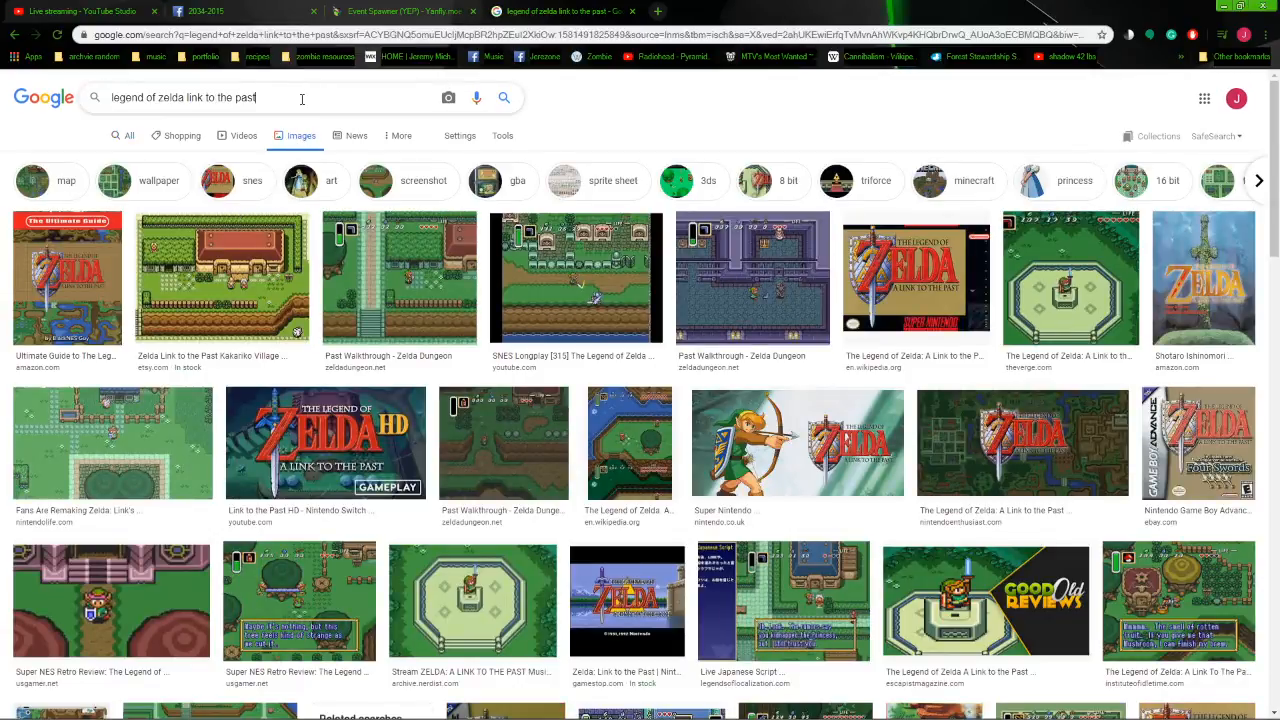
{"action": "type", "text": "overworld map"}
{"action": "key", "text": "Return"}
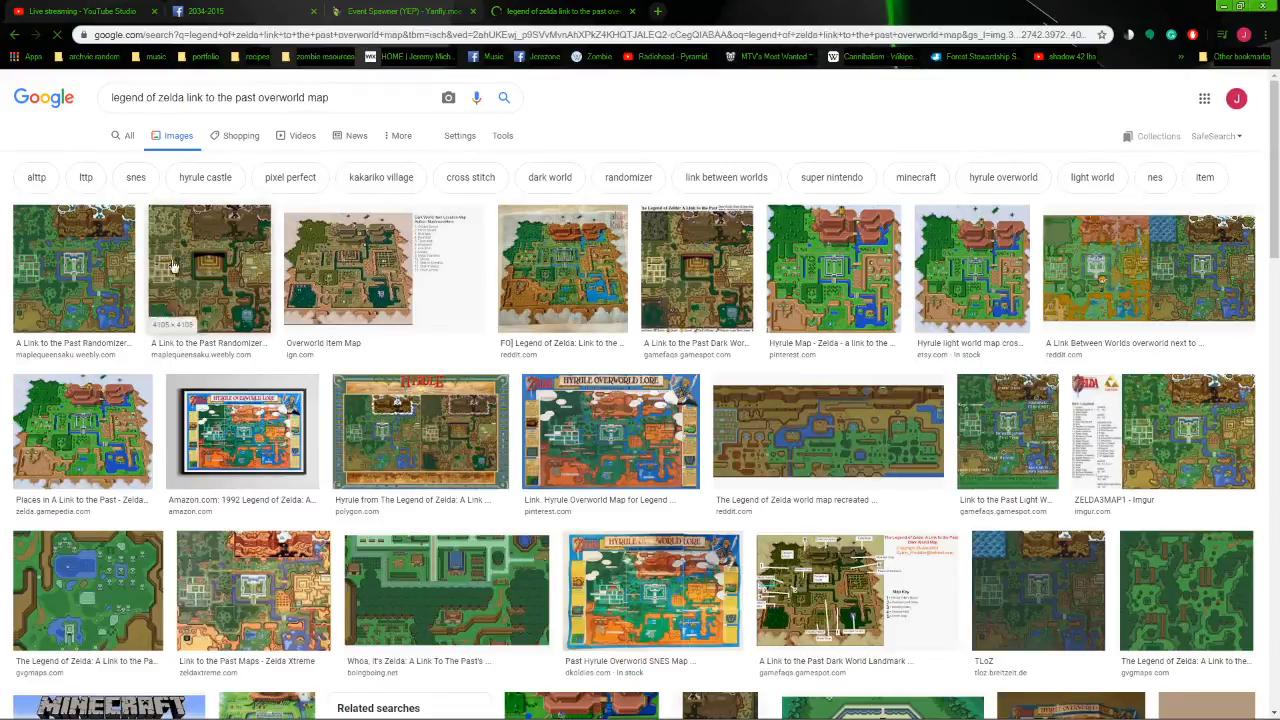
Open the A Link to the Past Randomizer overworld item locations guide and examine both overworld maps and the item list.
{"action": "left_click", "coordinate": [80, 265]}
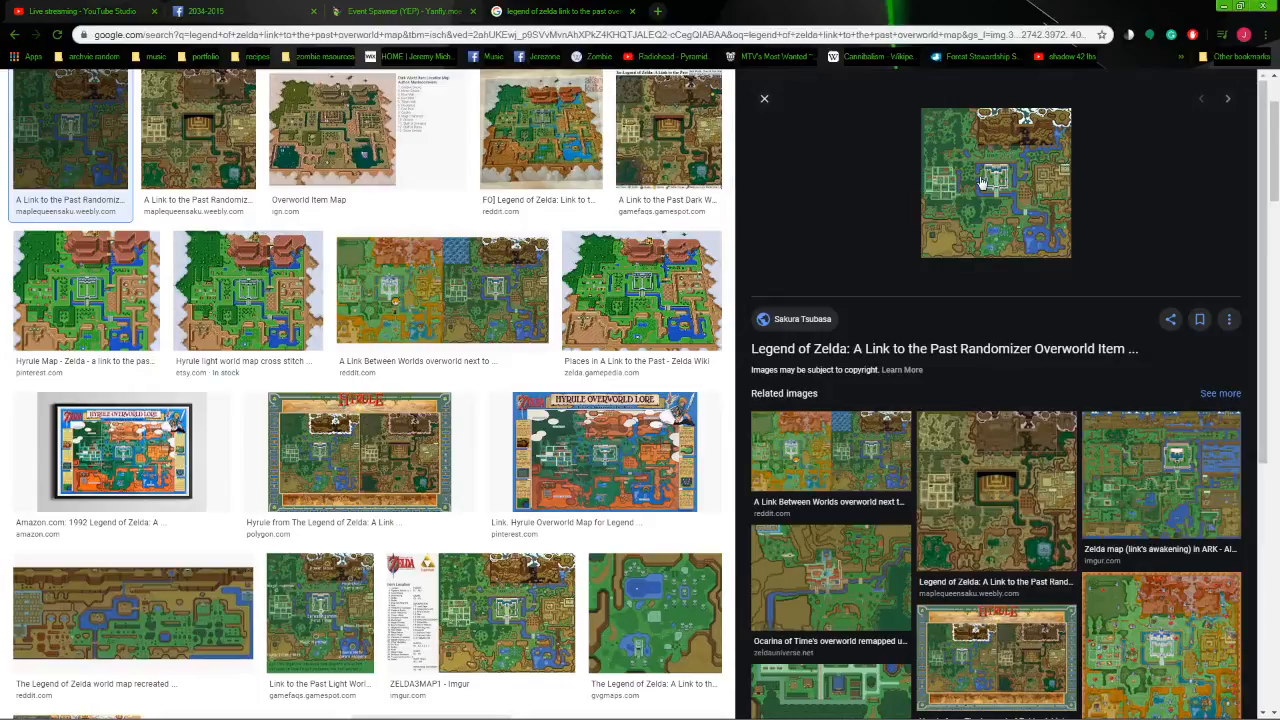
{"action": "left_click", "coordinate": [981, 182]}
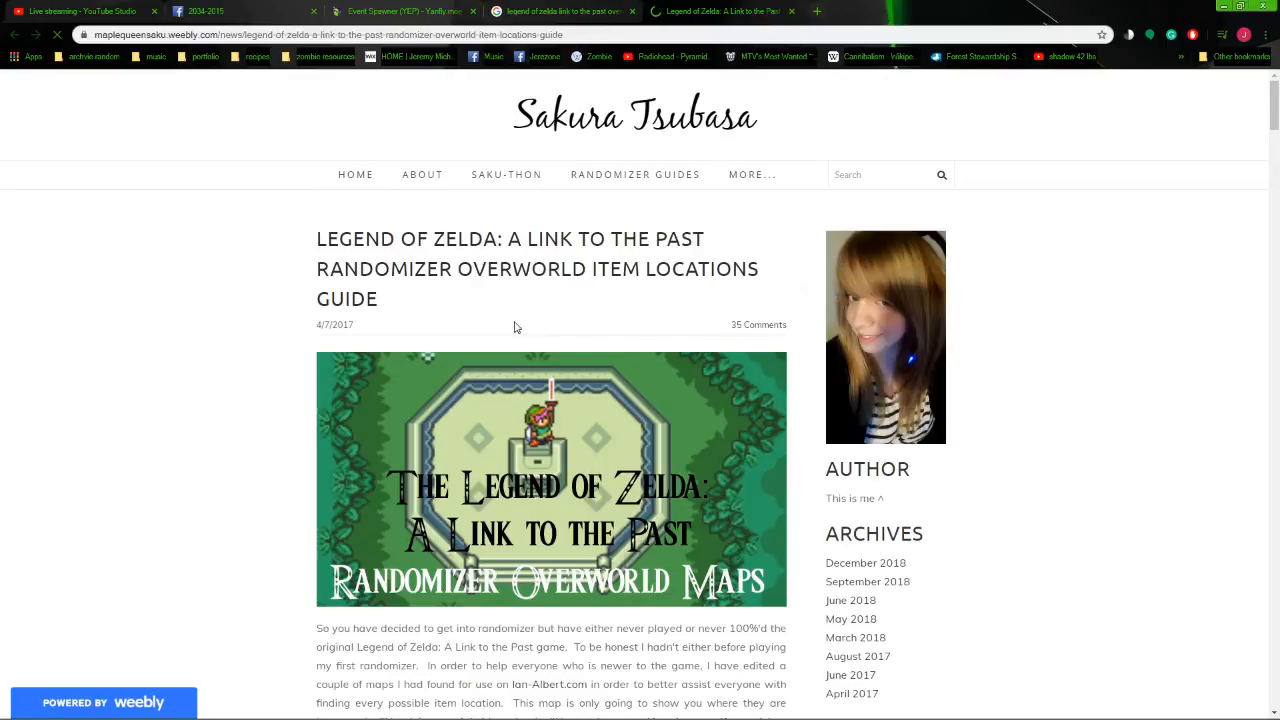
{"action": "scroll", "coordinate": [515, 327], "scroll_direction": "down", "scroll_amount": 7}
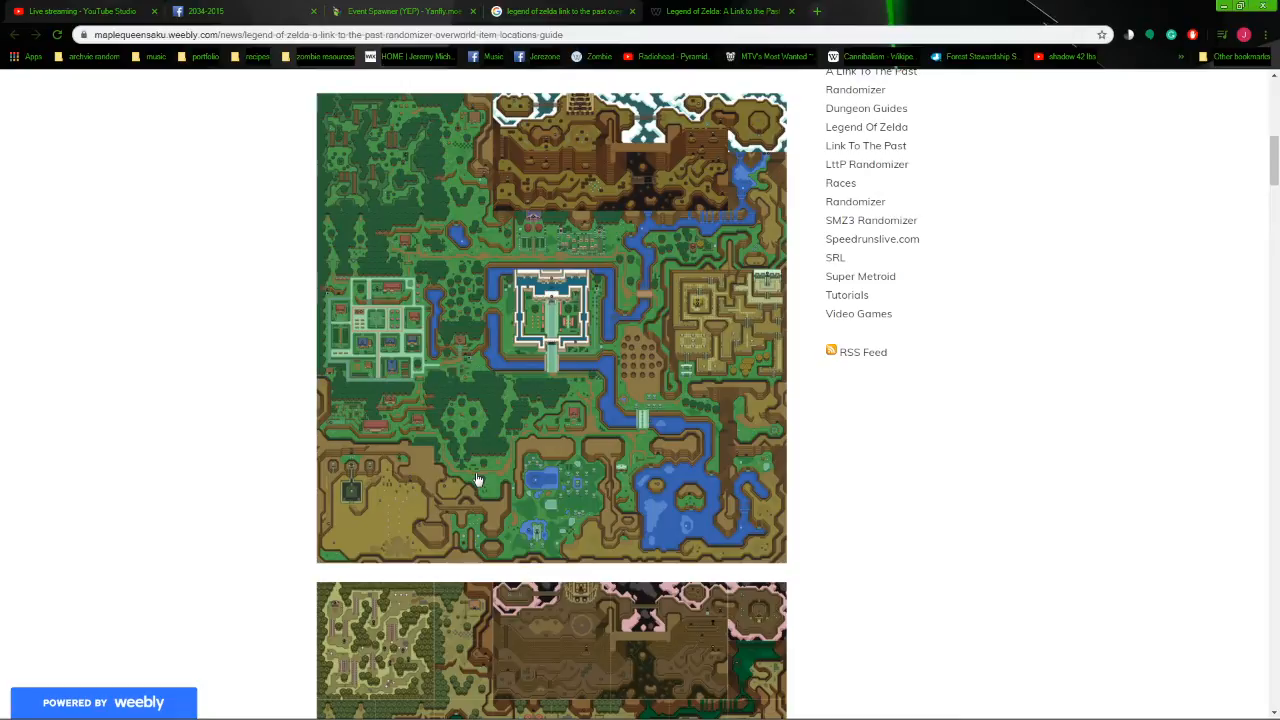
{"action": "scroll", "coordinate": [477, 480], "scroll_direction": "down", "scroll_amount": 4}
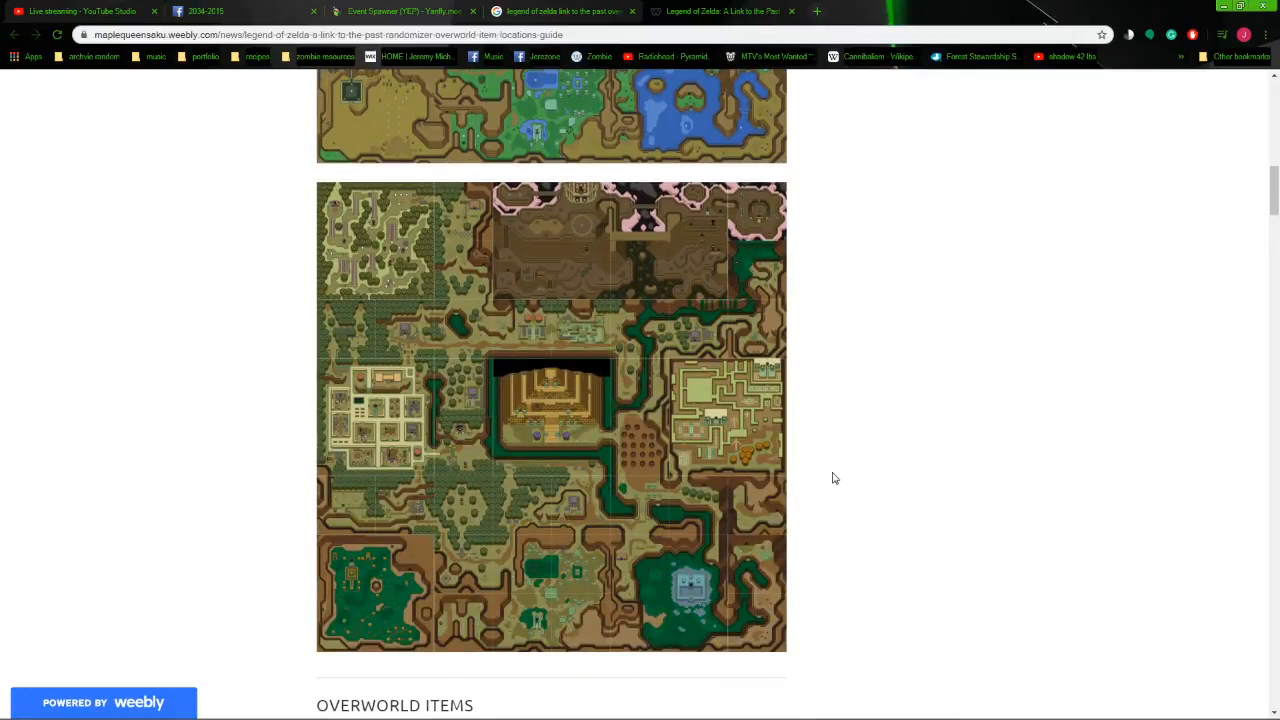
{"action": "scroll", "coordinate": [728, 472], "scroll_direction": "down", "scroll_amount": 1}
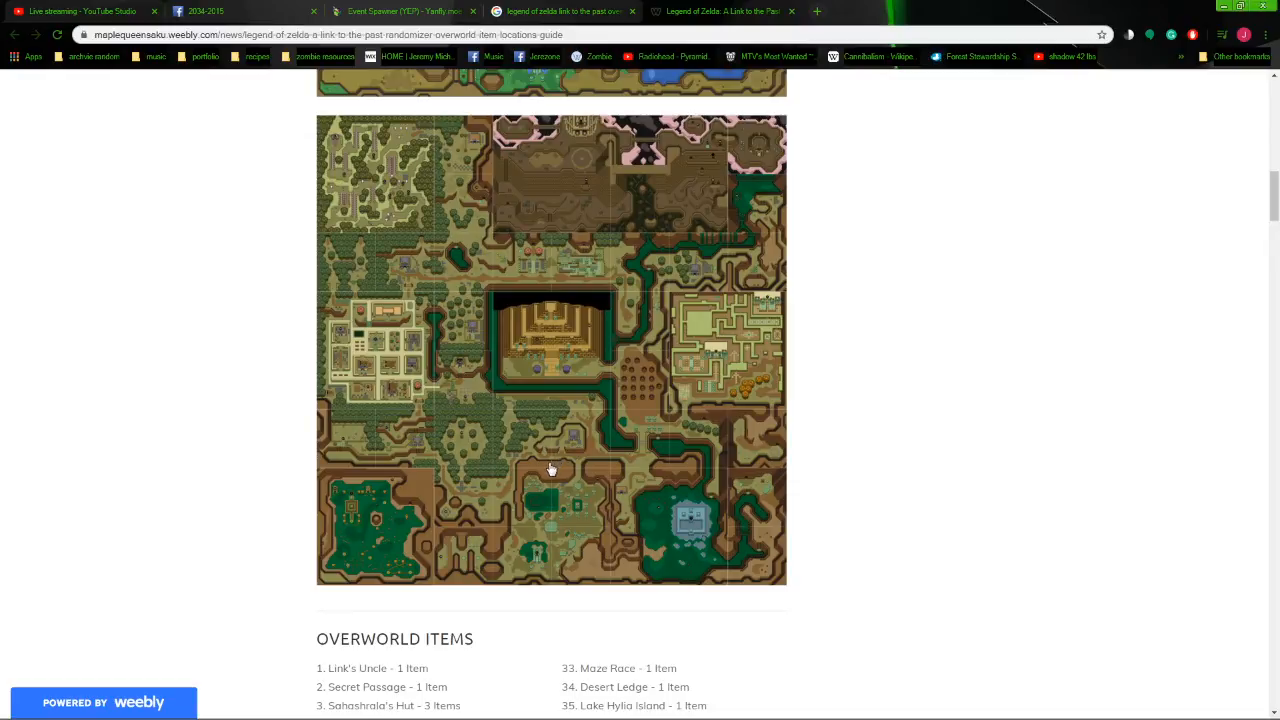
{"action": "scroll", "coordinate": [813, 567], "scroll_direction": "down", "scroll_amount": 4}
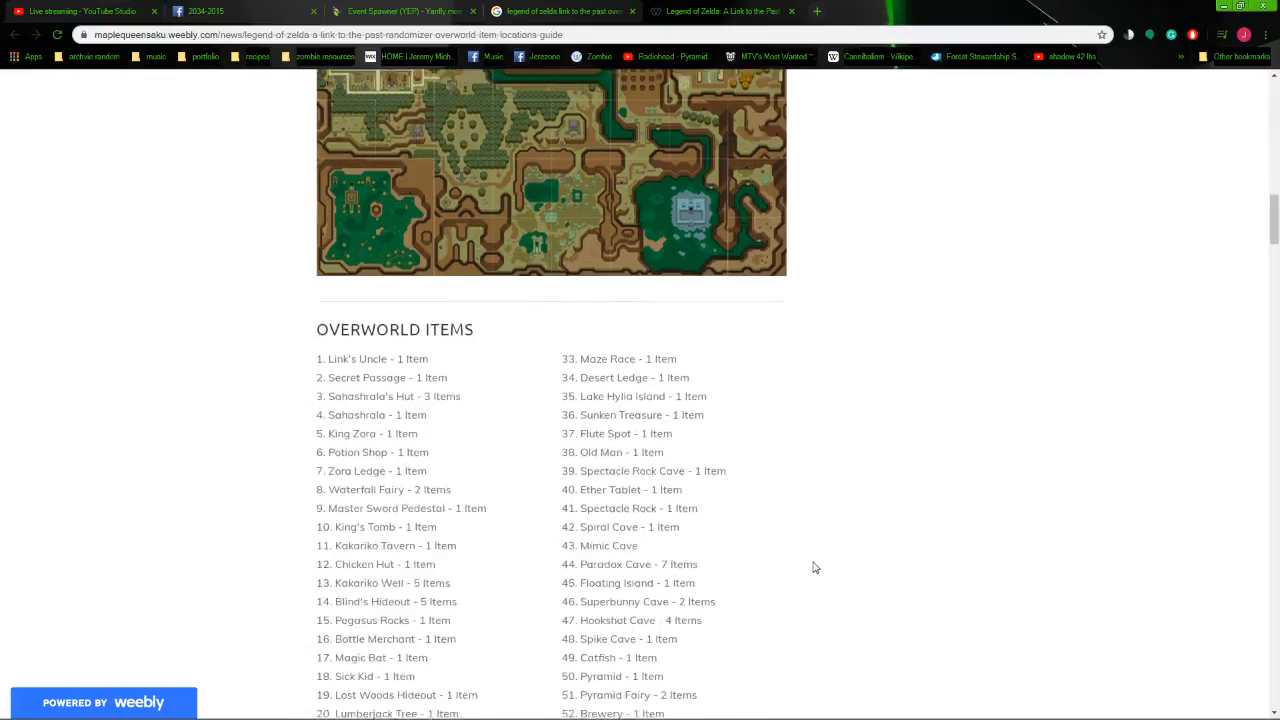
{"action": "scroll", "coordinate": [514, 477], "scroll_direction": "down", "scroll_amount": 7}
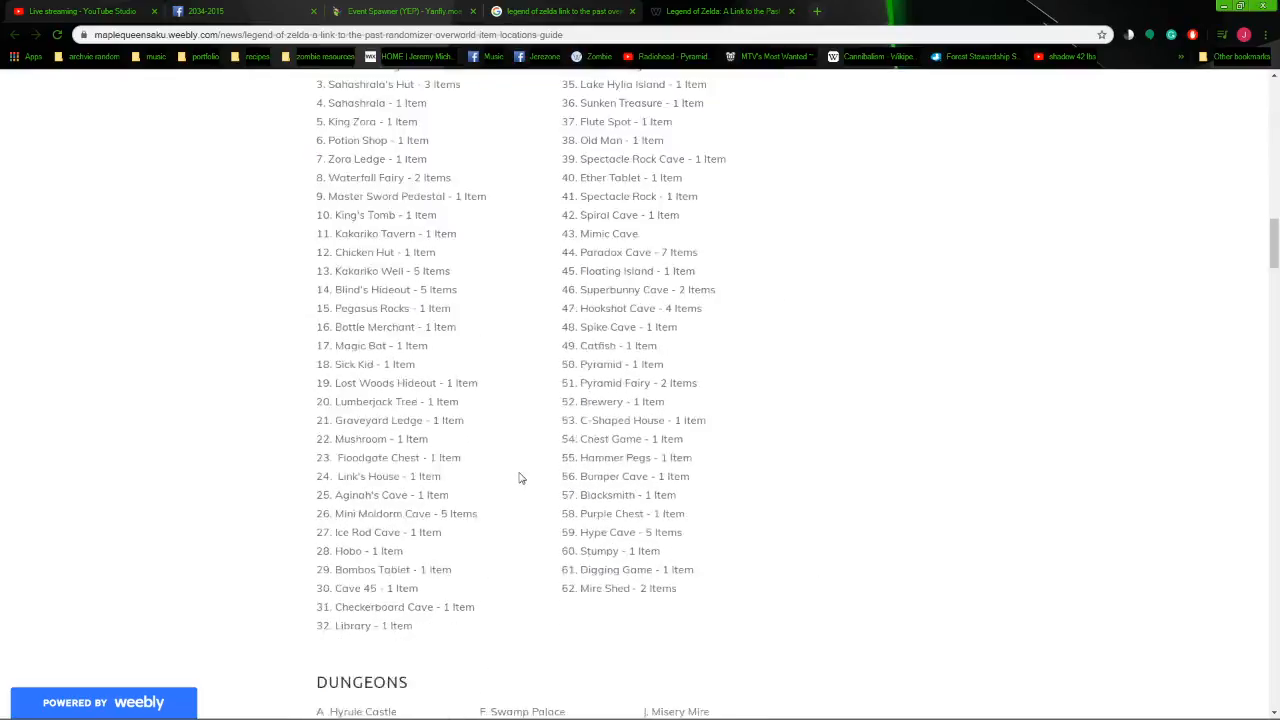
{"action": "scroll", "coordinate": [520, 472], "scroll_direction": "up", "scroll_amount": 4}
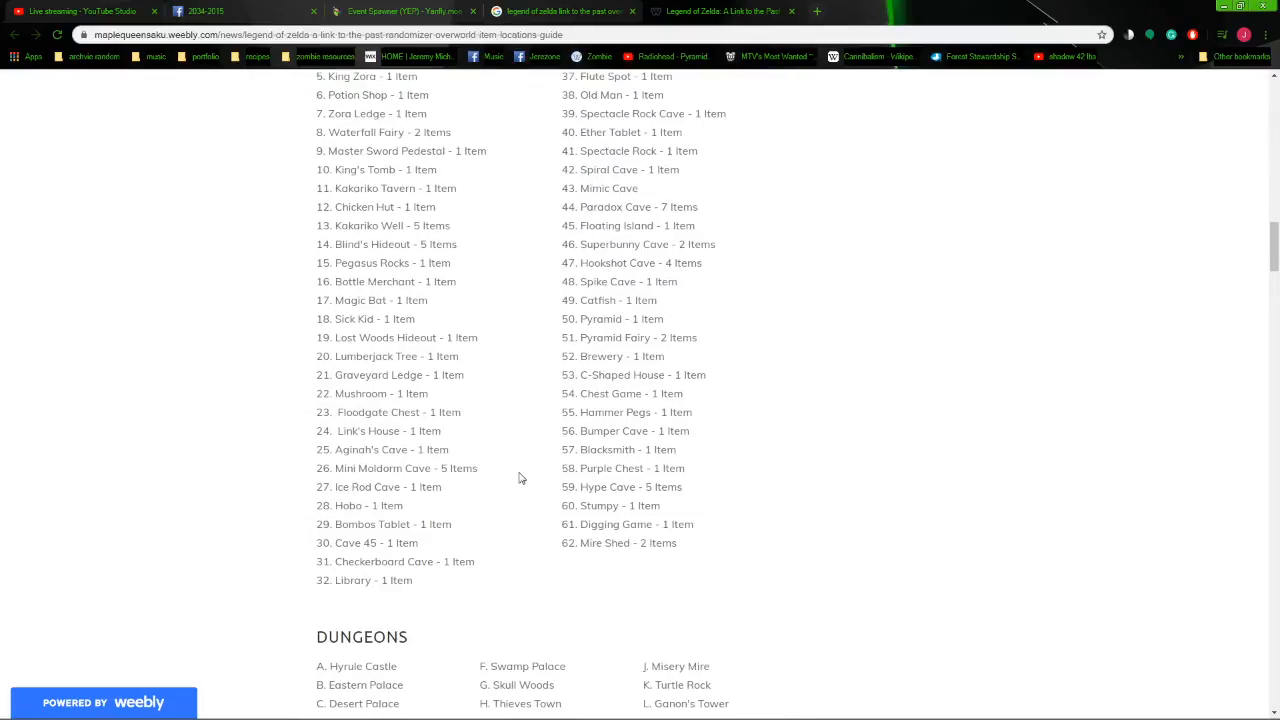
{"action": "scroll", "coordinate": [520, 478], "scroll_direction": "up", "scroll_amount": 15}
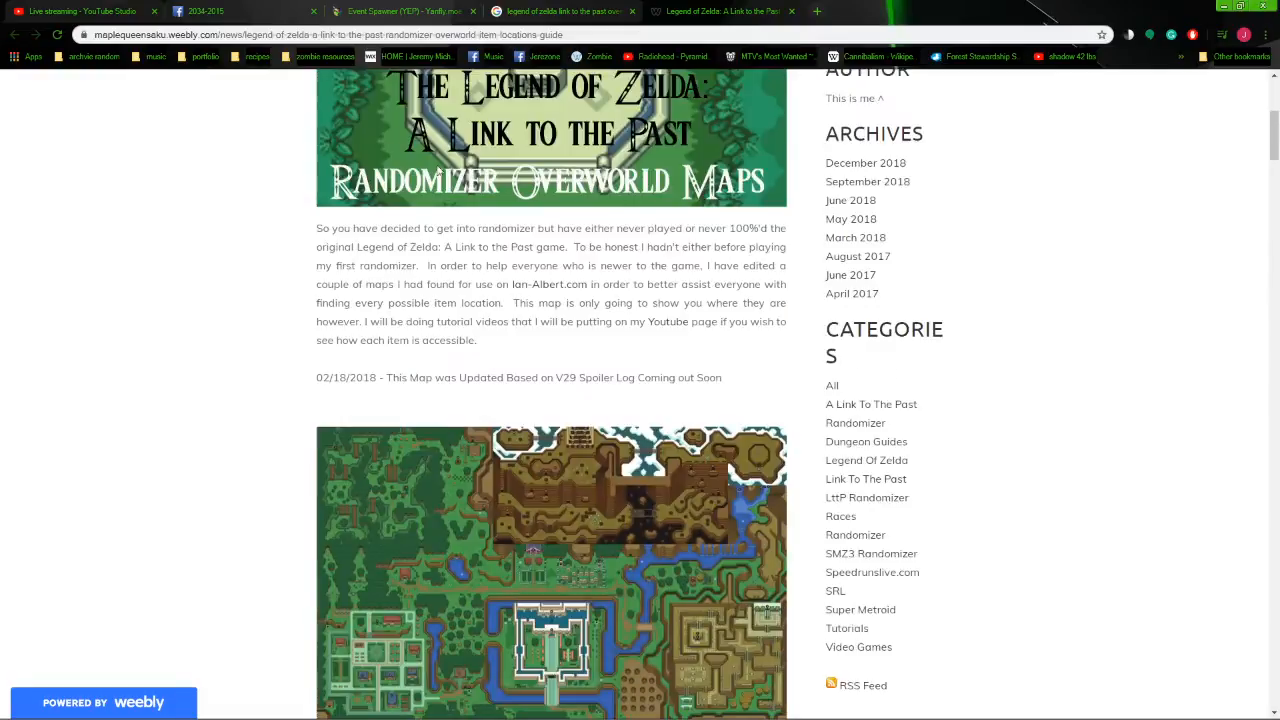
Search Google for "legend of zelda link to the past items" and show the image results.
{"action": "key", "text": "ctrl+l"}
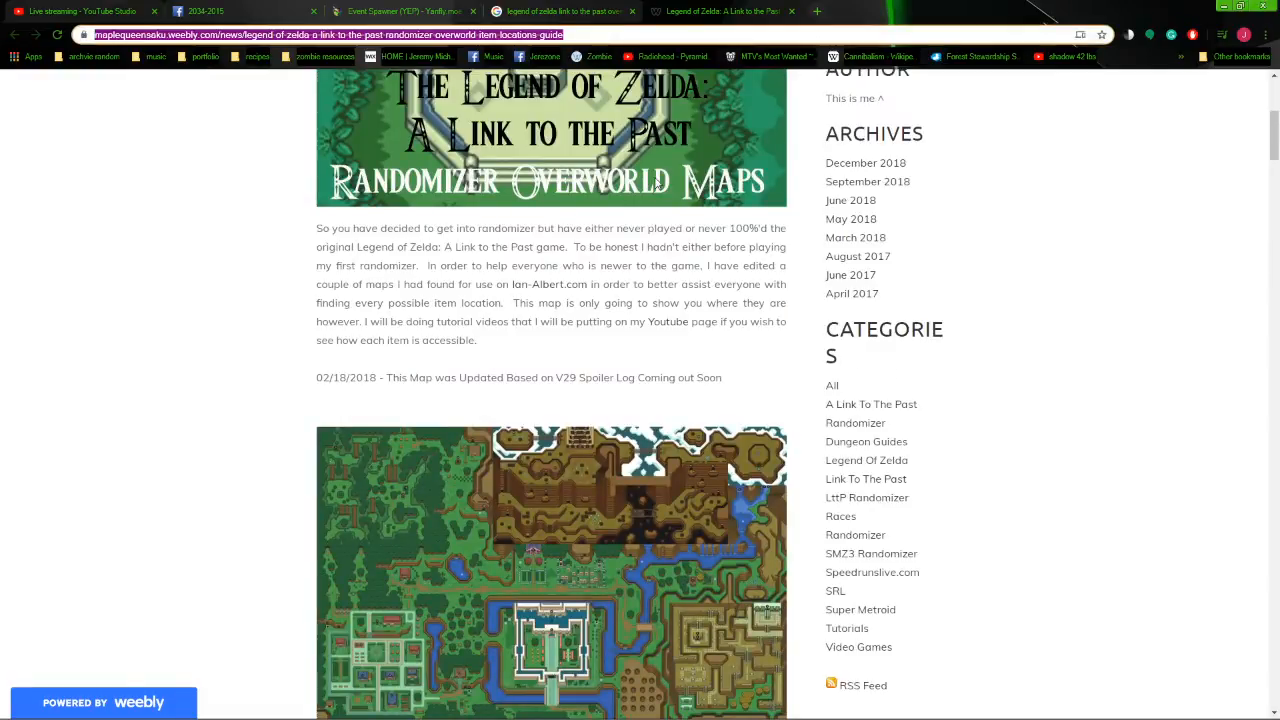
{"action": "type", "text": "legend of zelda link t"}
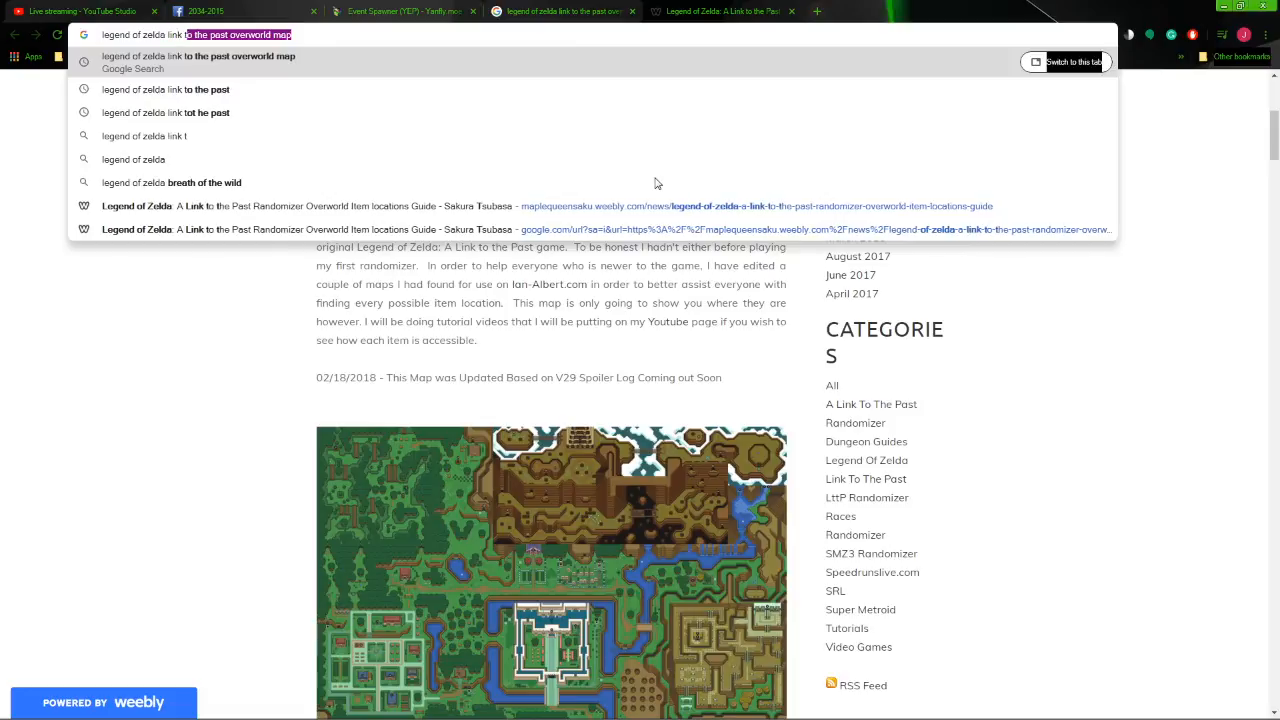
{"action": "type", "text": "ot he past items"}
{"action": "key", "text": "Return"}
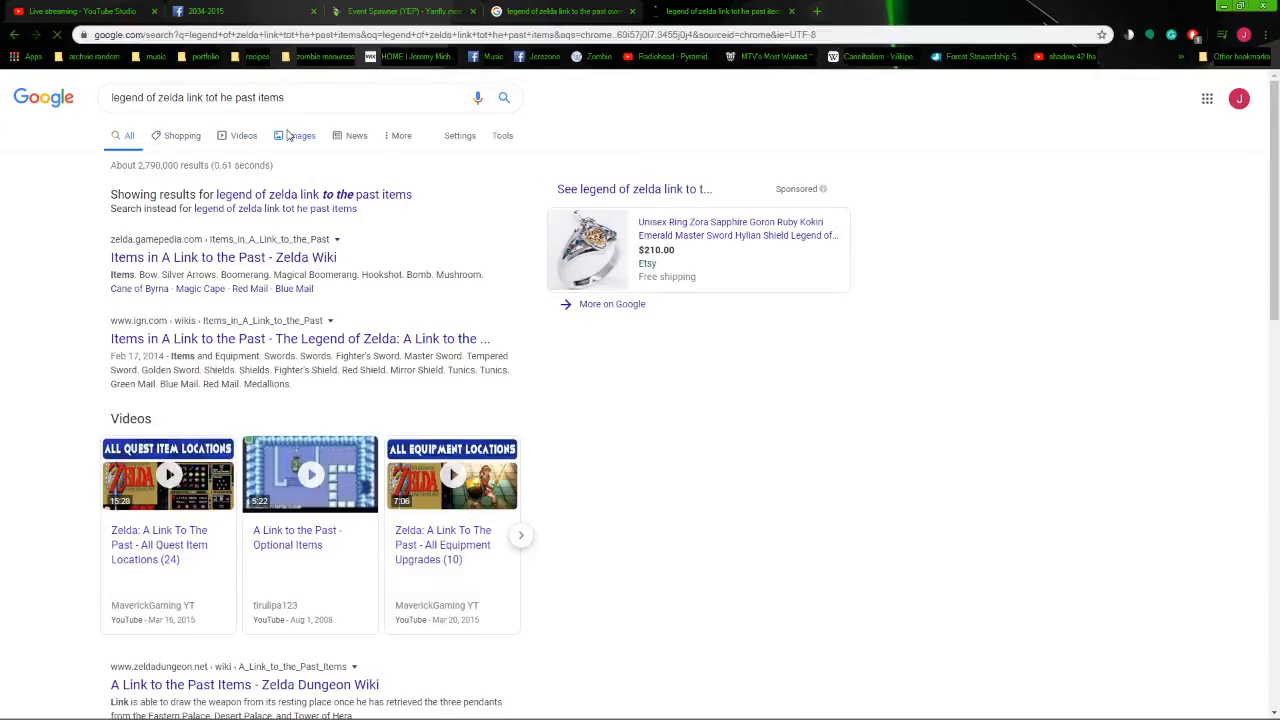
{"action": "left_click", "coordinate": [290, 135]}
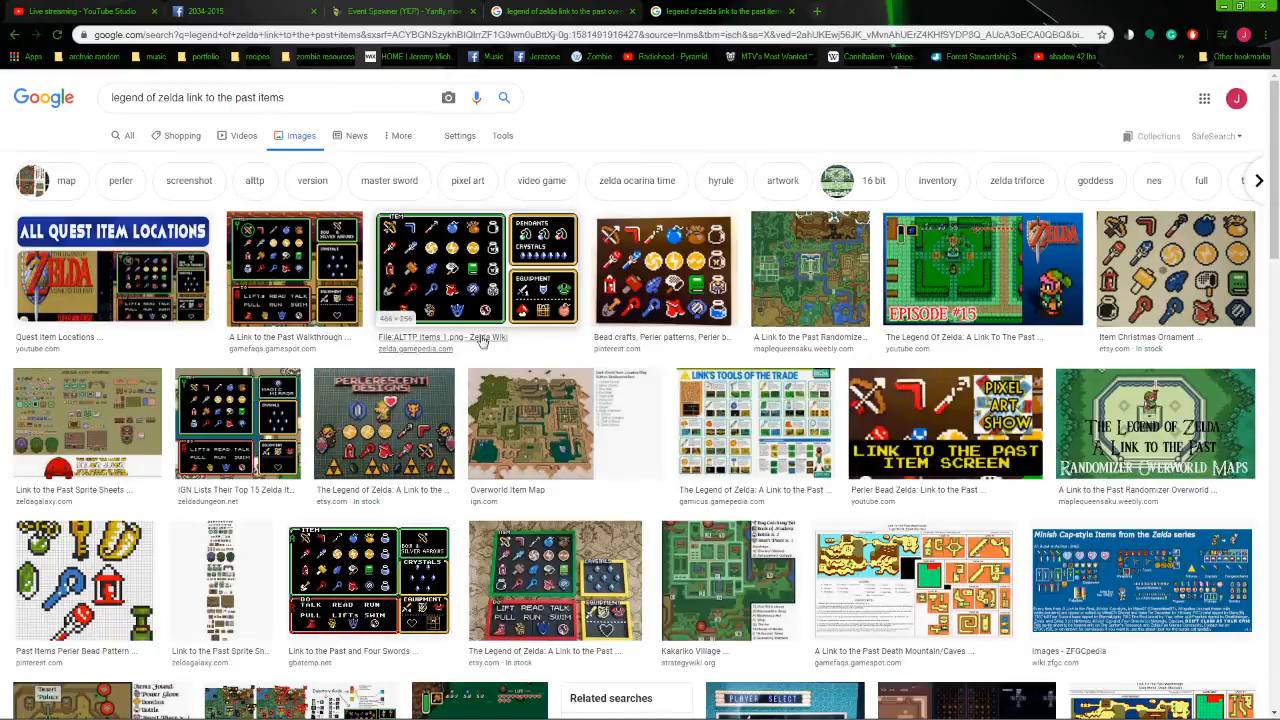
Preview the Zelda Wiki ALTTP item screen and the related Zelda Sound Synthesizer image, returning to the item screen.
{"action": "left_click", "coordinate": [458, 274]}
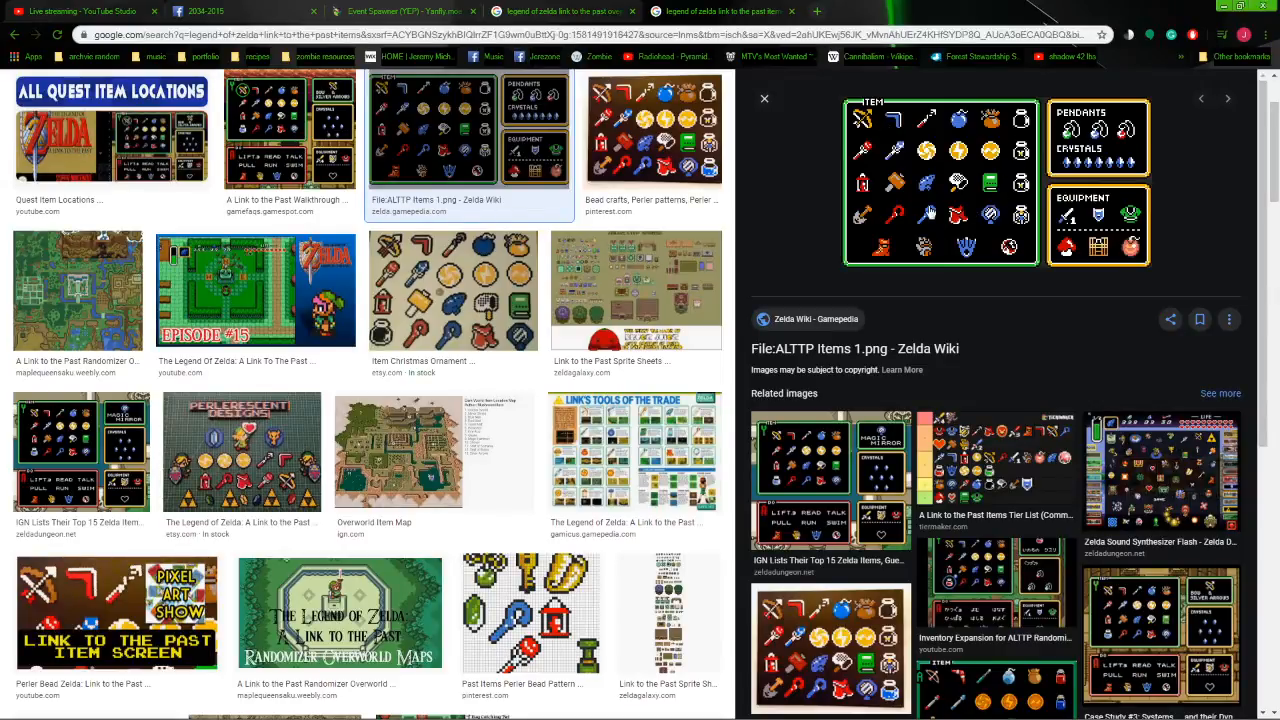
{"action": "left_click", "coordinate": [1138, 465]}
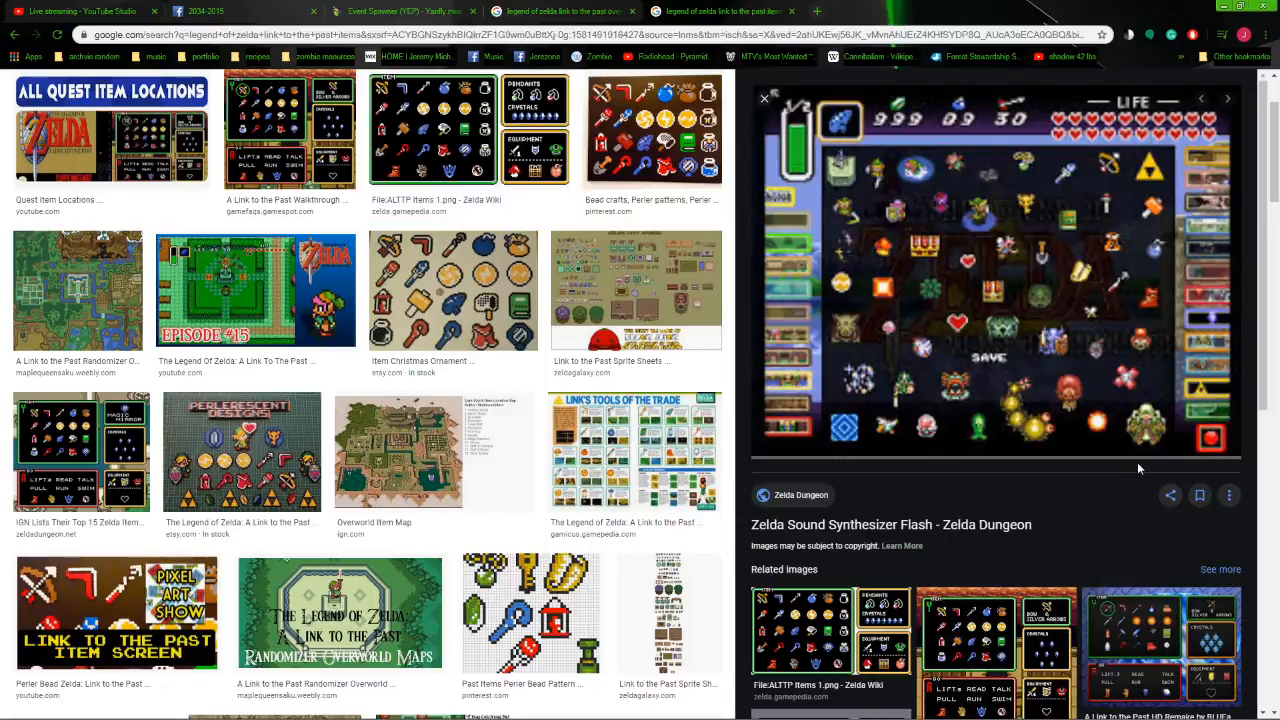
{"action": "left_click", "coordinate": [12, 38]}
{"action": "scroll", "coordinate": [873, 425], "scroll_direction": "down", "scroll_amount": 5}
{"action": "scroll", "coordinate": [873, 425], "scroll_direction": "up", "scroll_amount": 5}
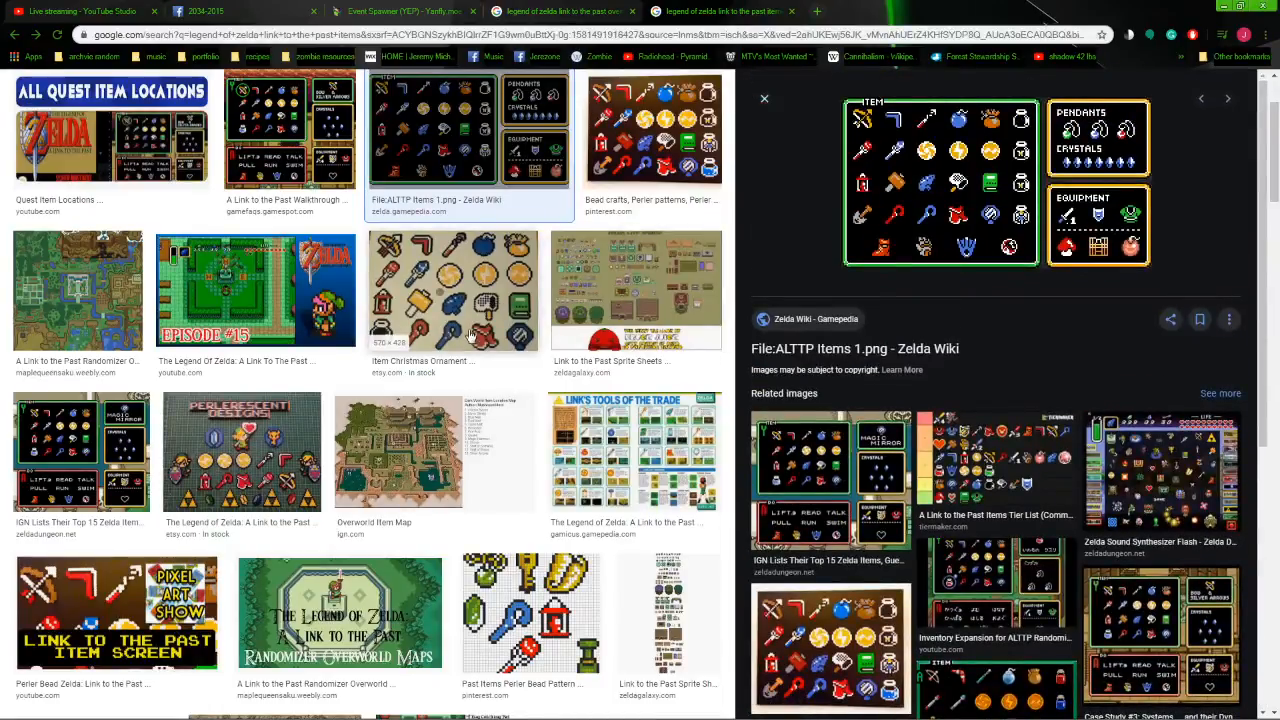
Examine the overworld item sprite sheet and the illustrated items page, and close both Zelda image searches.
{"action": "scroll", "coordinate": [478, 335], "scroll_direction": "down", "scroll_amount": 5}
{"action": "scroll", "coordinate": [474, 403], "scroll_direction": "down", "scroll_amount": 5}
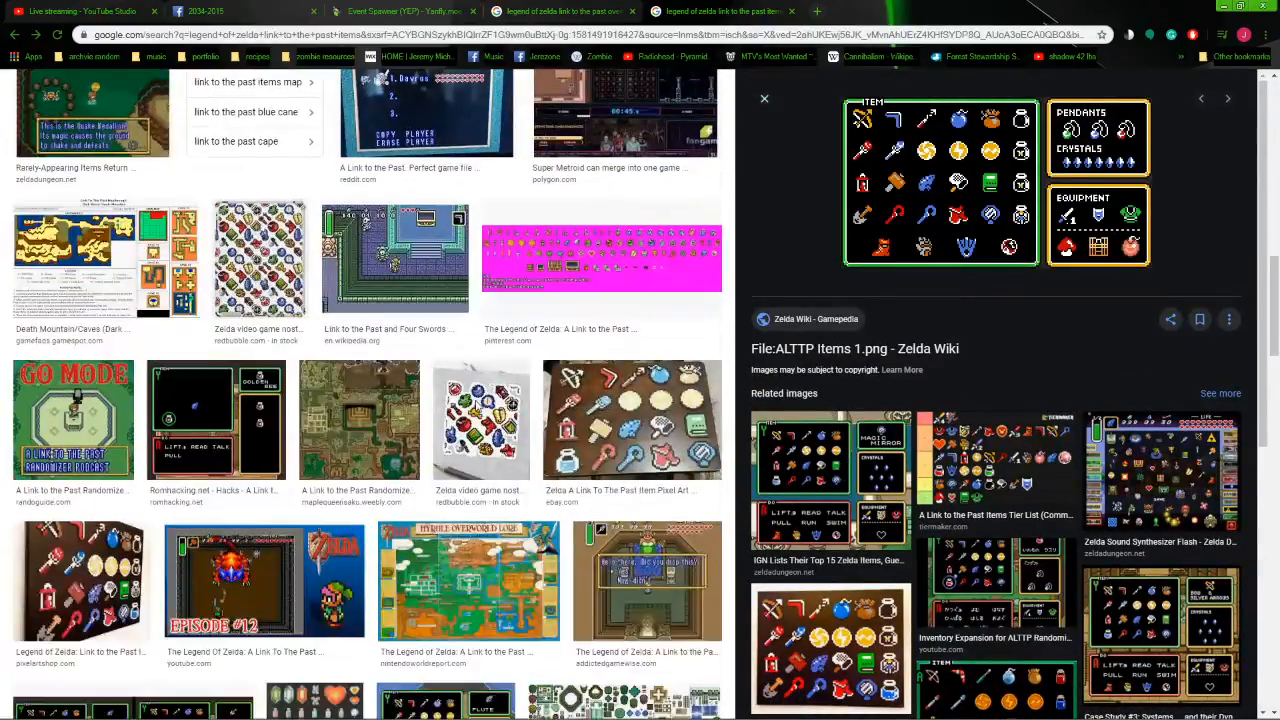
{"action": "left_click", "coordinate": [551, 268]}
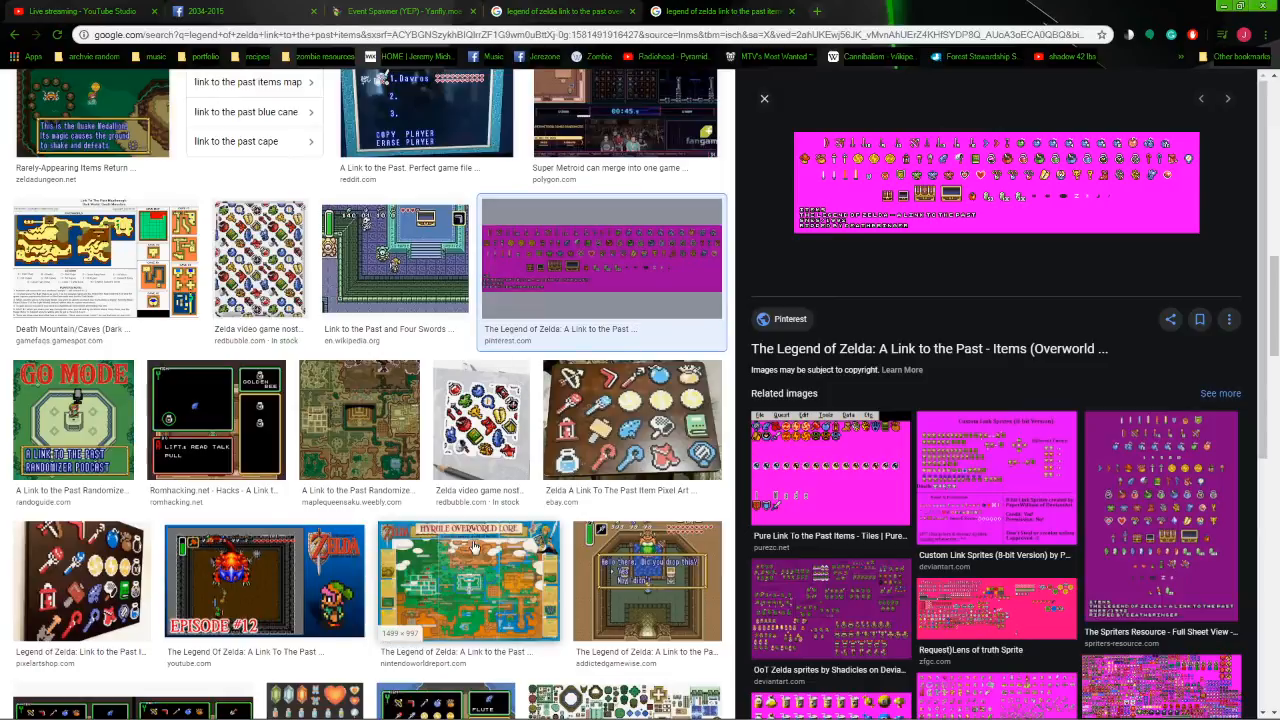
{"action": "scroll", "coordinate": [440, 400], "scroll_direction": "down", "scroll_amount": 4}
{"action": "left_click", "coordinate": [333, 283]}
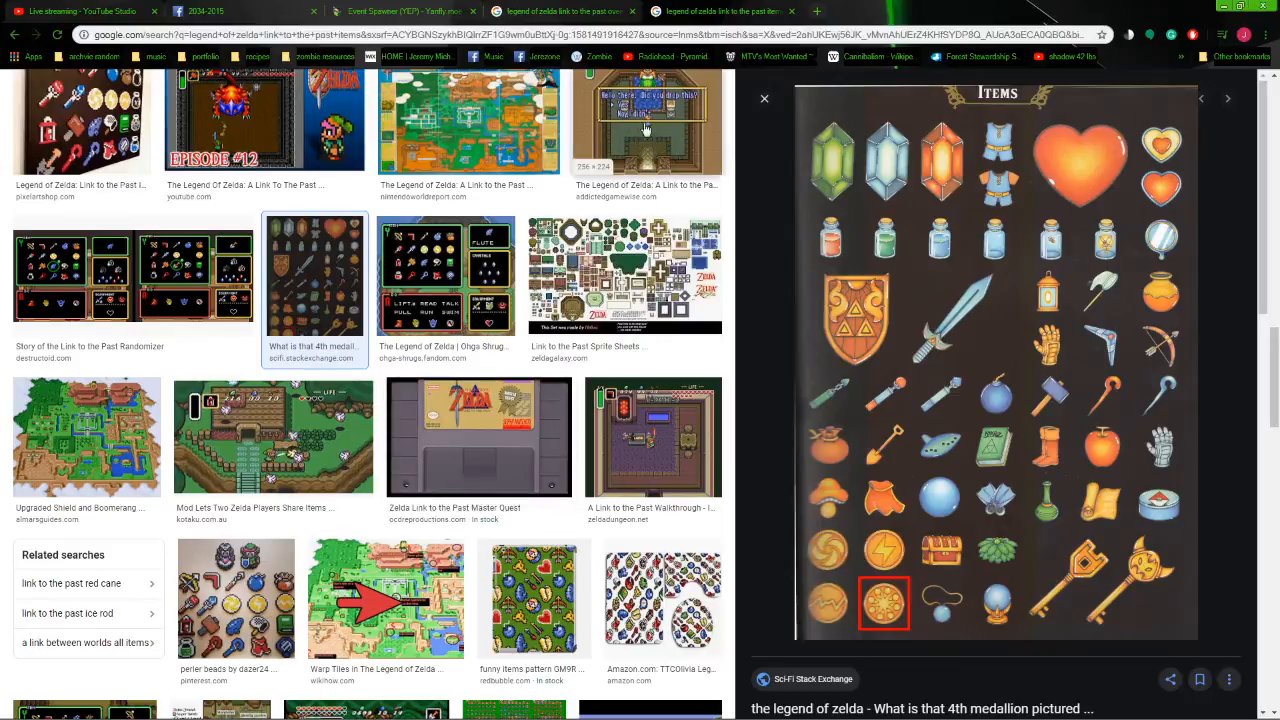
{"action": "left_click", "coordinate": [791, 11]}
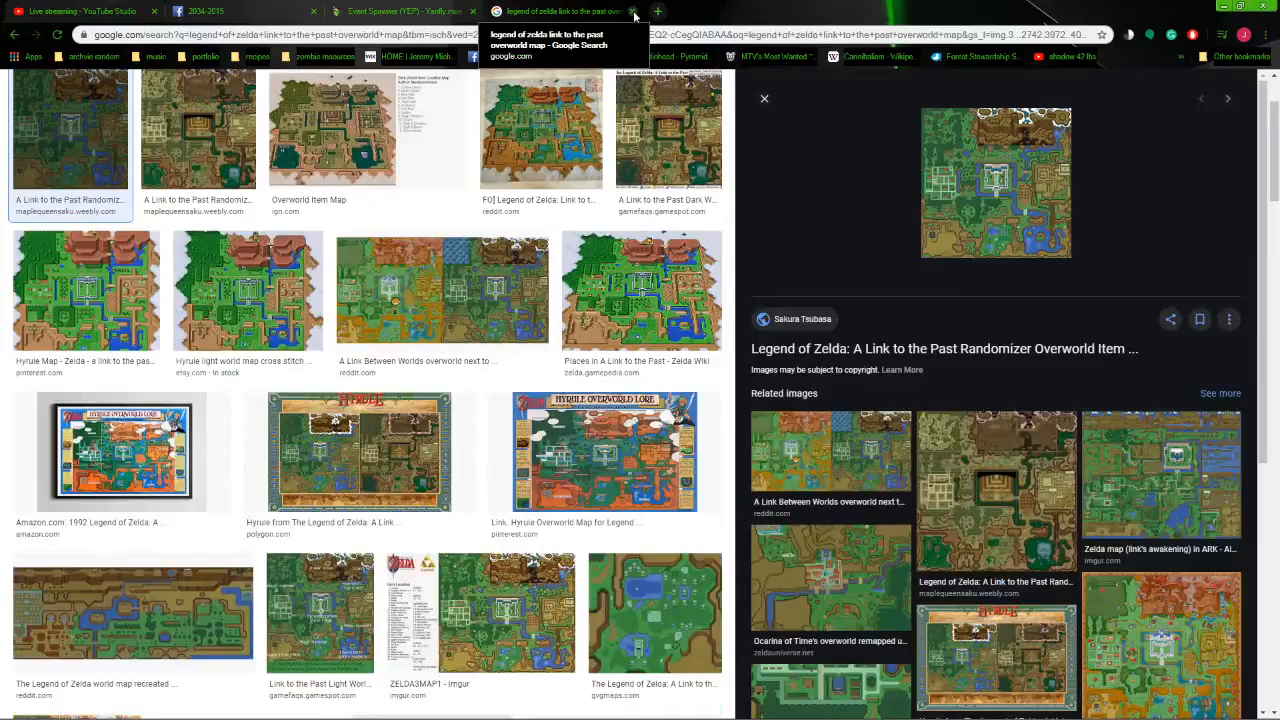
{"action": "left_click", "coordinate": [632, 11]}
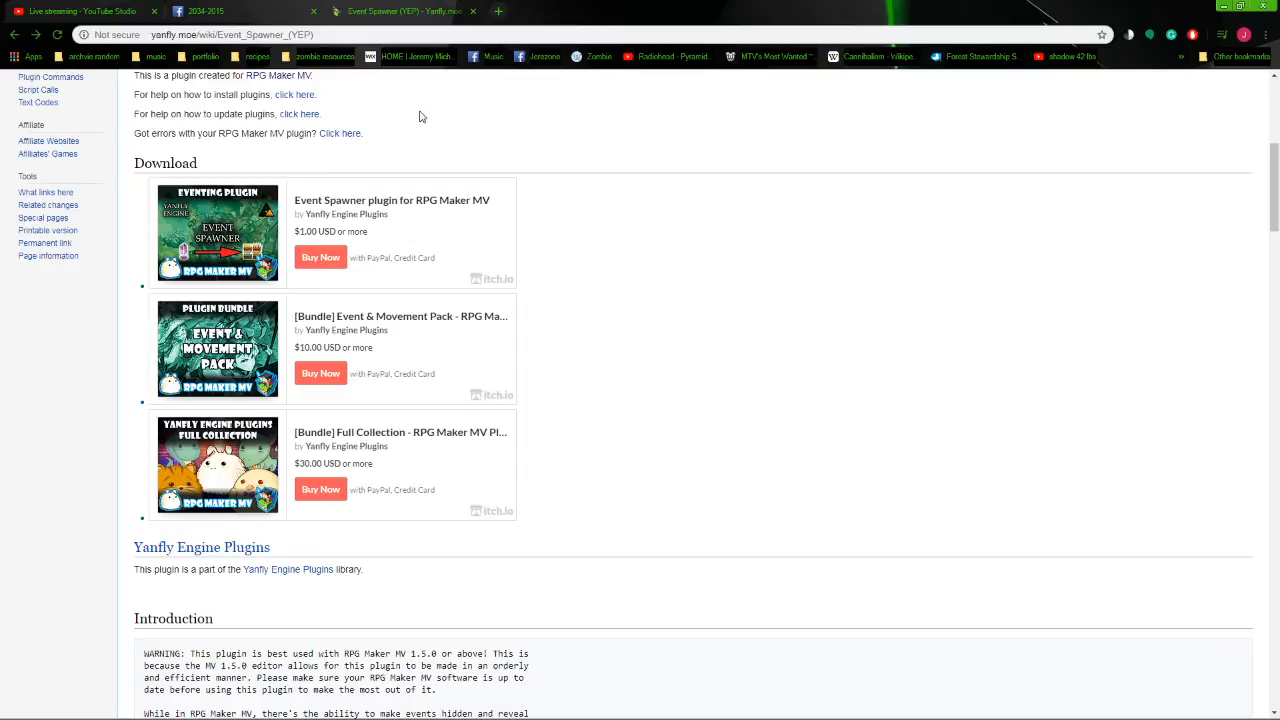
Open Yanfly's Full Collection bundle from the Event Spawner page, review its packs and open the Quest & Gameplay Pack.
{"action": "left_click", "coordinate": [475, 436]}
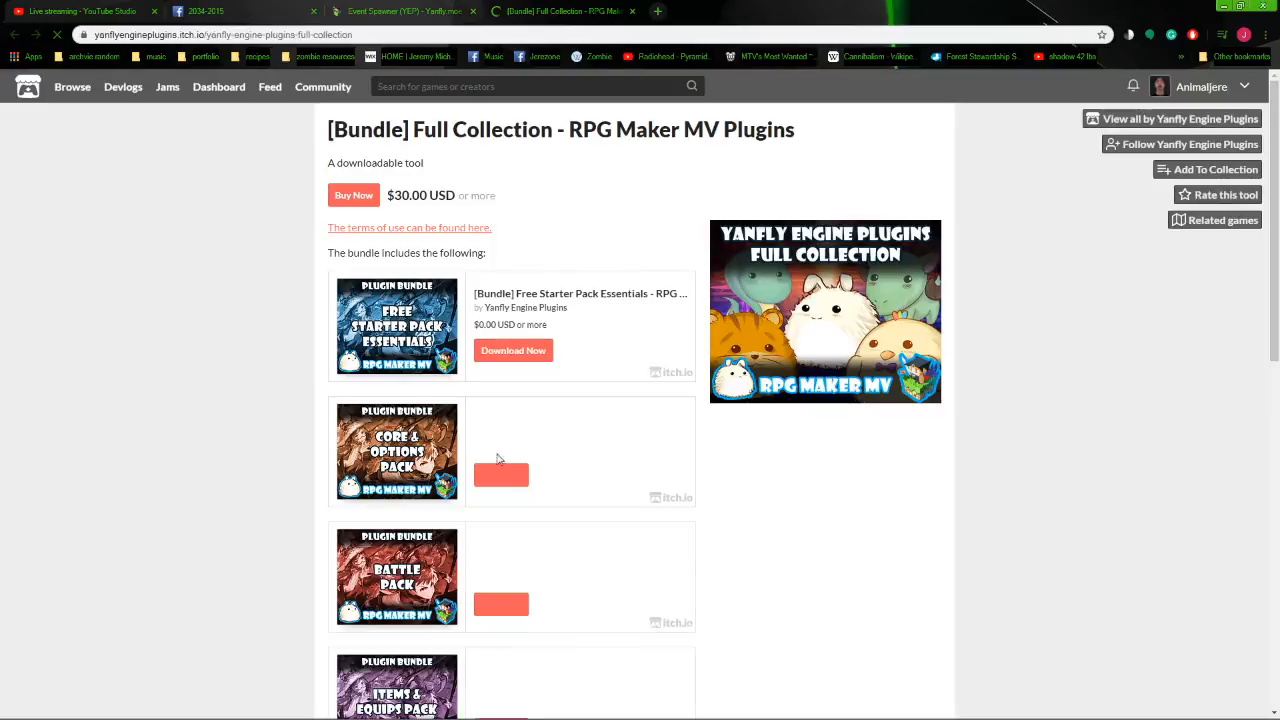
{"action": "scroll", "coordinate": [630, 471], "scroll_direction": "down", "scroll_amount": 4}
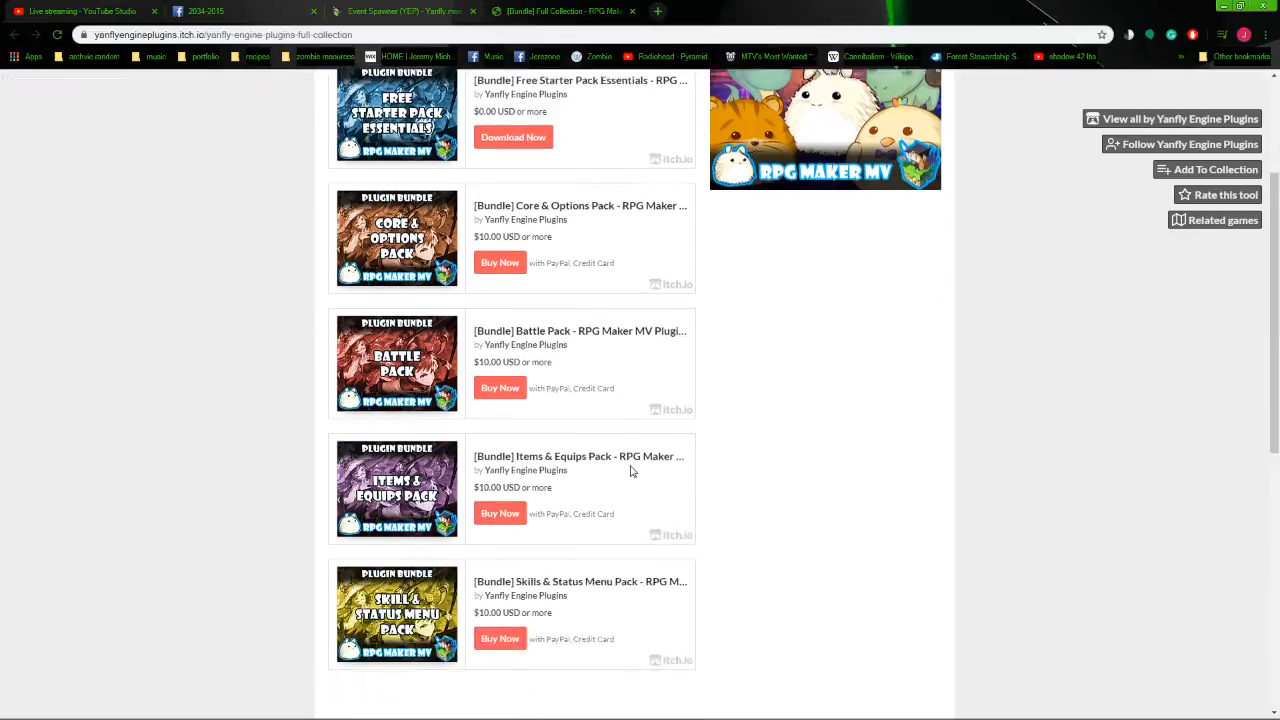
{"action": "scroll", "coordinate": [630, 471], "scroll_direction": "down", "scroll_amount": 3}
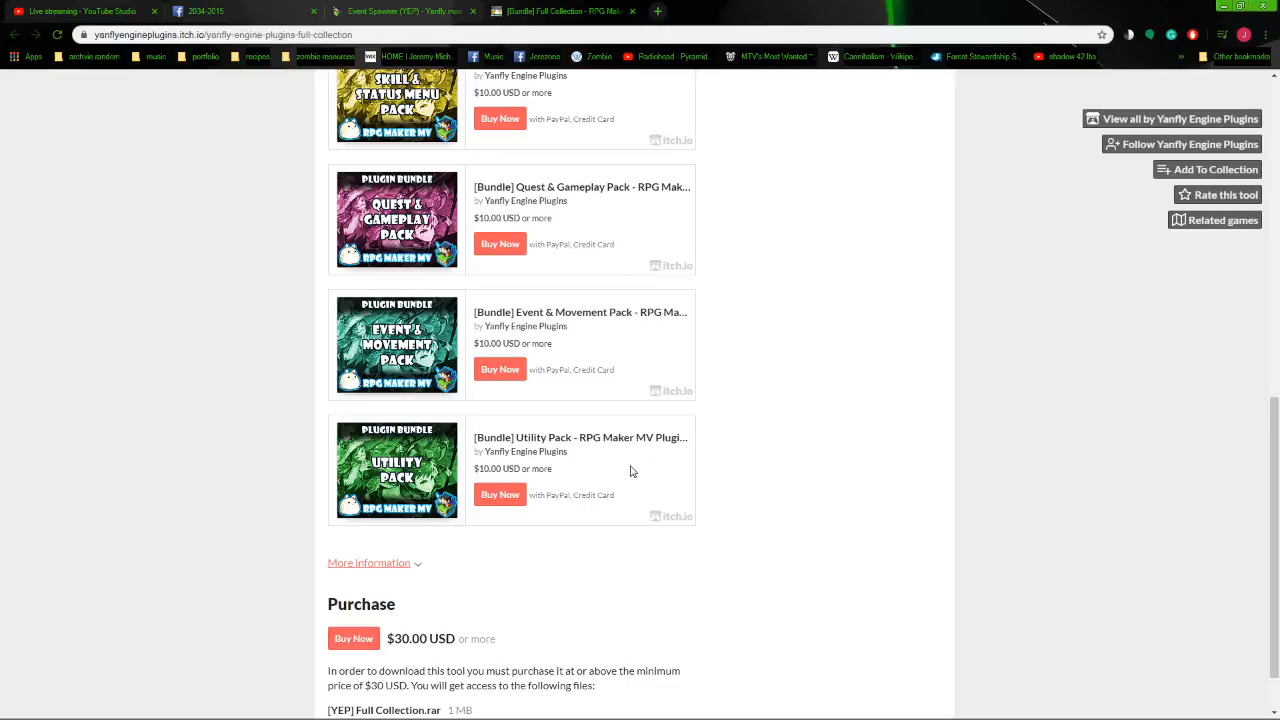
{"action": "left_click", "coordinate": [540, 186]}
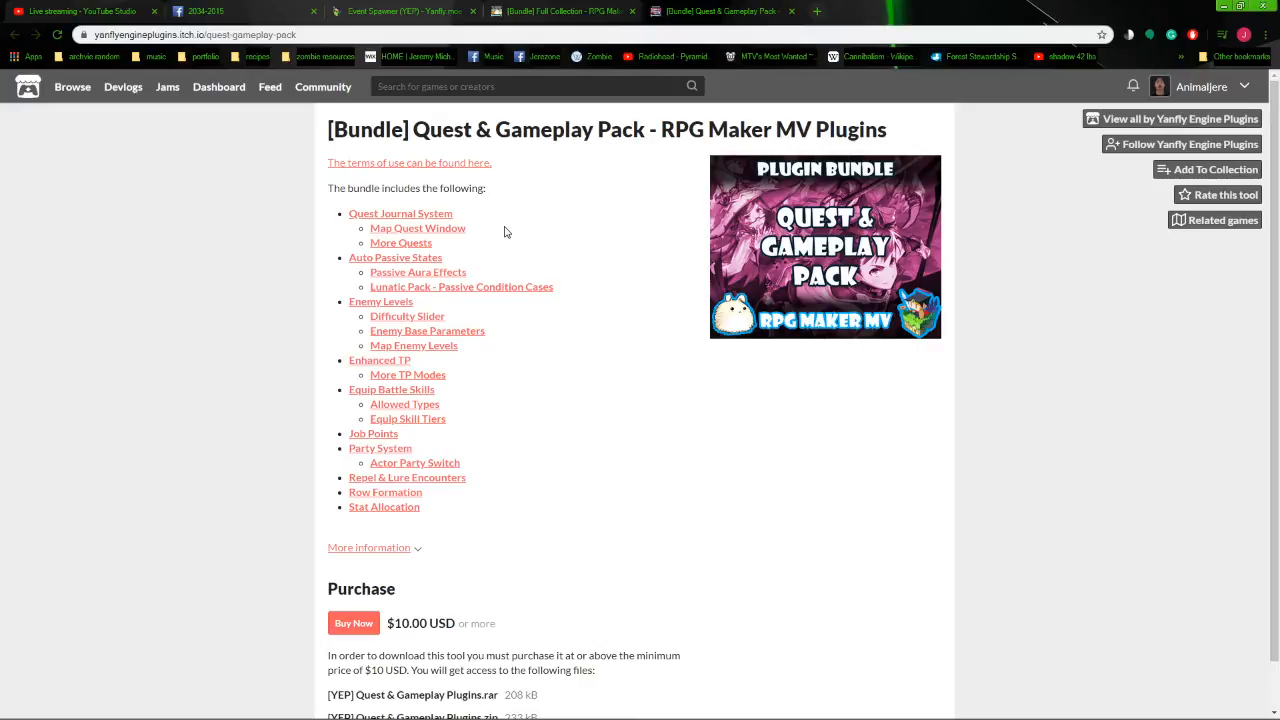
Read the introduction and instructions of the Repel & Lure Encounters plugin and return to the Quest & Gameplay Pack.
{"action": "left_click", "coordinate": [457, 484]}
{"action": "scroll", "coordinate": [447, 428], "scroll_direction": "down", "scroll_amount": 4}
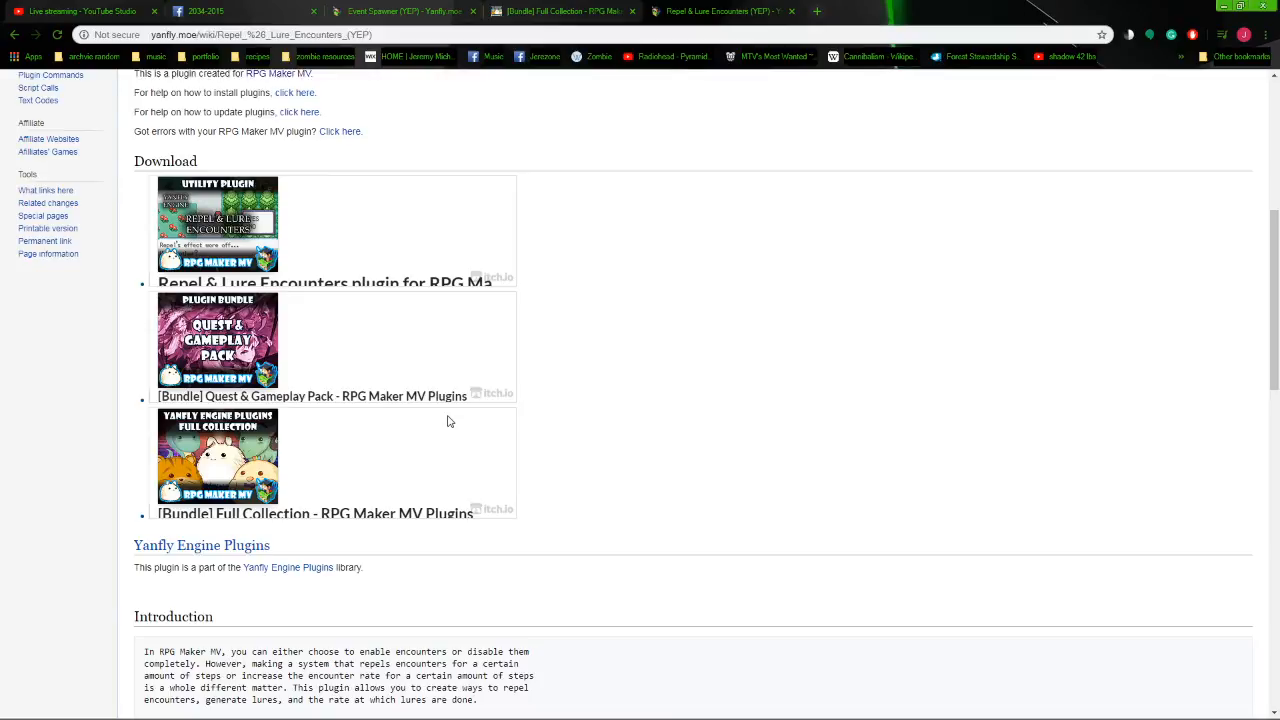
{"action": "scroll", "coordinate": [449, 422], "scroll_direction": "up", "scroll_amount": 3}
{"action": "scroll", "coordinate": [449, 422], "scroll_direction": "down", "scroll_amount": 5}
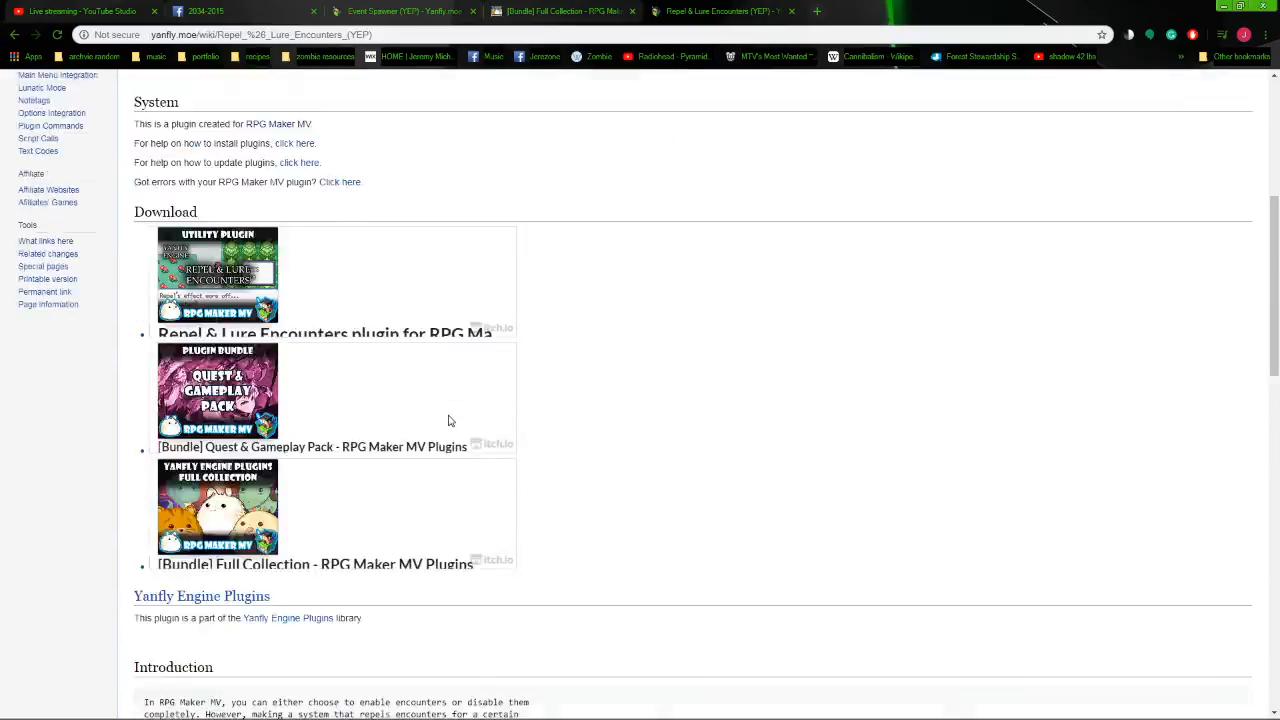
{"action": "scroll", "coordinate": [500, 310], "scroll_direction": "down", "scroll_amount": 2}
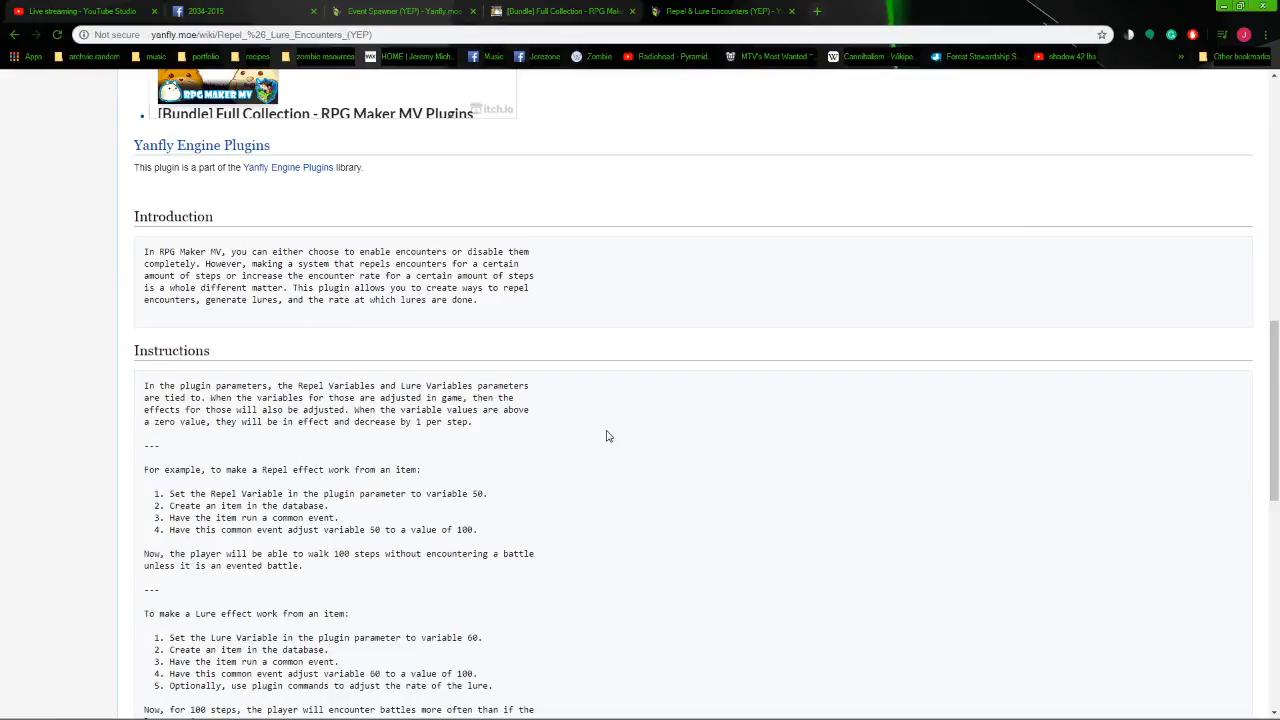
{"action": "left_click", "coordinate": [16, 35]}
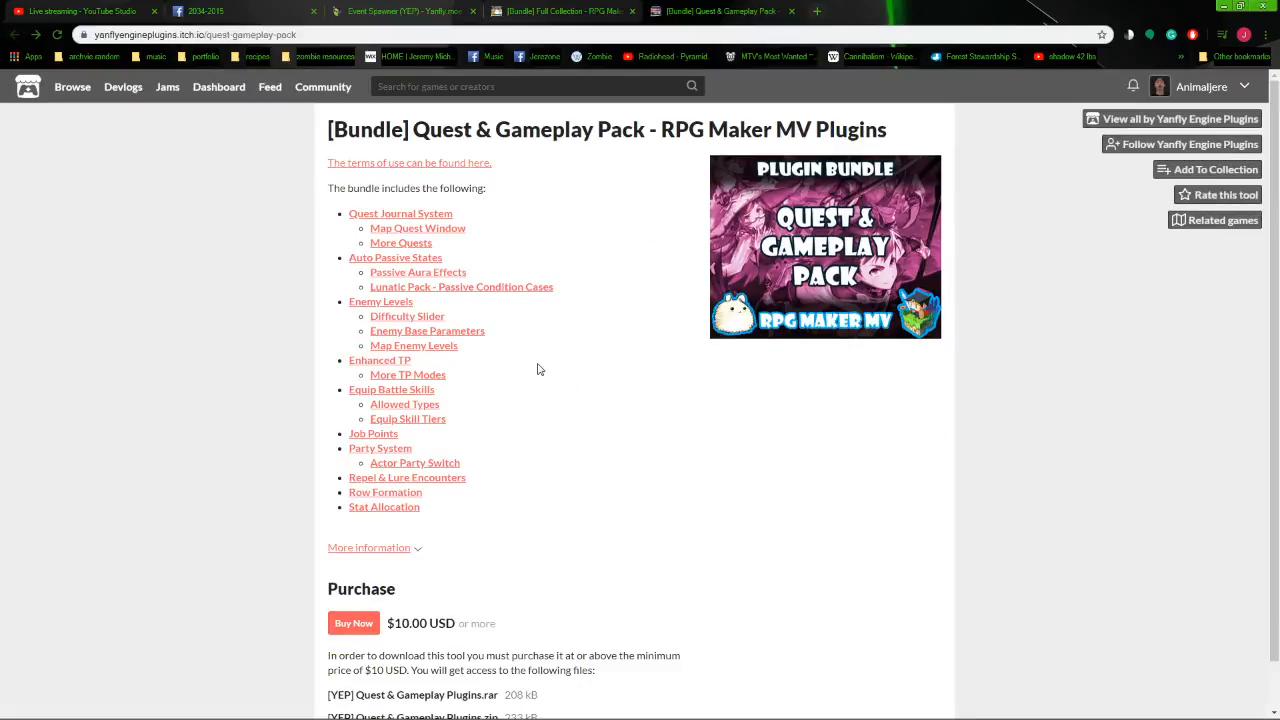
Open the Map Quest Window plugin page and read its downloads, required plugins, introduction and setup instructions.
{"action": "left_click", "coordinate": [455, 230]}
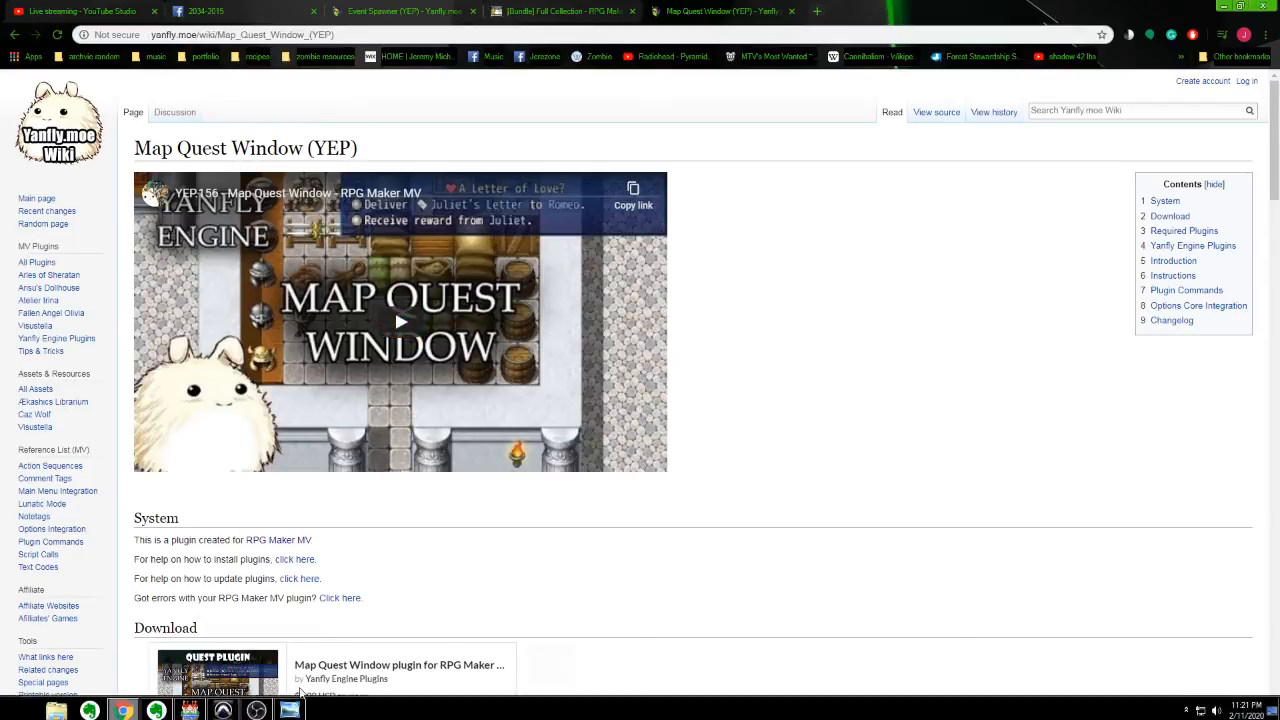
{"action": "left_click", "coordinate": [190, 707]}
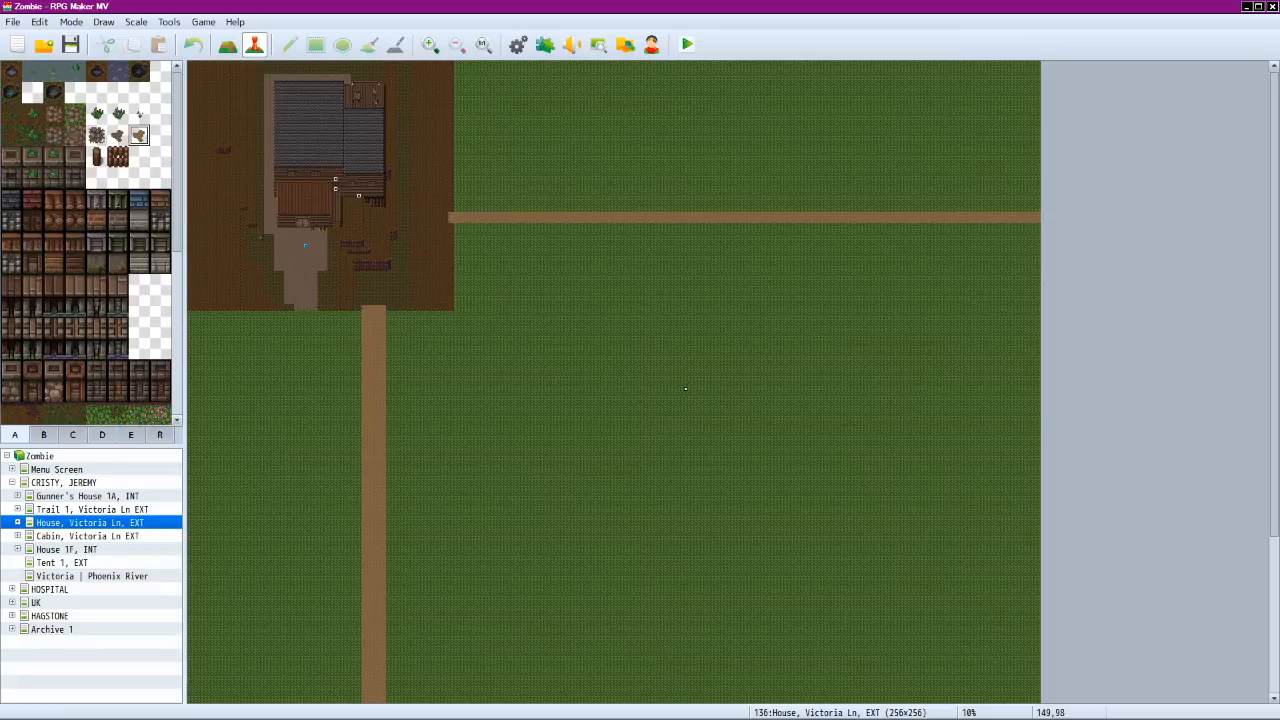
{"action": "left_click", "coordinate": [128, 707]}
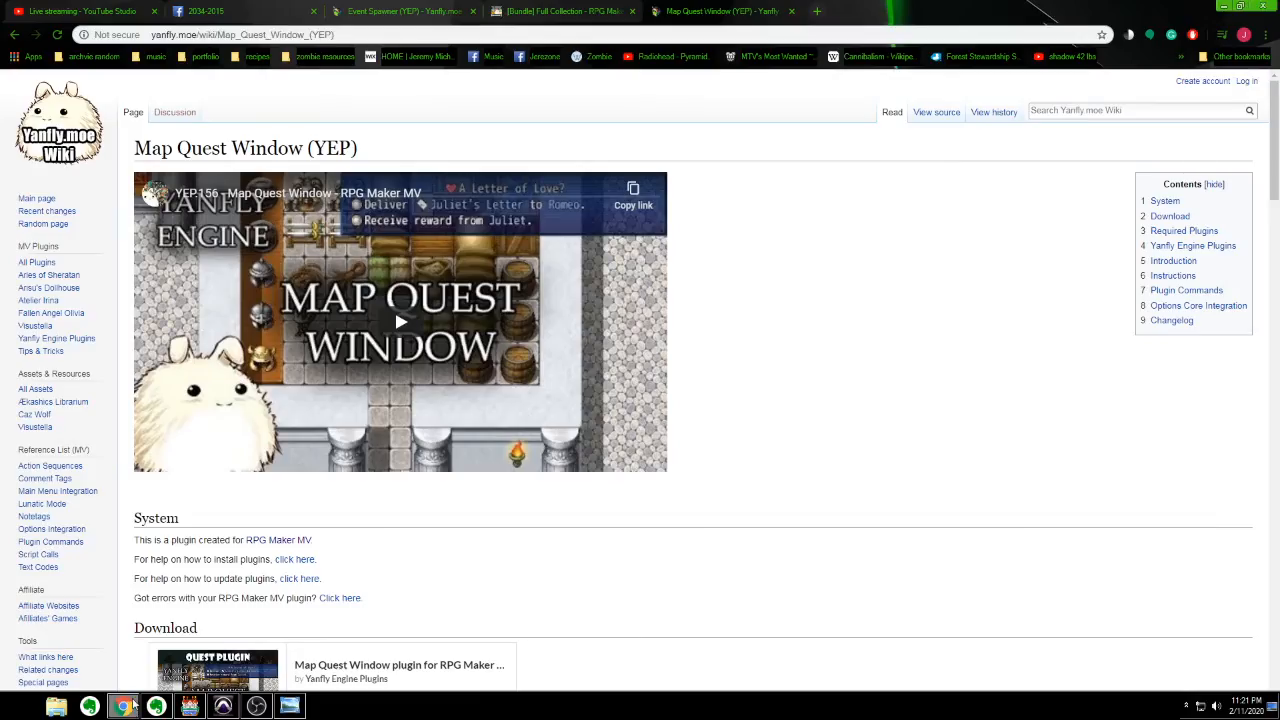
{"action": "scroll", "coordinate": [272, 432], "scroll_direction": "down", "scroll_amount": 2}
{"action": "scroll", "coordinate": [297, 454], "scroll_direction": "up", "scroll_amount": 2}
{"action": "scroll", "coordinate": [305, 450], "scroll_direction": "down", "scroll_amount": 15}
{"action": "scroll", "coordinate": [365, 425], "scroll_direction": "up", "scroll_amount": 2}
{"action": "scroll", "coordinate": [362, 420], "scroll_direction": "up", "scroll_amount": 3}
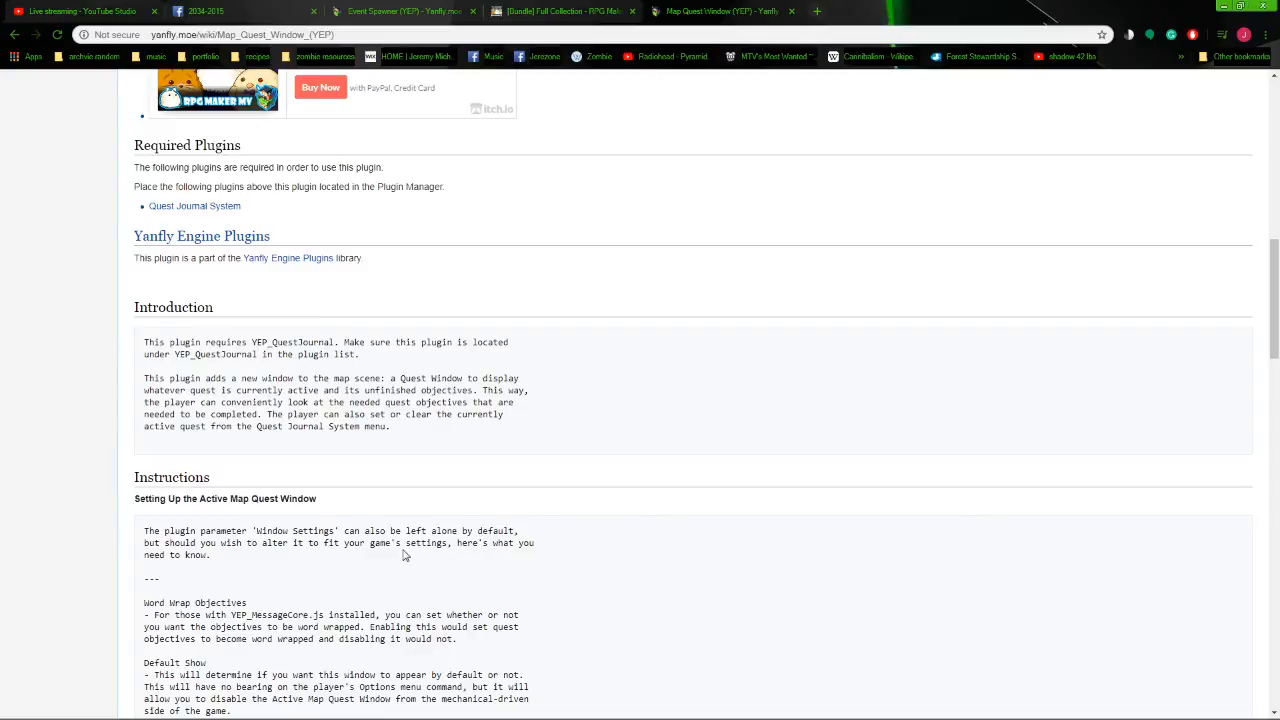
{"action": "scroll", "coordinate": [383, 543], "scroll_direction": "up", "scroll_amount": 4}
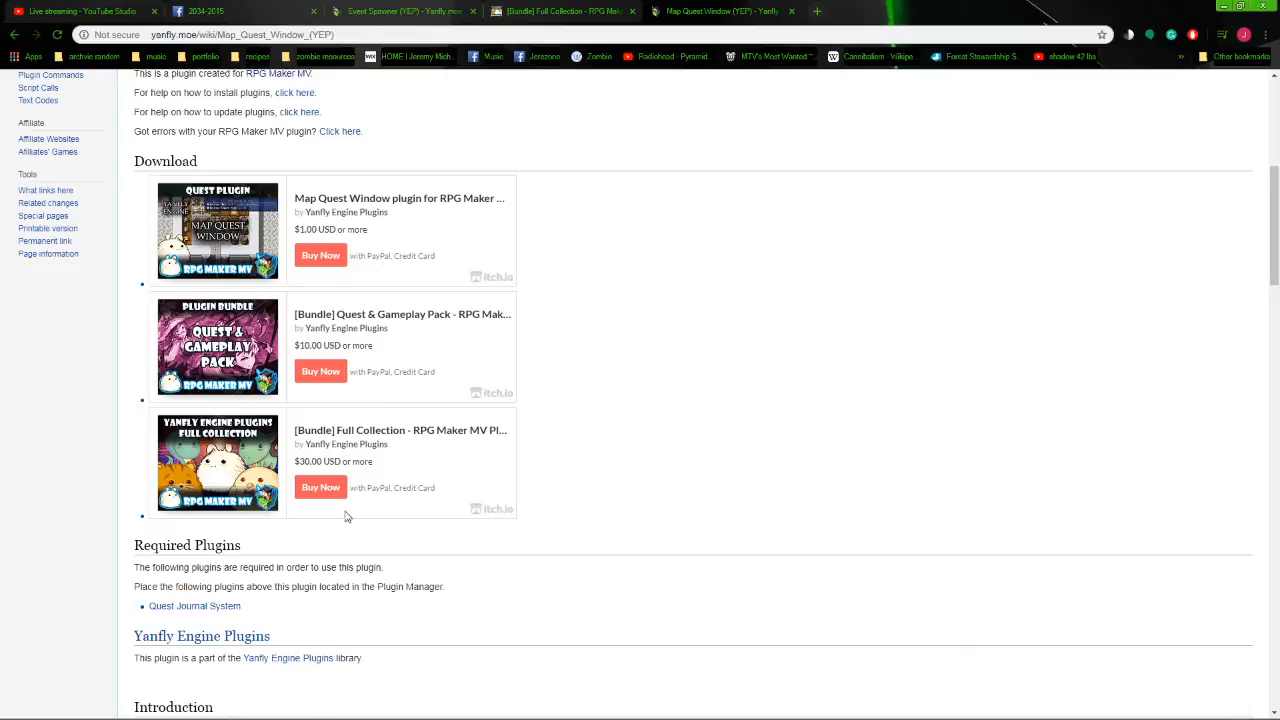
{"action": "scroll", "coordinate": [380, 418], "scroll_direction": "up", "scroll_amount": 5}
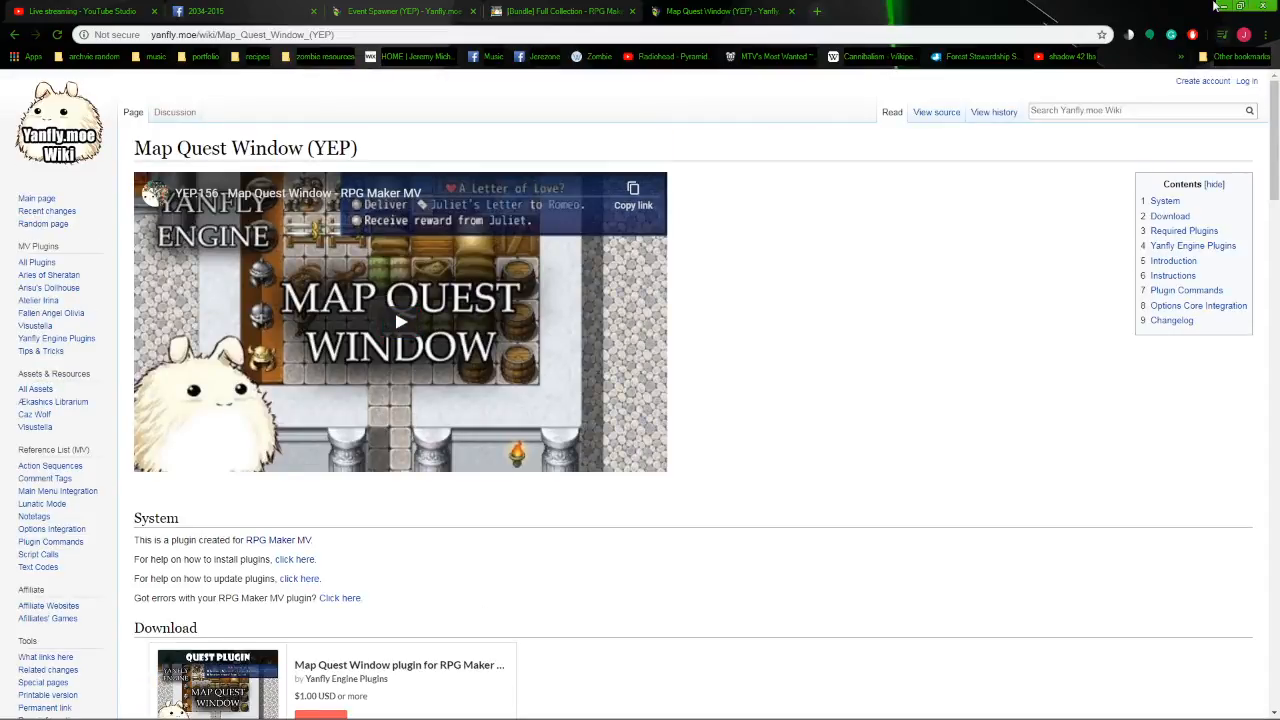
Minimize the browser, RPG Maker MV and the aerial photo window to reach the desktop.
{"action": "left_click", "coordinate": [1224, 6]}
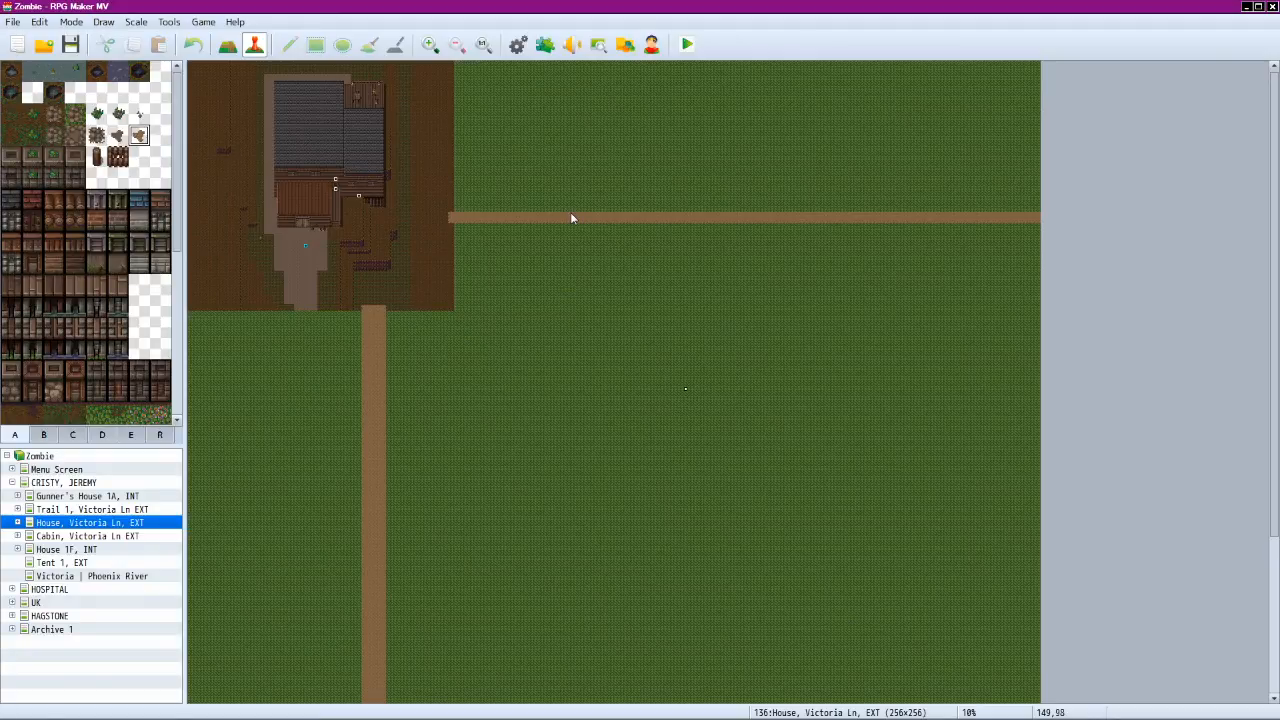
{"action": "left_click", "coordinate": [1247, 9]}
{"action": "mouse_move", "coordinate": [126, 713]}
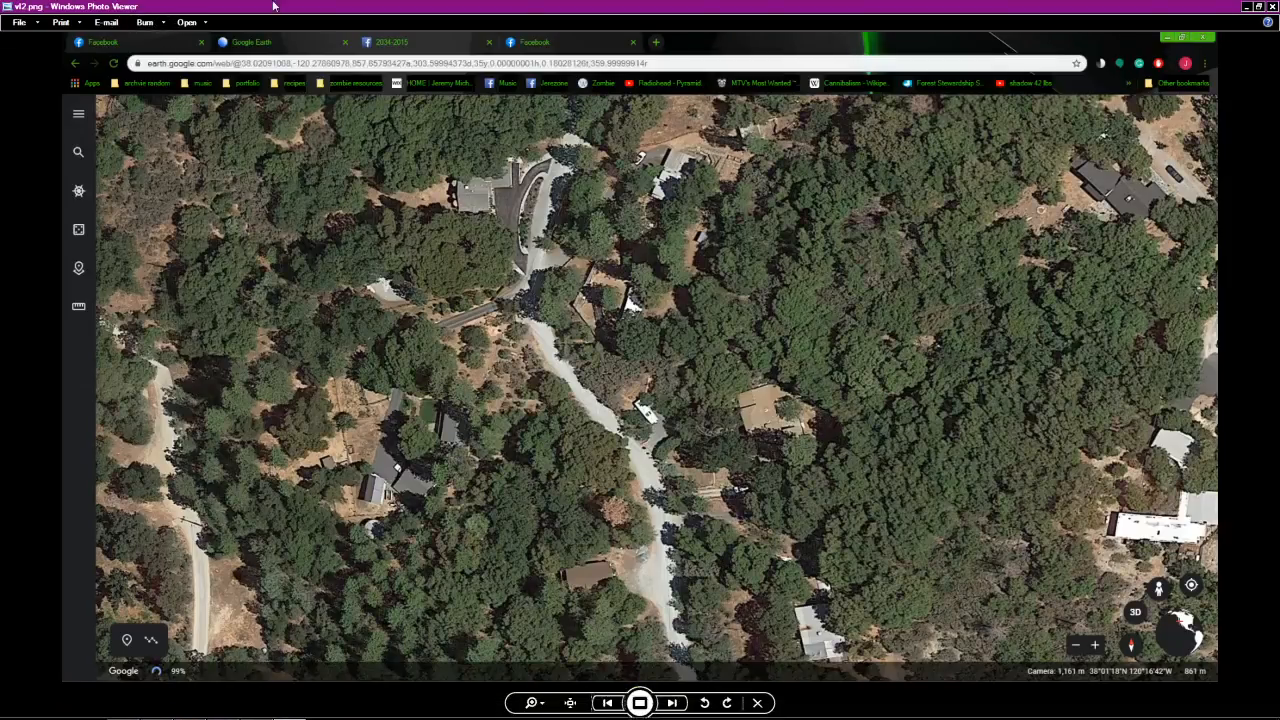
{"action": "left_click", "coordinate": [1247, 8]}
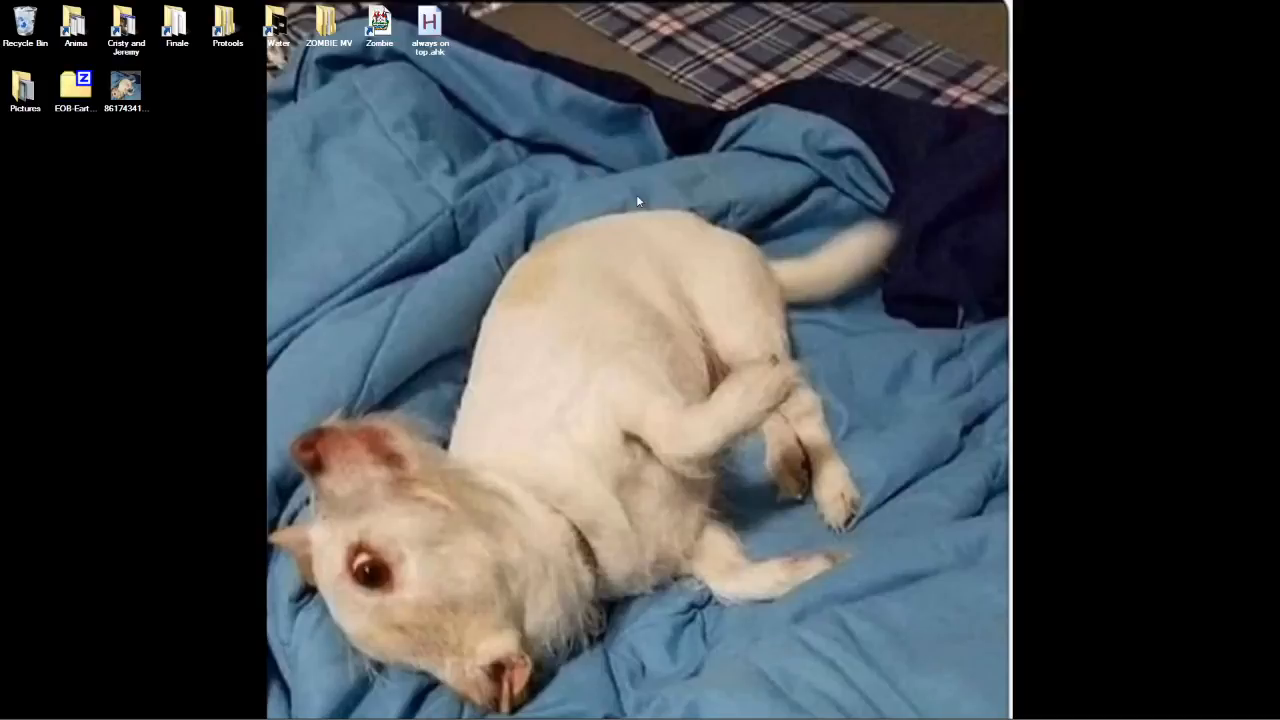
Return to the browser, close the Map Quest Window, Full Collection and Event Spawner pages, and check the YouTube live stream dashboard.
{"action": "left_click", "coordinate": [119, 707]}
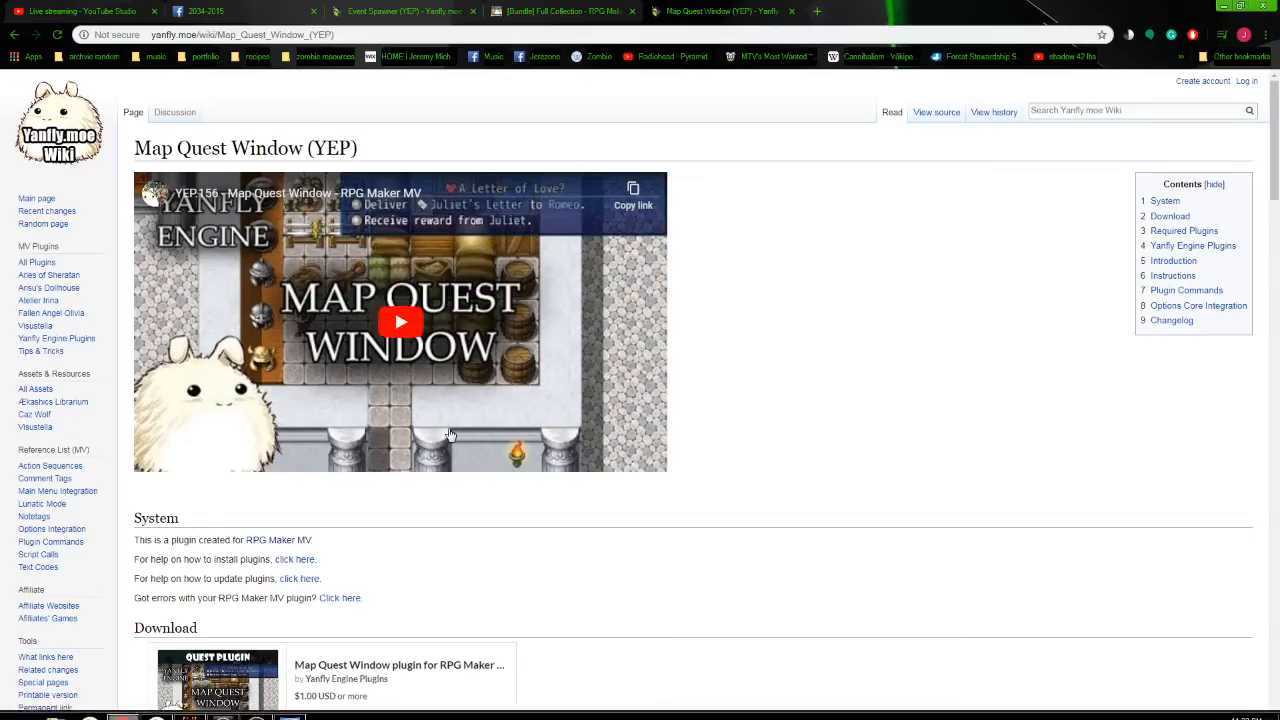
{"action": "left_click", "coordinate": [792, 11]}
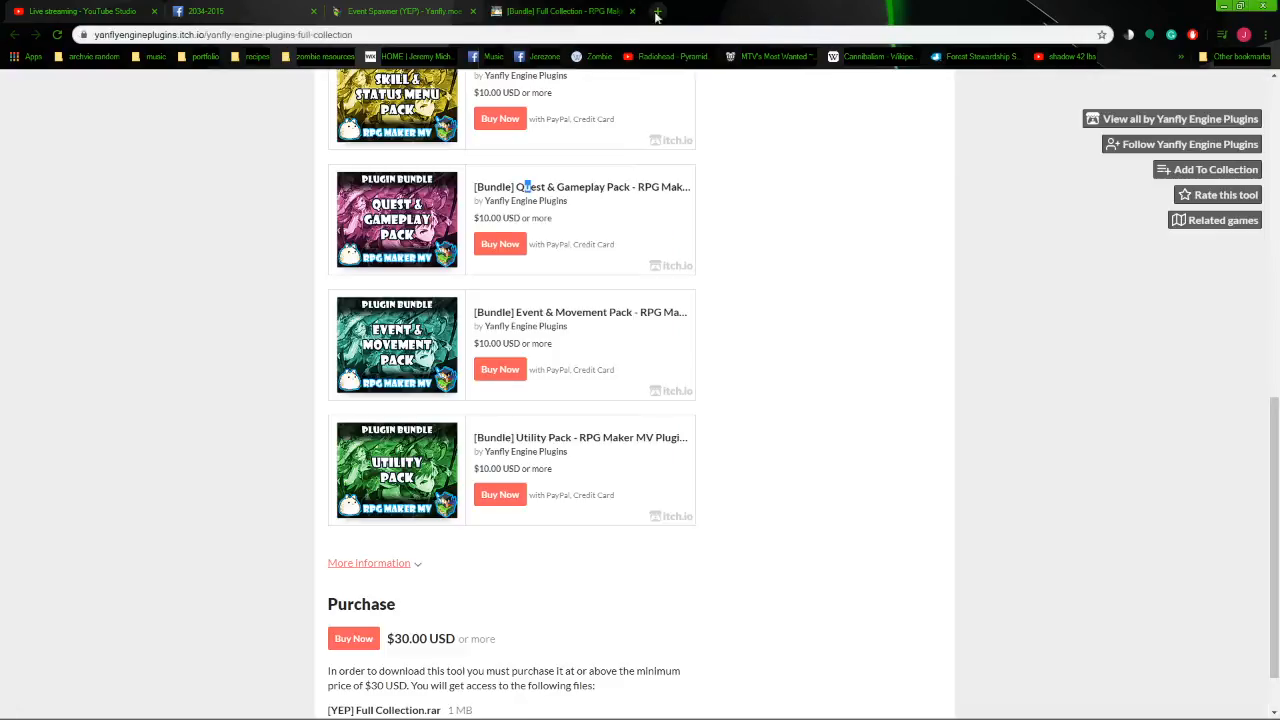
{"action": "left_click", "coordinate": [631, 11]}
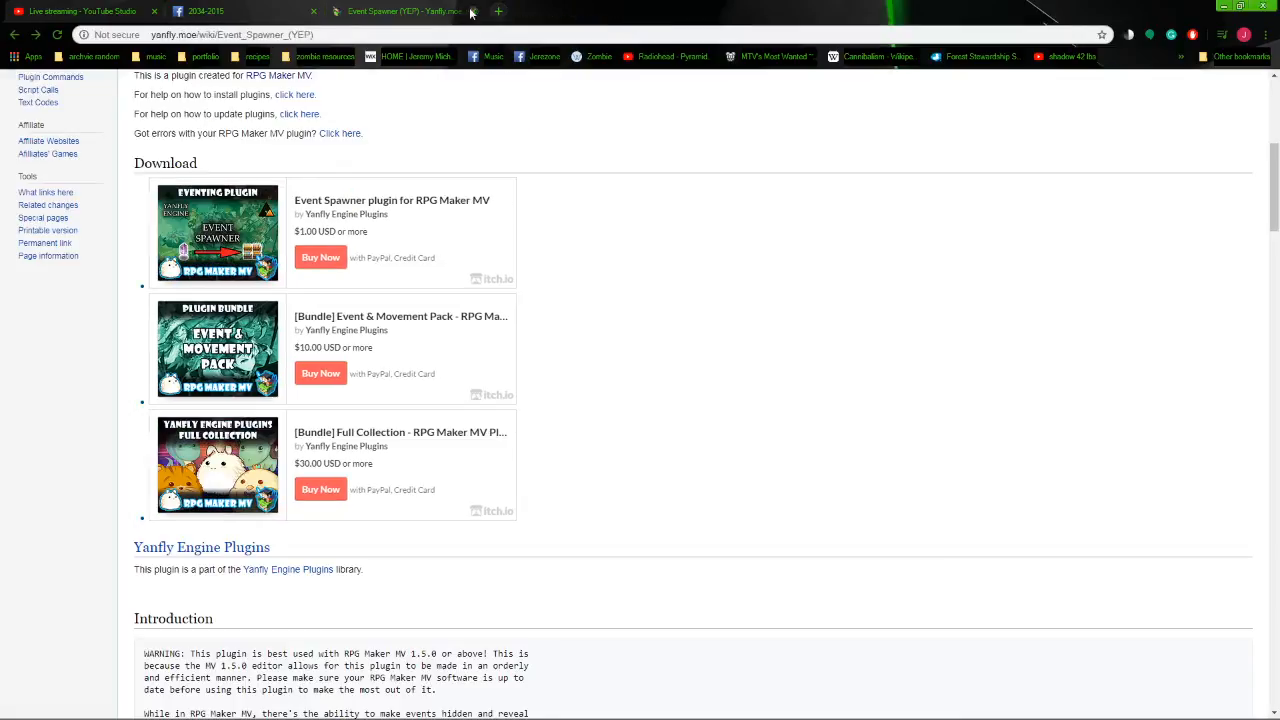
{"action": "left_click", "coordinate": [472, 11]}
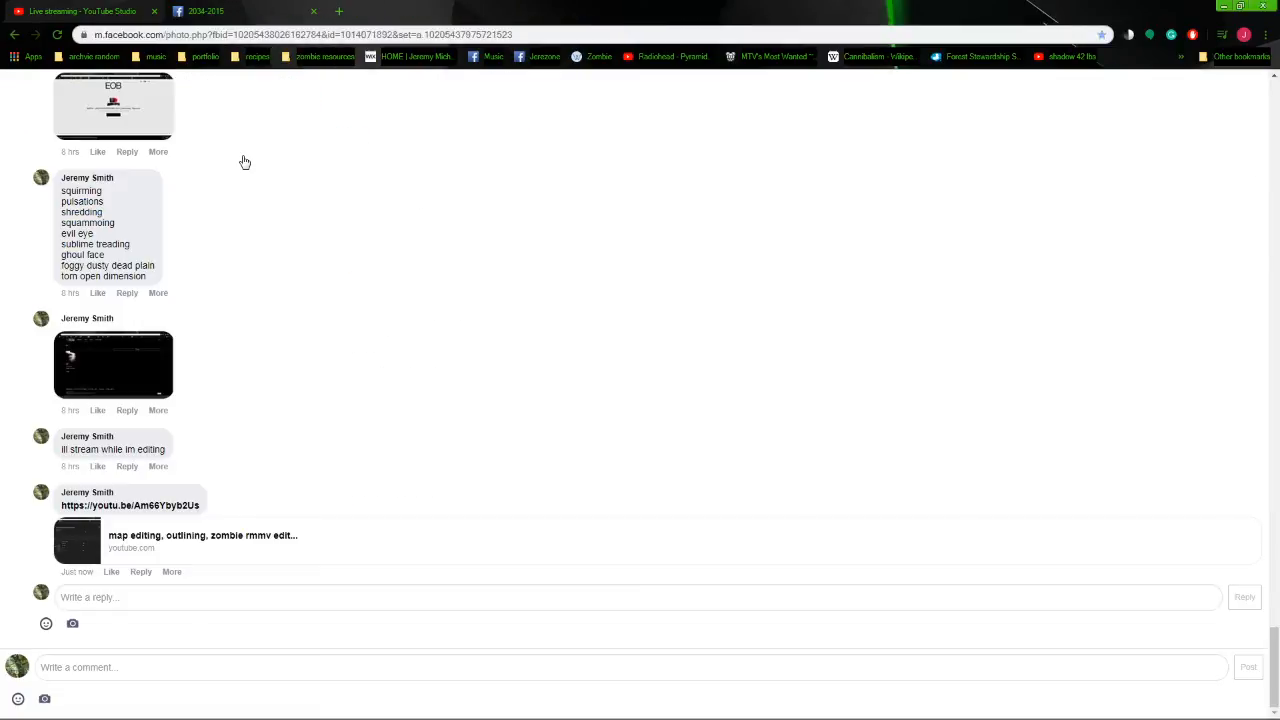
{"action": "left_click", "coordinate": [85, 11]}
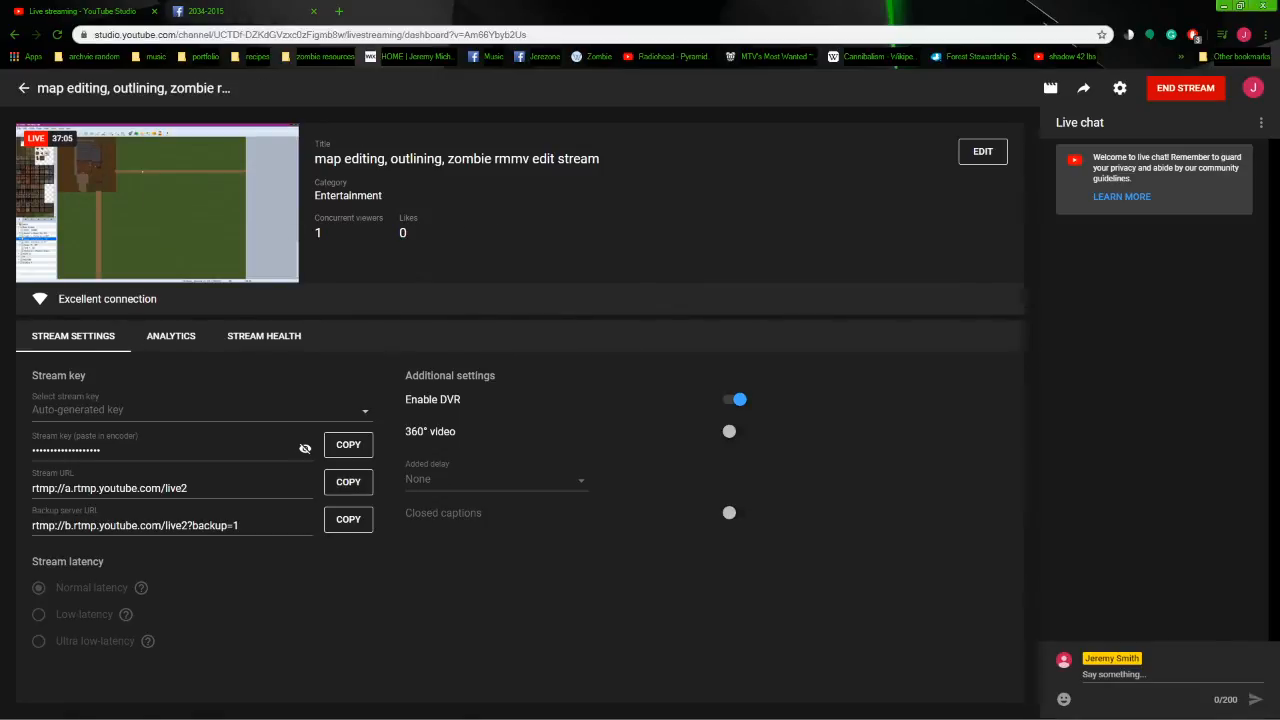
{"action": "left_click", "coordinate": [262, 9]}
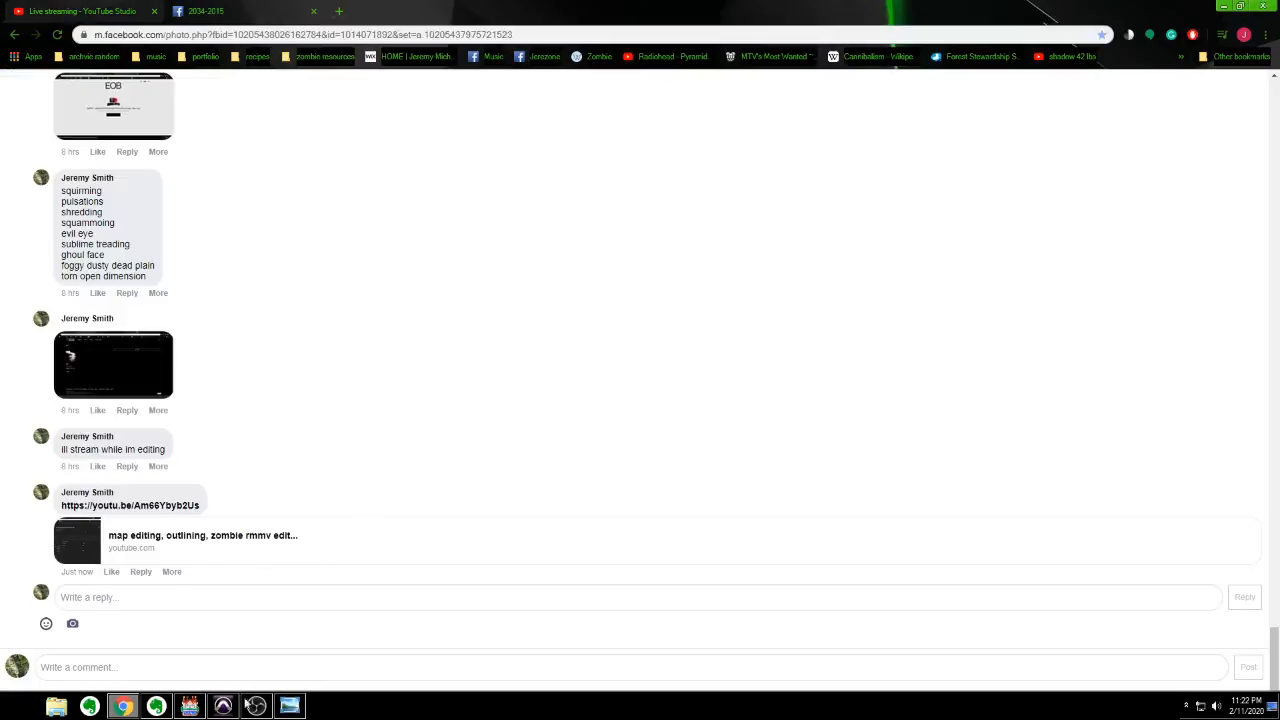
Switch to RPG Maker MV, open the database and browse the Items list down to the food and drink entries.
{"action": "left_click", "coordinate": [292, 708]}
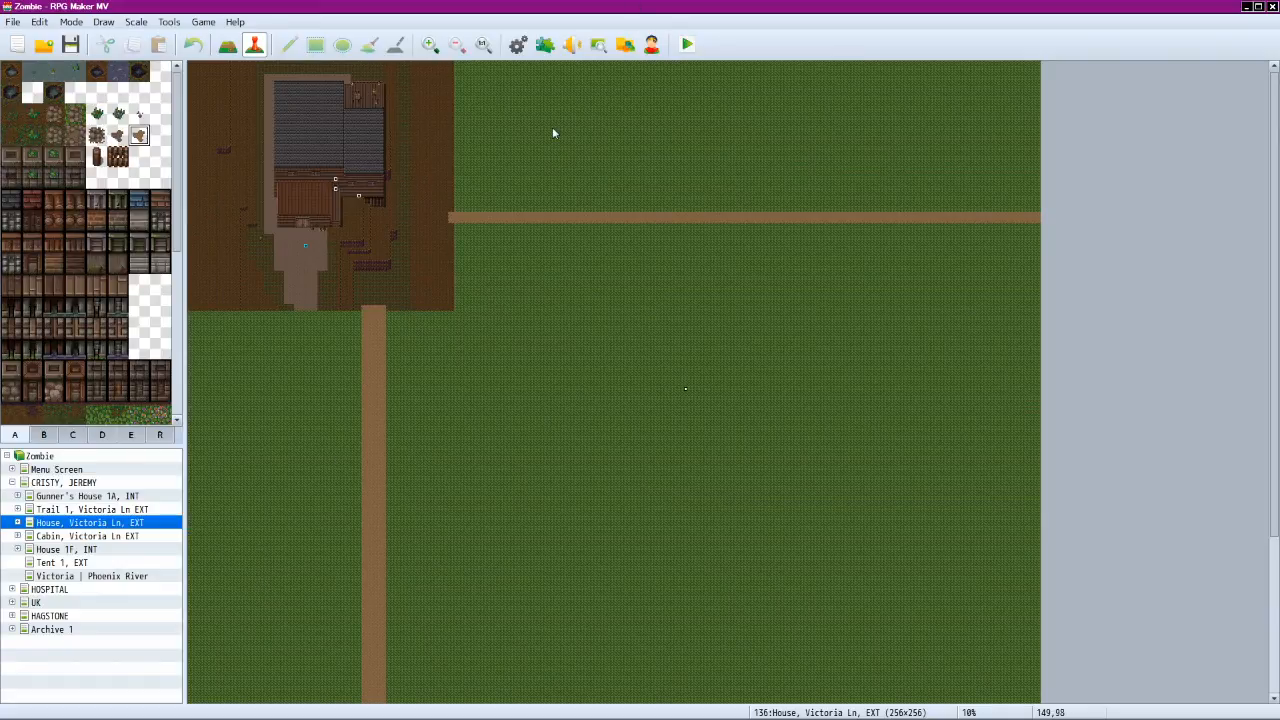
{"action": "left_click", "coordinate": [200, 22]}
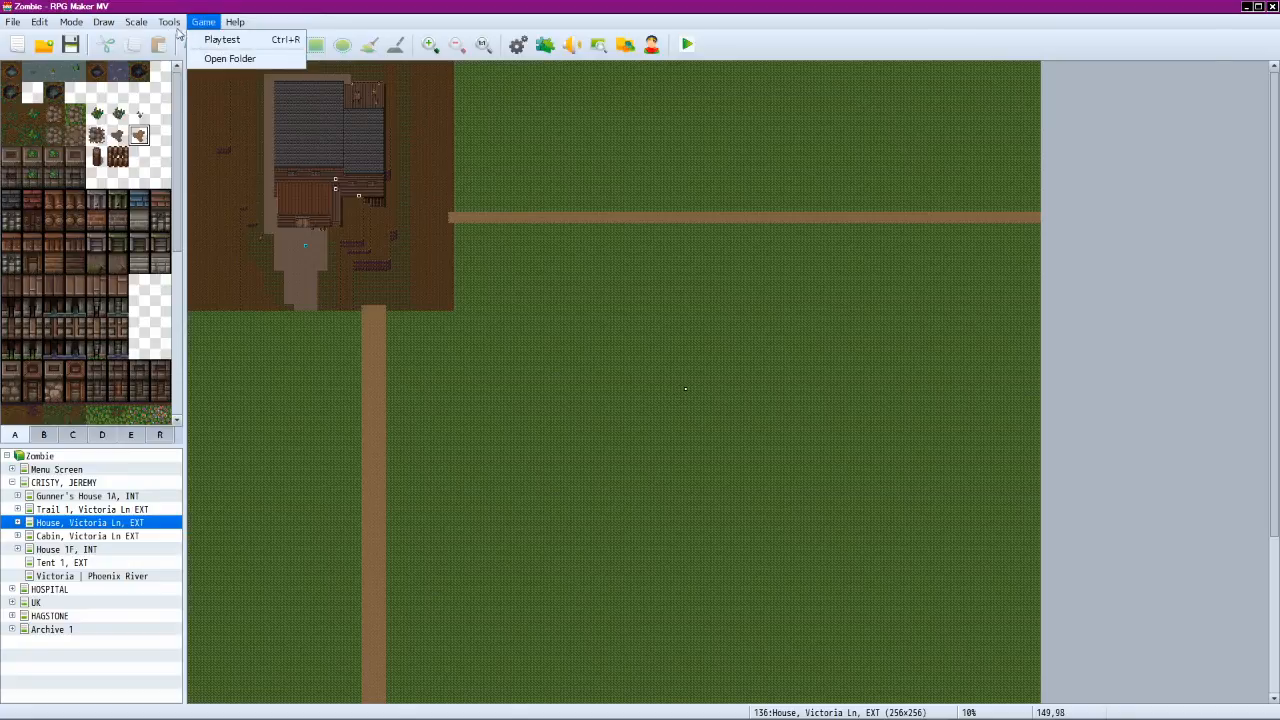
{"action": "left_click", "coordinate": [190, 37]}
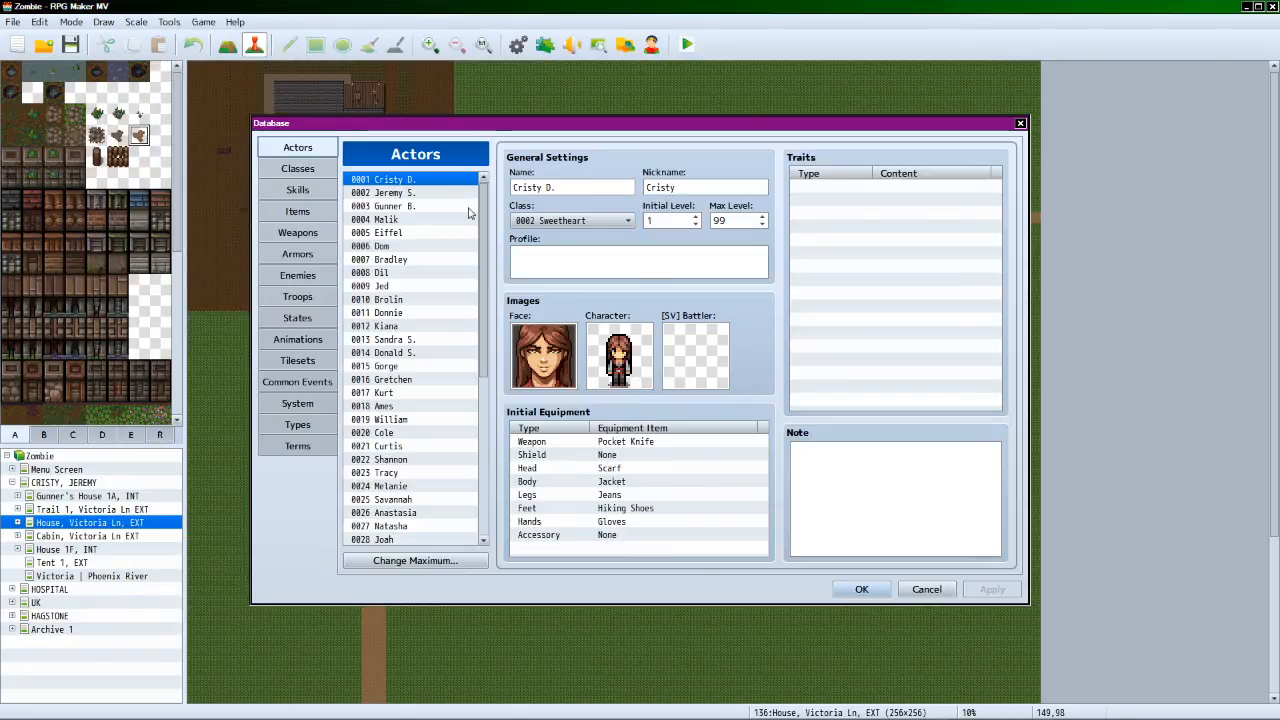
{"action": "left_click", "coordinate": [310, 217]}
{"action": "left_click_drag", "start_coordinate": [484, 218], "coordinate": [491, 469]}
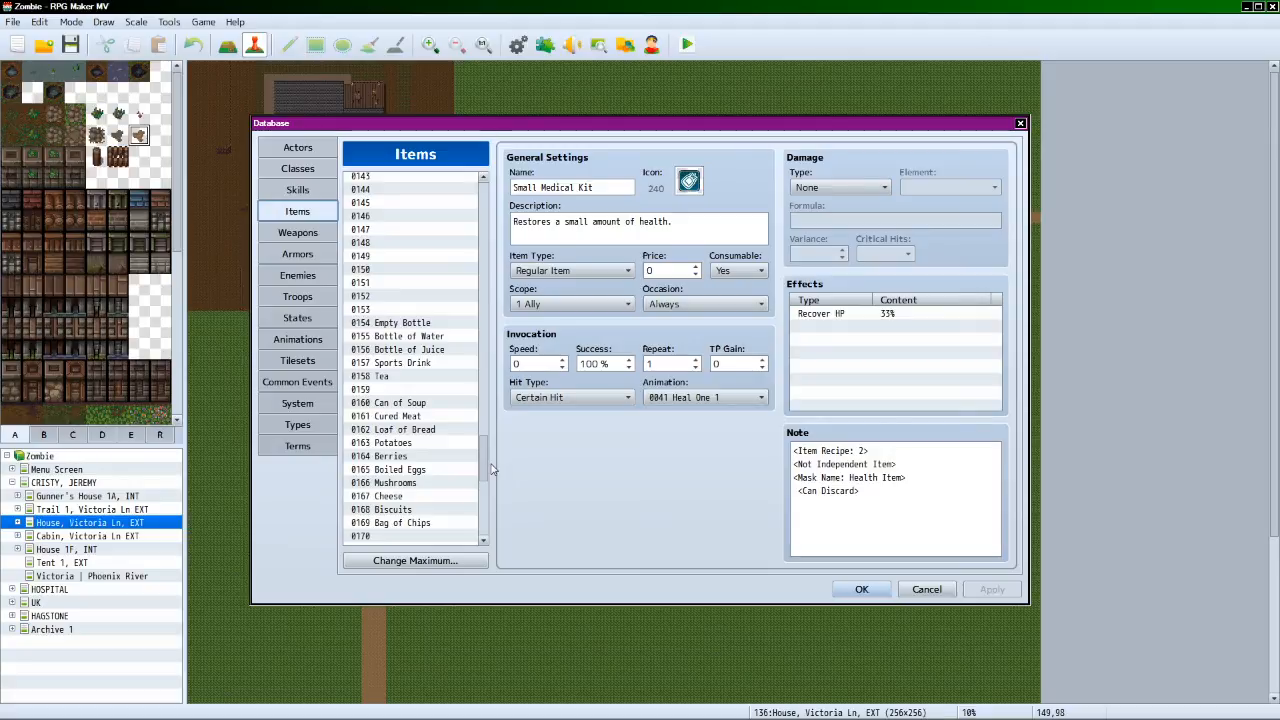
Close the item database with its settings accepted and minimize RPG Maker MV to return to the browser.
{"action": "left_click_drag", "start_coordinate": [491, 464], "coordinate": [490, 463]}
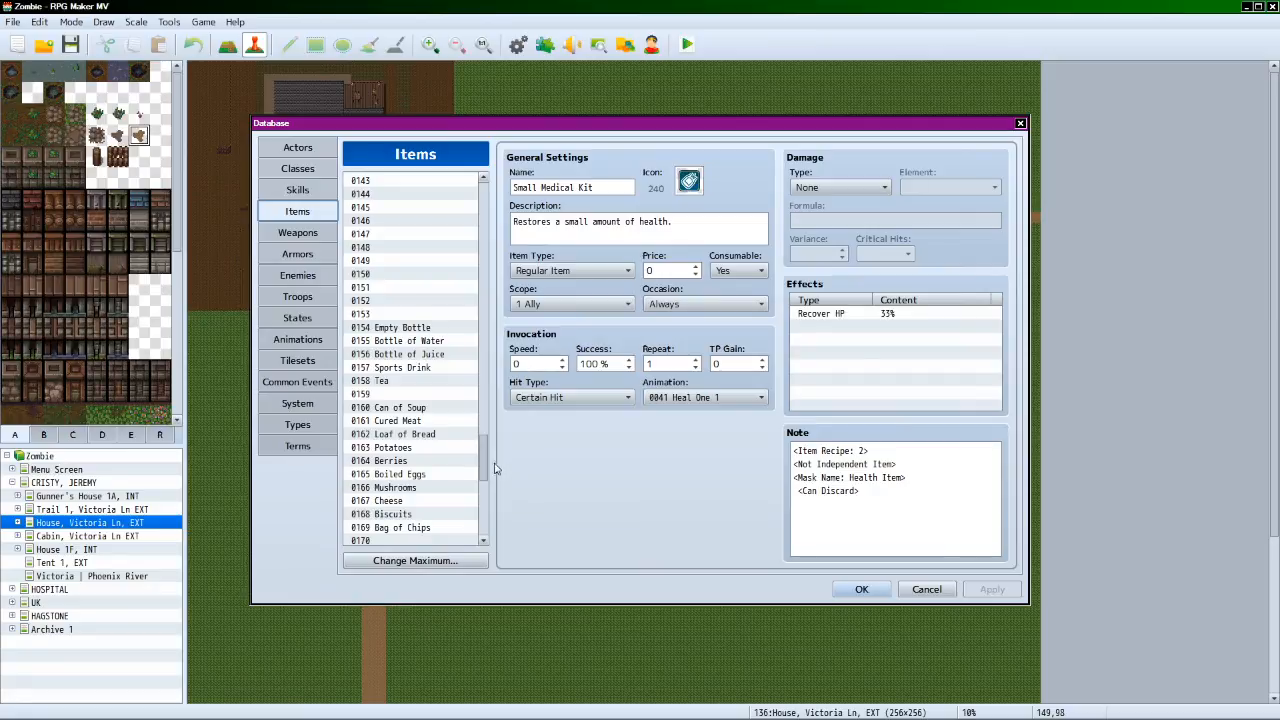
{"action": "left_click", "coordinate": [861, 590]}
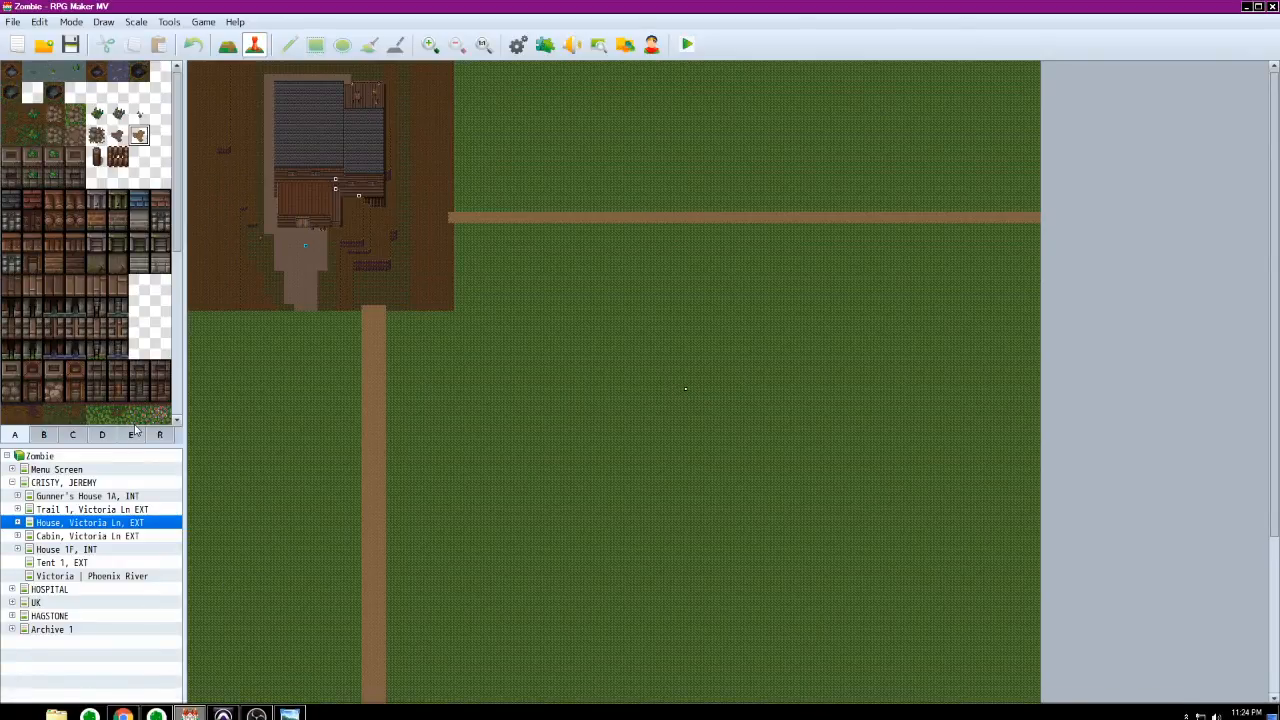
{"action": "left_click", "coordinate": [1246, 8]}
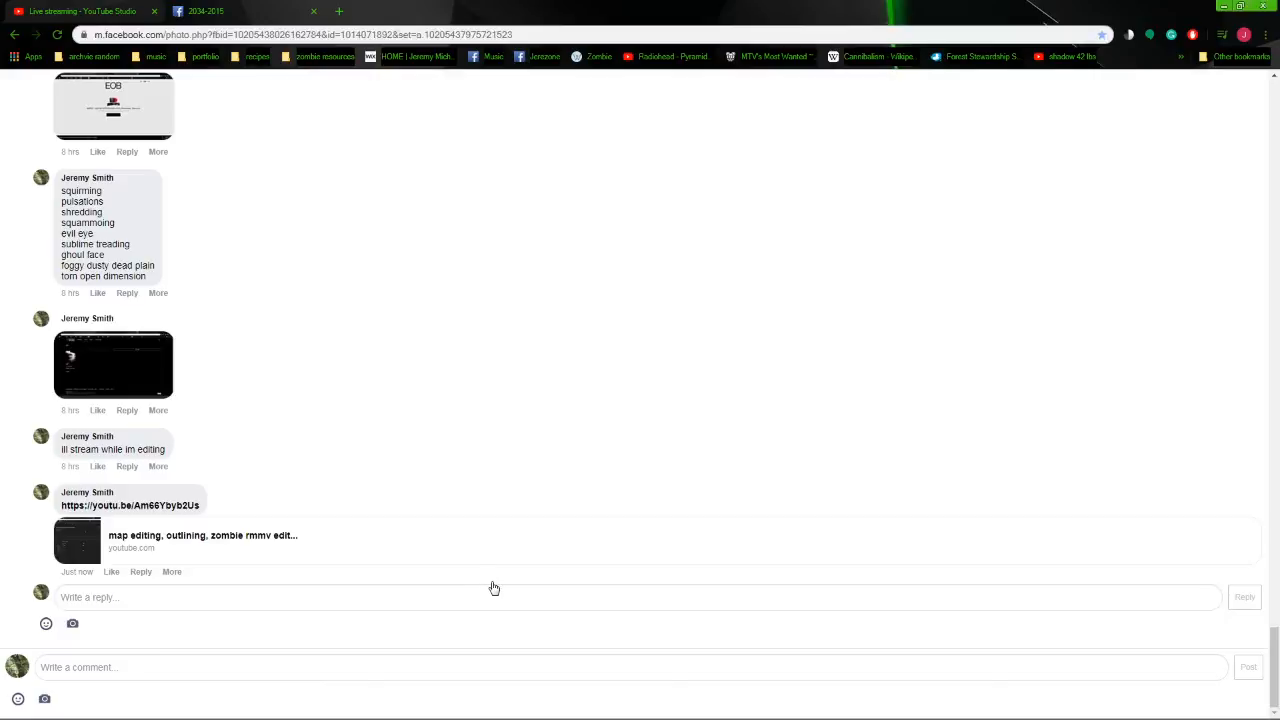
Look through the comment thread on the Facebook photo page, down to the posted stream link.
{"action": "scroll", "coordinate": [520, 470], "scroll_direction": "up", "scroll_amount": 2}
{"action": "scroll", "coordinate": [466, 454], "scroll_direction": "up", "scroll_amount": 1}
{"action": "scroll", "coordinate": [300, 460], "scroll_direction": "down", "scroll_amount": 3}
Check the YouTube live stream dashboard and the OBS streaming window, and put OBS away again.
{"action": "left_click", "coordinate": [110, 9]}
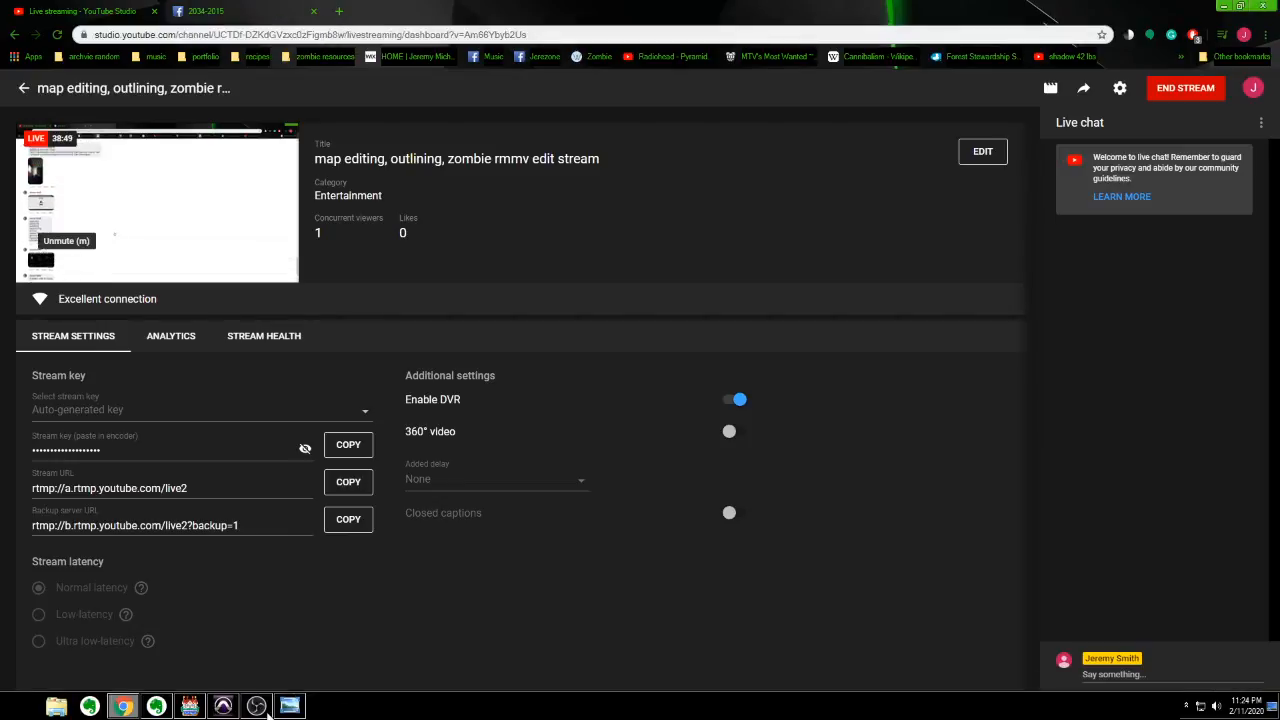
{"action": "left_click", "coordinate": [256, 706]}
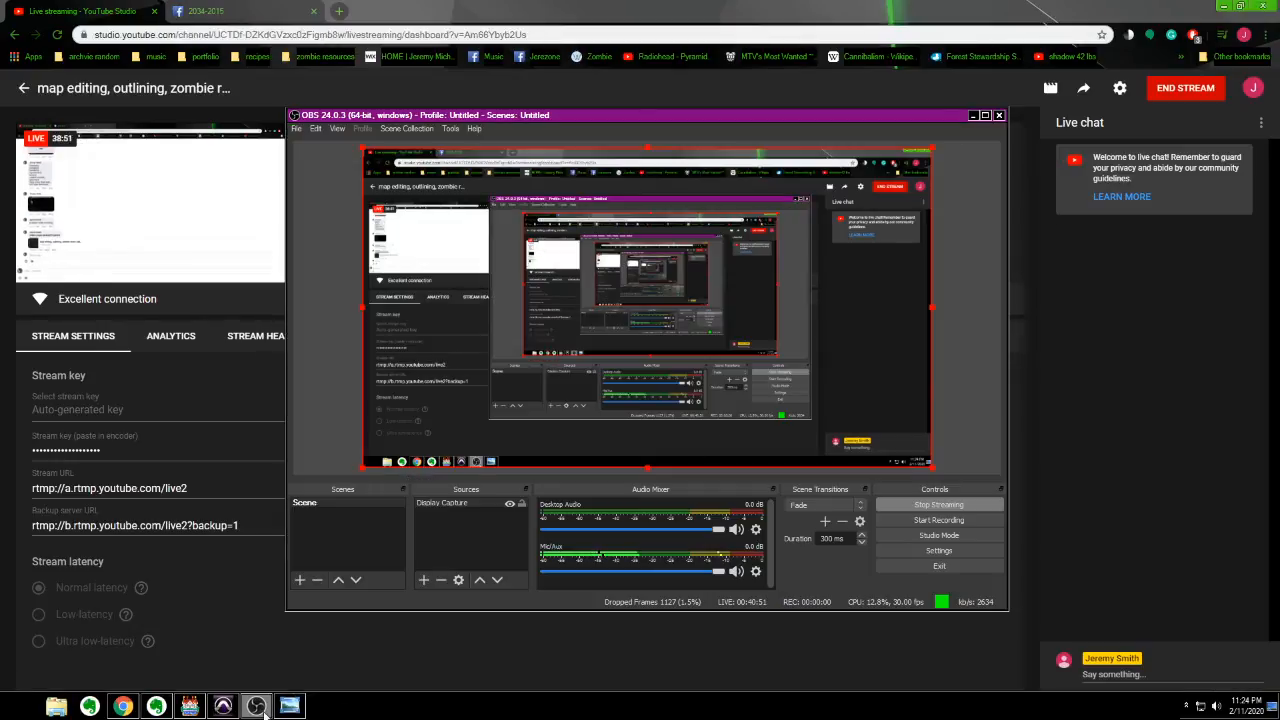
{"action": "left_click", "coordinate": [256, 706]}
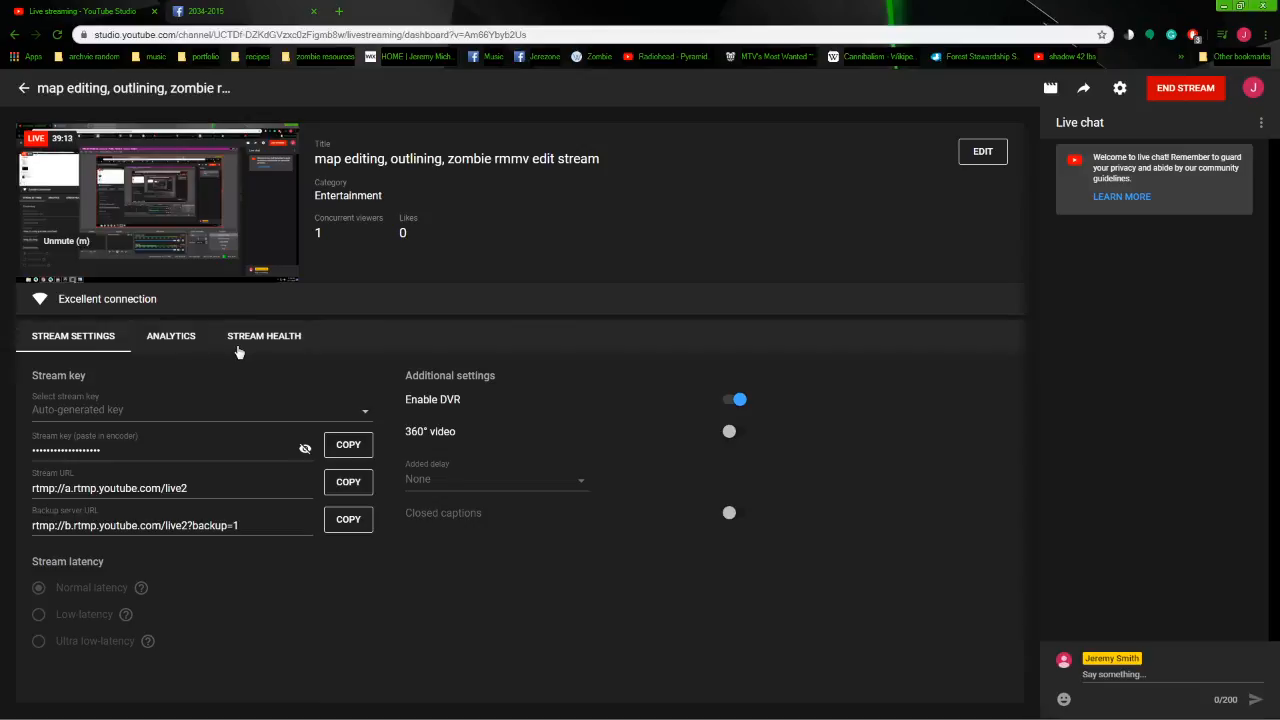
Switch to RPG Maker MV for a glance at the map and return to the YouTube dashboard to end the live stream.
{"action": "mouse_move", "coordinate": [190, 712]}
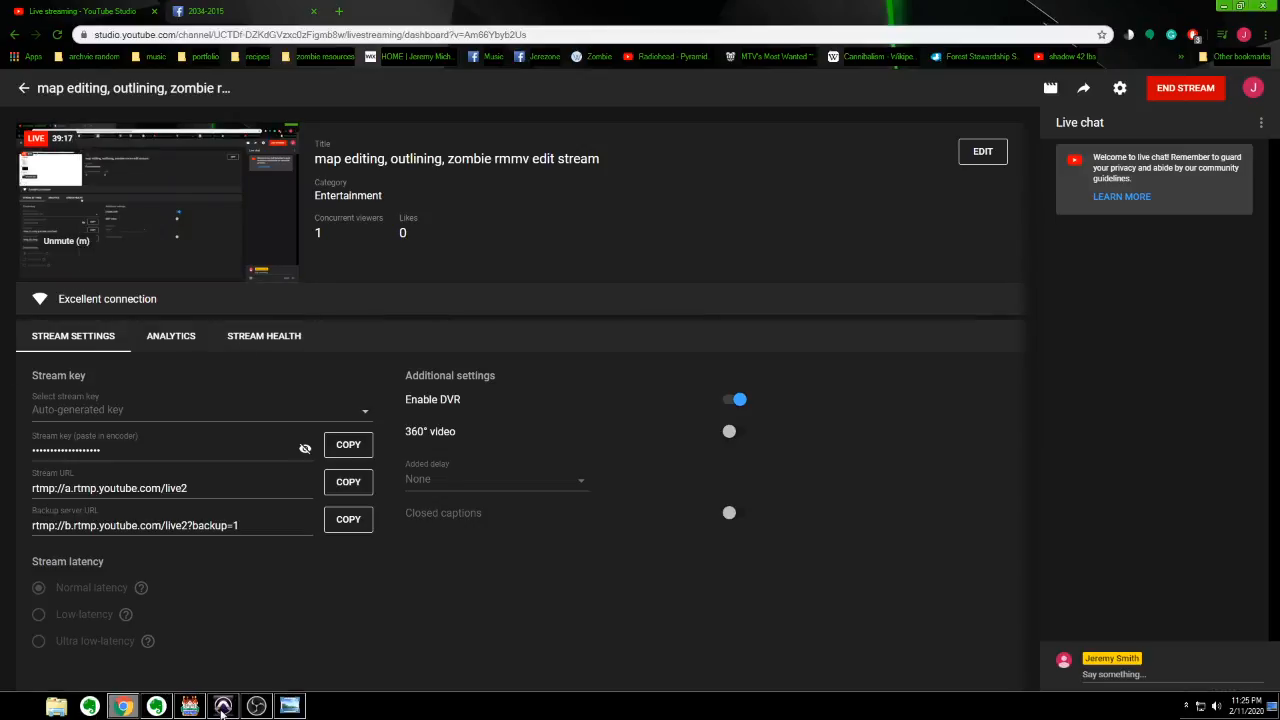
{"action": "left_click", "coordinate": [190, 706]}
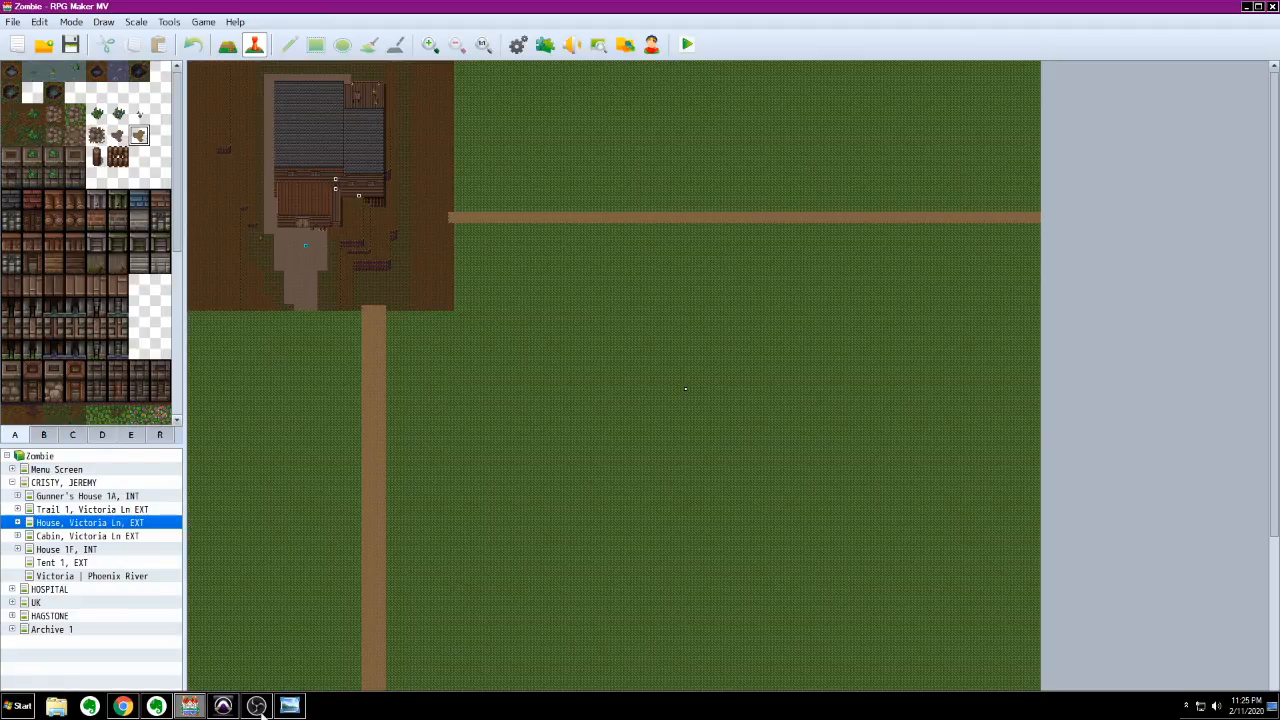
{"action": "left_click", "coordinate": [124, 707]}
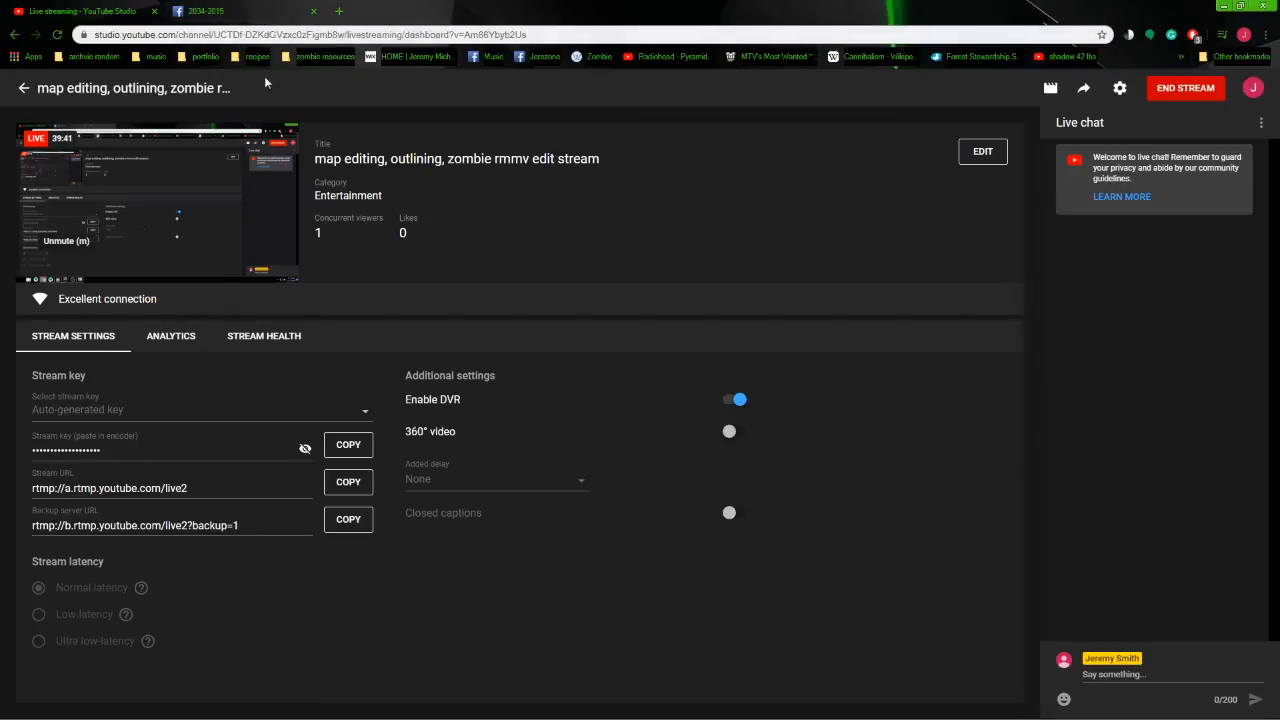
{"action": "left_click", "coordinate": [1176, 88]}
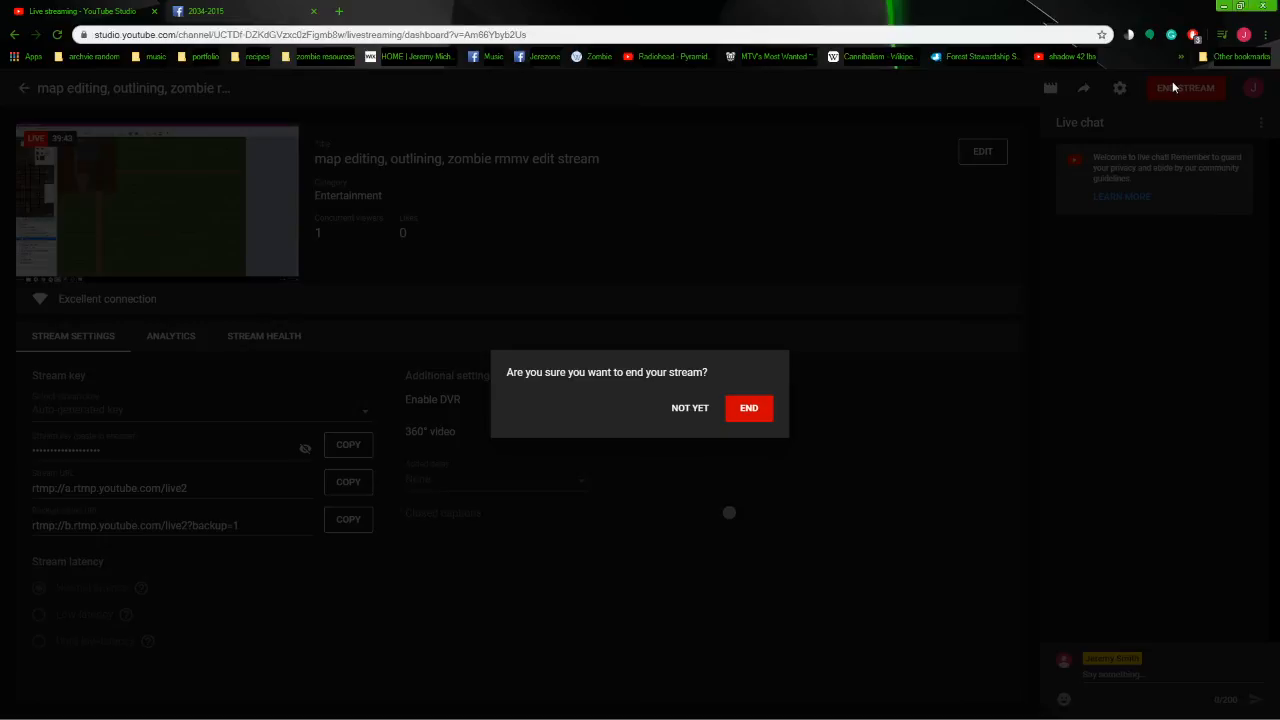